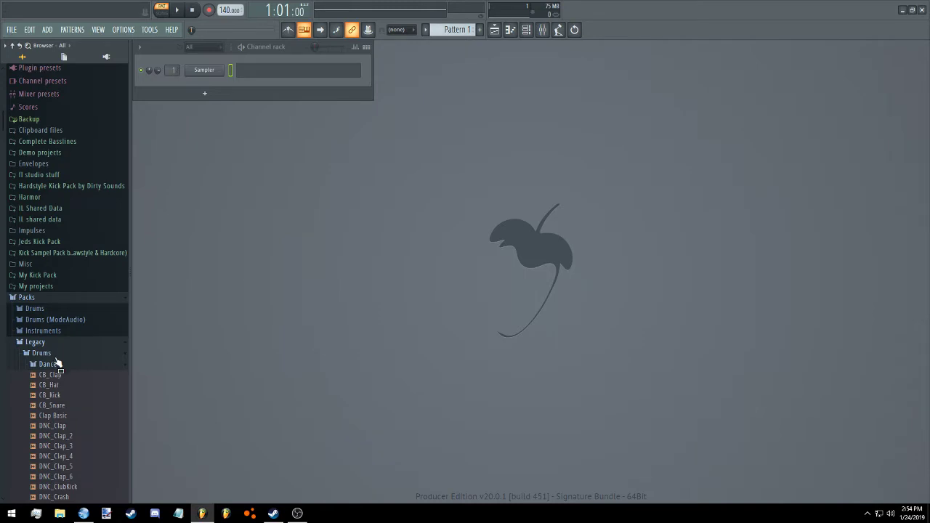
# Place the DNC_Kick_2 sample from the Legacy Dance drums at the very start of Track 1 in the playlist
pyautogui.scroll(-3, 58, 370)
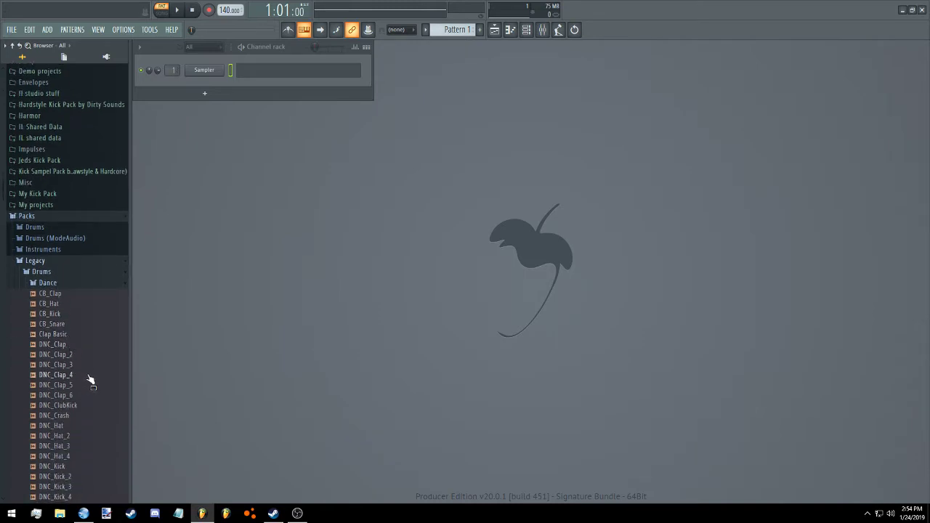
pyautogui.scroll(-3, 81, 403)
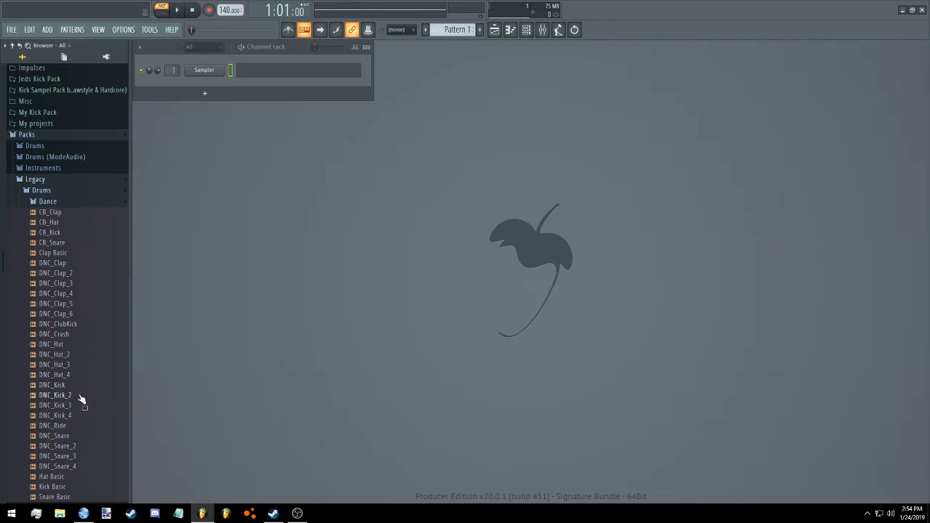
pyautogui.moveTo(83, 396); pyautogui.dragTo(63, 411)
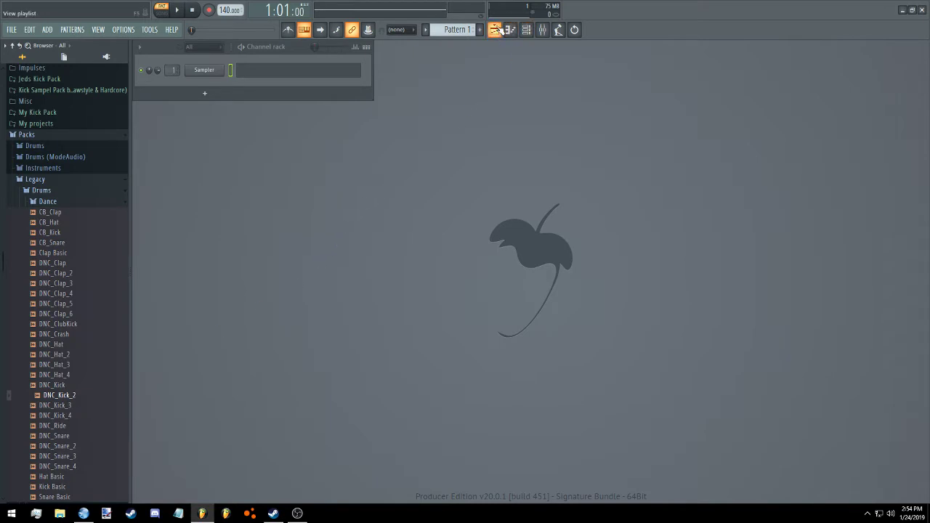
pyautogui.click(499, 33)
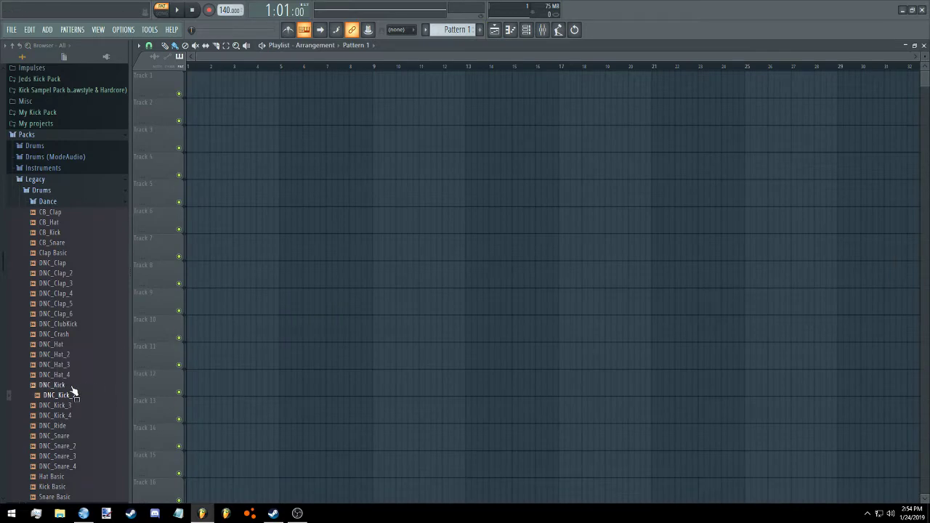
pyautogui.moveTo(73, 392); pyautogui.dragTo(224, 88)
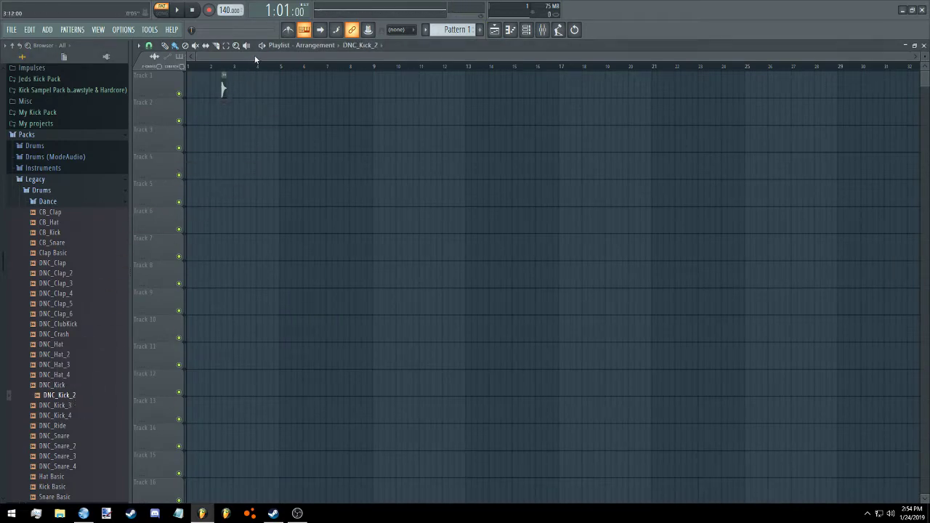
pyautogui.scroll(6, 259, 54)
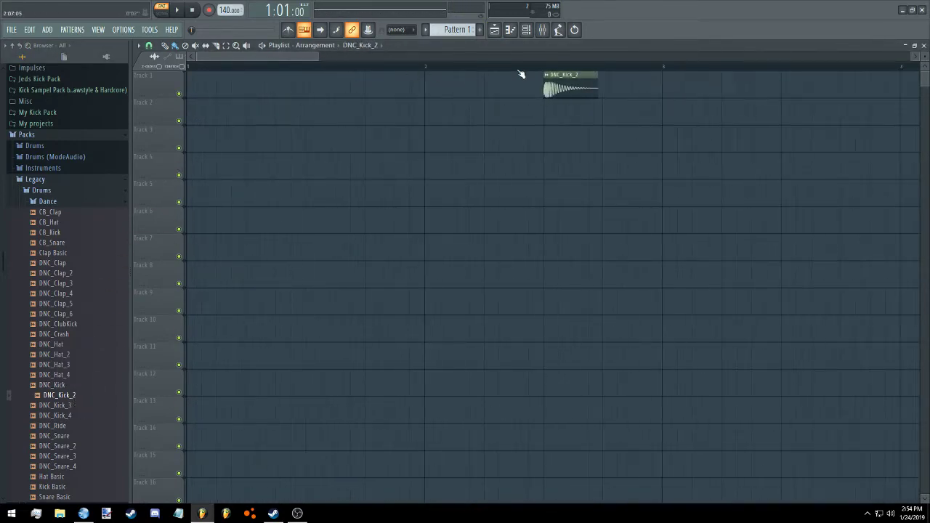
pyautogui.moveTo(582, 89); pyautogui.dragTo(222, 86)
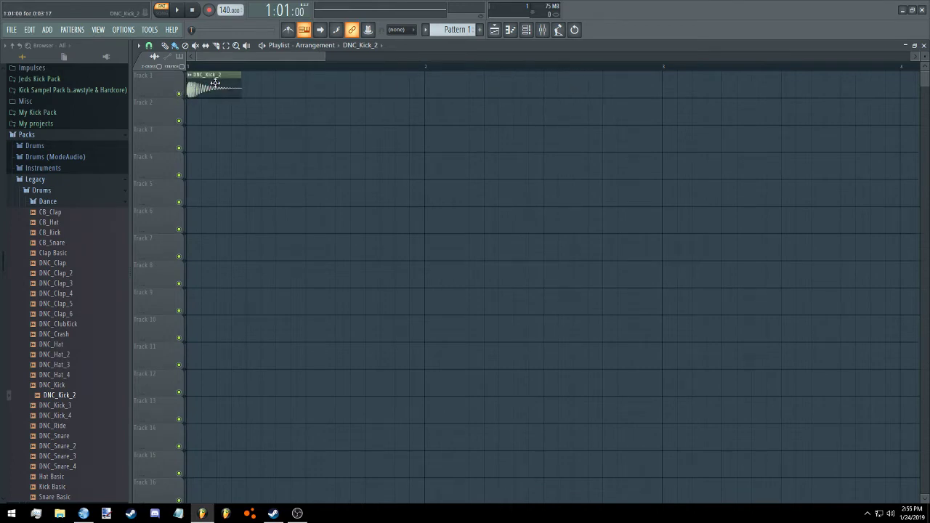
# Set the project tempo to 200 BPM
pyautogui.scroll(1, 254, 56)
pyautogui.scroll(6, 258, 54)
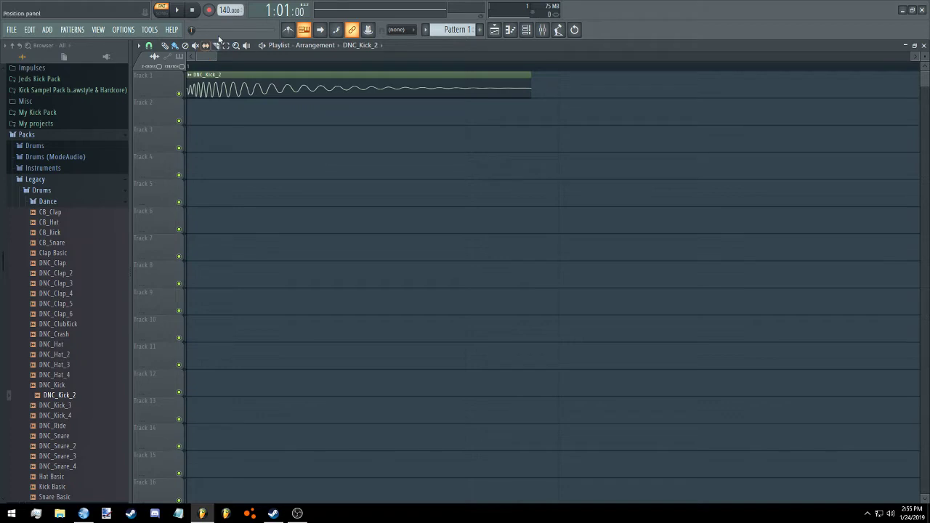
pyautogui.moveTo(229, 10); pyautogui.dragTo(229, 0)
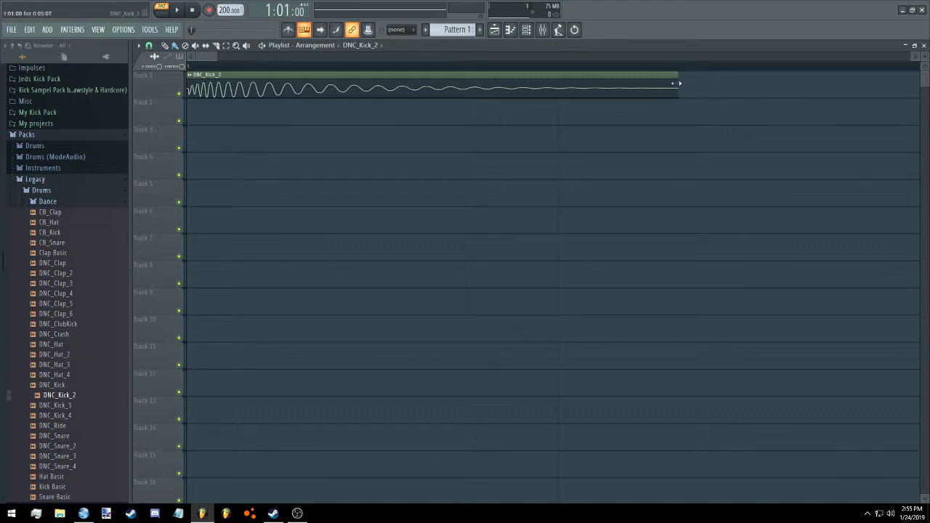
# Select the first beat of the playlist as the loop range and audition the kick in song mode
pyautogui.click(558, 70)
pyautogui.moveTo(557, 69); pyautogui.dragTo(183, 68)
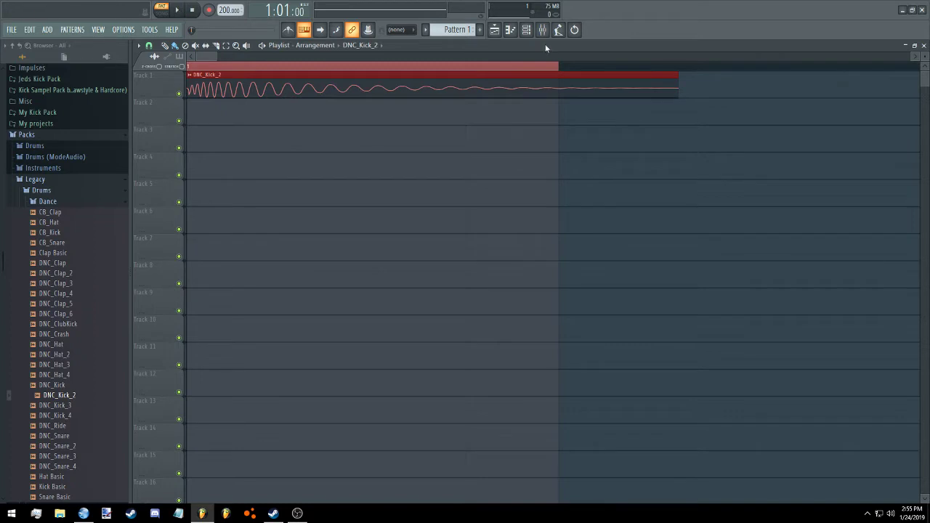
pyautogui.click(161, 10)
pyautogui.click(176, 10)
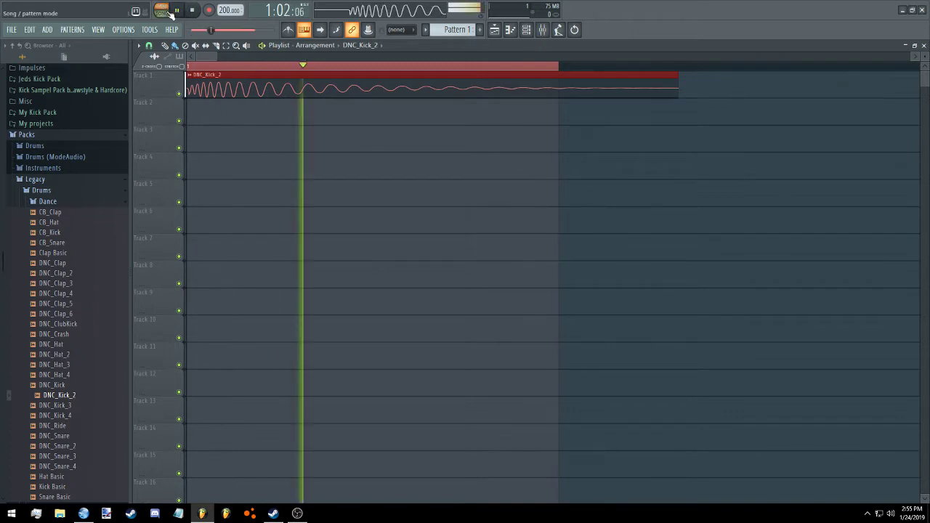
pyautogui.click(192, 11)
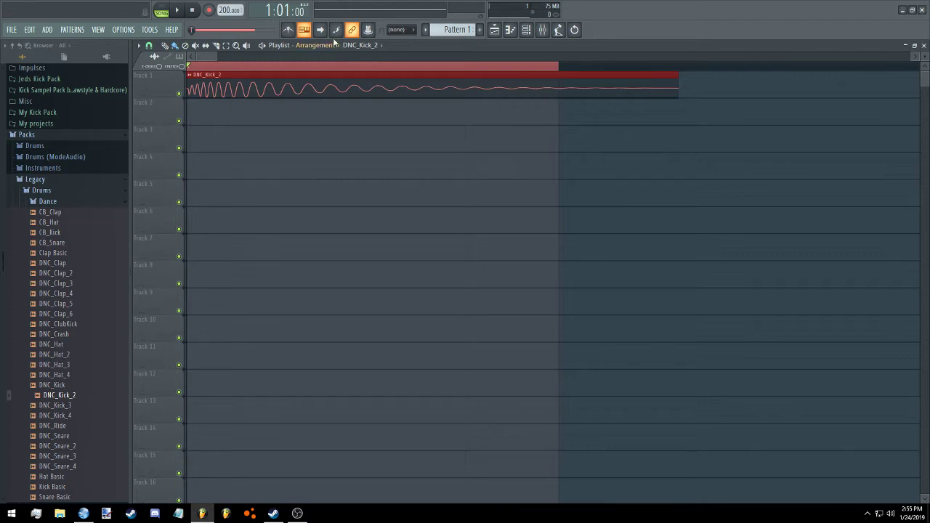
# Route the DNC_Kick_2 audio clip to mixer track 1 in its channel settings
pyautogui.doubleClick(375, 83)
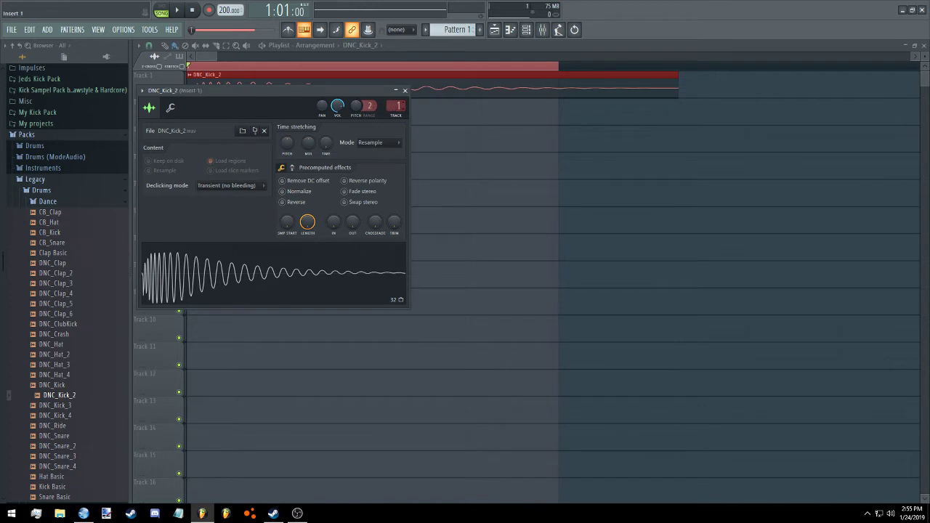
pyautogui.click(404, 90)
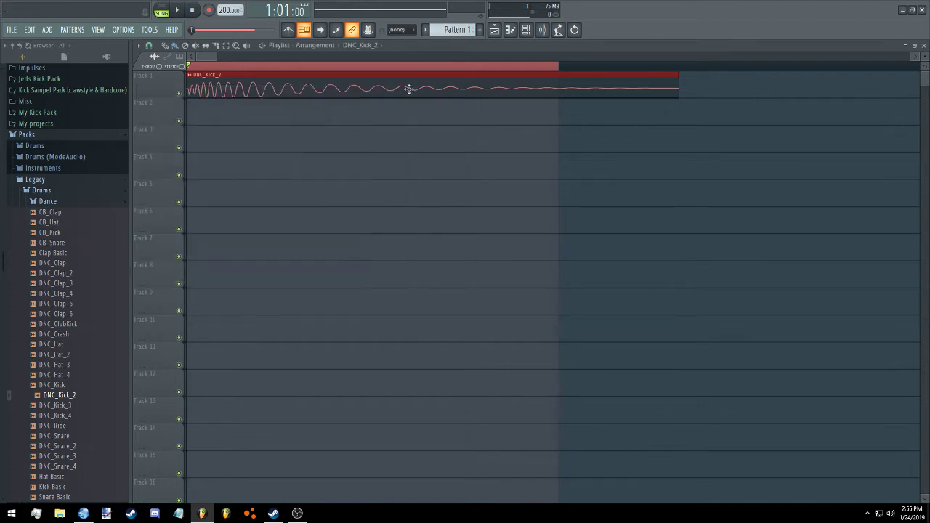
pyautogui.click(513, 77)
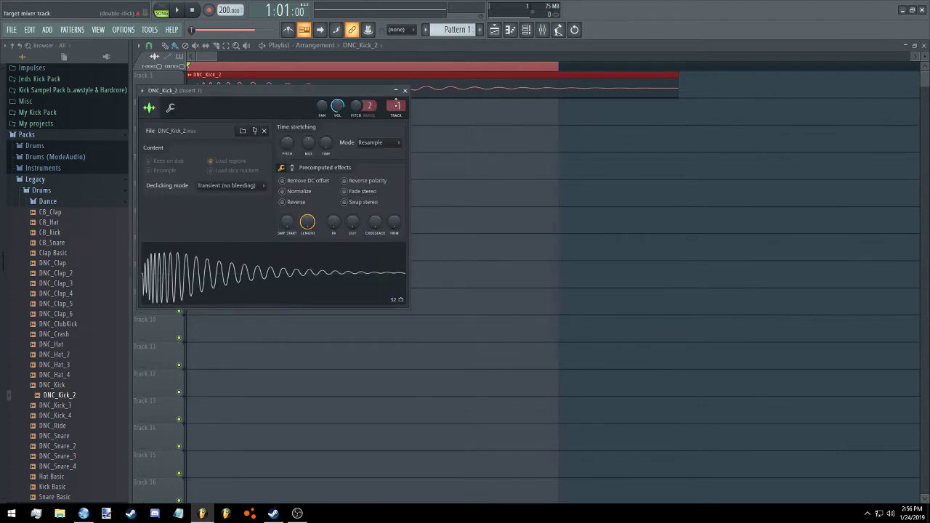
pyautogui.click(405, 90)
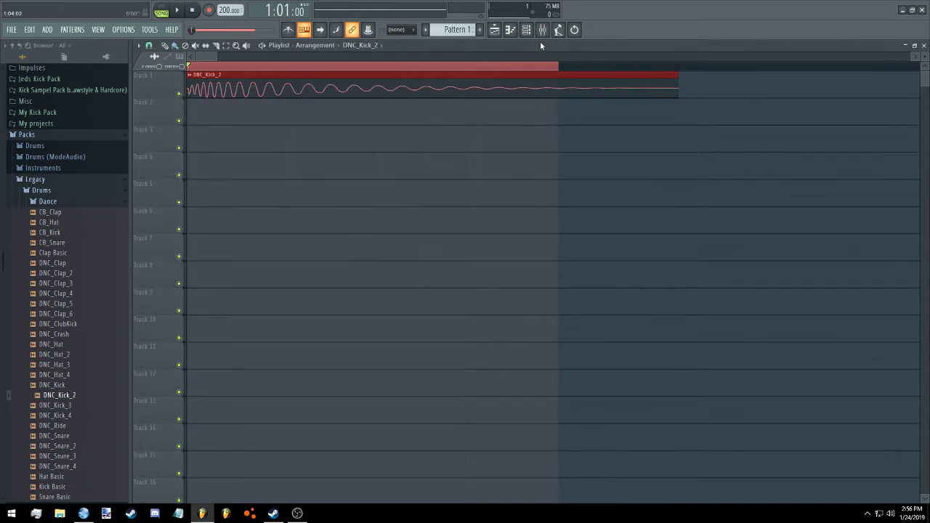
# Open the mixer and load Fruity Blood Overdrive into effect slot 1 of Insert 1
pyautogui.click(541, 31)
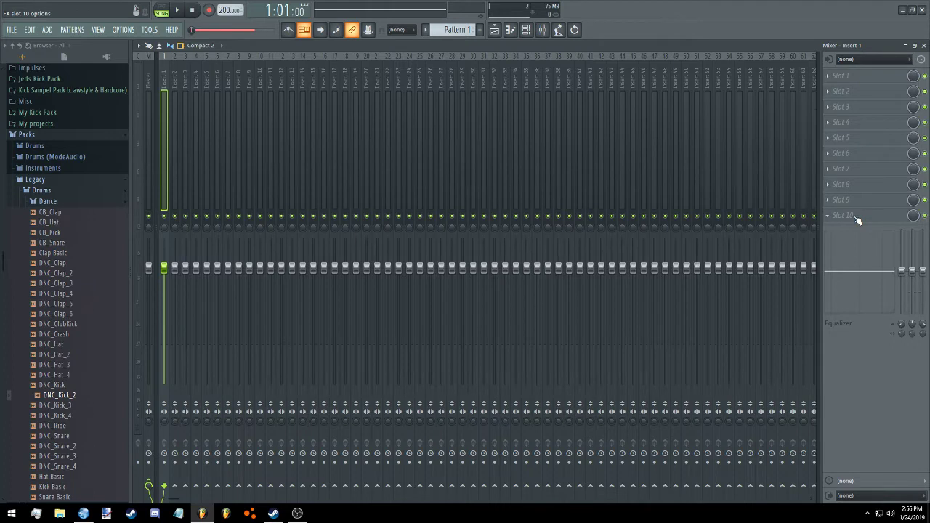
pyautogui.click(851, 83)
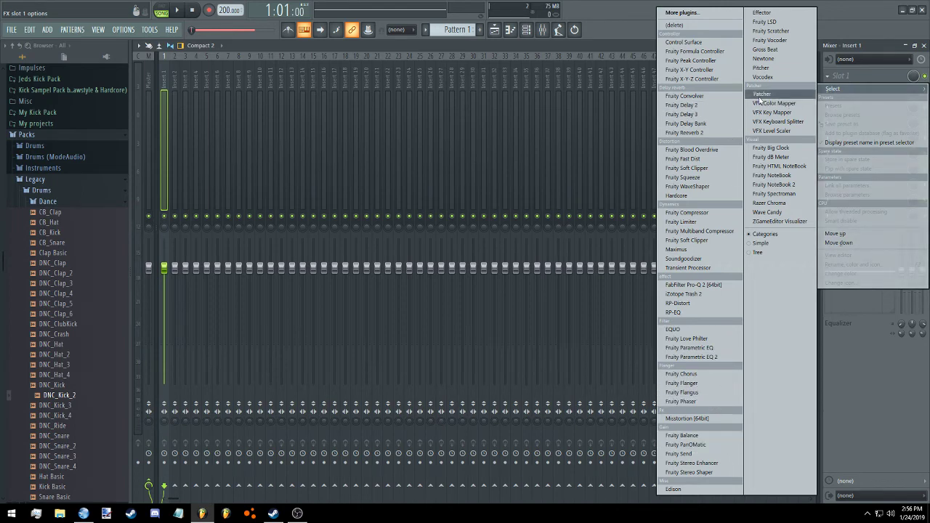
pyautogui.click(863, 45)
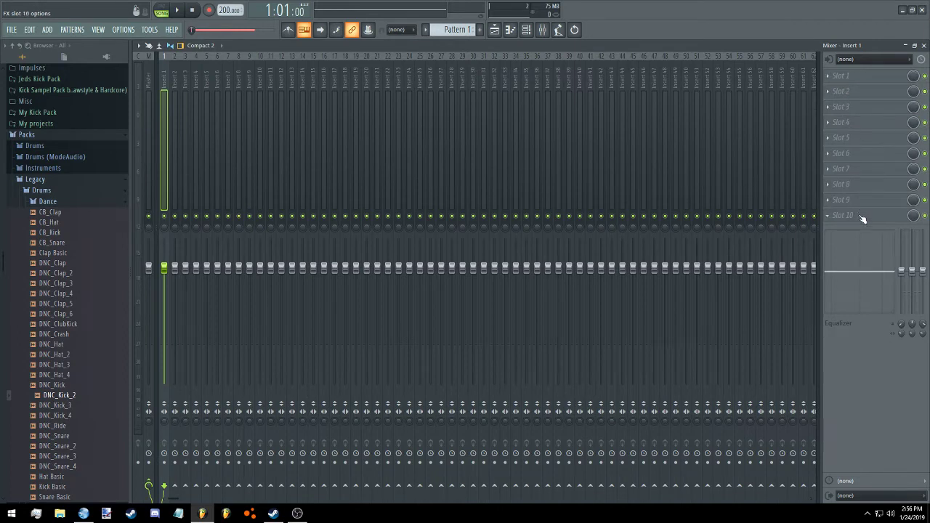
pyautogui.click(848, 81)
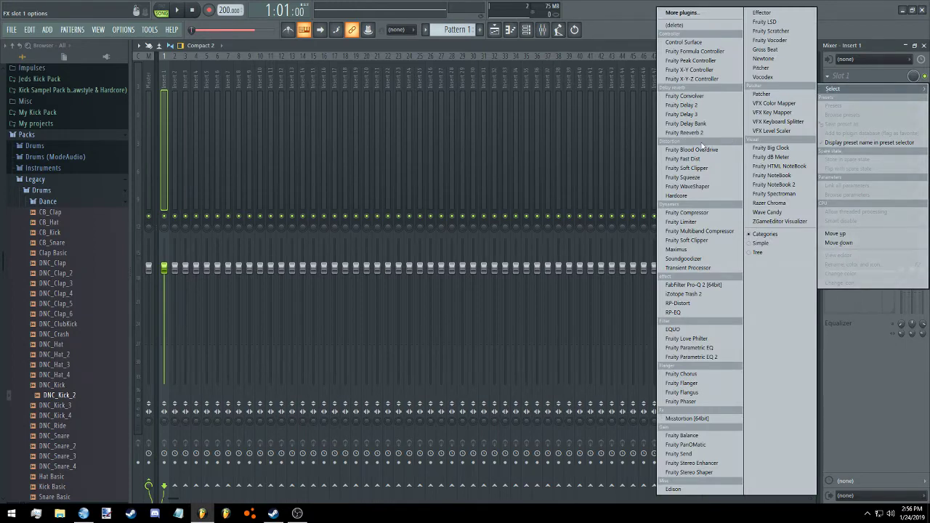
pyautogui.click(690, 150)
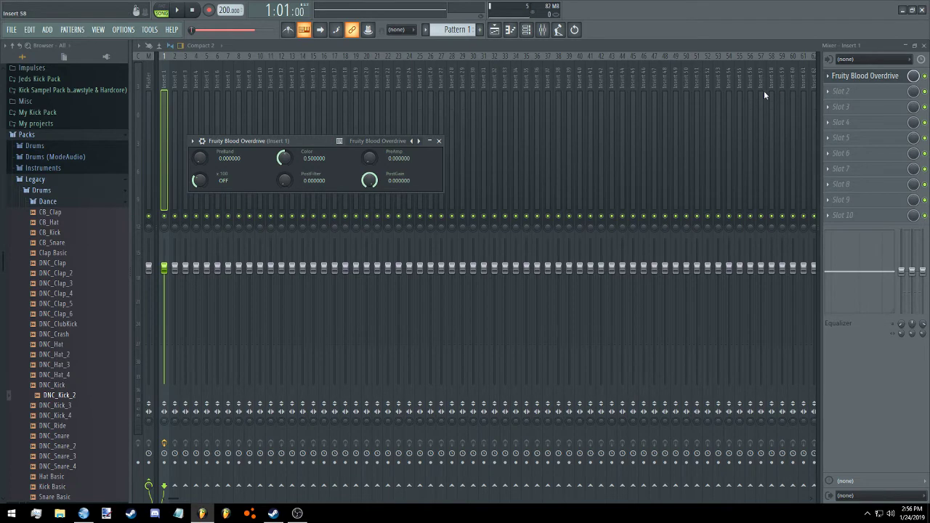
# Add Fruity Parametric EQ 2 in slot 2 and Fruity Fast Dist in slot 3 of Insert 1
pyautogui.click(854, 90)
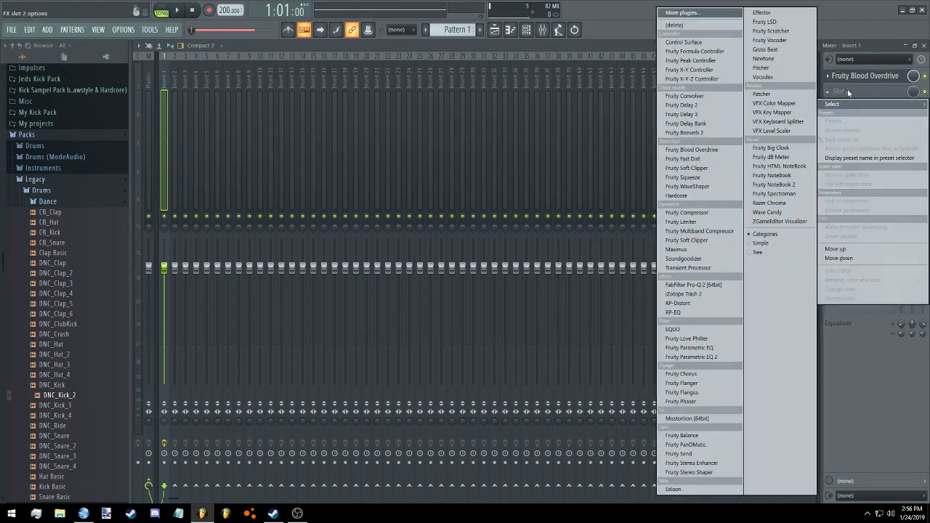
pyautogui.click(704, 356)
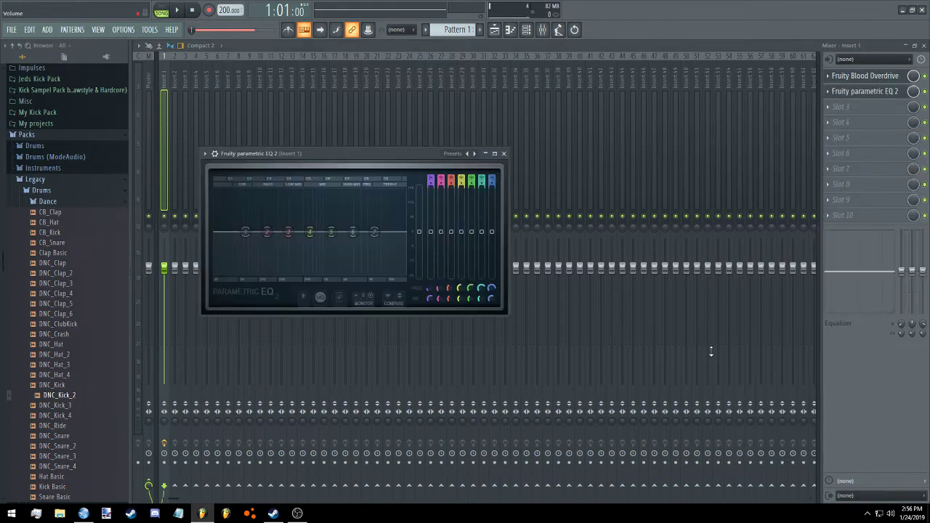
pyautogui.click(862, 106)
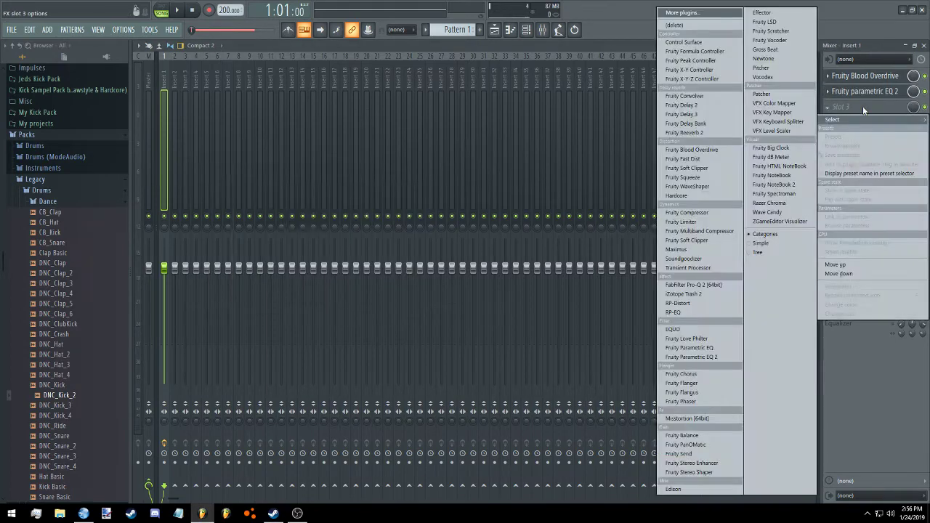
pyautogui.click(702, 160)
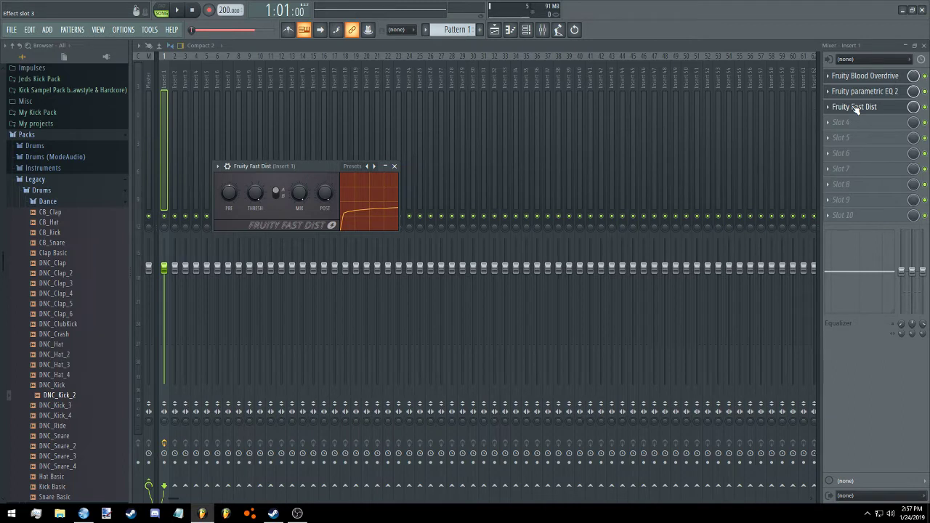
# Raise the pre-amp of the Fruity Fast Dist effect in slot 3
pyautogui.moveTo(857, 109)
pyautogui.mouseDown()
pyautogui.moveTo(857, 93)
pyautogui.moveTo(858, 109)
pyautogui.mouseUp()
pyautogui.moveTo(893, 109)
pyautogui.mouseDown()
pyautogui.moveTo(895, 95)
pyautogui.moveTo(893, 110)
pyautogui.mouseUp()
pyautogui.click(864, 92)
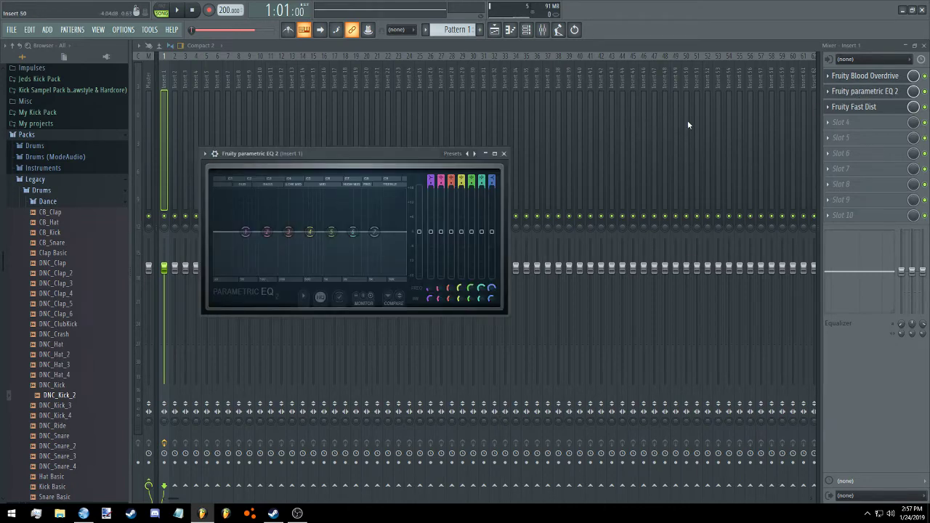
pyautogui.click(843, 108)
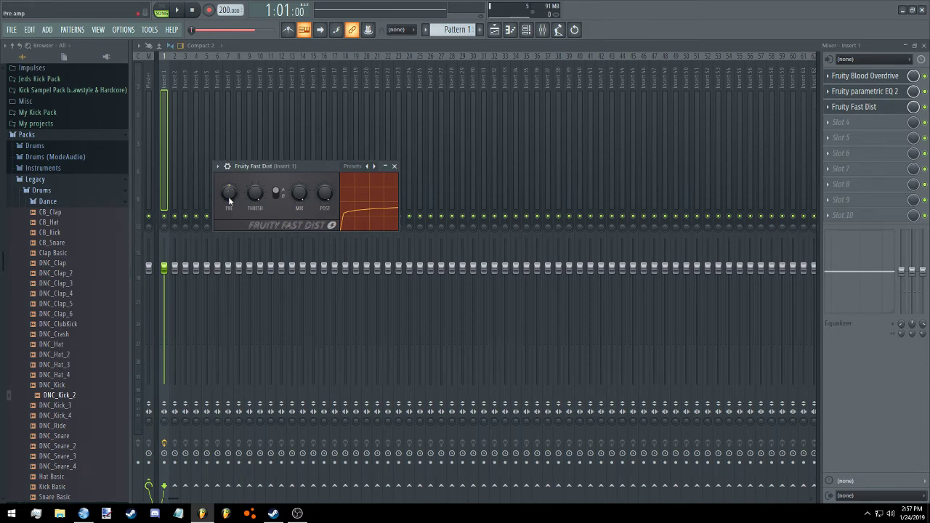
pyautogui.moveTo(230, 201); pyautogui.dragTo(230, 182)
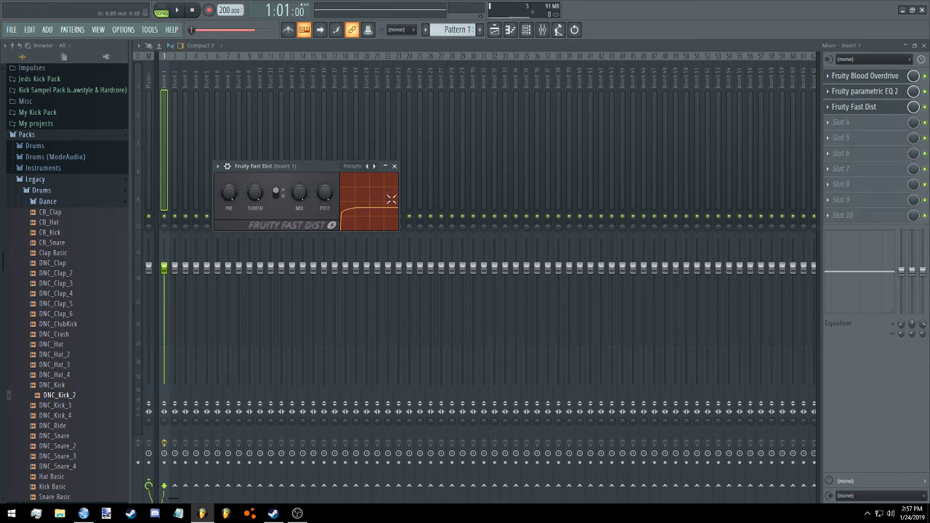
# Try a midrange boost on band 4 of Fruity Parametric EQ 2 and reset the band
pyautogui.click(886, 97)
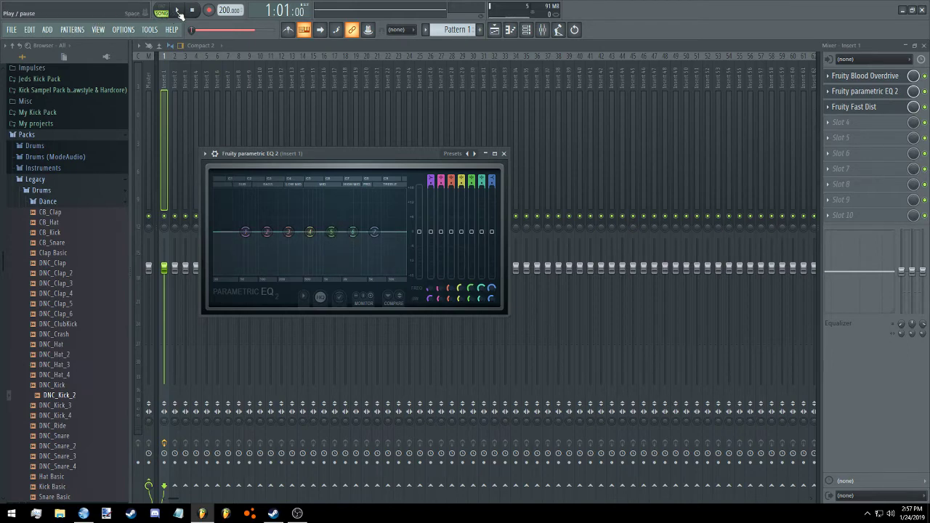
pyautogui.moveTo(317, 232); pyautogui.dragTo(314, 204)
pyautogui.rightClick(314, 205)
pyautogui.click(321, 217)
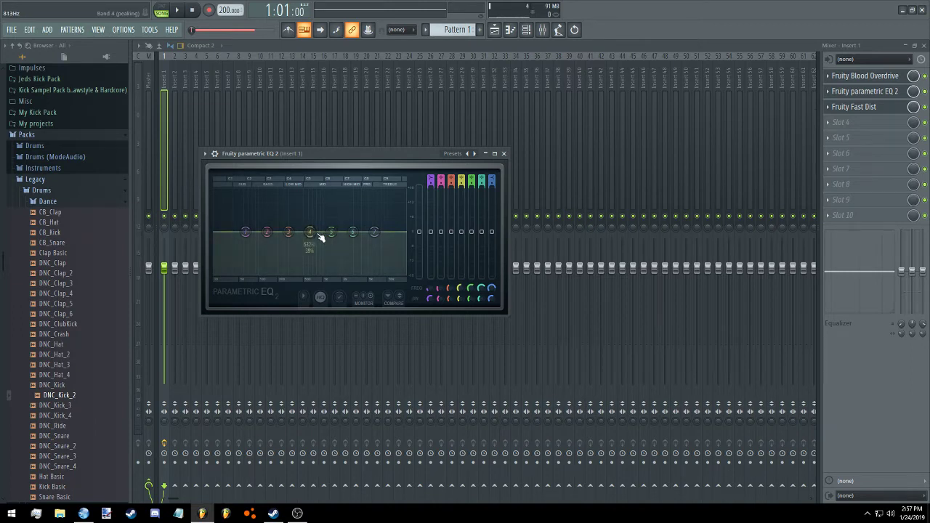
# Try stacking boosts on EQ bands 4 and 5 at about 980 Hz and reset both bands
pyautogui.moveTo(320, 236); pyautogui.dragTo(332, 194)
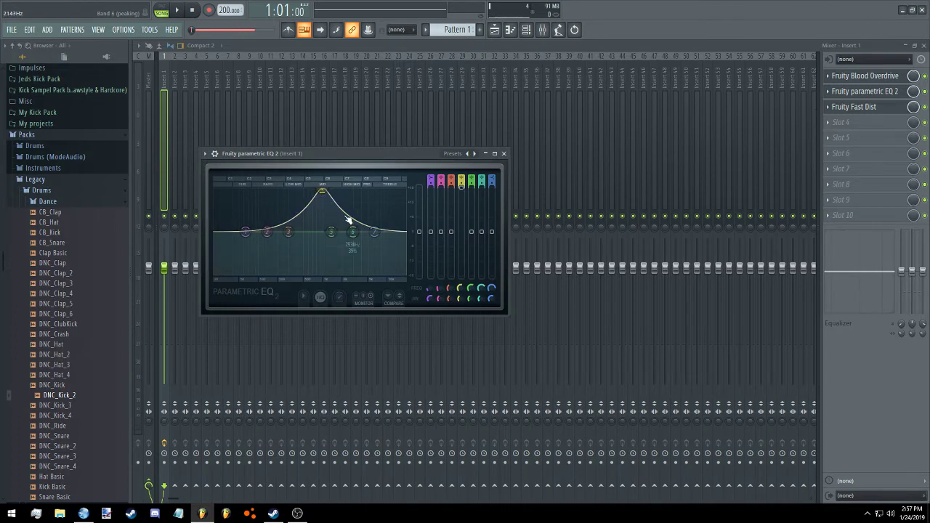
pyautogui.moveTo(332, 233); pyautogui.dragTo(324, 207)
pyautogui.moveTo(324, 206); pyautogui.dragTo(322, 206)
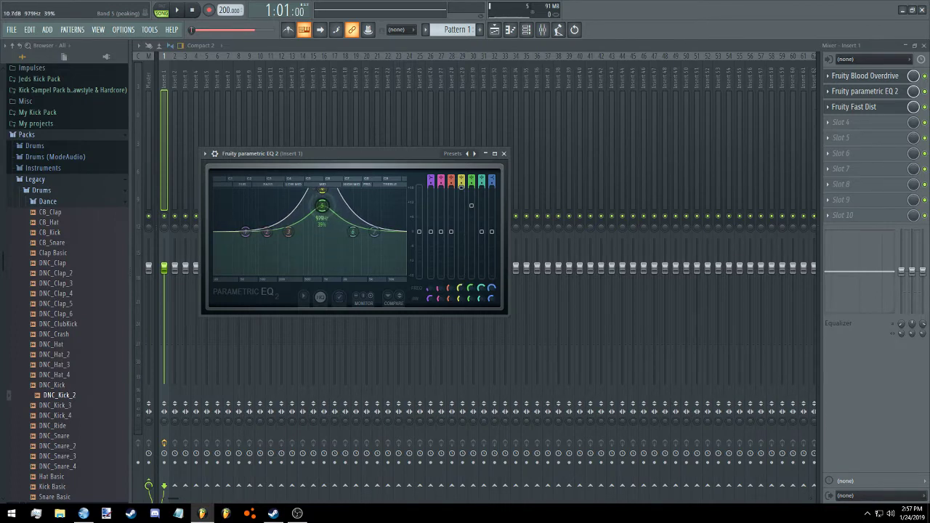
pyautogui.rightClick(322, 205)
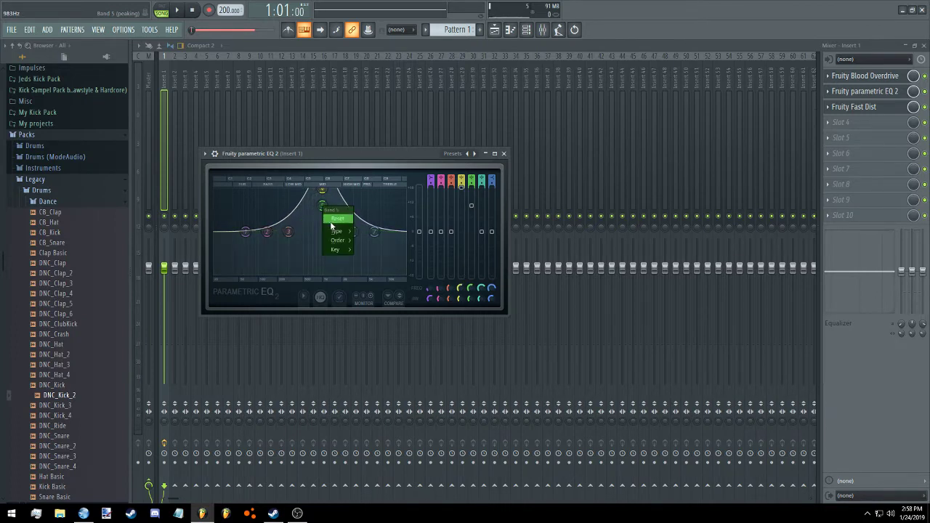
pyautogui.rightClick(325, 200)
pyautogui.click(337, 205)
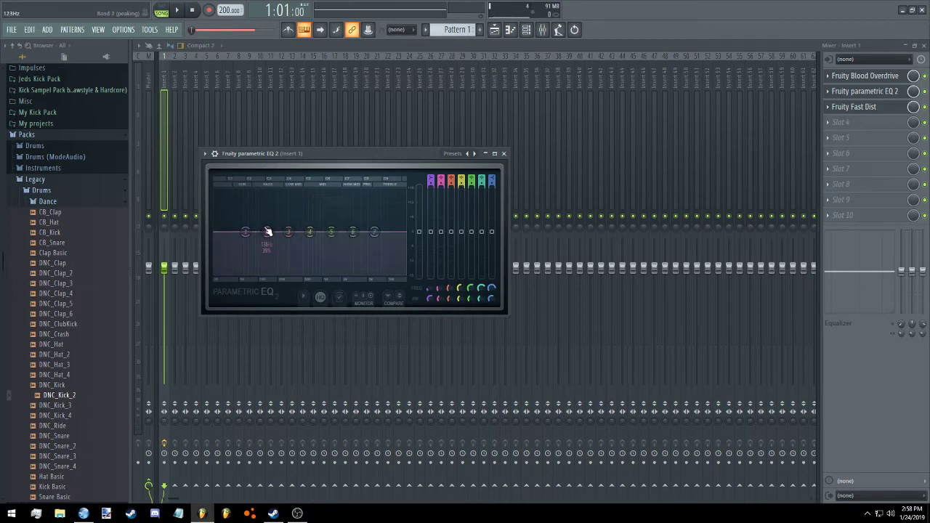
# Try a sub-bass boost on EQ band 2 at about 56 Hz and reset the band
pyautogui.moveTo(246, 232); pyautogui.dragTo(242, 191)
pyautogui.rightClick(242, 191)
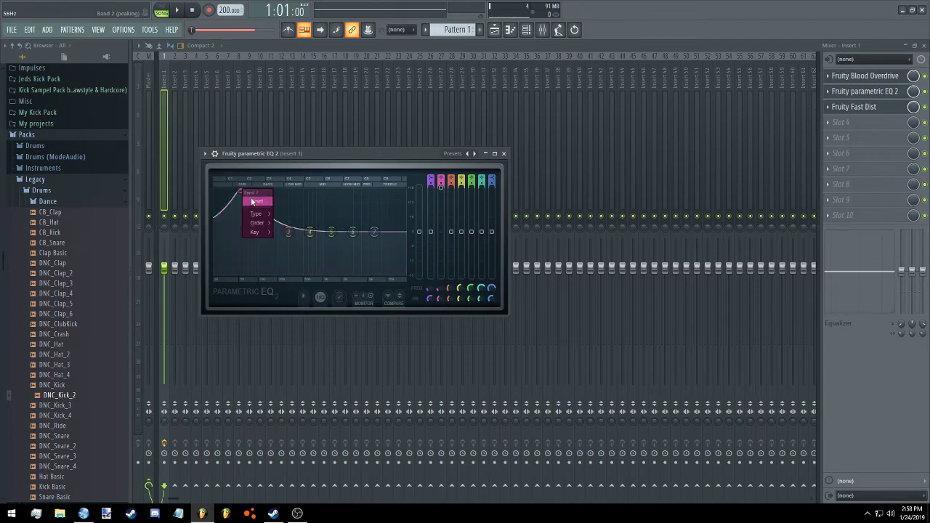
pyautogui.click(256, 201)
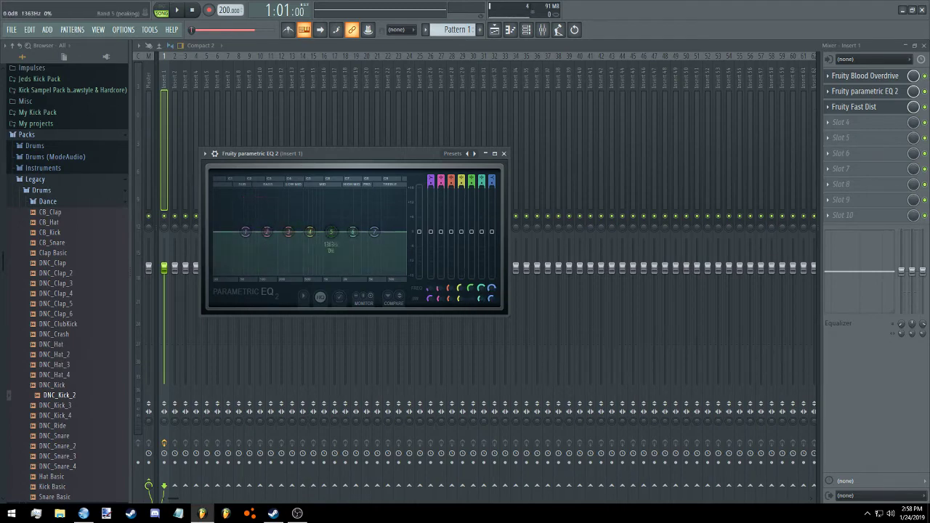
# Try a full boost on EQ band 5 at about 983 Hz with wide and narrow bandwidths, and reset the band
pyautogui.moveTo(332, 232); pyautogui.dragTo(317, 202)
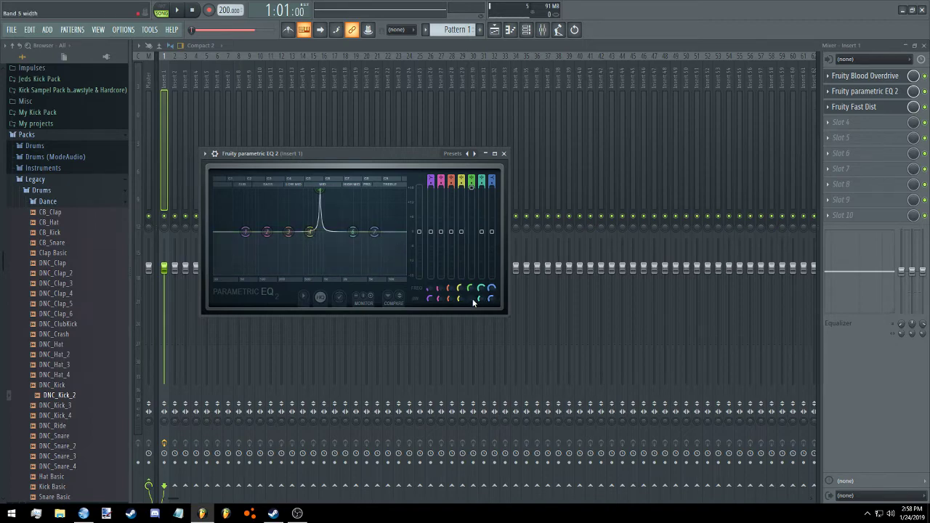
pyautogui.moveTo(473, 302); pyautogui.dragTo(466, 338)
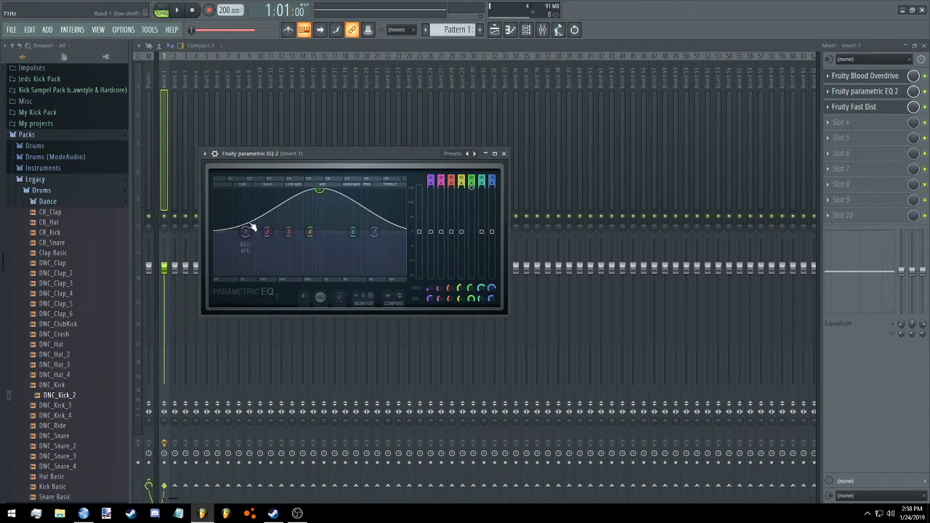
pyautogui.moveTo(235, 227); pyautogui.dragTo(245, 228)
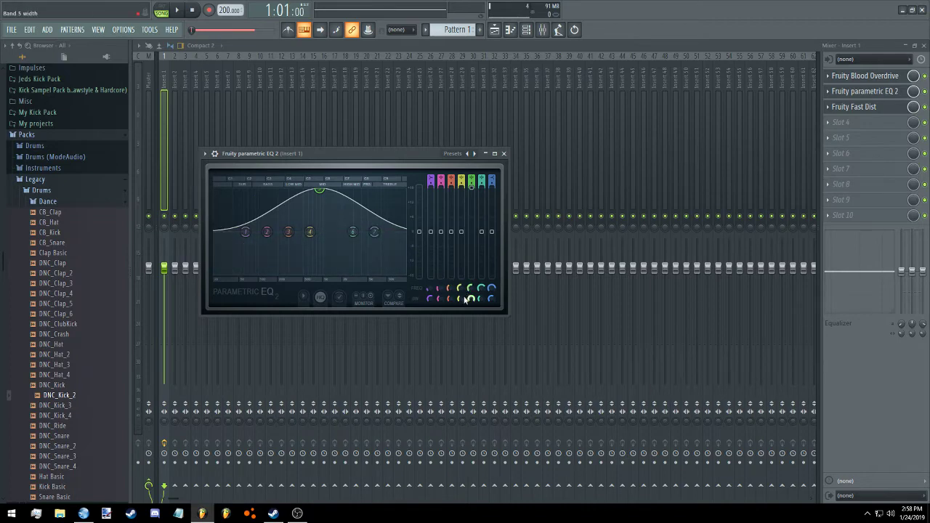
pyautogui.moveTo(470, 302); pyautogui.dragTo(470, 298)
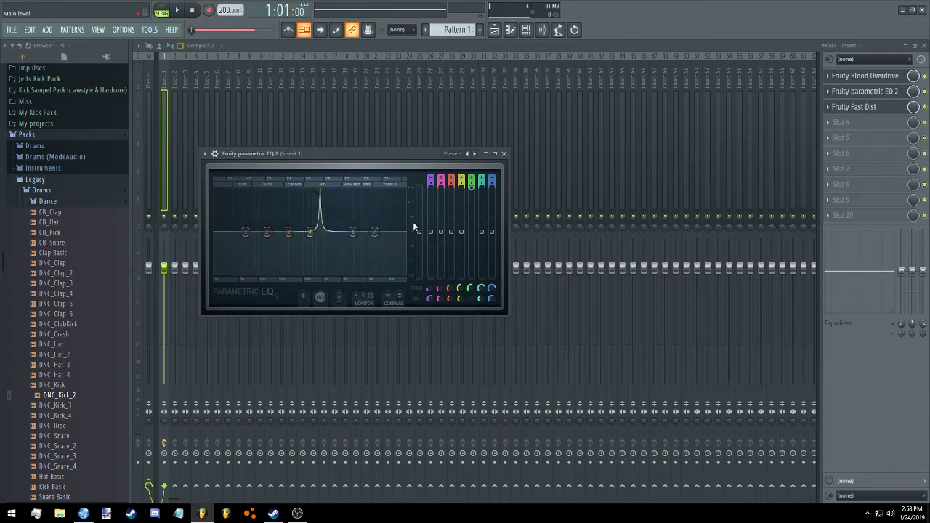
pyautogui.rightClick(325, 195)
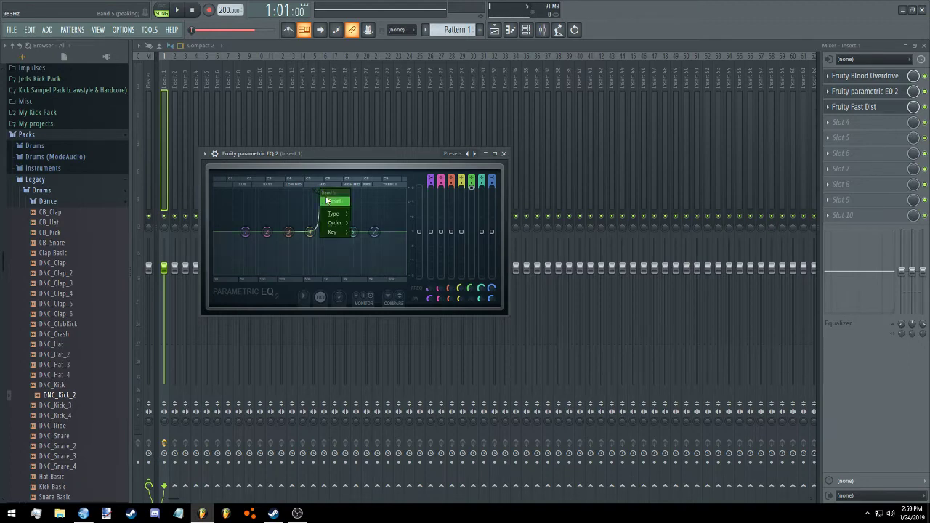
pyautogui.click(333, 215)
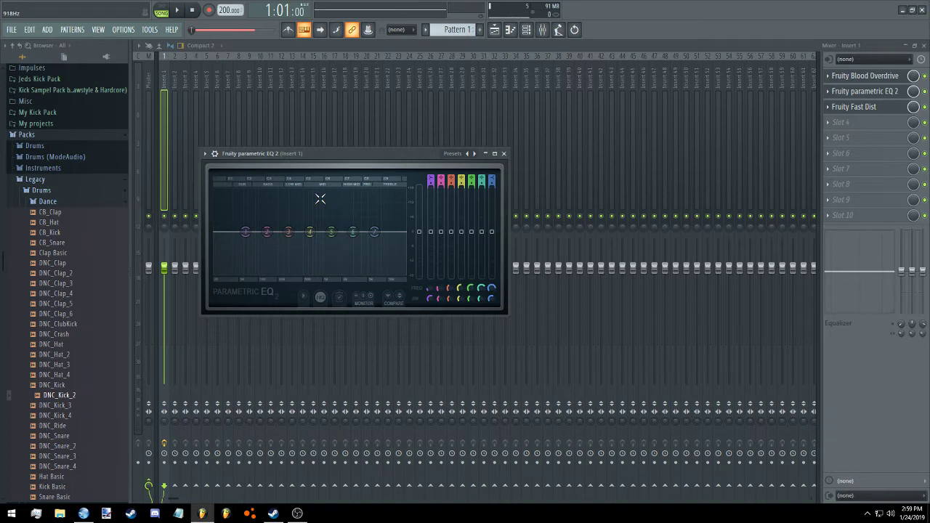
# Try an 18 dB boost on EQ band 4, sweeping it from the mids down to about 60 Hz, and reset the band
pyautogui.moveTo(310, 238); pyautogui.dragTo(317, 192)
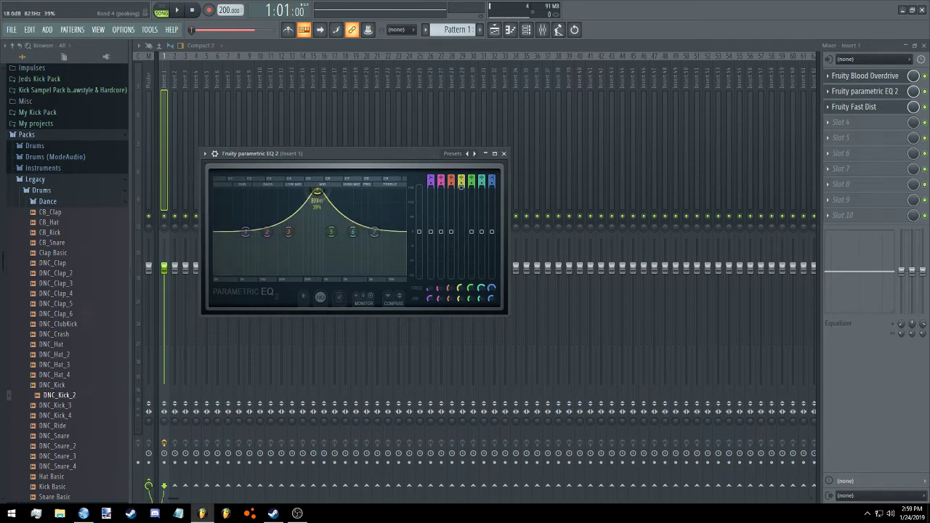
pyautogui.moveTo(318, 192); pyautogui.dragTo(320, 192)
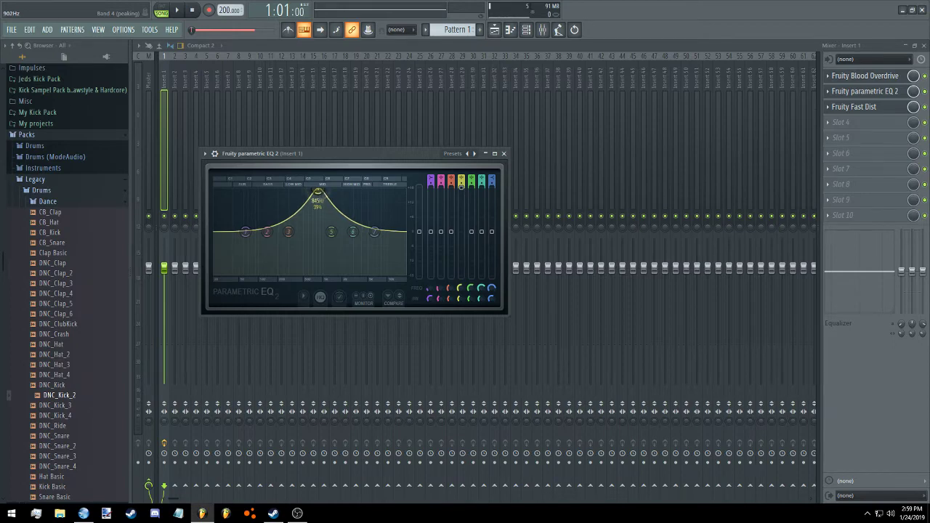
pyautogui.moveTo(322, 194)
pyautogui.mouseDown()
pyautogui.moveTo(254, 193)
pyautogui.moveTo(321, 192)
pyautogui.mouseUp()
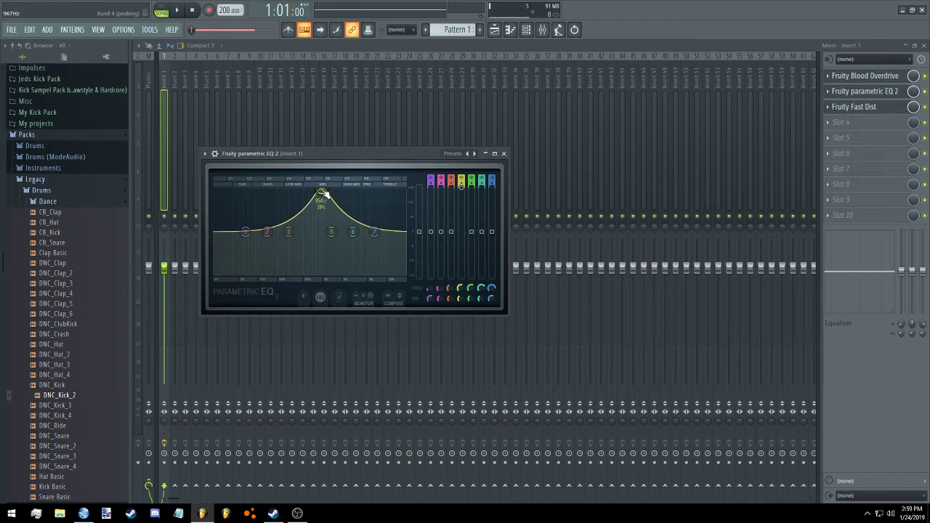
pyautogui.moveTo(324, 192); pyautogui.dragTo(250, 193)
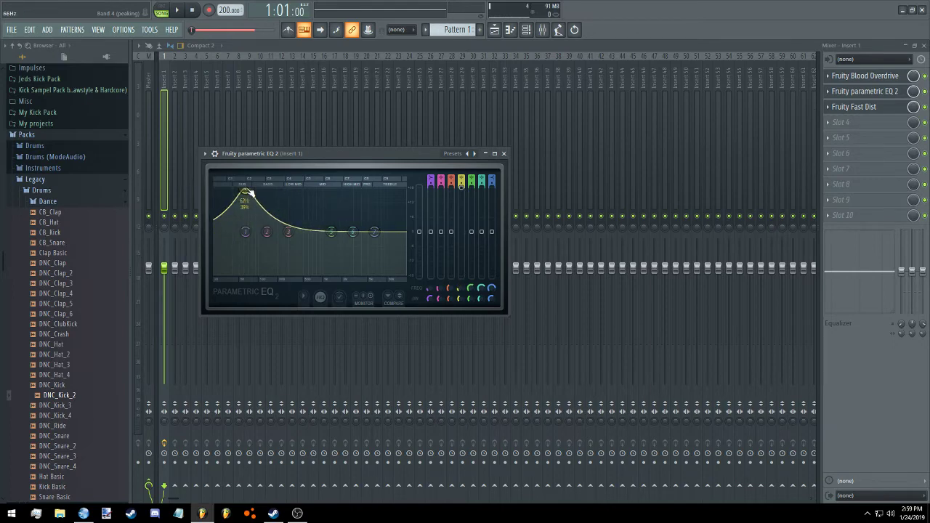
pyautogui.rightClick(245, 193)
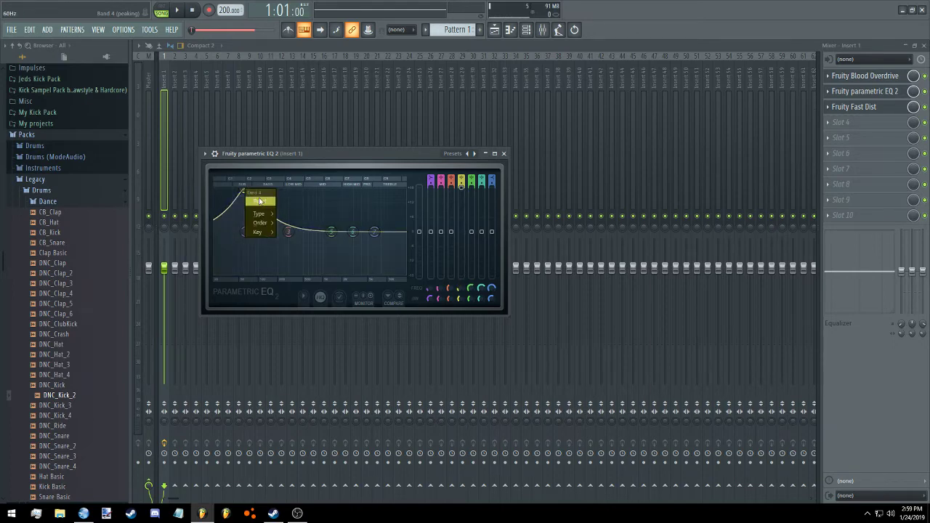
pyautogui.click(242, 231)
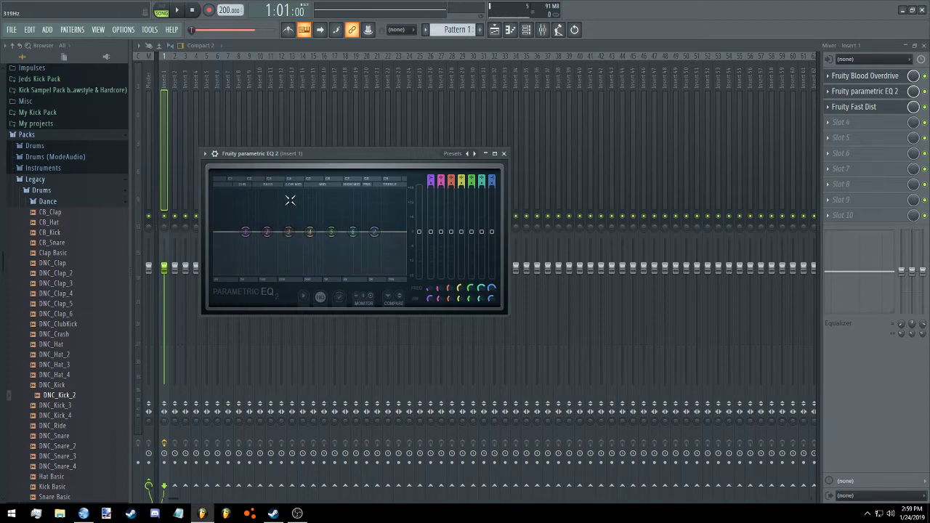
# Boost EQ bands 4, 5 and 6 to 18 dB across the low mids and mids while the pattern plays
pyautogui.click(177, 10)
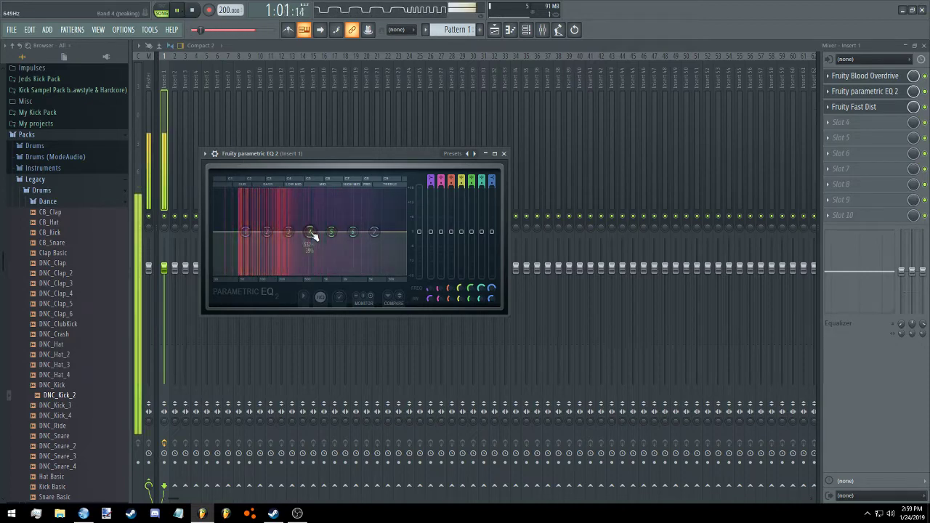
pyautogui.moveTo(310, 232); pyautogui.dragTo(307, 191)
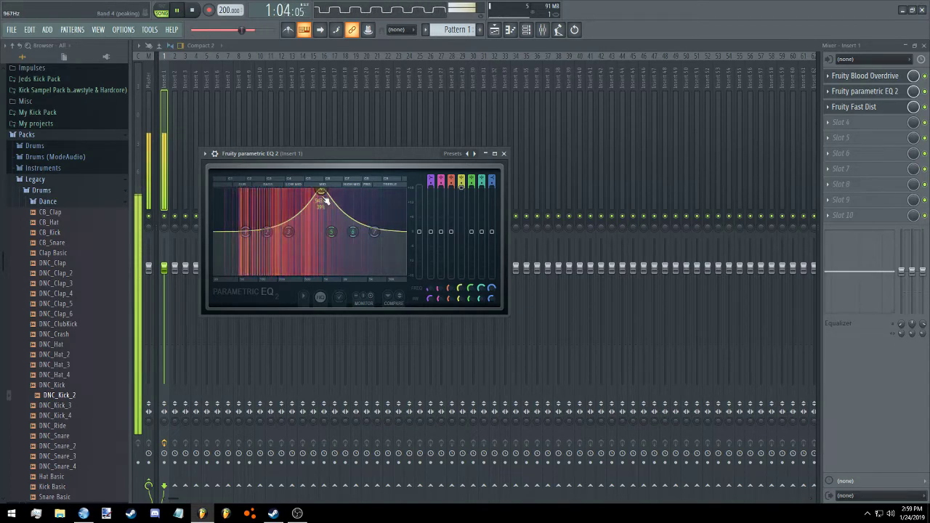
pyautogui.moveTo(332, 232); pyautogui.dragTo(298, 191)
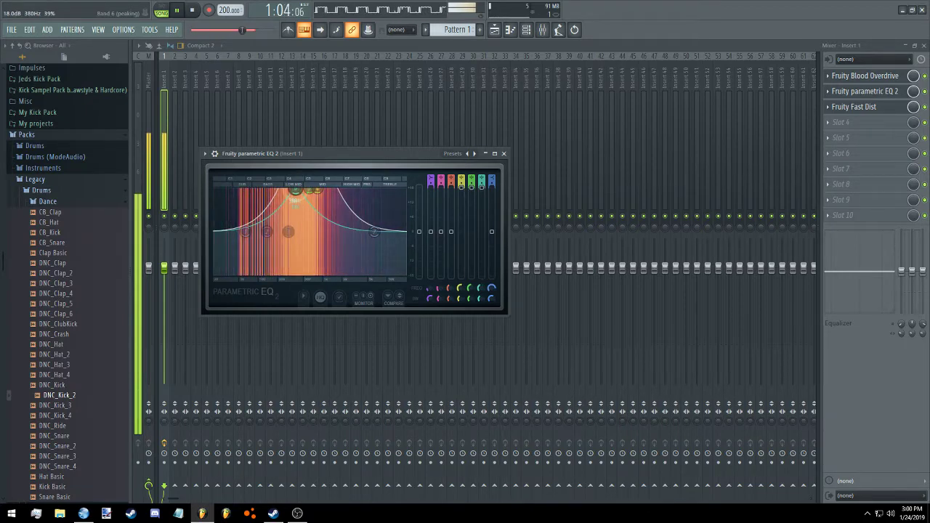
pyautogui.press('space')
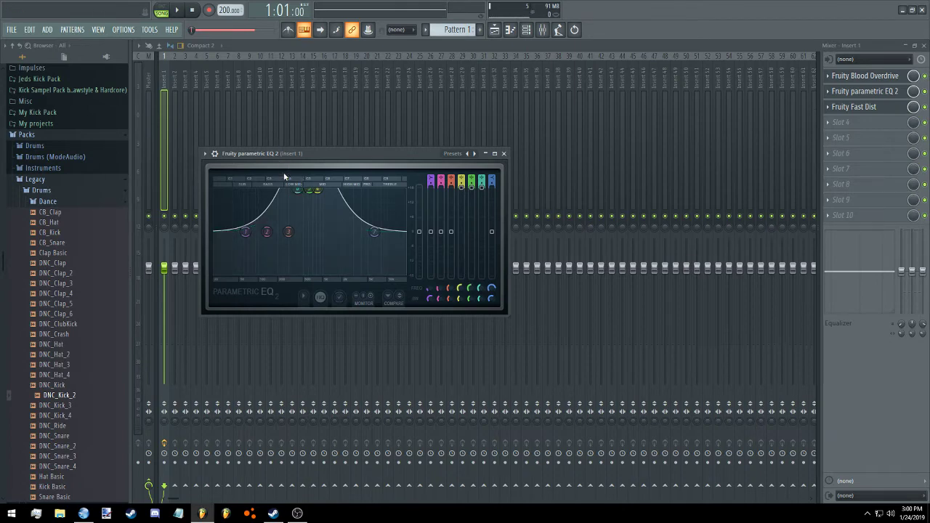
# Move the EQ band 6 boost up to about 730 Hz, beside the peaks of bands 4 and 5
pyautogui.moveTo(297, 192); pyautogui.dragTo(295, 192)
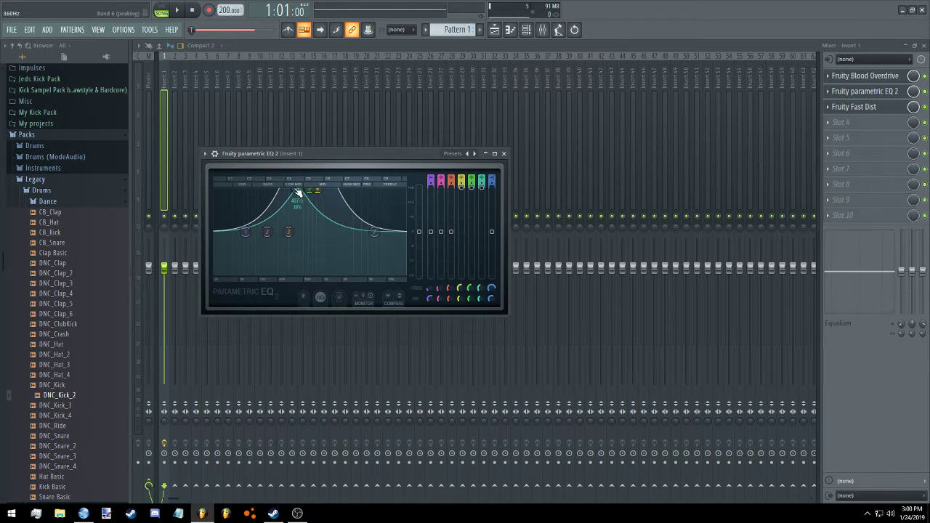
pyautogui.moveTo(297, 192)
pyautogui.mouseDown()
pyautogui.moveTo(307, 191)
pyautogui.moveTo(296, 188)
pyautogui.mouseUp()
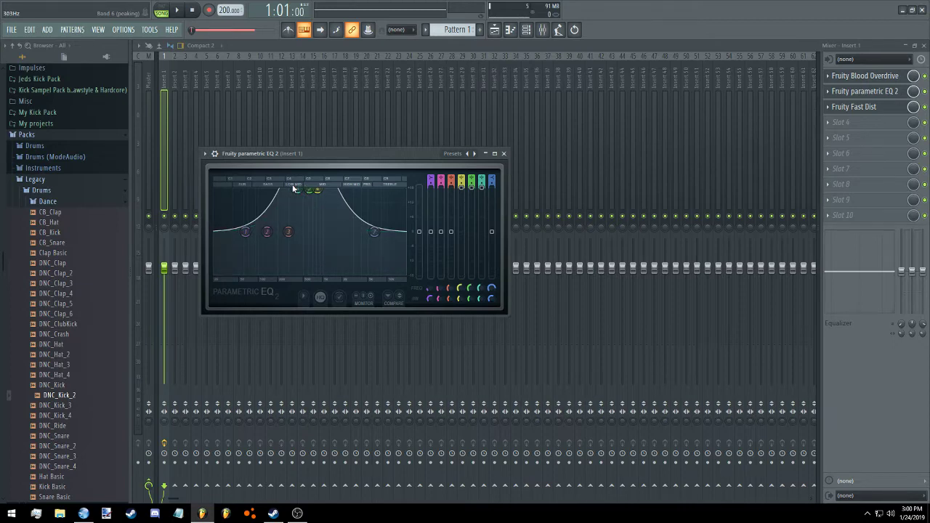
pyautogui.moveTo(298, 187); pyautogui.dragTo(312, 190)
# During playback, boost EQ band 2 fully as a narrow low-mid peak and raise band 3 partway in the sub range
pyautogui.click(177, 12)
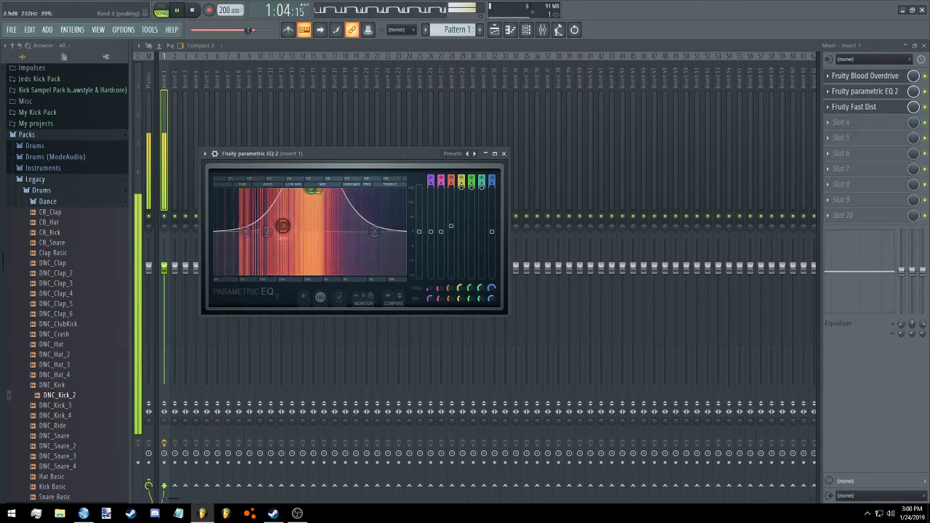
pyautogui.moveTo(289, 231); pyautogui.dragTo(319, 190)
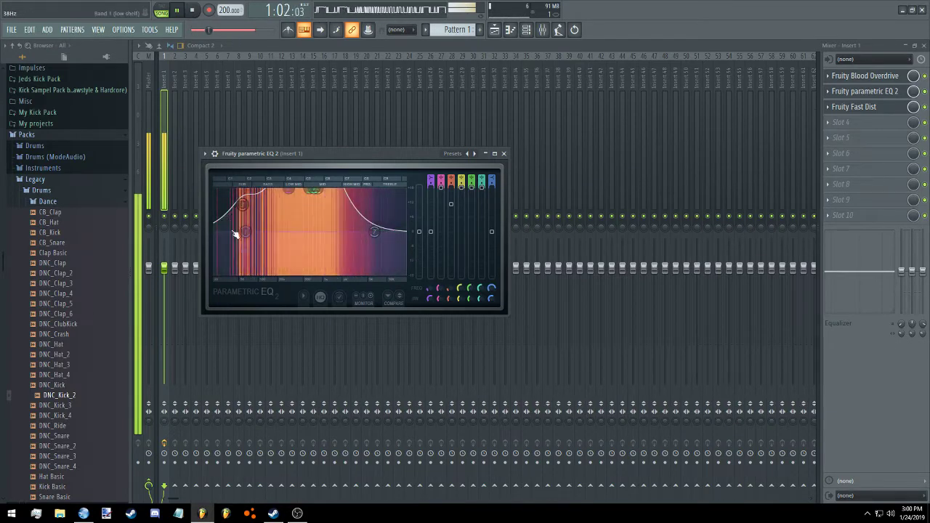
pyautogui.moveTo(246, 211); pyautogui.dragTo(292, 190)
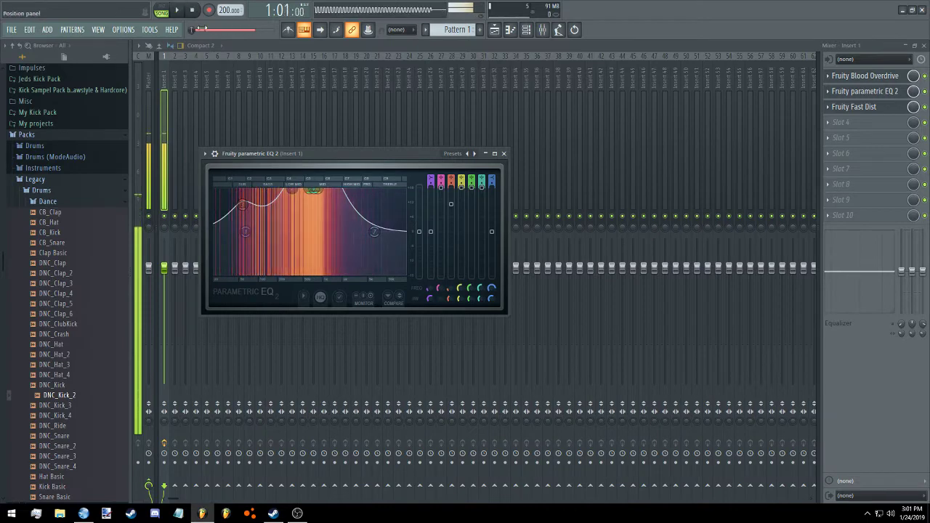
pyautogui.press('space')
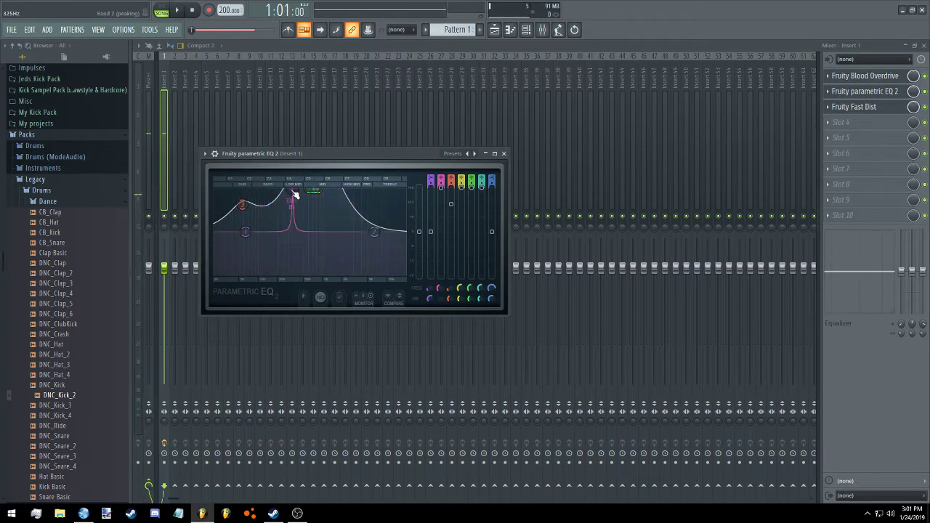
# Reposition the narrow EQ band 2 peak at about 700 Hz and 18 dB, in line with bands 4 to 6
pyautogui.moveTo(294, 192); pyautogui.dragTo(289, 208)
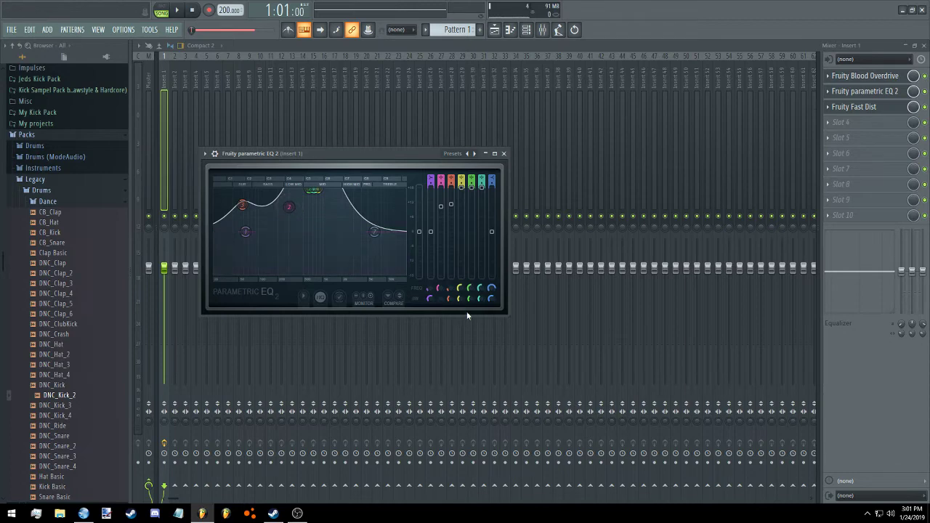
pyautogui.scroll(-5, 289, 207)
pyautogui.moveTo(289, 208); pyautogui.dragTo(311, 191)
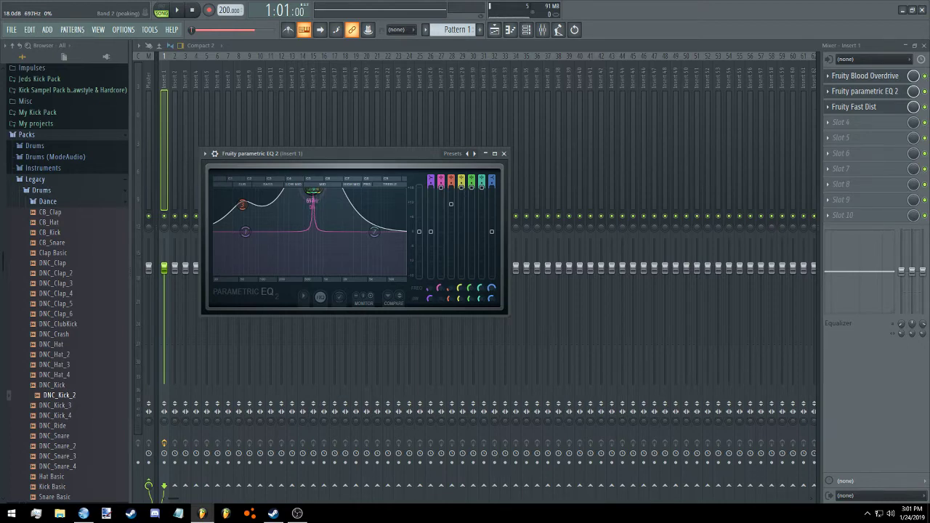
pyautogui.moveTo(312, 191); pyautogui.dragTo(314, 191)
pyautogui.moveTo(314, 190)
pyautogui.mouseDown()
pyautogui.moveTo(291, 196)
pyautogui.moveTo(311, 191)
pyautogui.mouseUp()
pyautogui.moveTo(313, 191); pyautogui.dragTo(304, 200)
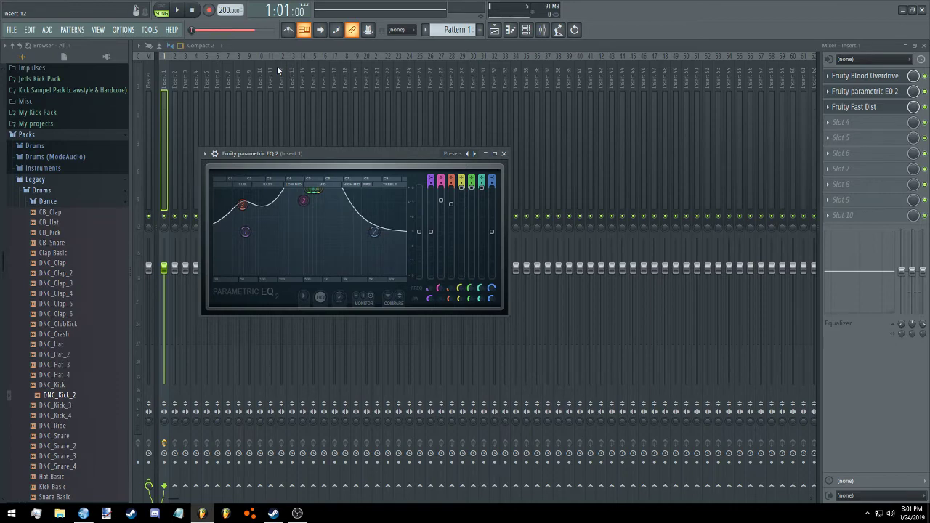
pyautogui.click(176, 11)
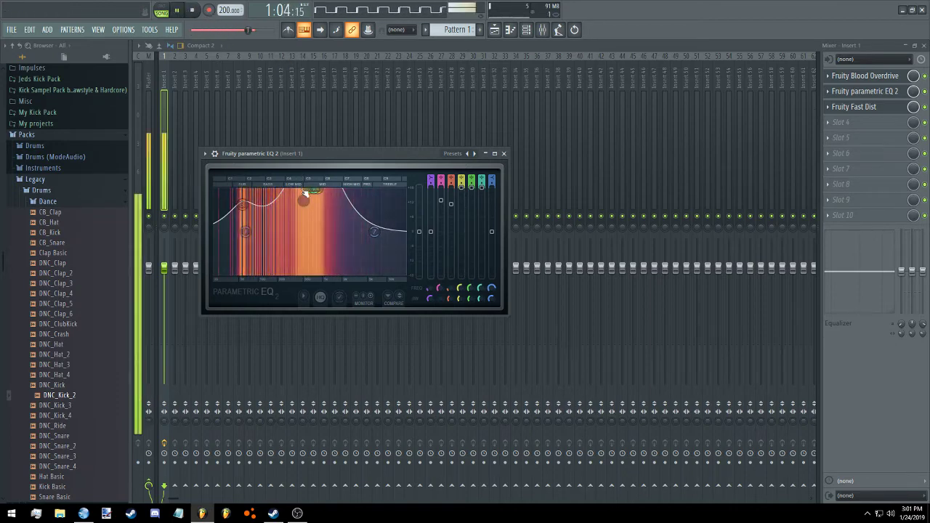
pyautogui.moveTo(304, 201); pyautogui.dragTo(311, 190)
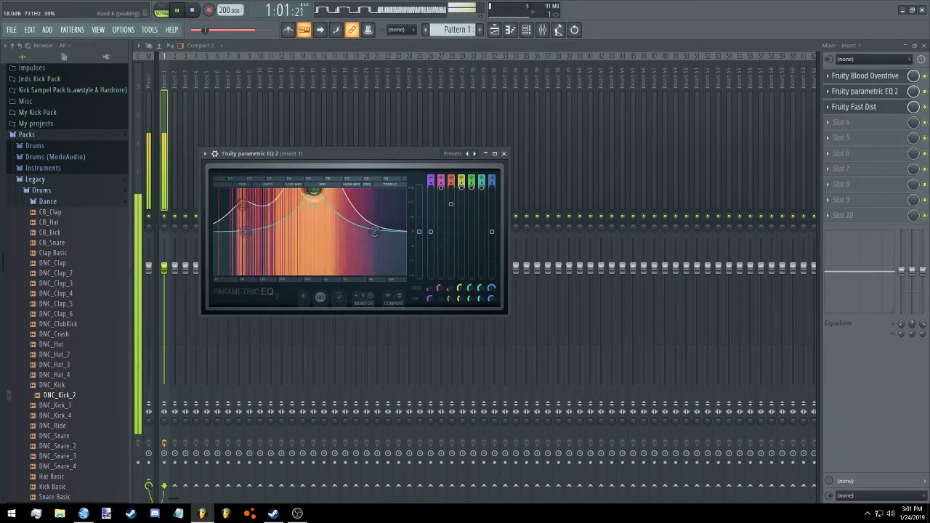
# Raise the sub-range EQ band 3 to its maximum and add a slight low-shelf boost on band 1 during playback
pyautogui.moveTo(242, 205); pyautogui.dragTo(242, 190)
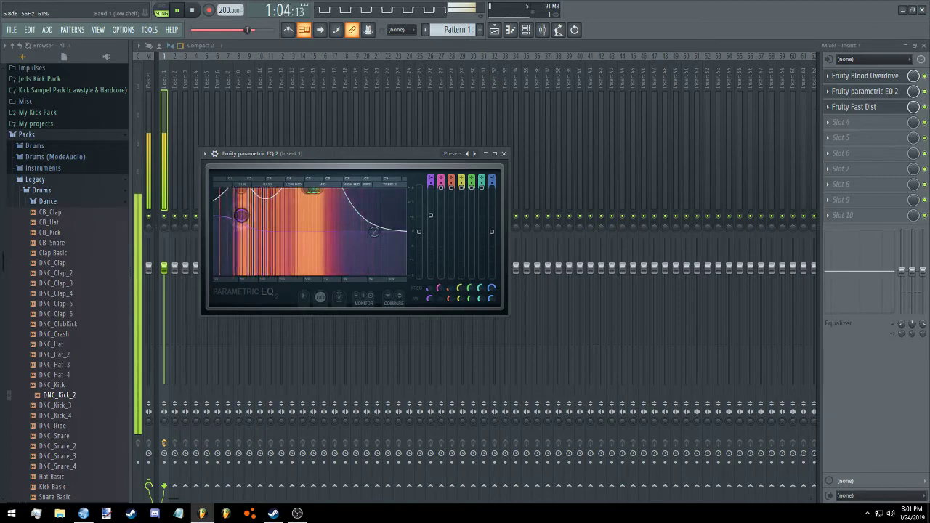
pyautogui.moveTo(241, 219); pyautogui.dragTo(246, 228)
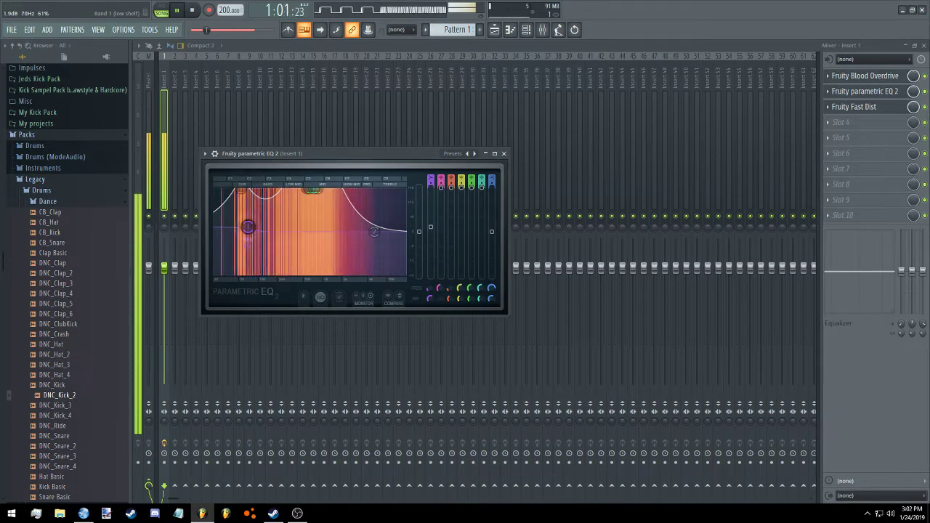
pyautogui.moveTo(244, 219); pyautogui.dragTo(245, 218)
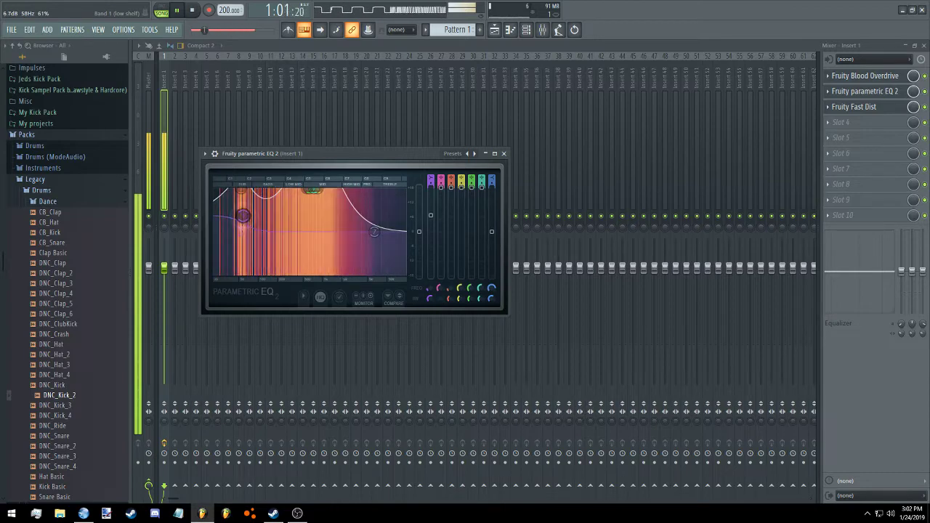
pyautogui.moveTo(243, 215); pyautogui.dragTo(258, 230)
pyautogui.press('space')
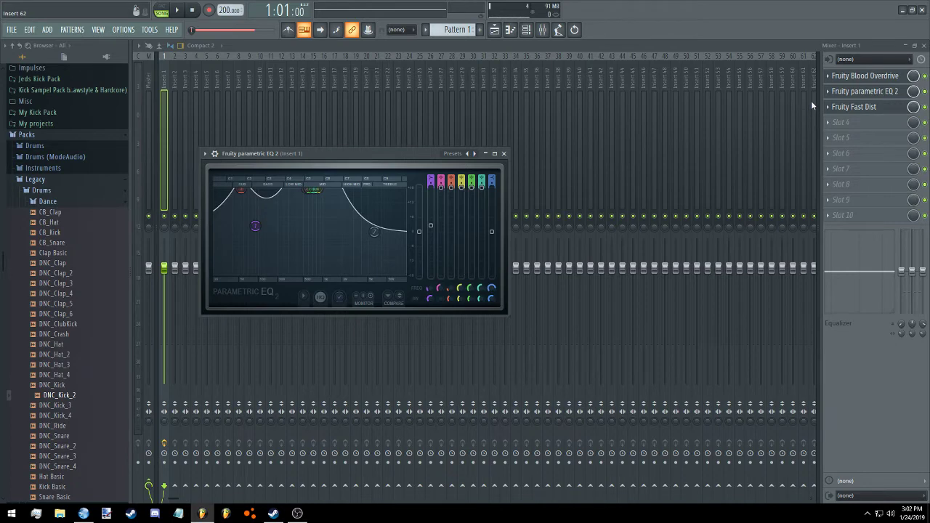
pyautogui.click(857, 123)
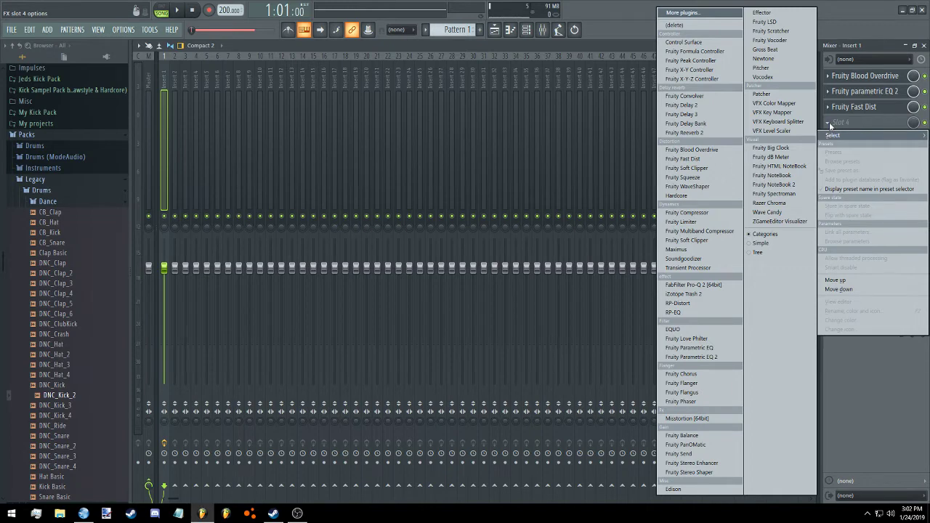
pyautogui.click(864, 60)
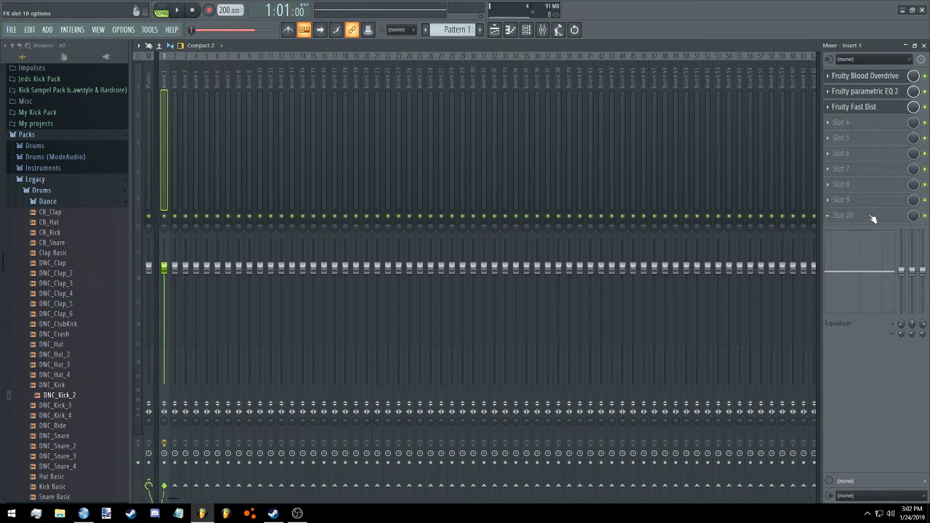
# Load a second Fruity Parametric EQ 2 into slot 4 of Insert 1, after Fruity Fast Dist
pyautogui.click(876, 107)
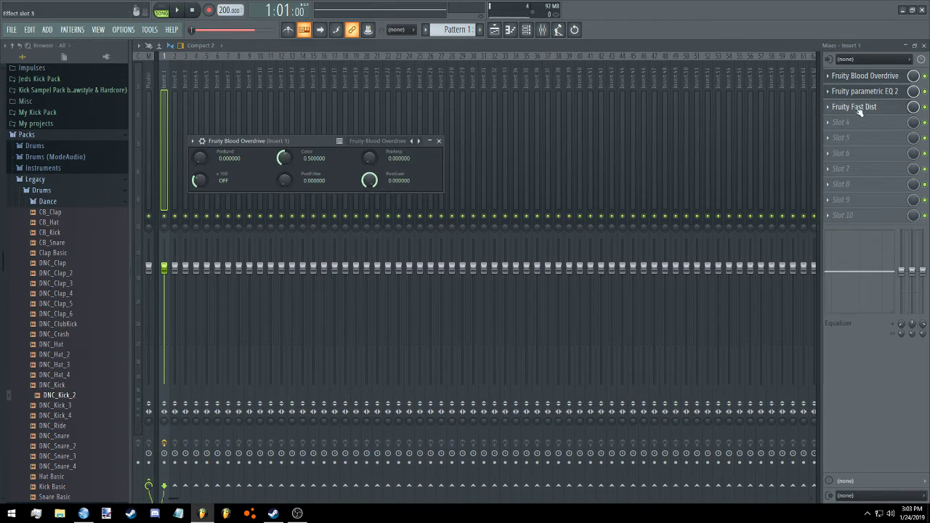
pyautogui.click(865, 75)
pyautogui.click(880, 128)
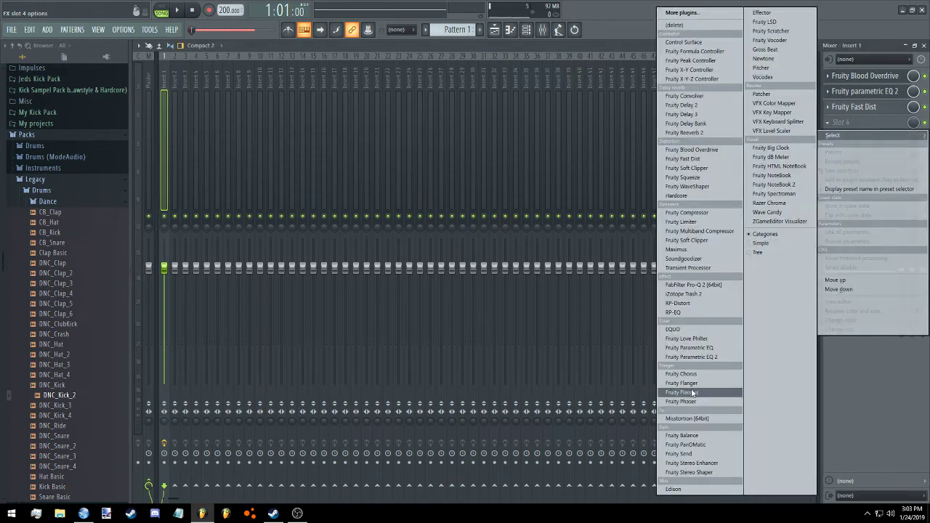
pyautogui.click(681, 360)
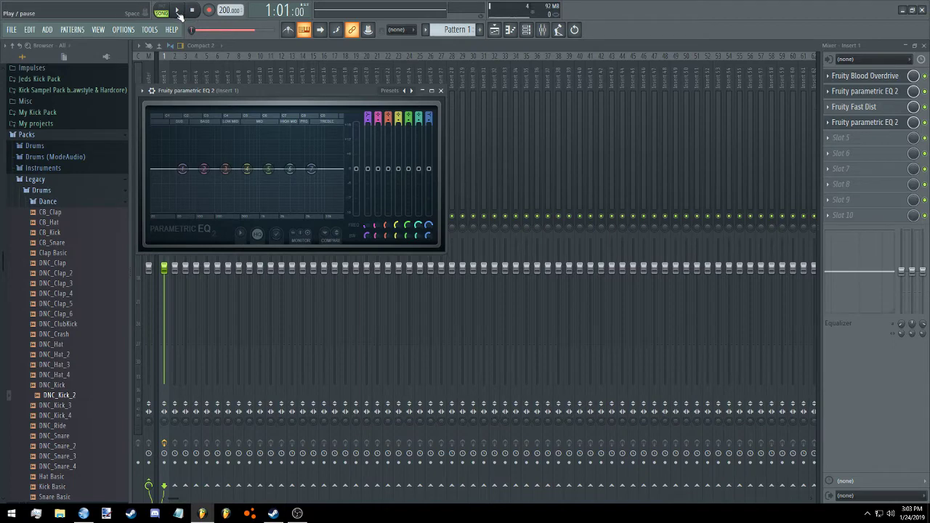
# Try a low-shelf boost on band 1 and a slight high-shelf cut on band 7, and reset both bands
pyautogui.moveTo(181, 173); pyautogui.dragTo(179, 157)
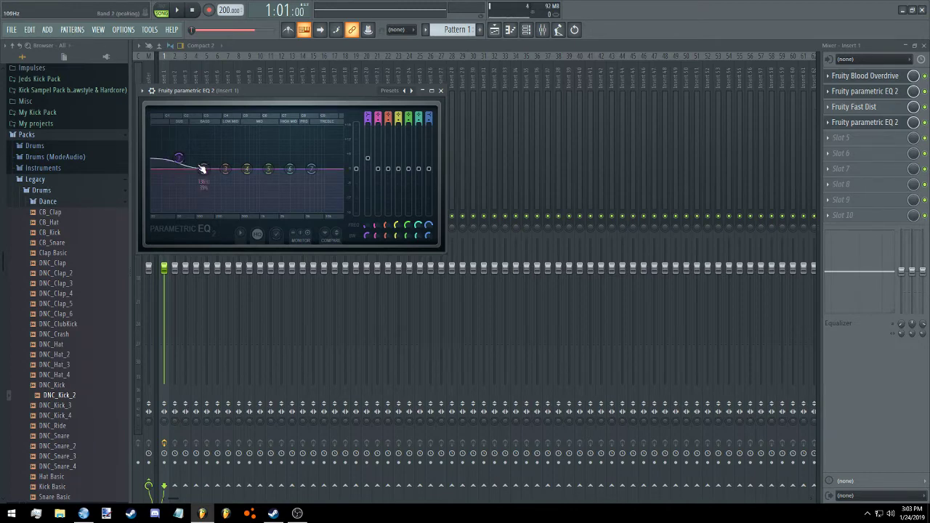
pyautogui.moveTo(312, 169)
pyautogui.mouseDown()
pyautogui.moveTo(314, 154)
pyautogui.moveTo(314, 174)
pyautogui.mouseUp()
pyautogui.rightClick(316, 169)
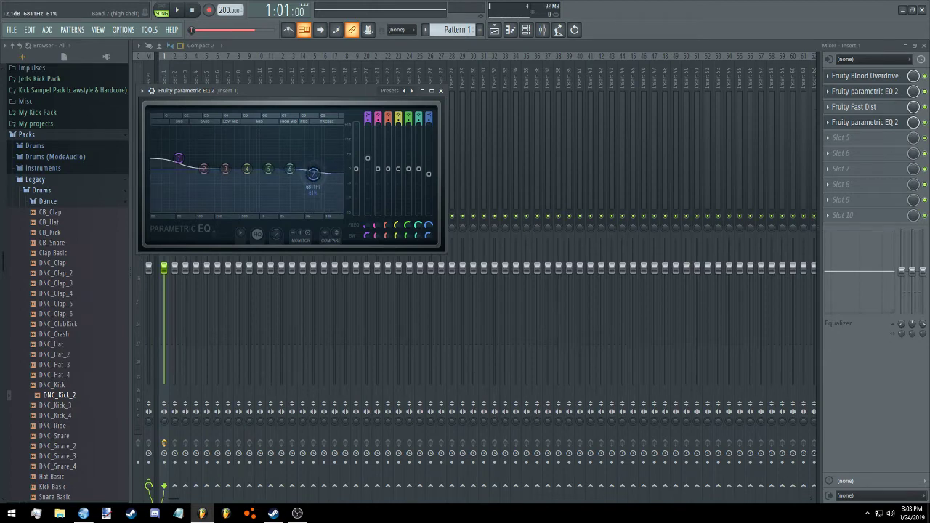
pyautogui.rightClick(315, 177)
pyautogui.click(324, 182)
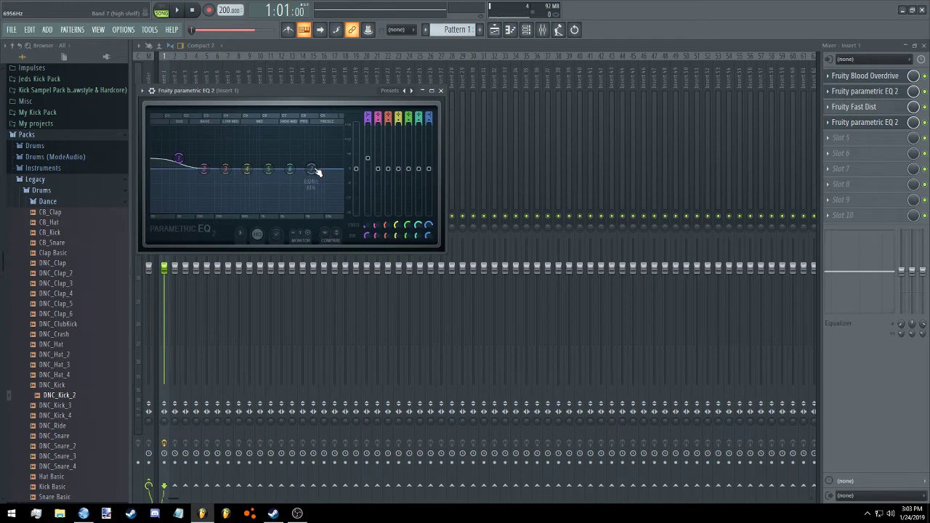
pyautogui.moveTo(317, 172)
pyautogui.mouseDown()
pyautogui.moveTo(313, 160)
pyautogui.moveTo(315, 168)
pyautogui.mouseUp()
pyautogui.rightClick(315, 170)
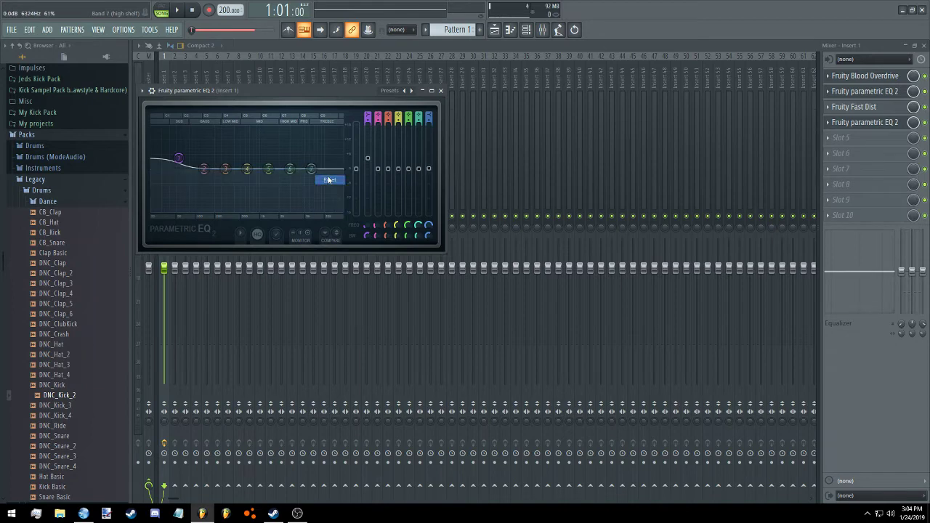
pyautogui.click(329, 180)
pyautogui.rightClick(182, 157)
pyautogui.click(194, 169)
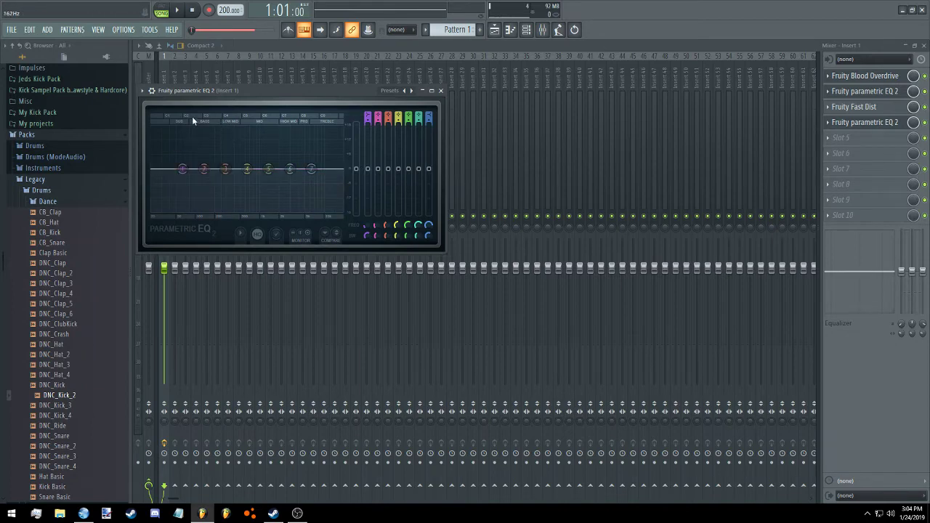
# Raise band 1 of the new EQ as a gentle low-shelf boost during playback
pyautogui.press('space')
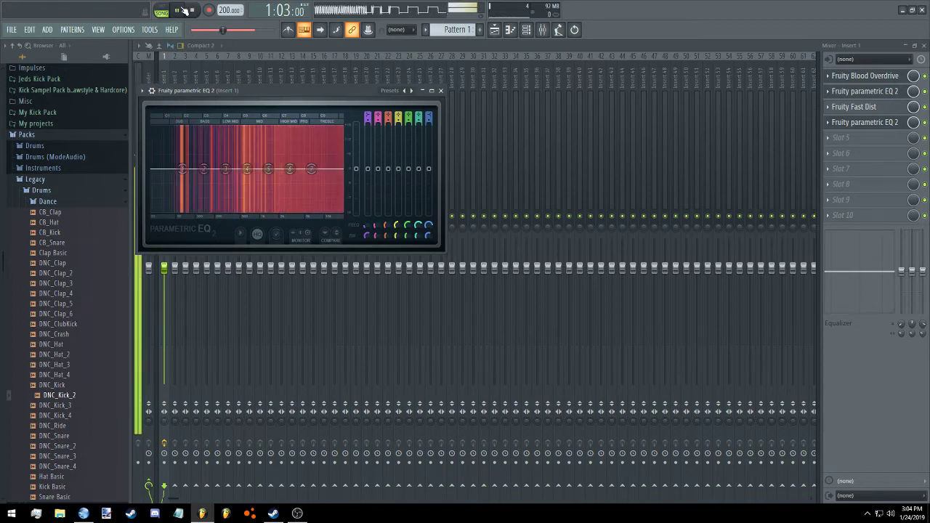
pyautogui.moveTo(182, 168); pyautogui.dragTo(179, 157)
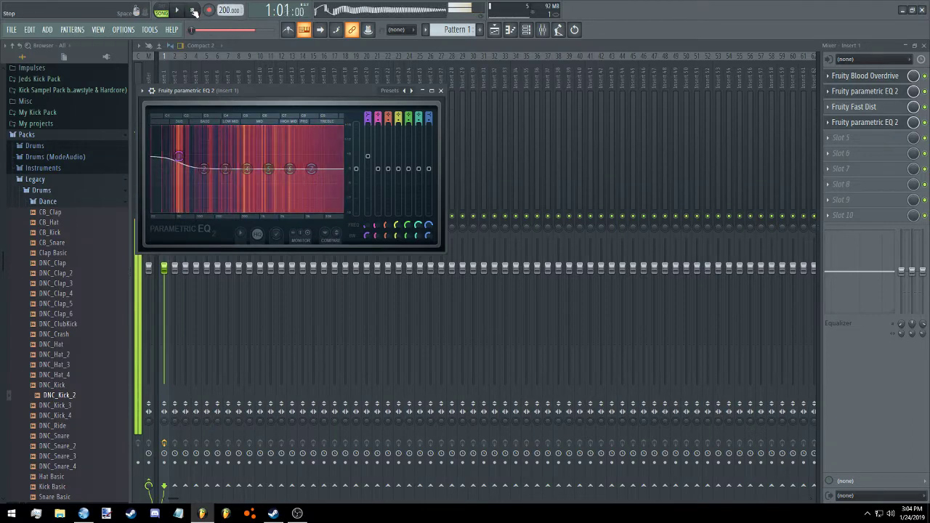
pyautogui.press('space')
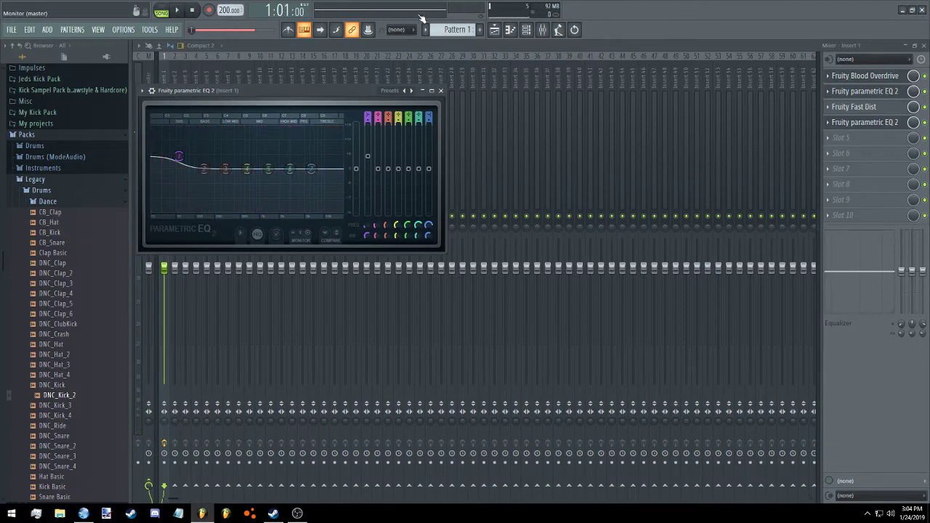
pyautogui.rightClick(364, 16)
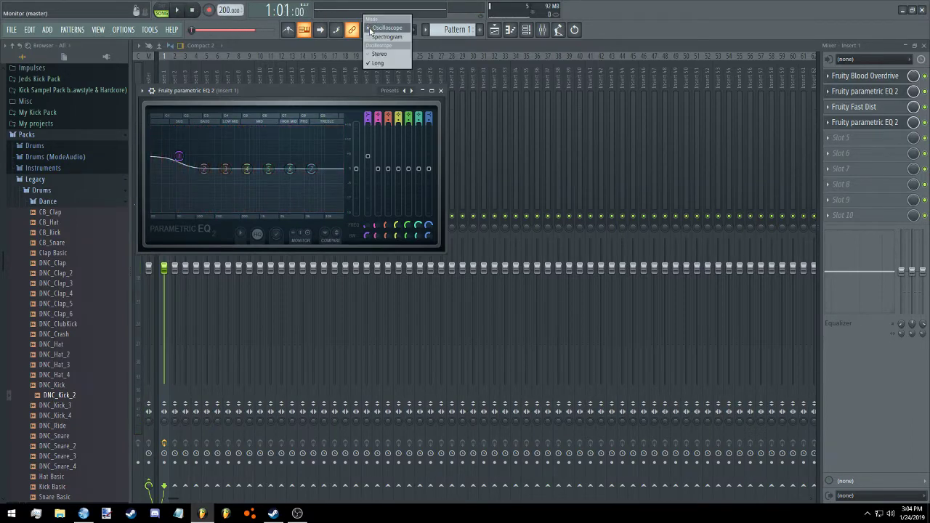
pyautogui.click(690, 19)
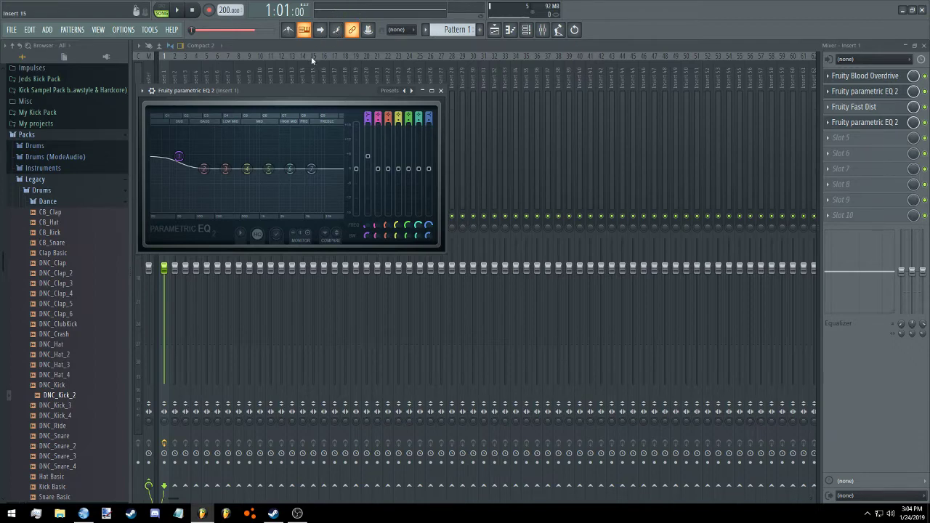
# Play the kick with the low-shelf boost, flatten band 1, and play it again for comparison
pyautogui.click(176, 11)
pyautogui.click(193, 10)
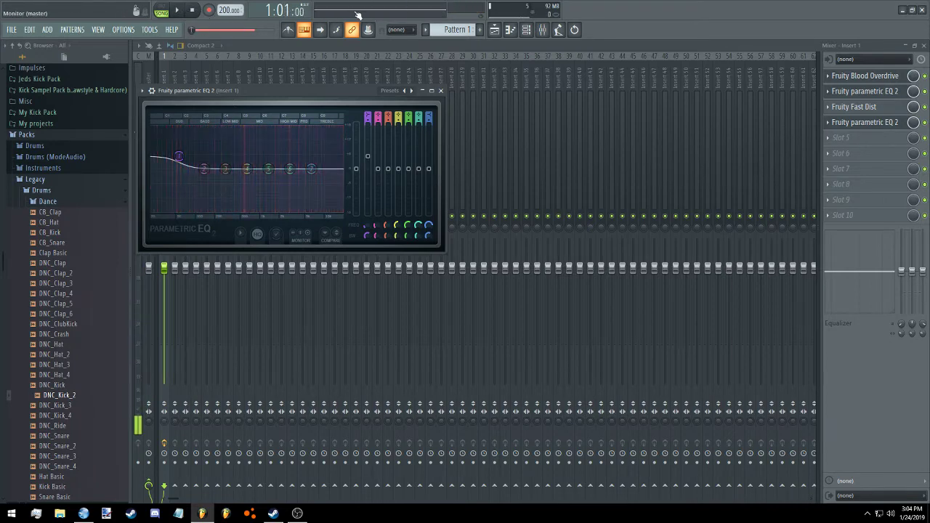
pyautogui.press('space')
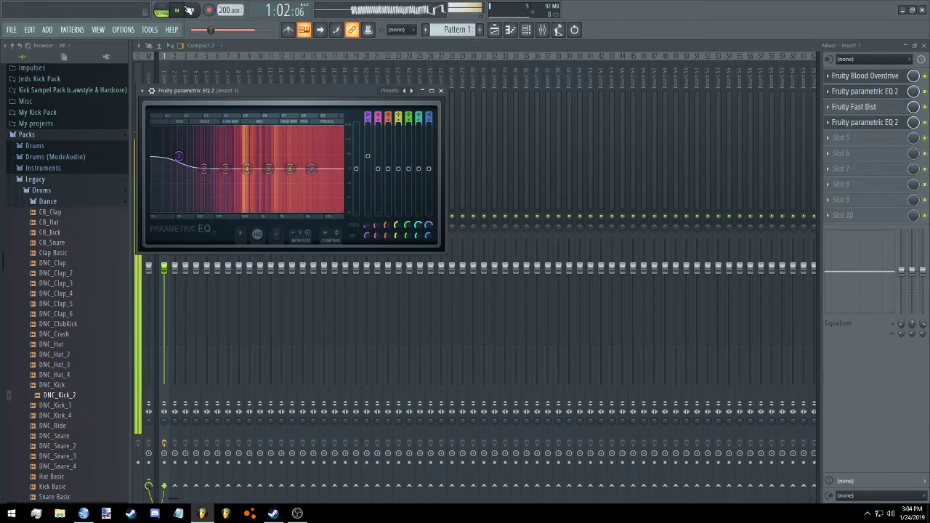
pyautogui.click(193, 11)
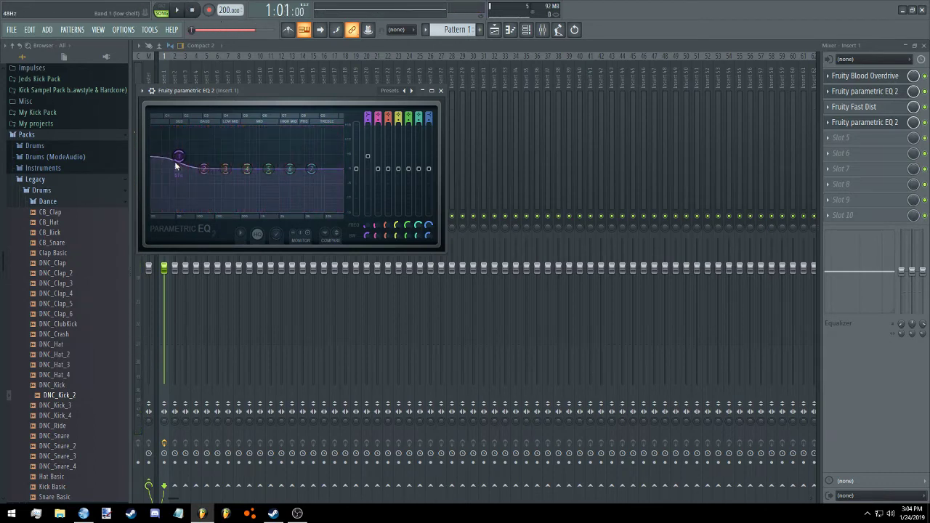
pyautogui.moveTo(174, 161); pyautogui.dragTo(182, 169)
pyautogui.click(177, 9)
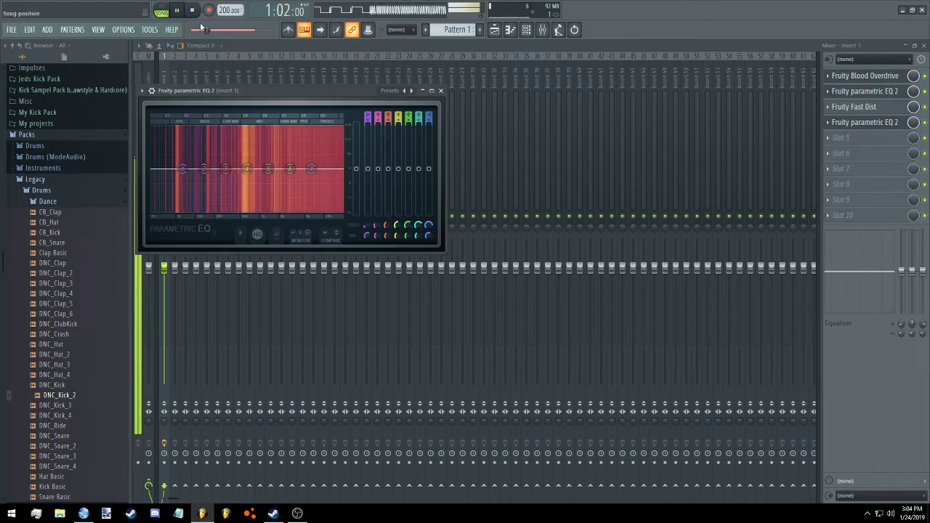
pyautogui.click(191, 9)
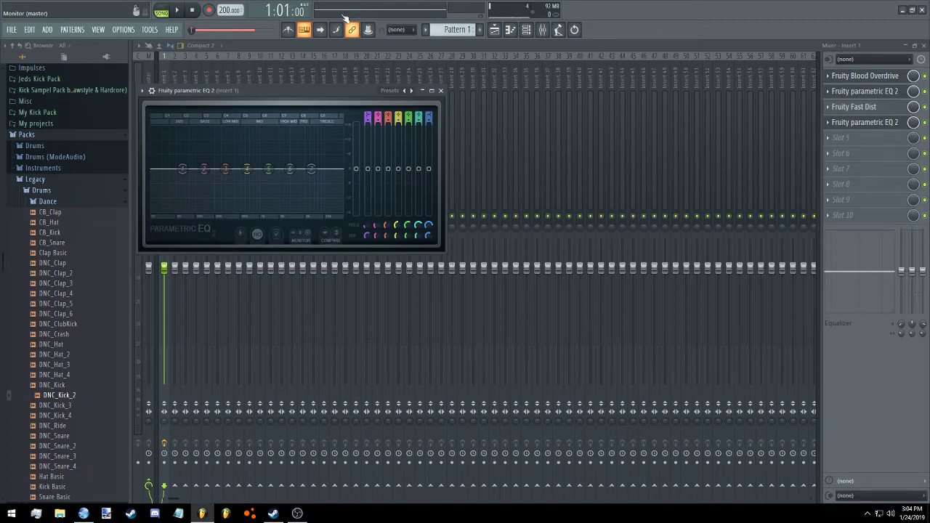
# Reapply the gentle low-shelf boost on band 1 of the slot 4 EQ and play the kick
pyautogui.moveTo(182, 169); pyautogui.dragTo(181, 157)
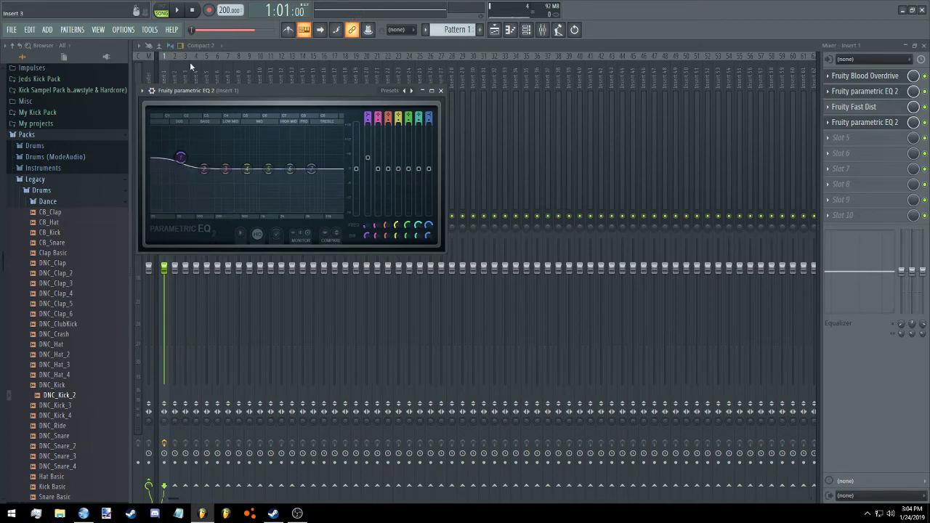
pyautogui.click(177, 10)
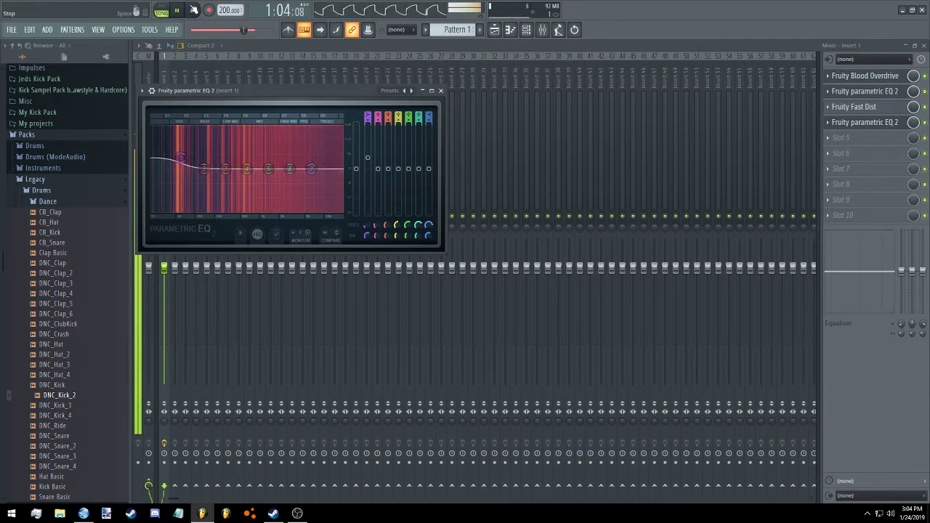
pyautogui.click(194, 10)
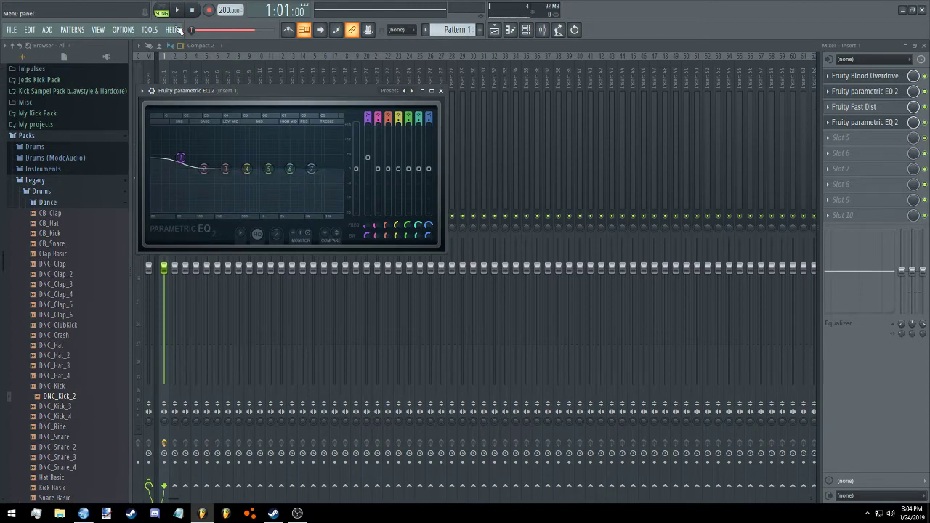
# Add a high-shelf boost of about 3 dB near 7.4 kHz on band 7 during playback
pyautogui.click(177, 11)
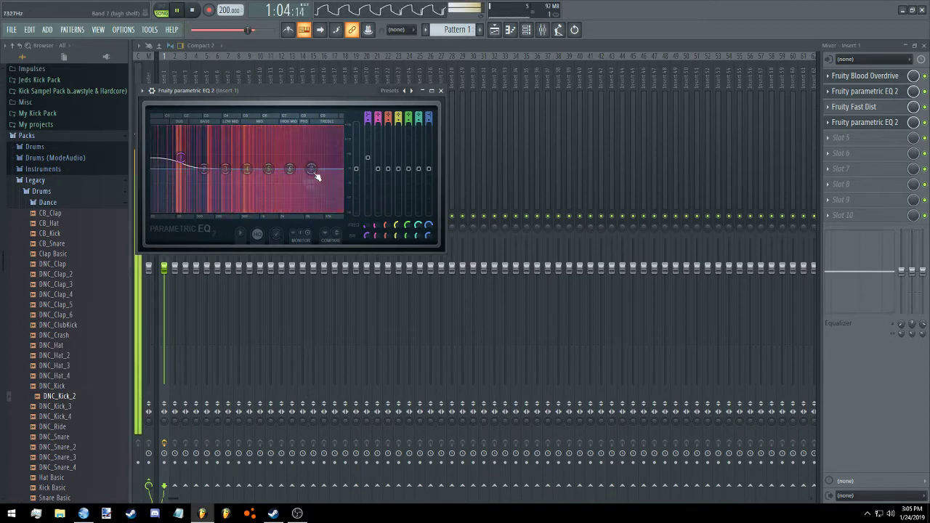
pyautogui.moveTo(311, 168); pyautogui.dragTo(315, 162)
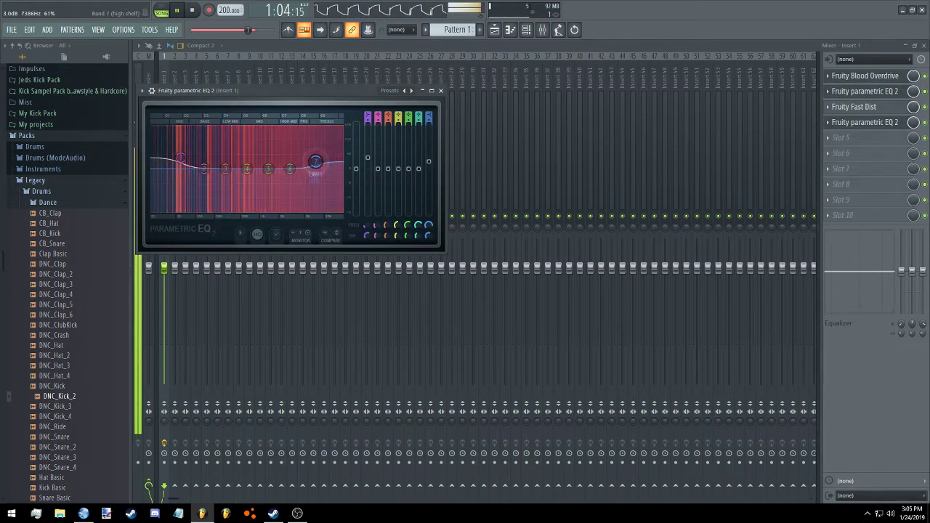
pyautogui.press('space')
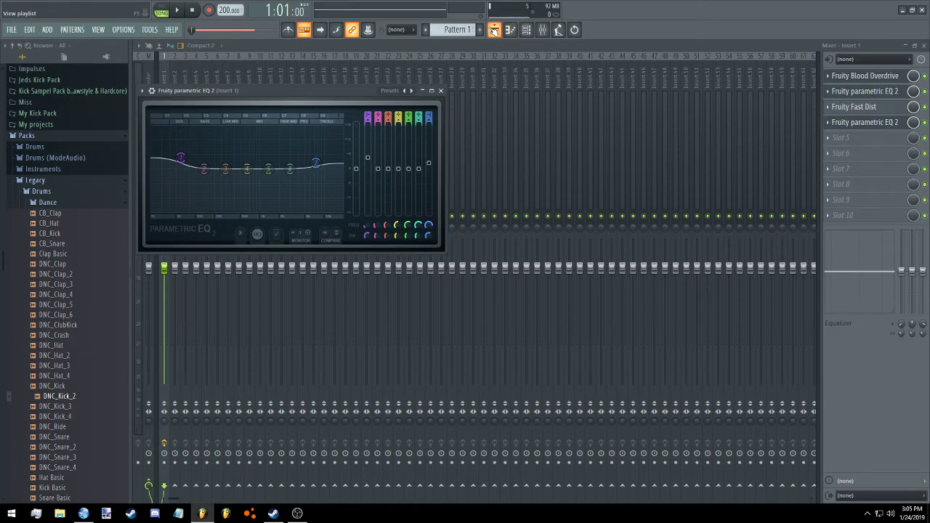
# Extend the playlist's time selection to cover the whole first bar
pyautogui.click(494, 30)
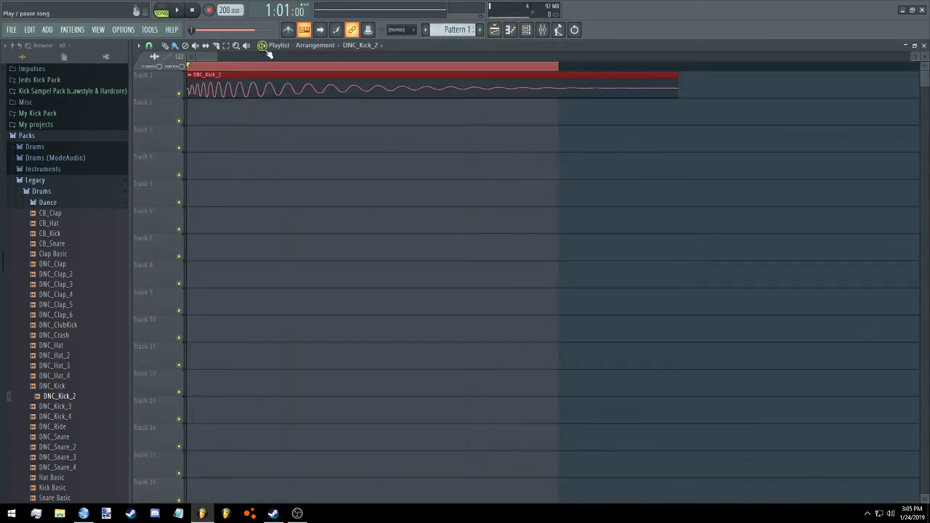
pyautogui.moveTo(200, 59); pyautogui.dragTo(272, 73)
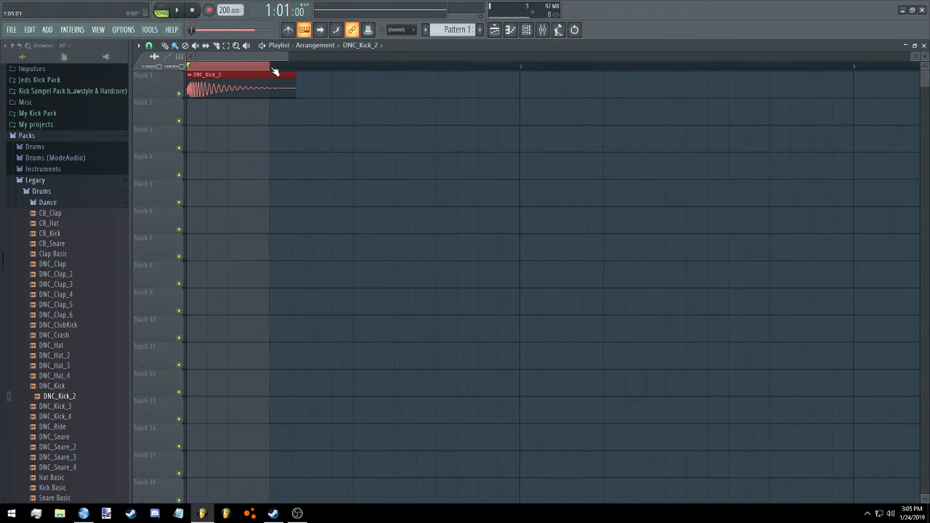
pyautogui.moveTo(272, 70); pyautogui.dragTo(521, 64)
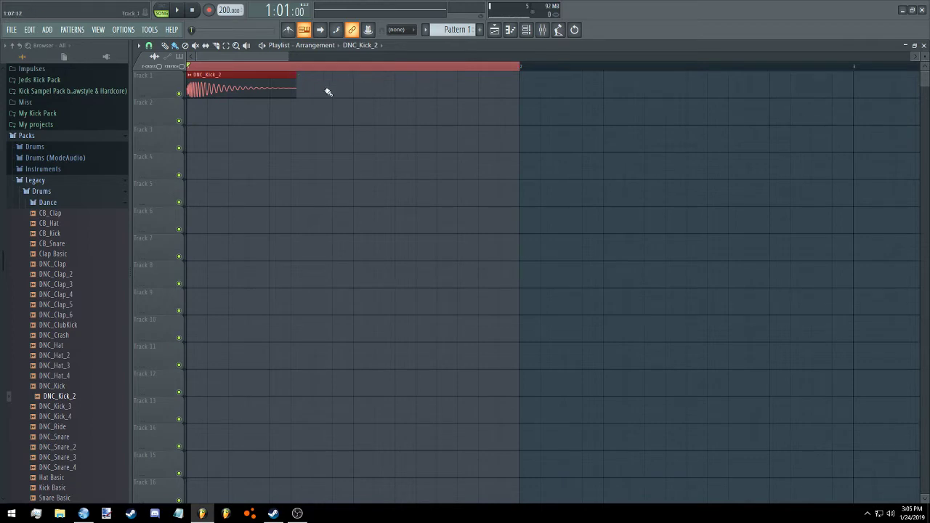
# Load Edison into slot 5 of mixer Insert 1
pyautogui.click(543, 31)
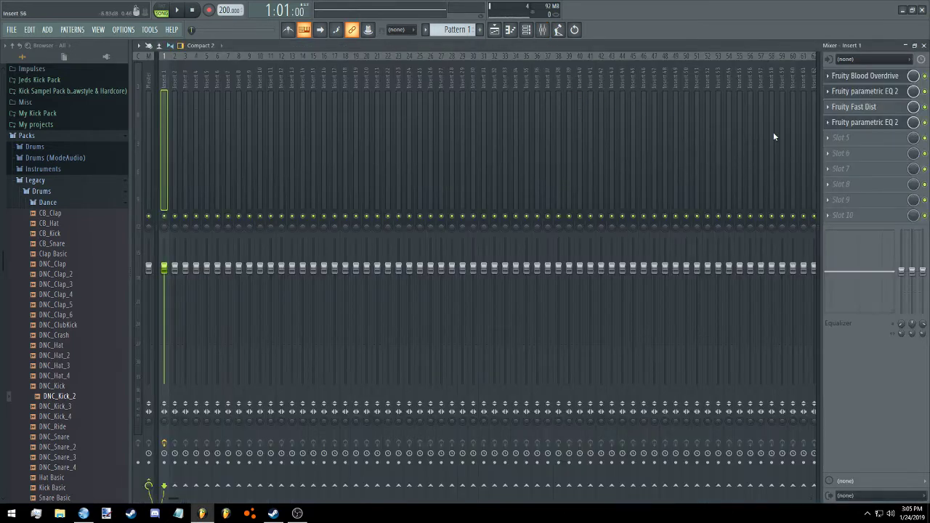
pyautogui.click(860, 142)
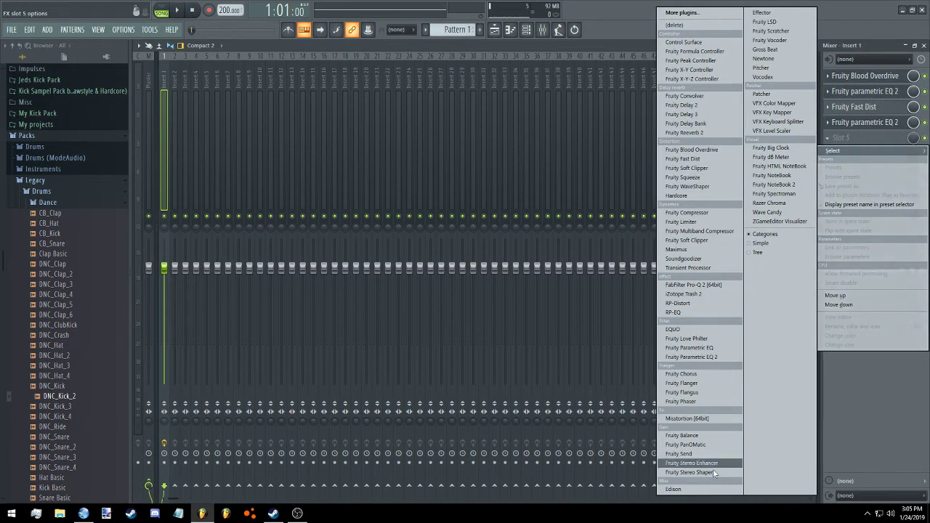
pyautogui.click(694, 489)
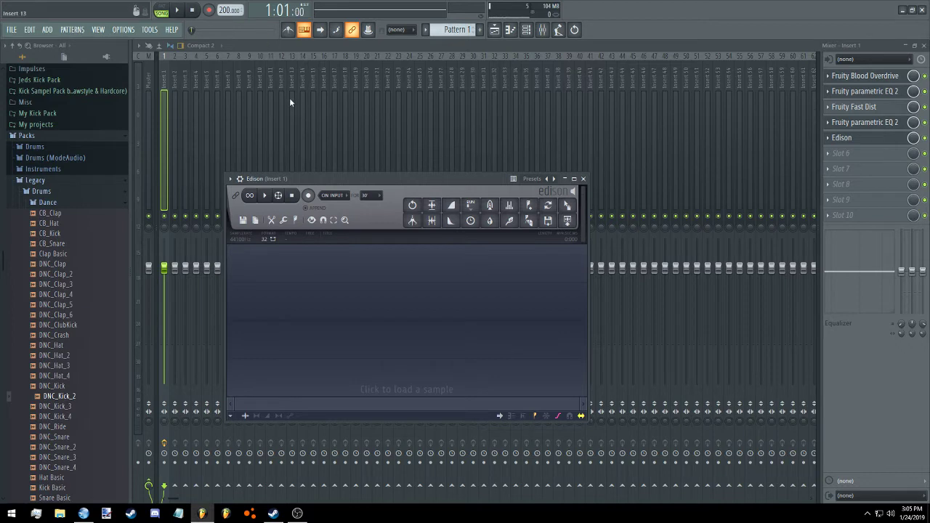
# Record the processed kick into Edison during song playback, stop recording, and trim the silence around it
pyautogui.click(309, 196)
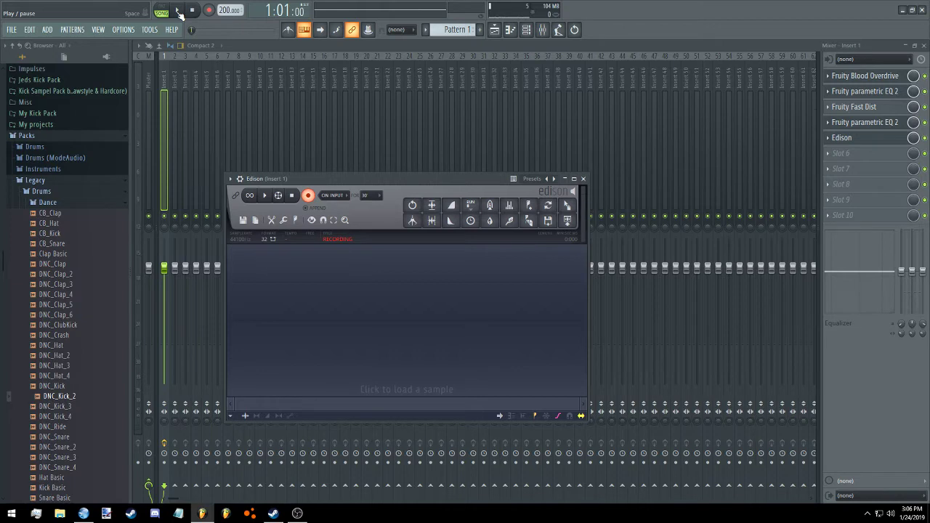
pyautogui.click(179, 12)
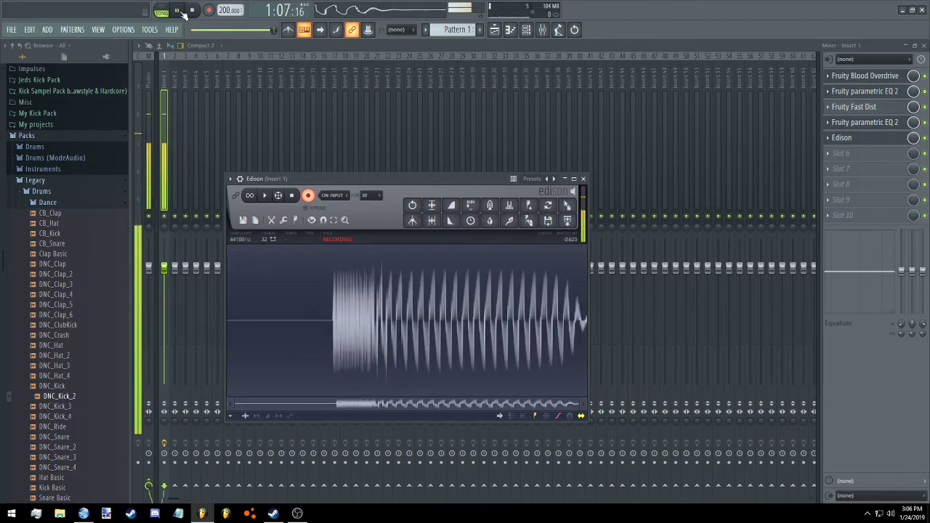
pyautogui.click(192, 11)
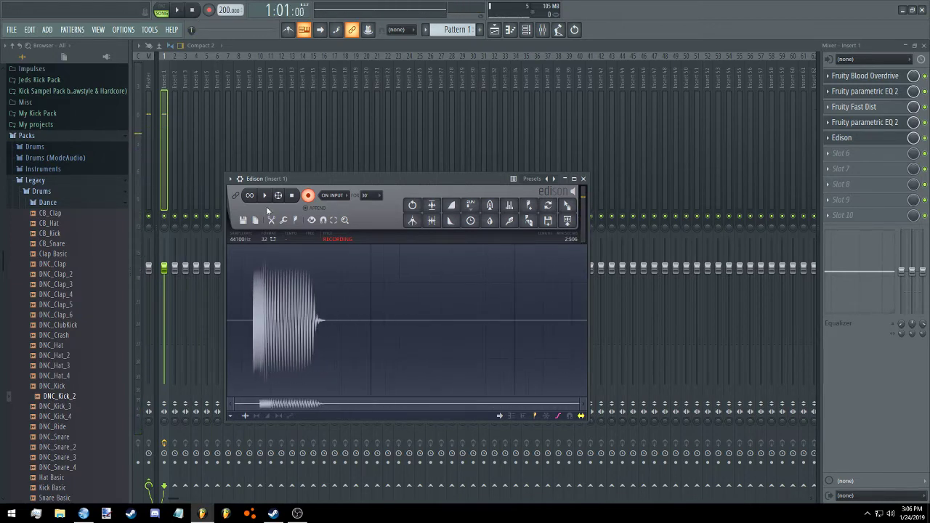
pyautogui.click(191, 12)
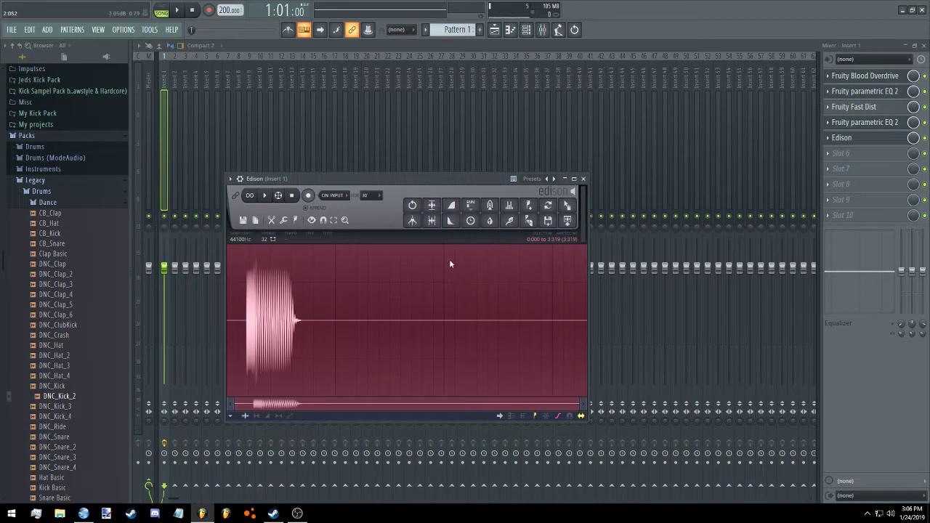
pyautogui.click(432, 221)
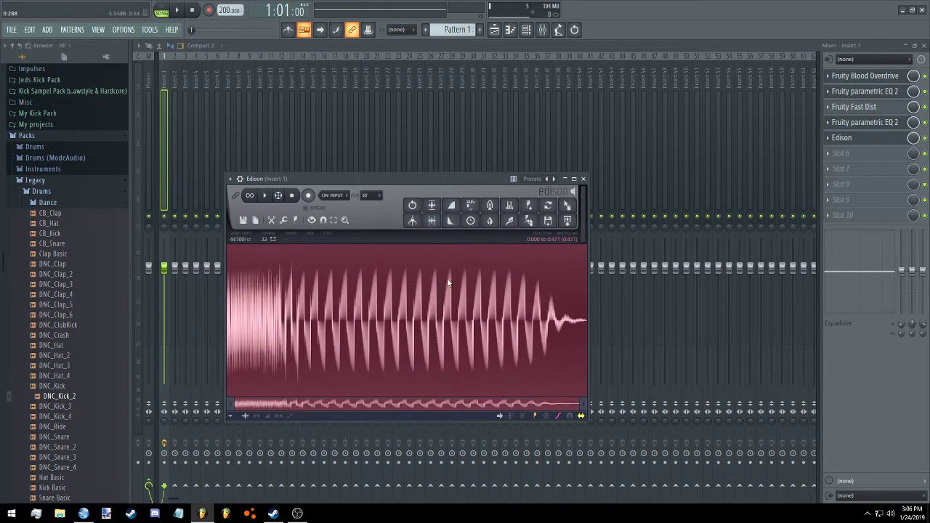
# Normalize the trimmed kick recording and place it at the start of playlist Track 2, replacing the DNC_Kick_2 clip on Track 1
pyautogui.click(435, 206)
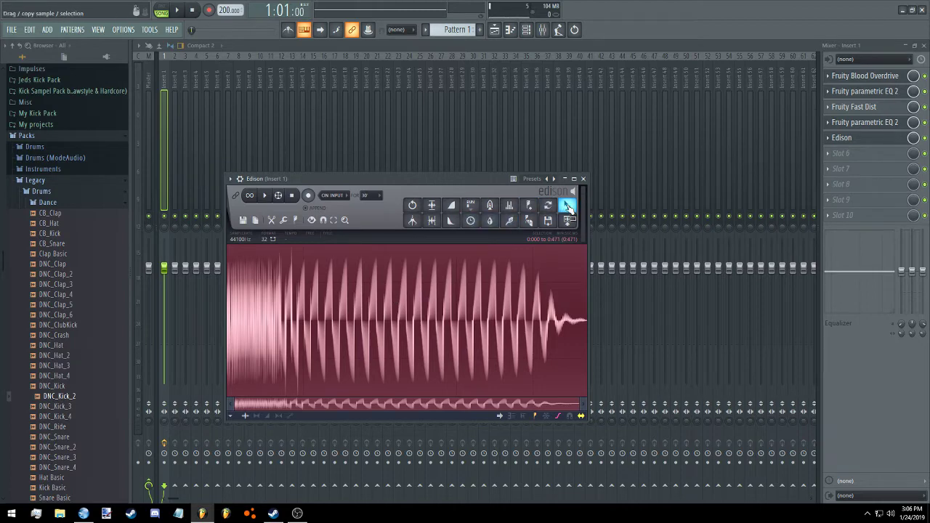
pyautogui.moveTo(568, 206); pyautogui.dragTo(198, 116)
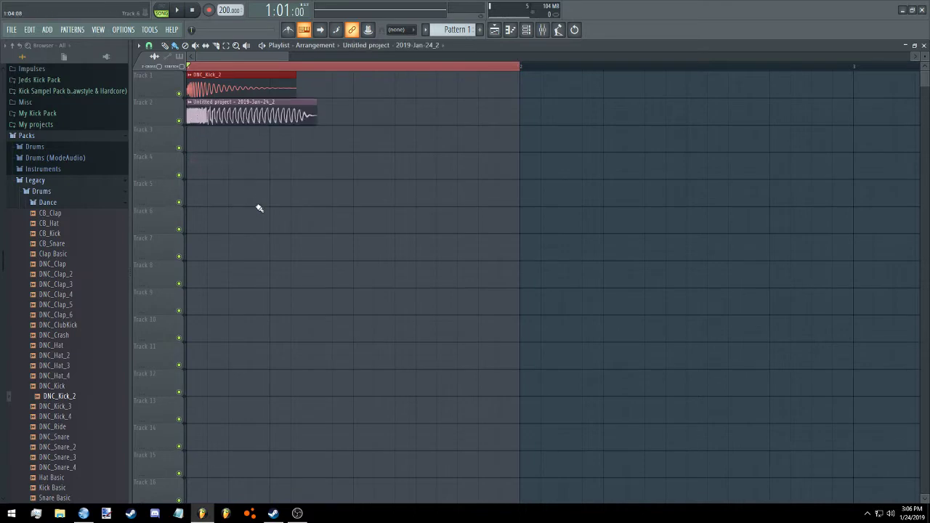
pyautogui.rightClick(229, 94)
pyautogui.scroll(5, 276, 98)
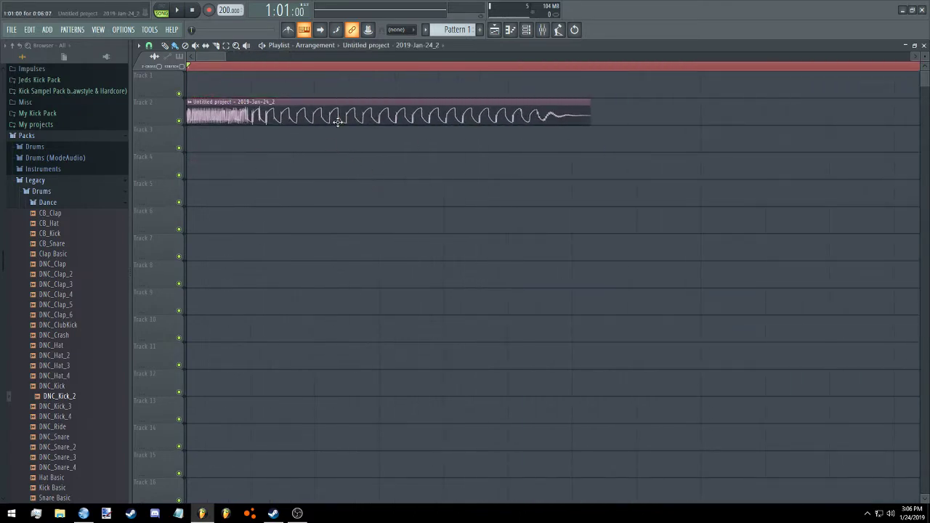
# Set the recorded kick's channel to cut itself when retriggered, and remove its clip from the playlist
pyautogui.doubleClick(434, 111)
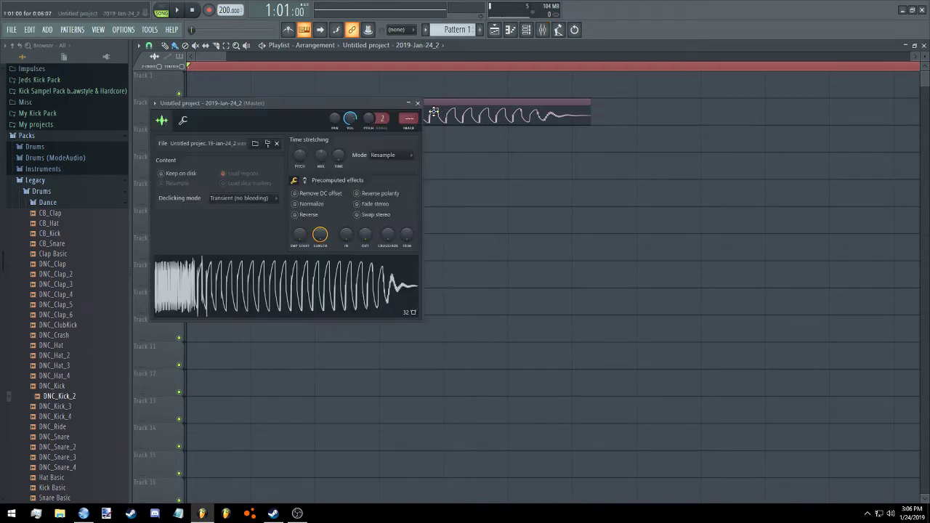
pyautogui.click(186, 122)
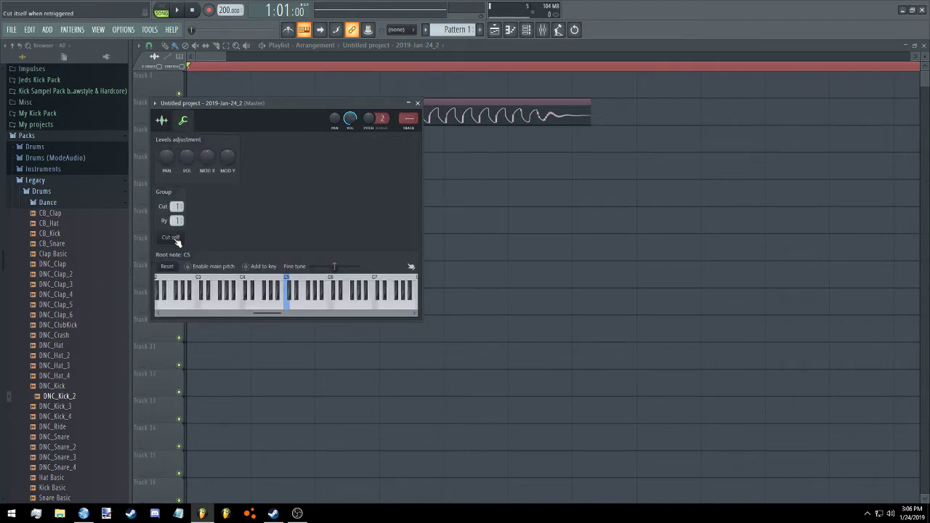
pyautogui.click(417, 103)
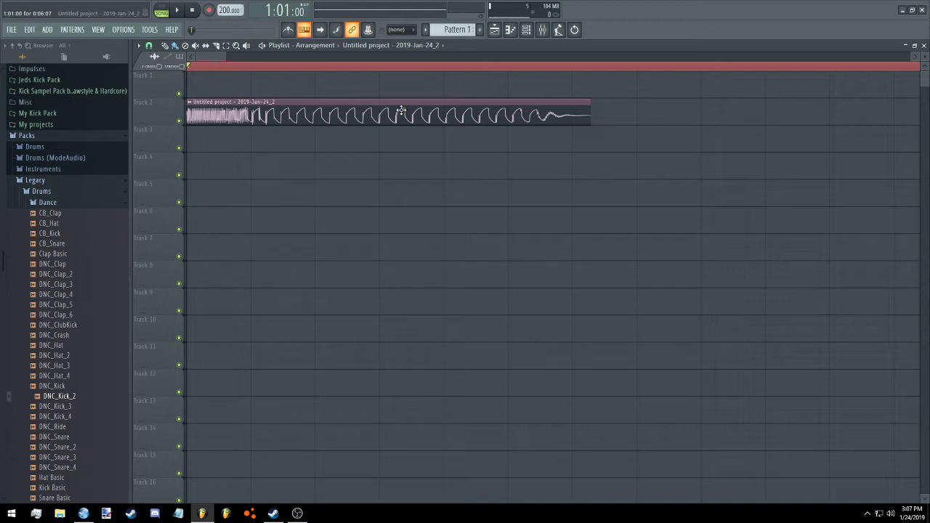
pyautogui.rightClick(401, 111)
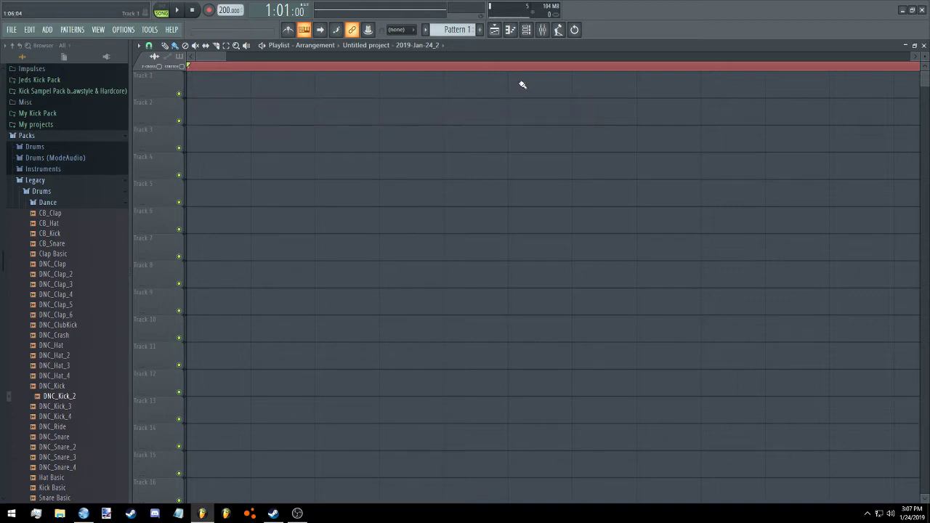
# Open the recorded kick's channel in the piano roll and place a C5 note at the start of bar 1
pyautogui.click(511, 30)
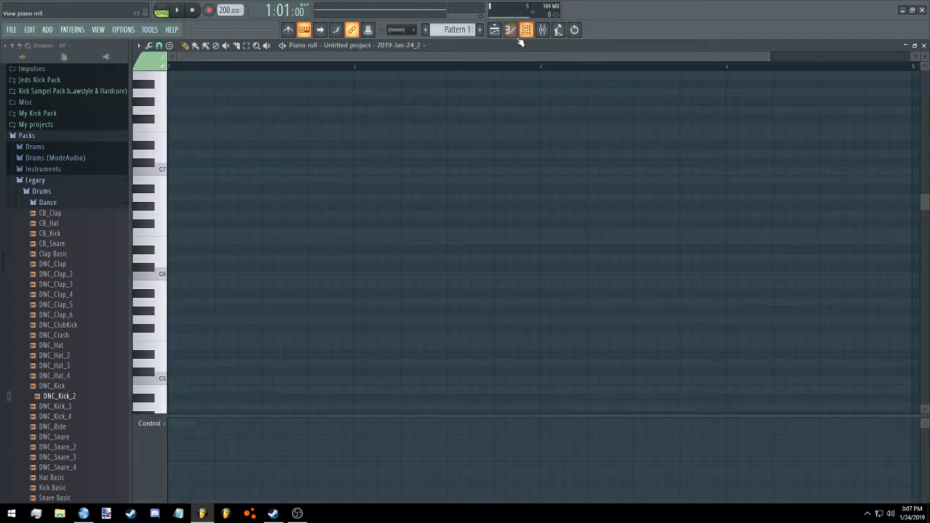
pyautogui.click(415, 46)
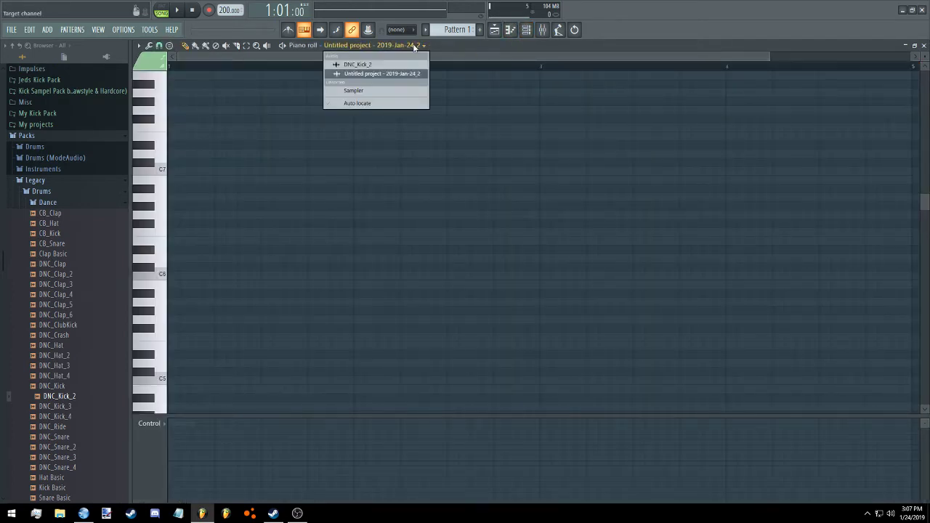
pyautogui.click(365, 77)
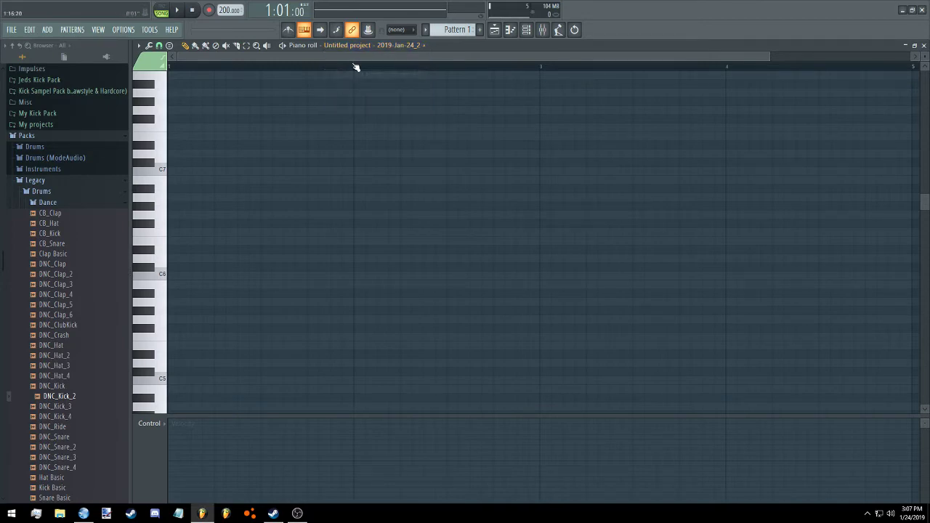
pyautogui.scroll(1, 357, 56)
pyautogui.scroll(2, 357, 57)
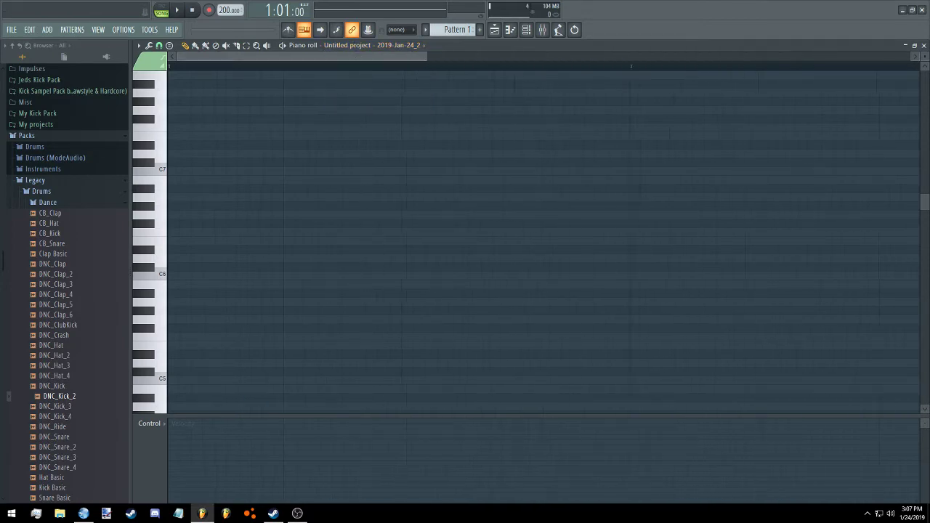
pyautogui.scroll(3, 357, 55)
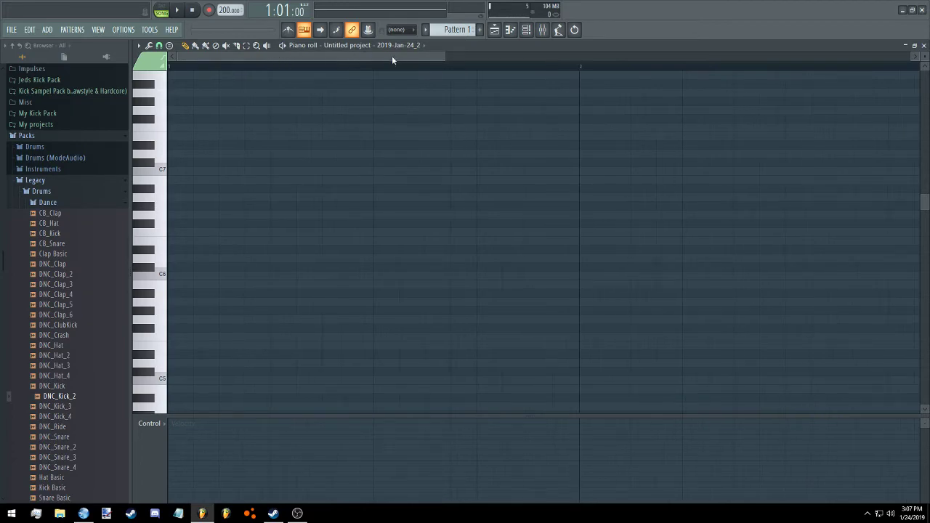
pyautogui.scroll(-3, 225, 269)
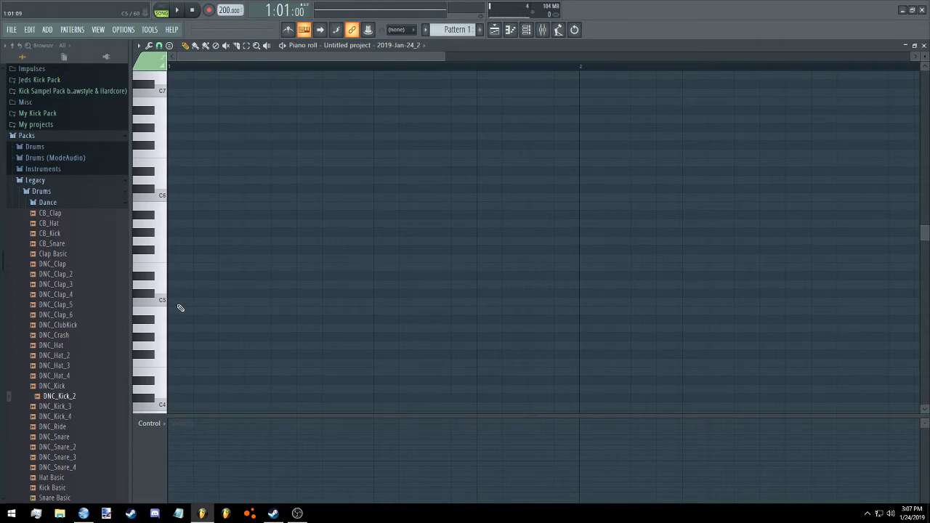
pyautogui.click(182, 302)
# Audition the recorded kick from its channel's sample settings and by playing Pattern 1
pyautogui.click(526, 29)
pyautogui.click(208, 85)
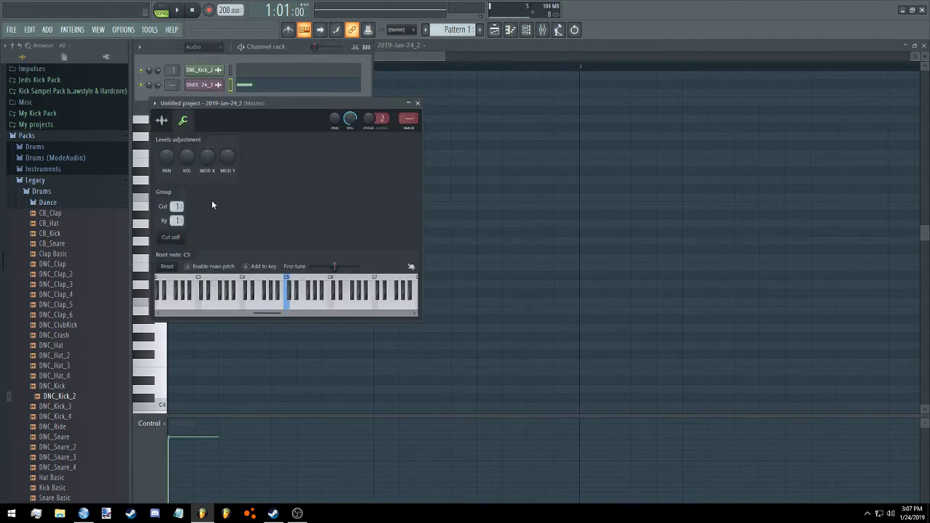
pyautogui.click(162, 120)
pyautogui.click(242, 294)
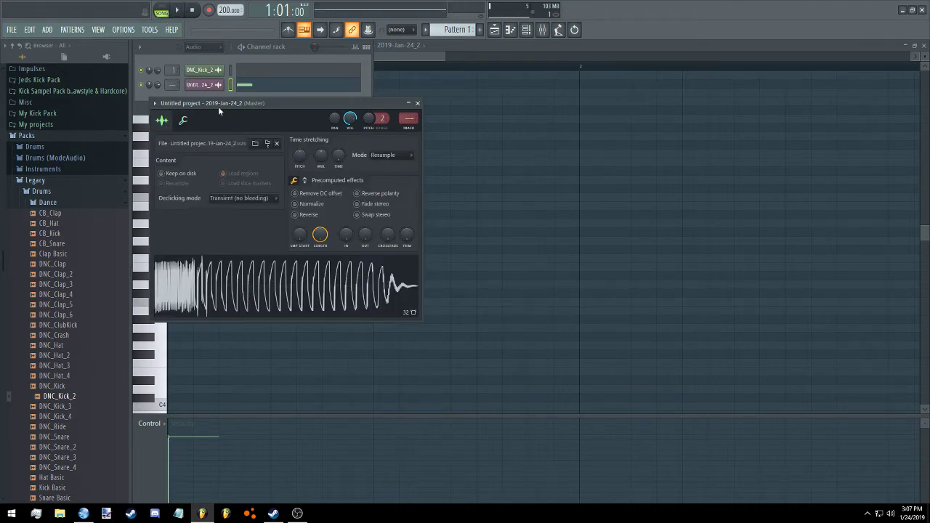
pyautogui.moveTo(218, 106); pyautogui.dragTo(335, 97)
pyautogui.click(178, 9)
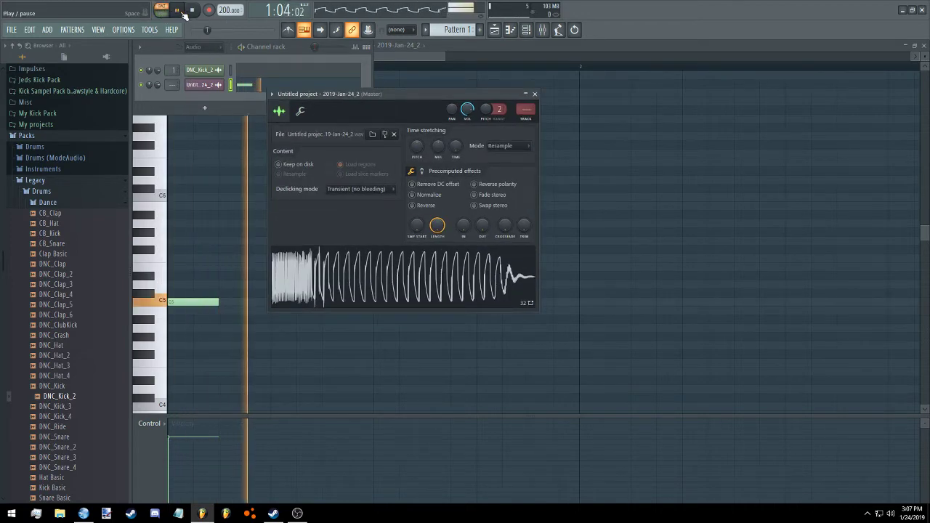
pyautogui.click(178, 10)
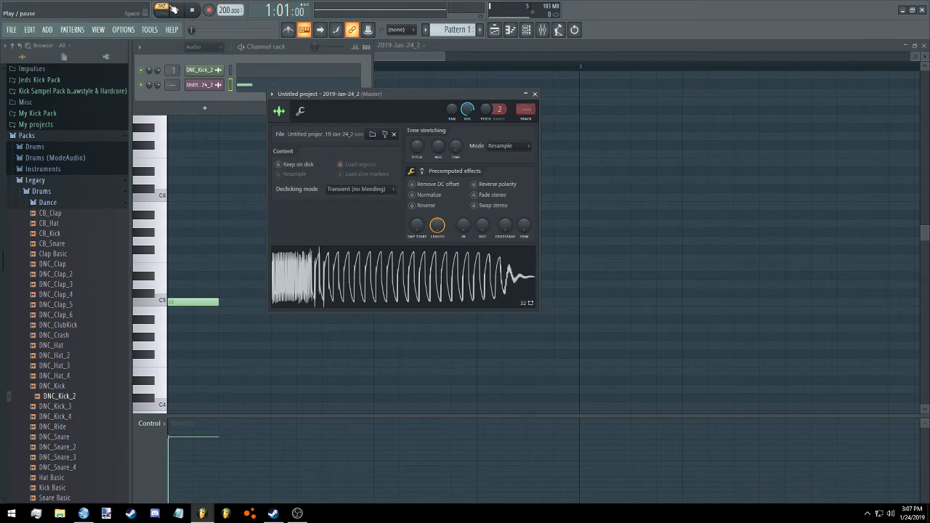
pyautogui.click(535, 94)
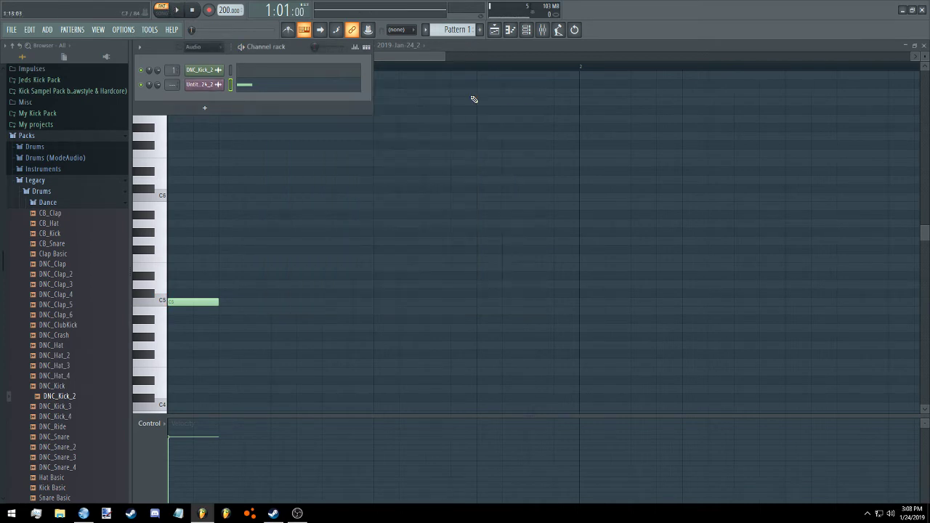
# Add C5 notes on each remaining beat of bar 1 and on the first three beats of bar 2
pyautogui.click(378, 66)
pyautogui.scroll(-2, 378, 66)
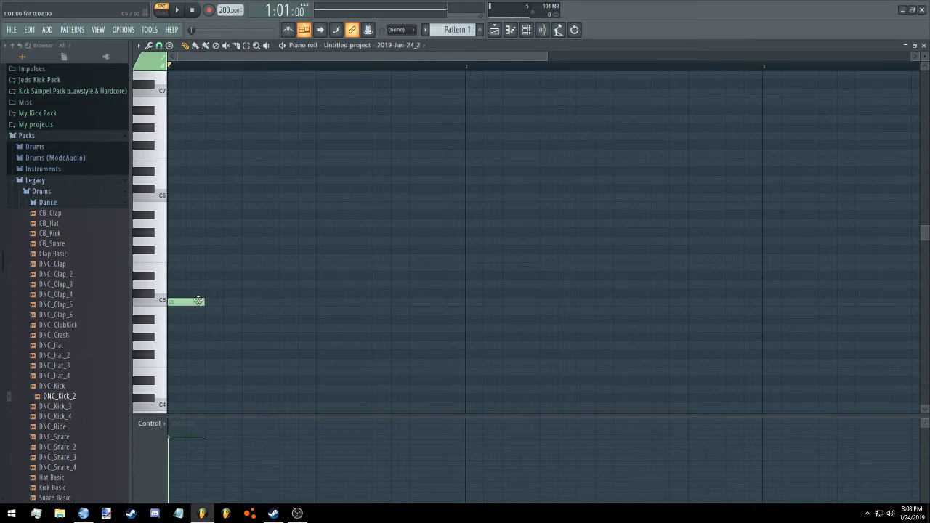
pyautogui.click(253, 303)
pyautogui.click(316, 304)
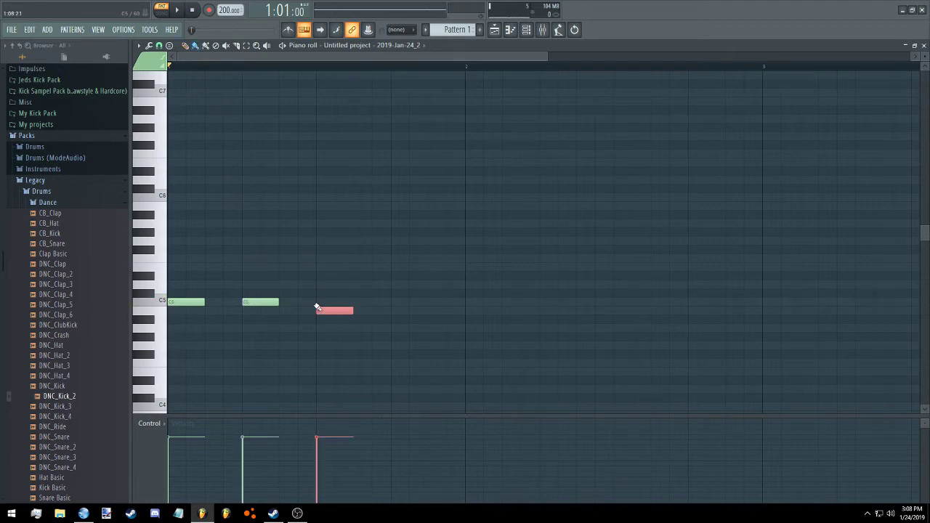
pyautogui.click(326, 293)
pyautogui.rightClick(326, 294)
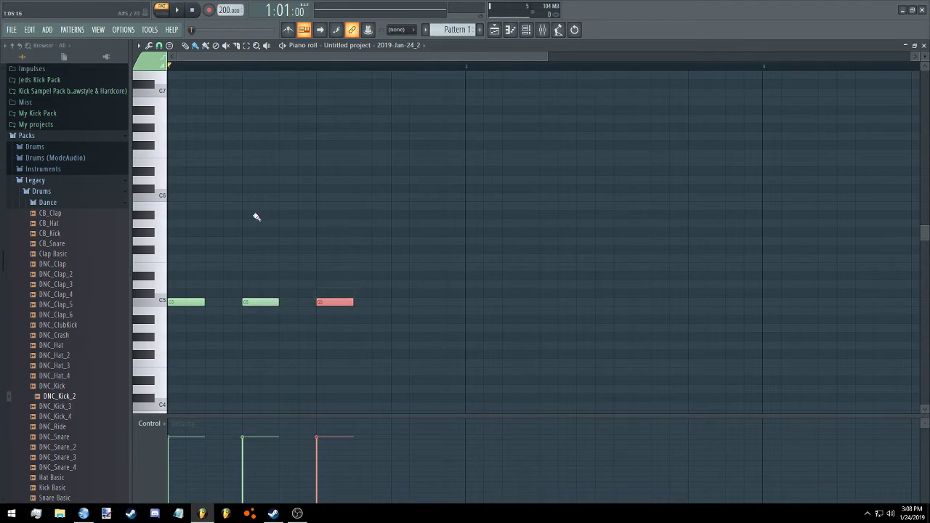
pyautogui.click(397, 303)
pyautogui.click(469, 303)
pyautogui.click(540, 304)
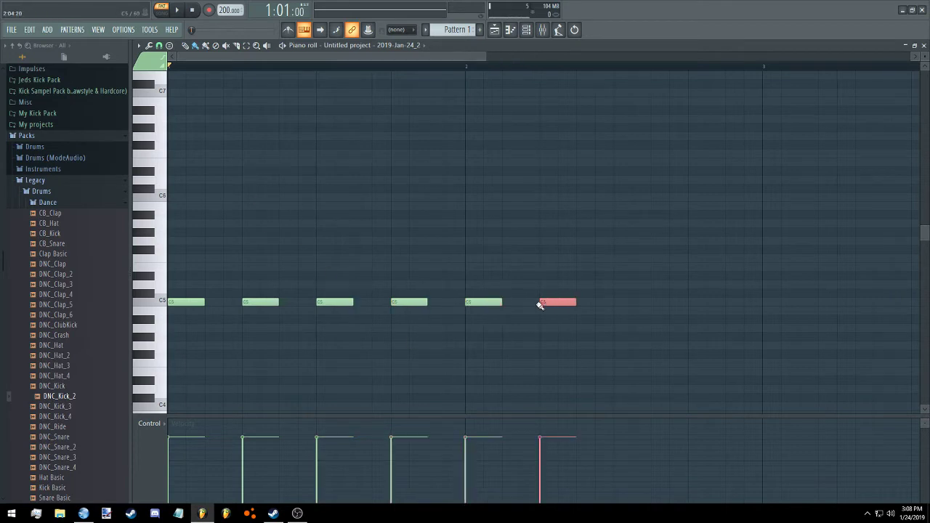
pyautogui.click(623, 304)
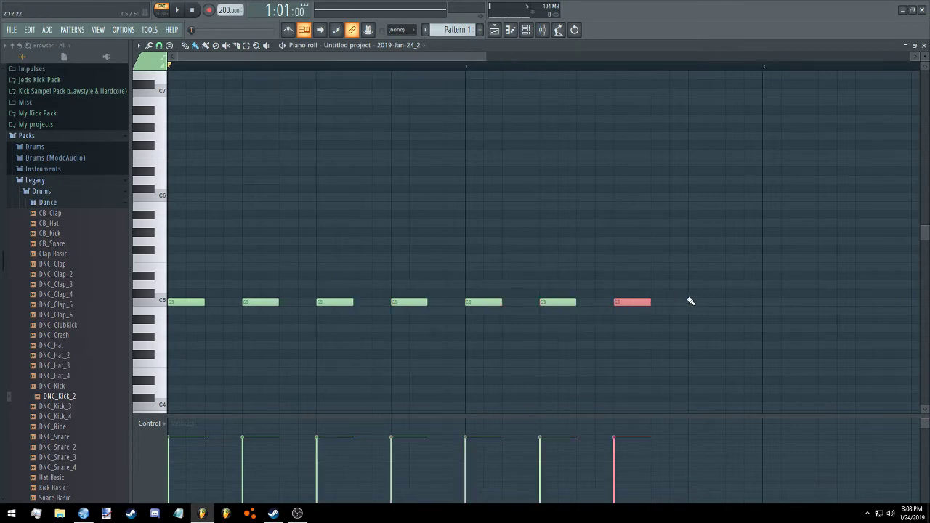
# Add an E5 note half a beat after bar 2's third beat and a D#5 on its fourth, and preview the pattern
pyautogui.moveTo(671, 270); pyautogui.dragTo(653, 268)
pyautogui.click(694, 276)
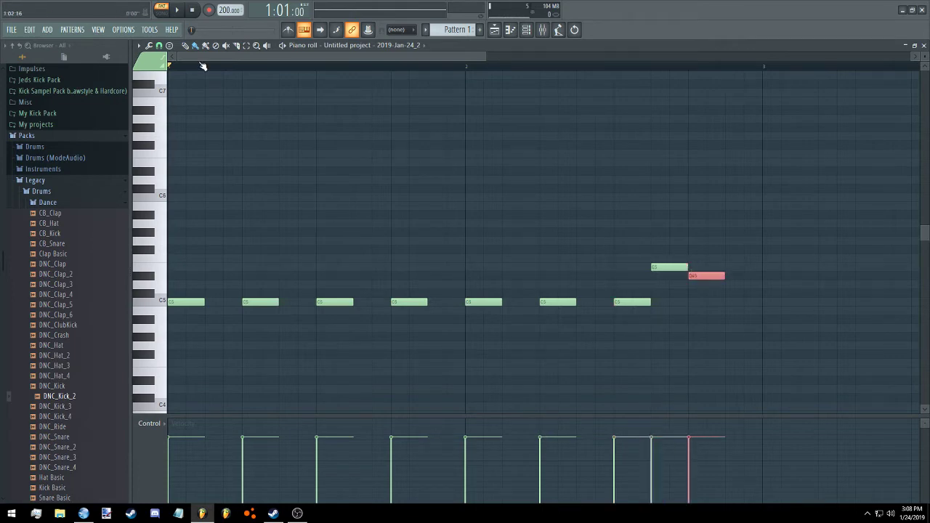
pyautogui.click(177, 11)
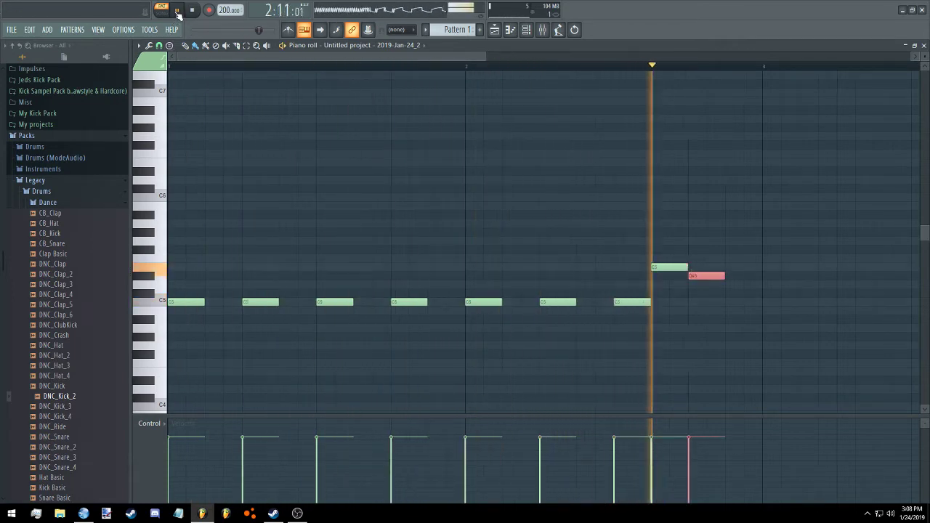
pyautogui.press('space')
# Add C5 notes on all four beats of bar 3, halve the last one, and follow it directly with a short G4
pyautogui.moveTo(276, 54); pyautogui.dragTo(466, 56)
pyautogui.scroll(1, 298, 227)
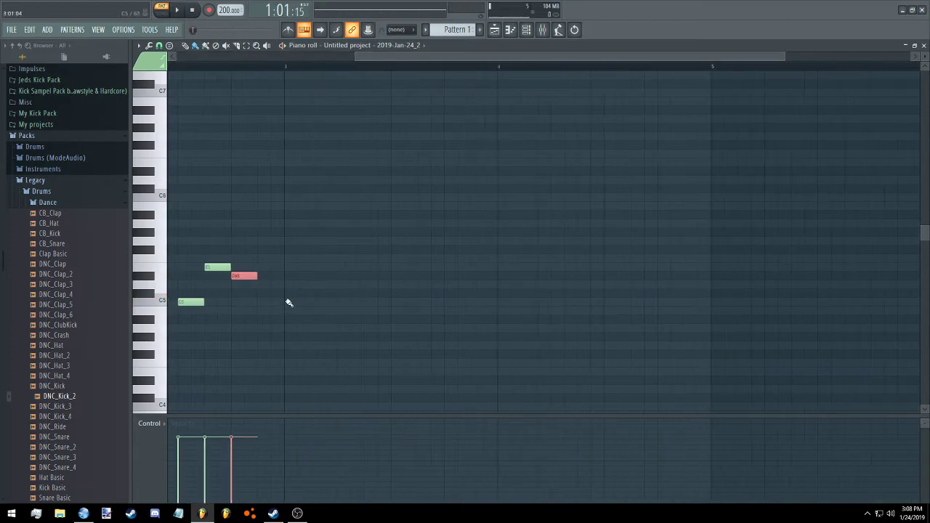
pyautogui.click(291, 303)
pyautogui.click(343, 303)
pyautogui.click(396, 304)
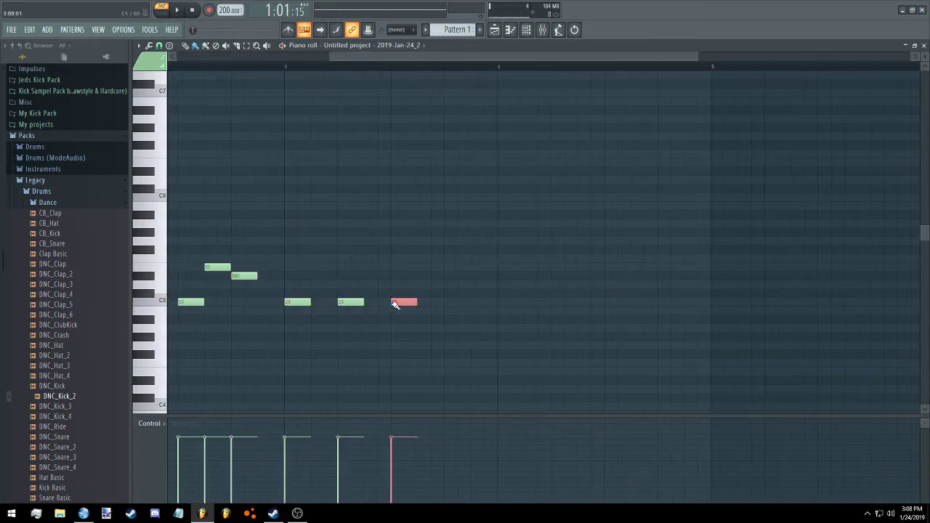
pyautogui.click(449, 304)
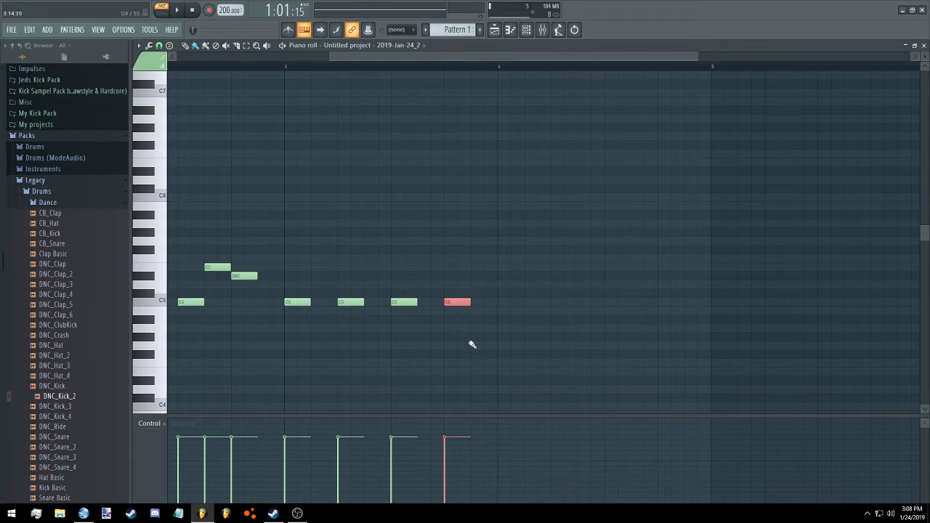
pyautogui.click(466, 346)
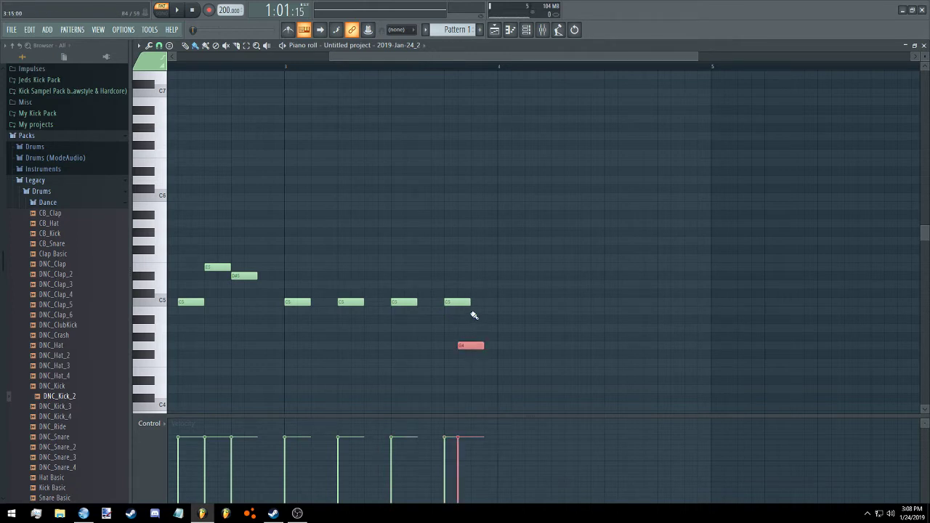
pyautogui.moveTo(478, 344); pyautogui.dragTo(466, 344)
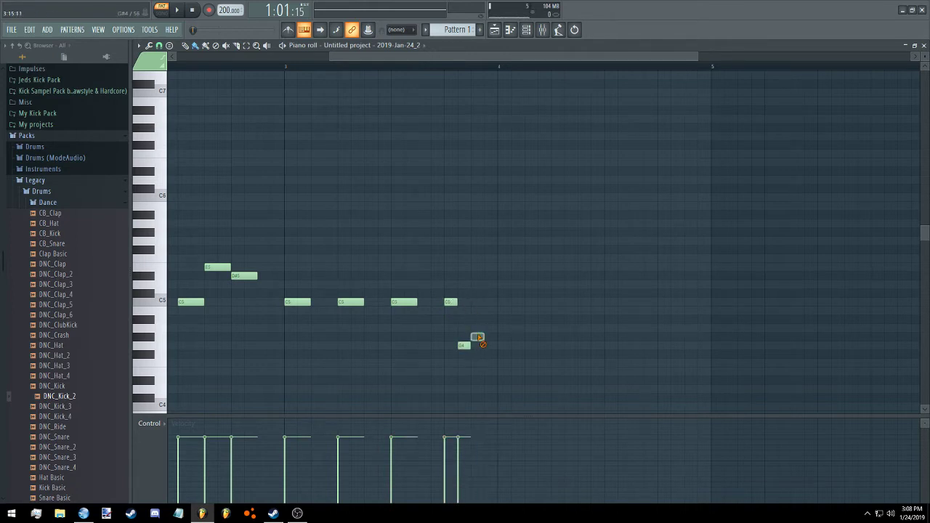
# Add C5 notes on every beat of bar 4, with A#4 after the third and E5 after the fourth, and play the pattern
pyautogui.click(517, 302)
pyautogui.click(563, 303)
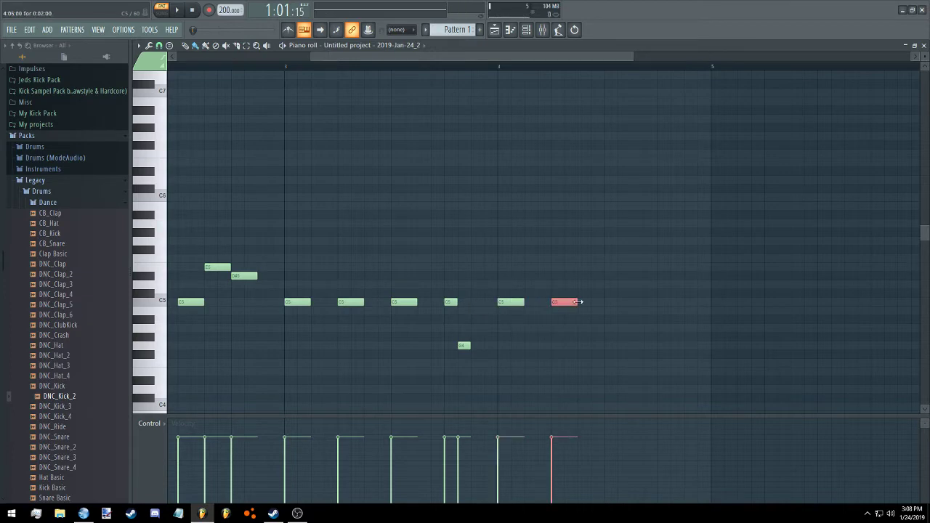
pyautogui.click(609, 302)
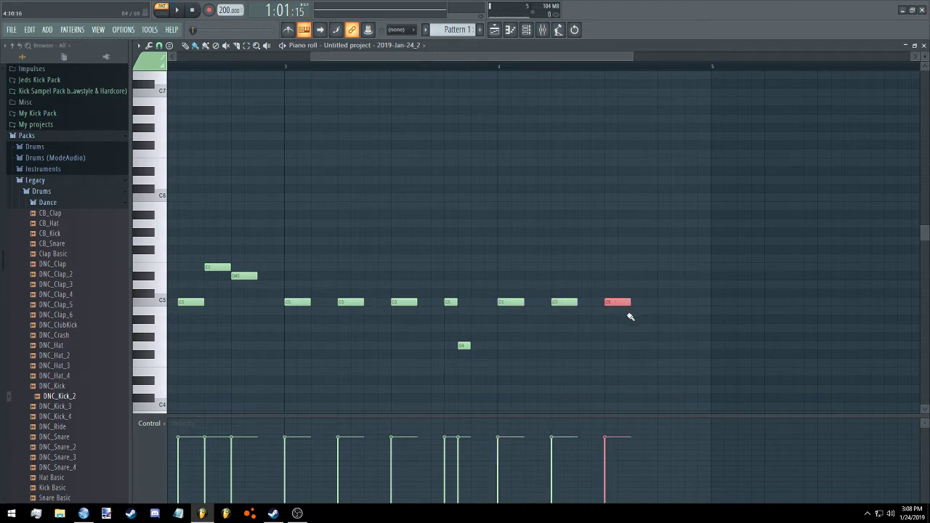
pyautogui.click(635, 319)
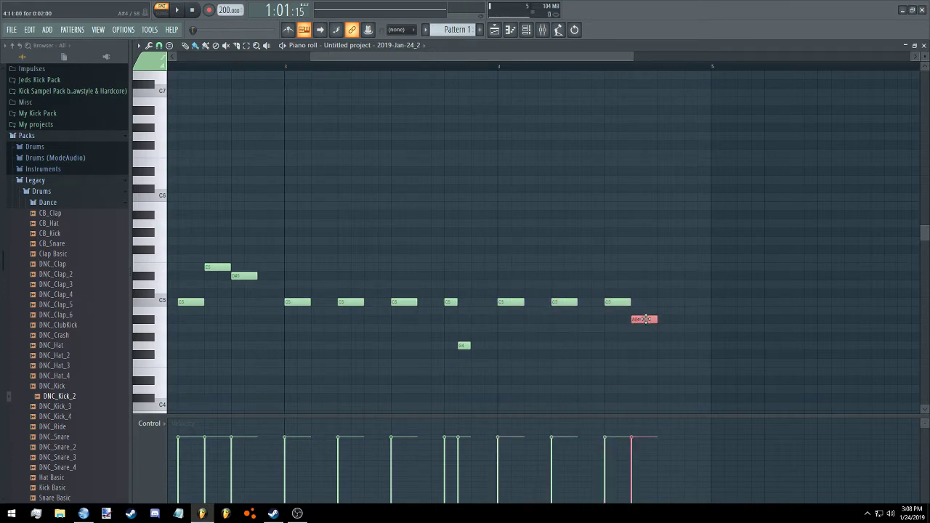
pyautogui.click(662, 303)
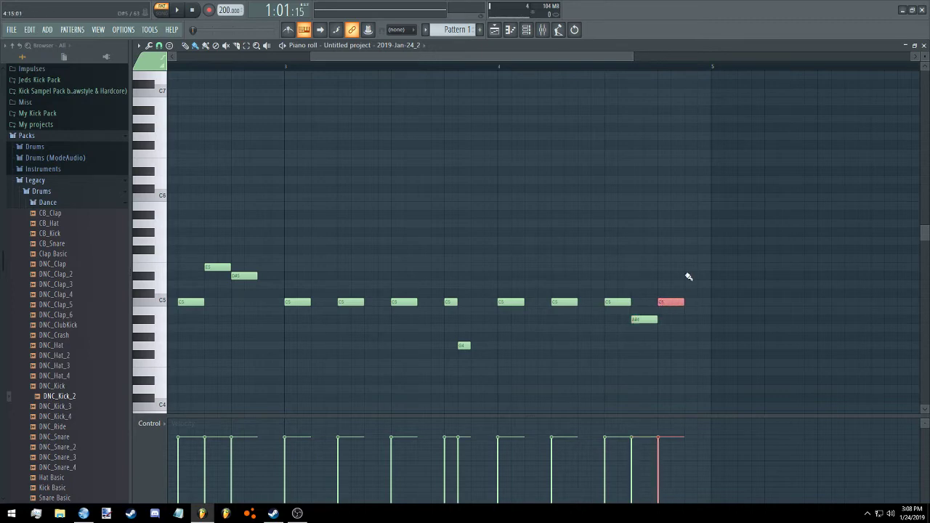
pyautogui.click(685, 266)
pyautogui.press('space')
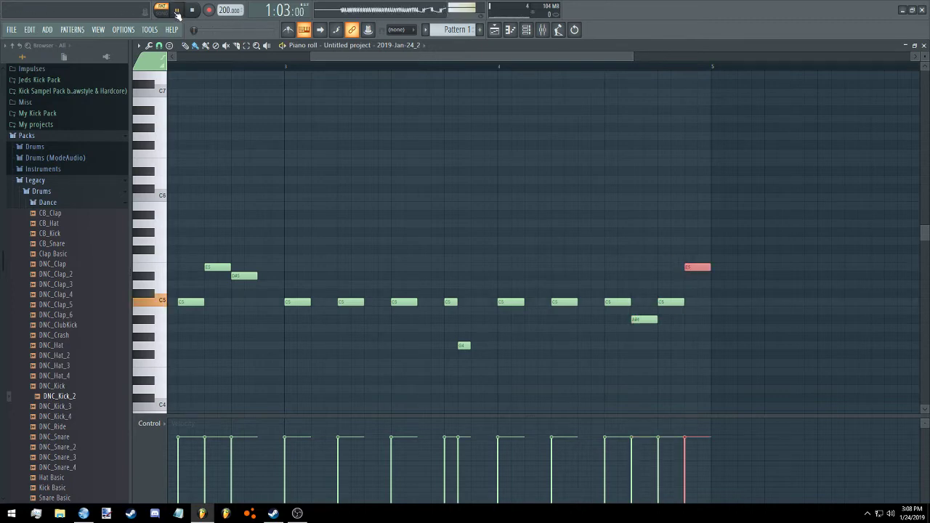
# Play back the whole four-bar kick pattern from its start
pyautogui.scroll(-2, 414, 57)
pyautogui.press('space')
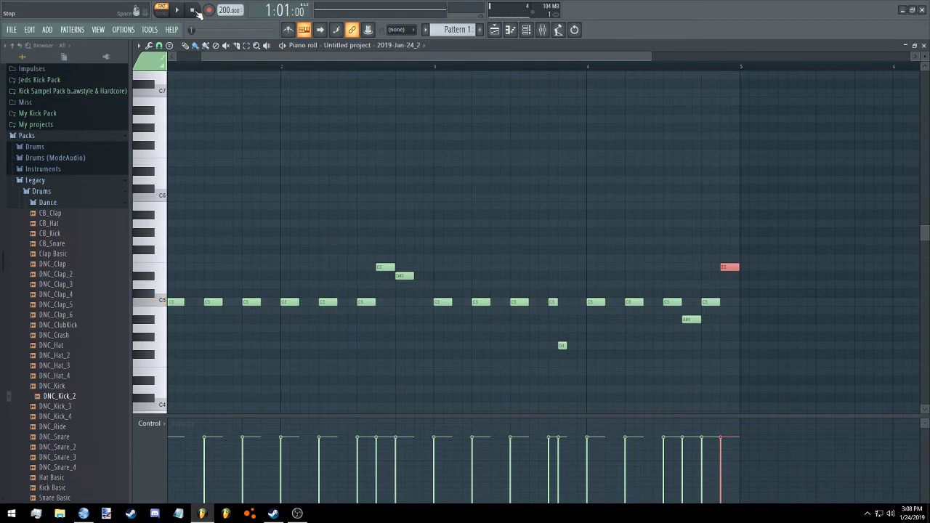
pyautogui.scroll(-1, 252, 55)
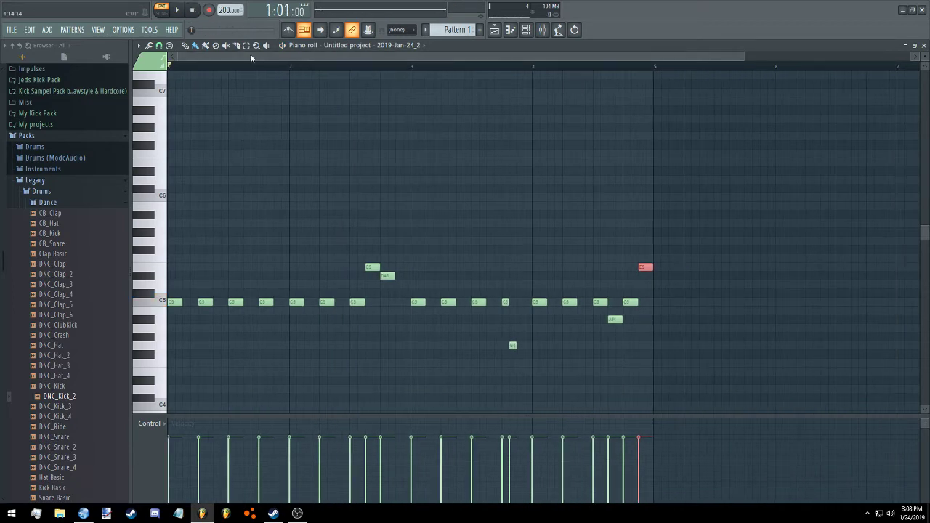
pyautogui.click(186, 9)
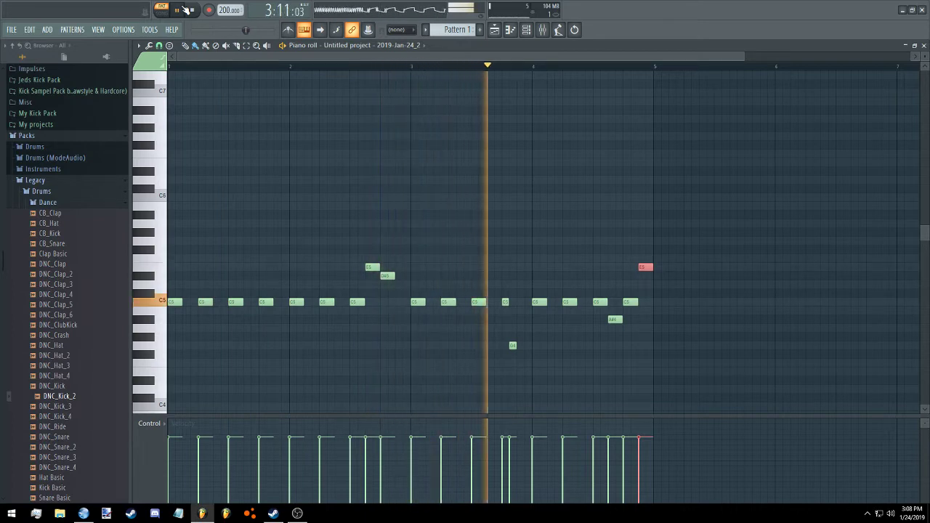
pyautogui.click(186, 8)
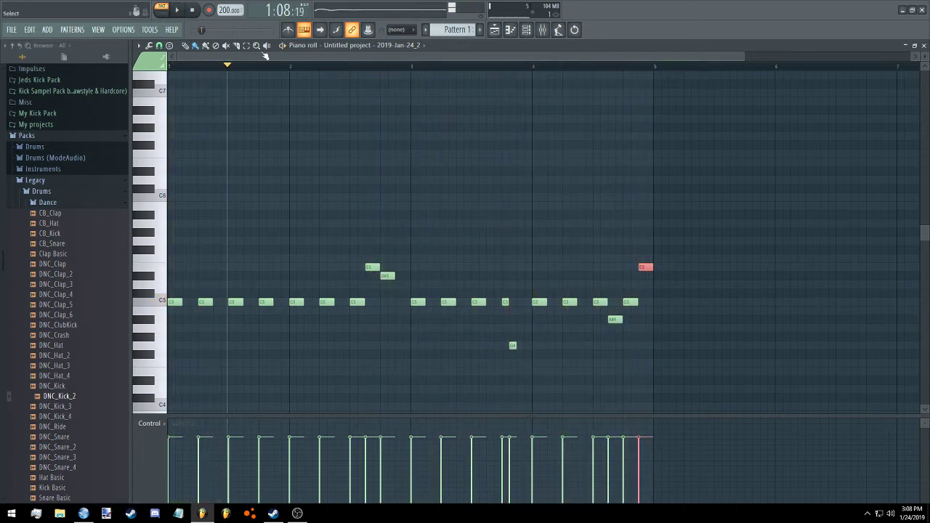
# Replace bar 3's short C5 and G4 with a full-length C5 on the fourth beat, and add a C5 just before bar 4
pyautogui.rightClick(503, 302)
pyautogui.rightClick(513, 344)
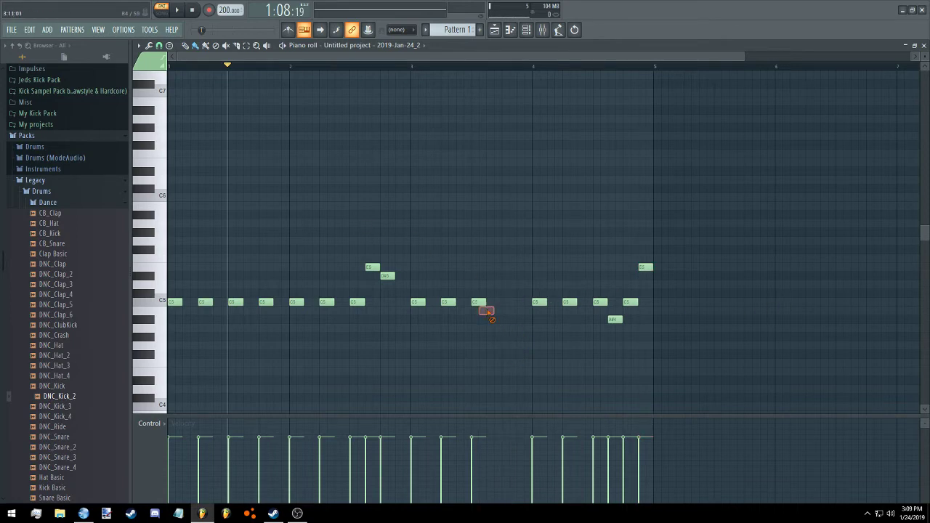
pyautogui.click(508, 304)
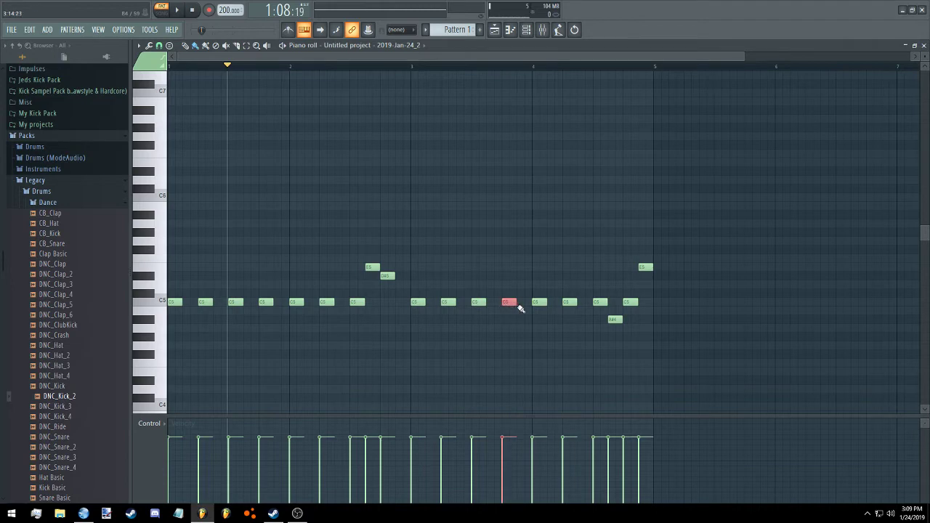
pyautogui.click(526, 304)
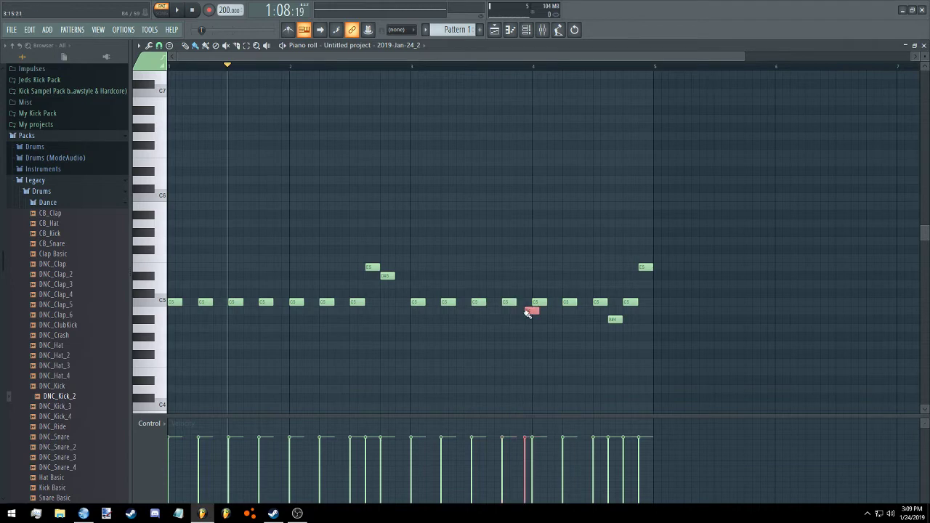
# Lower the last note of bar 4 to D#5 and preview the pattern
pyautogui.click(615, 319)
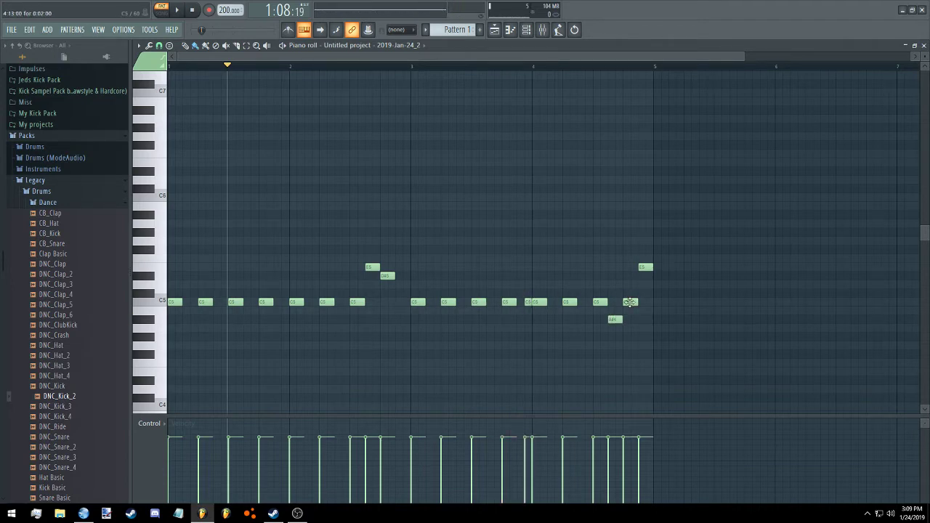
pyautogui.click(629, 303)
pyautogui.moveTo(645, 267); pyautogui.dragTo(645, 276)
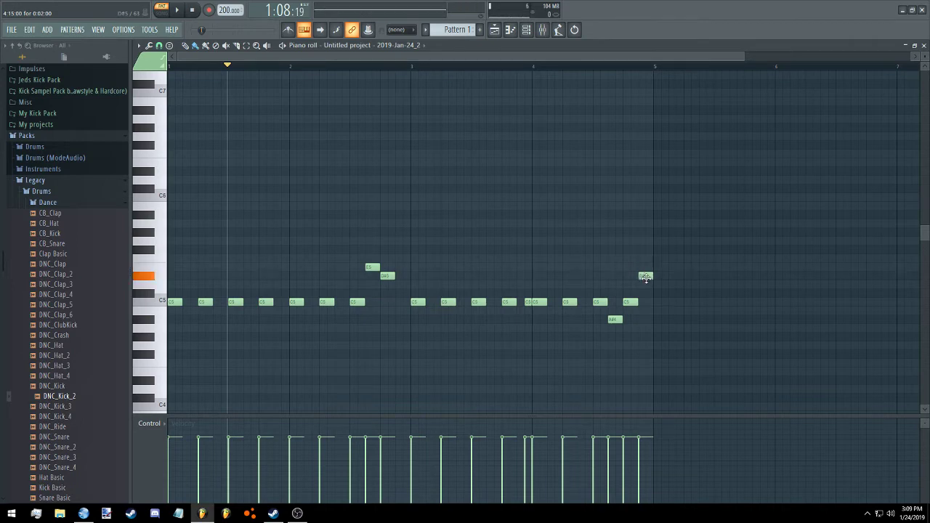
pyautogui.click(177, 10)
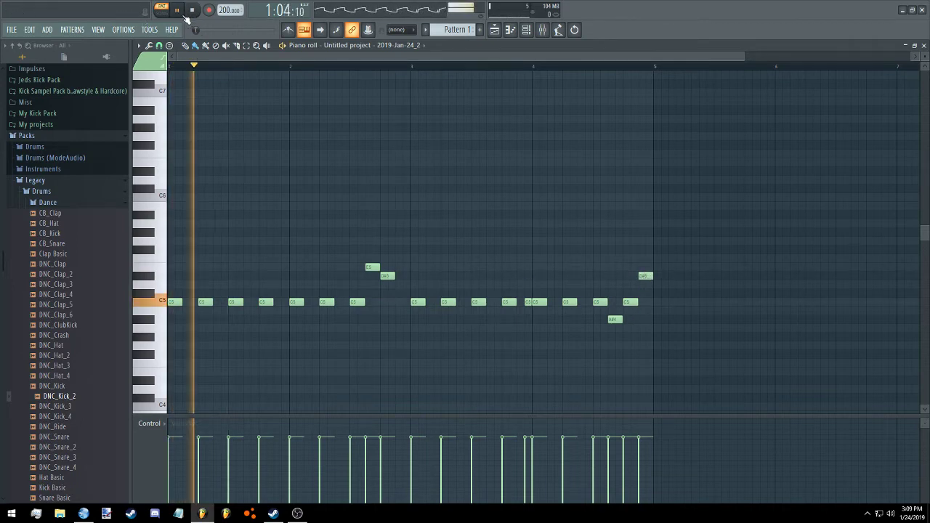
pyautogui.click(177, 10)
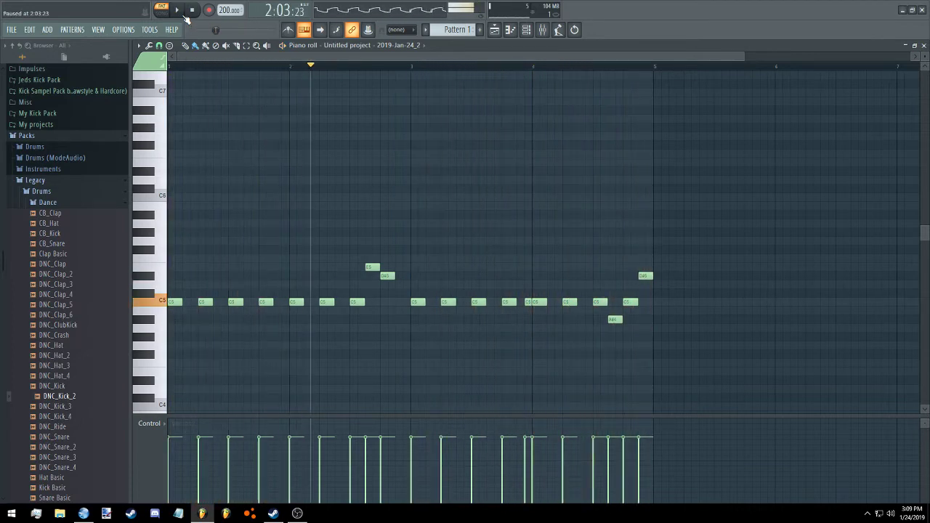
# Extend the pattern with C5 notes on every beat of bars 5, 6 and 7
pyautogui.hscroll(6, 204, 215)
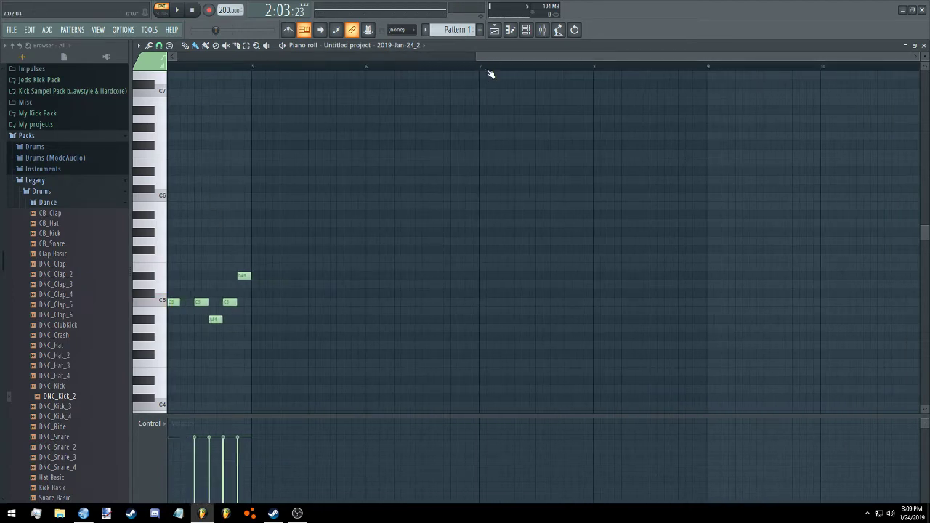
pyautogui.moveTo(482, 56); pyautogui.dragTo(594, 58)
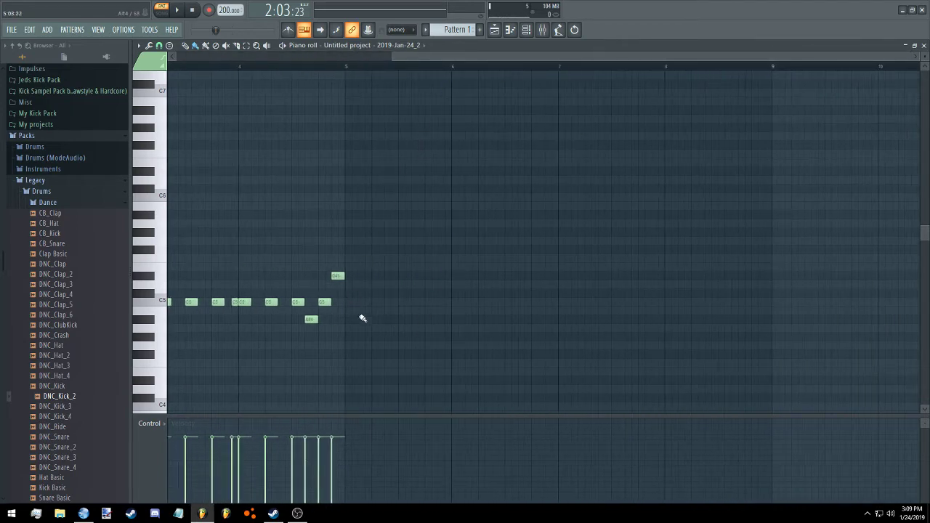
pyautogui.click(347, 304)
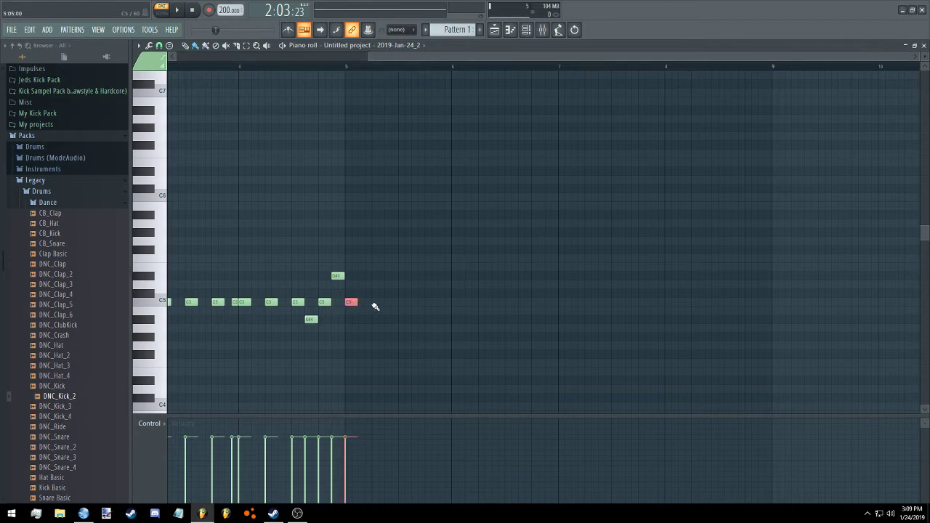
pyautogui.click(375, 305)
pyautogui.click(399, 304)
pyautogui.click(430, 306)
pyautogui.click(456, 305)
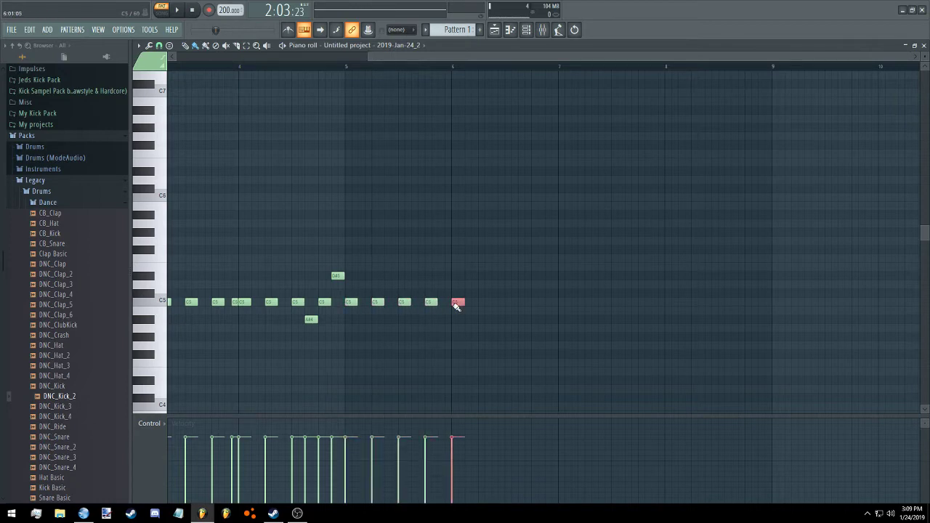
pyautogui.click(483, 305)
pyautogui.click(509, 303)
pyautogui.click(537, 303)
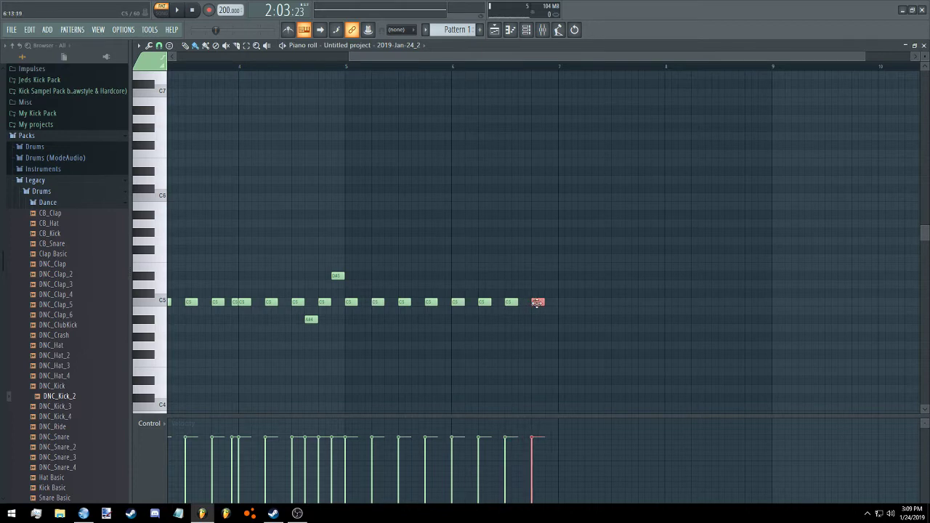
pyautogui.click(564, 304)
pyautogui.click(590, 305)
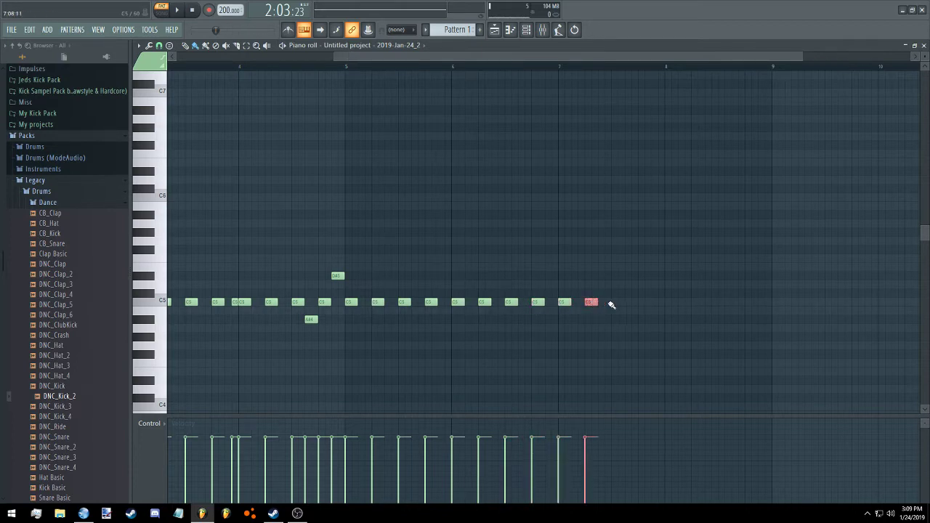
pyautogui.click(616, 304)
pyautogui.click(644, 304)
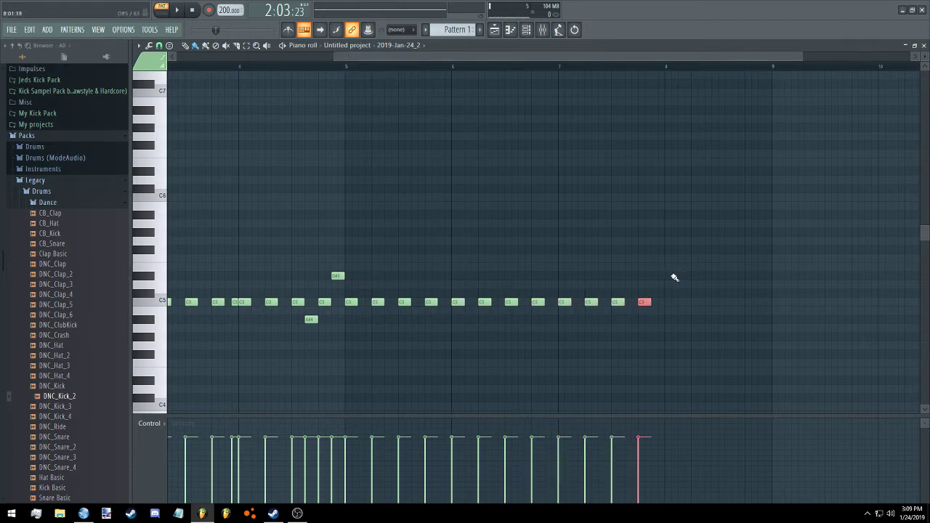
# Start bar 8 with D5 on beat 1, C5 half a beat later, D5 half a beat after beat 2, and E5 on beat 3
pyautogui.scroll(4, 682, 56)
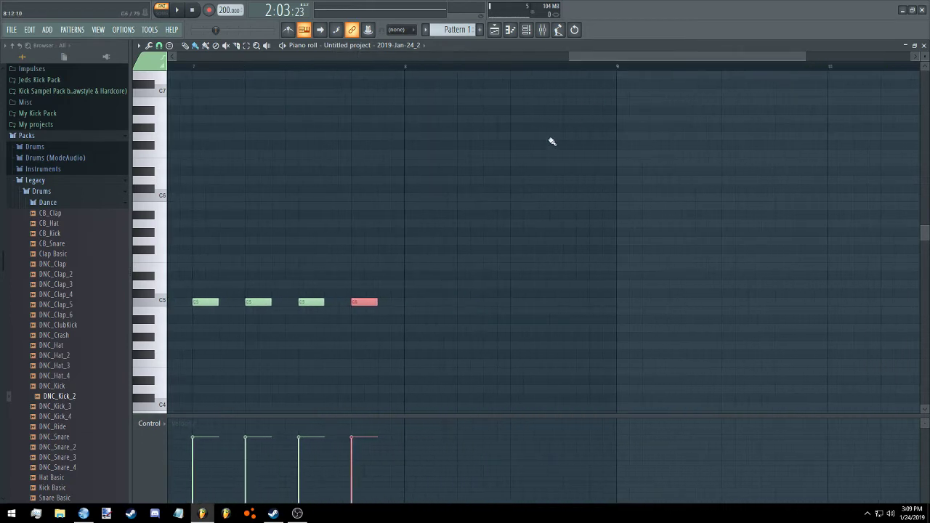
pyautogui.click(413, 285)
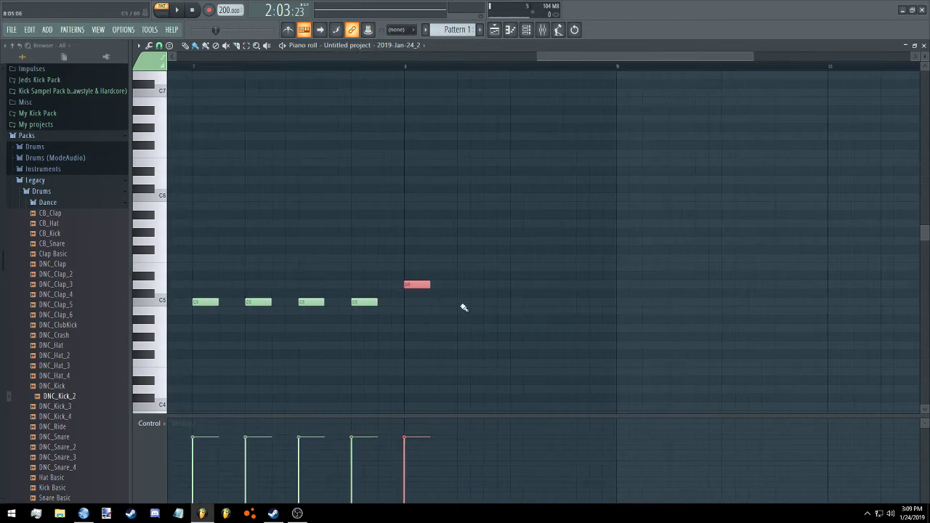
pyautogui.moveTo(464, 308); pyautogui.dragTo(444, 303)
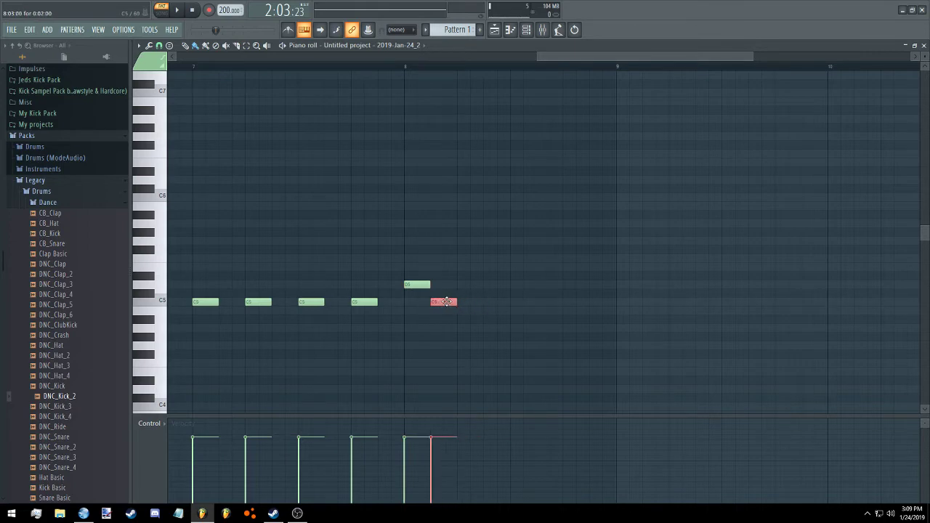
pyautogui.click(488, 285)
pyautogui.click(521, 268)
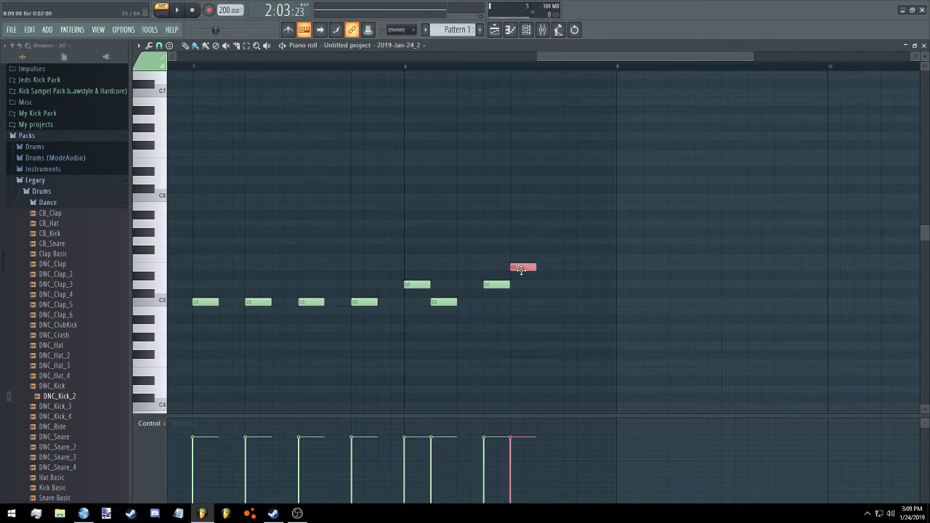
# Finish bar 8 with D#5 half a beat after beat 3, C5 on beat 4 and D5 half a beat later, and play the pattern
pyautogui.click(550, 276)
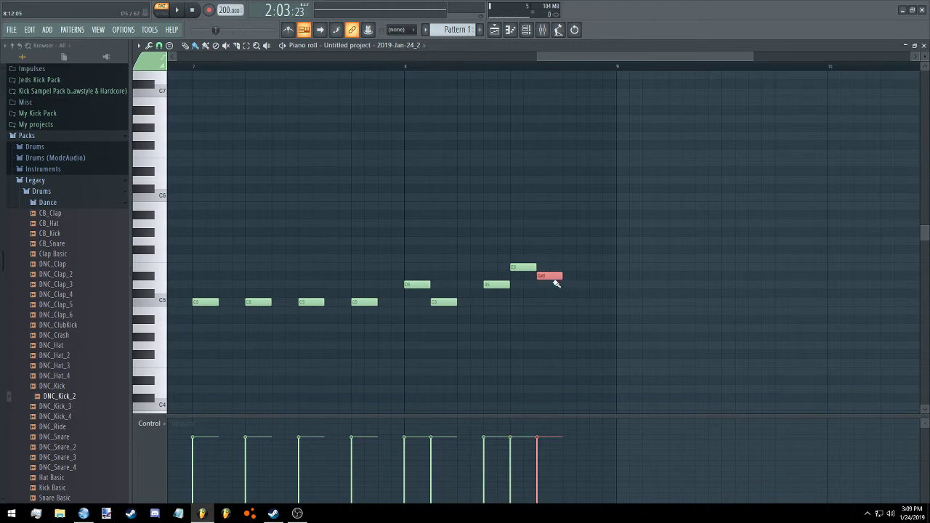
pyautogui.click(568, 304)
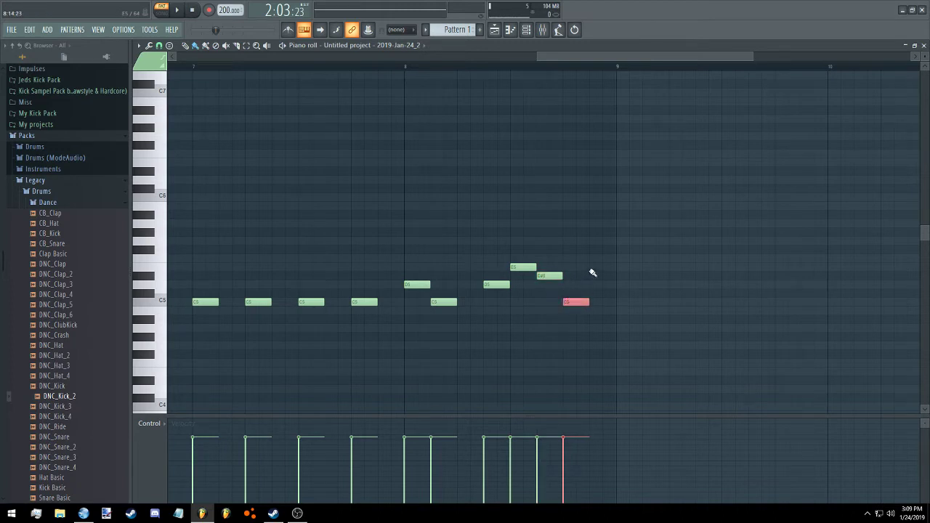
pyautogui.moveTo(592, 268); pyautogui.dragTo(596, 284)
pyautogui.click(177, 10)
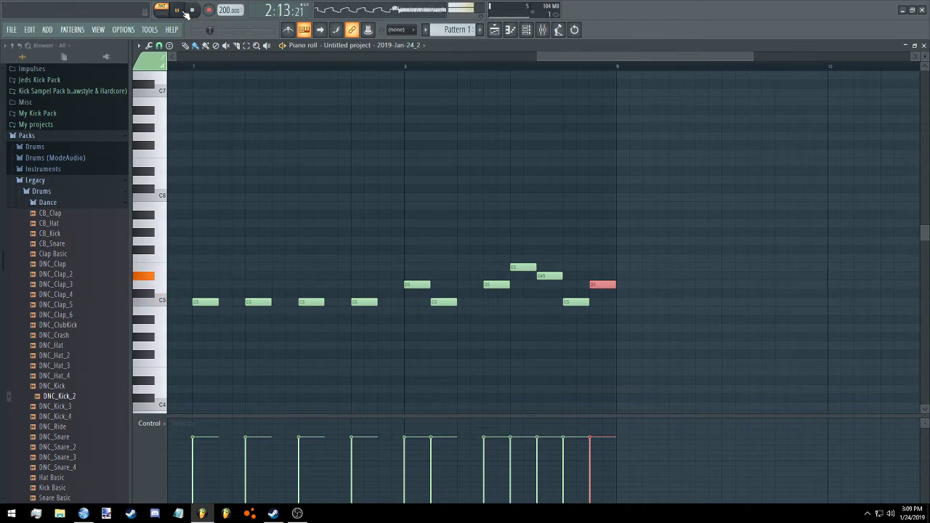
pyautogui.scroll(-2, 542, 52)
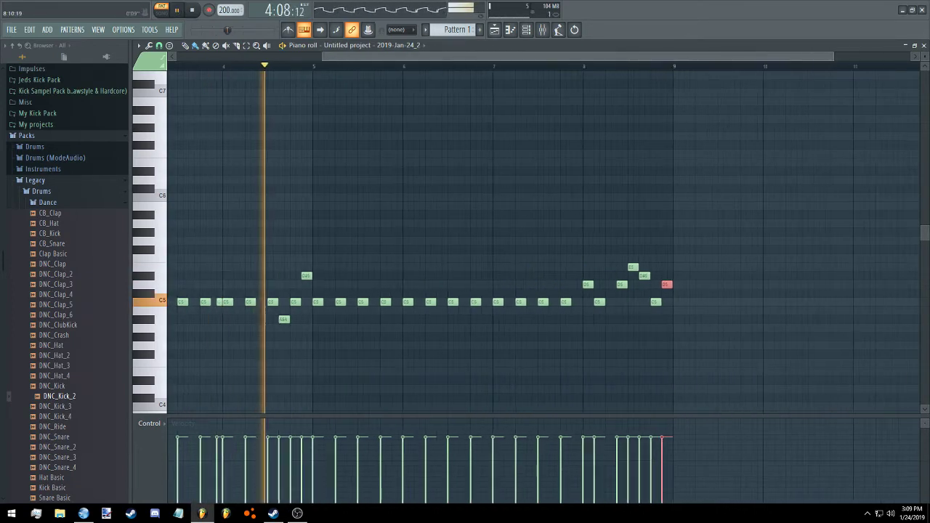
pyautogui.scroll(3, 530, 52)
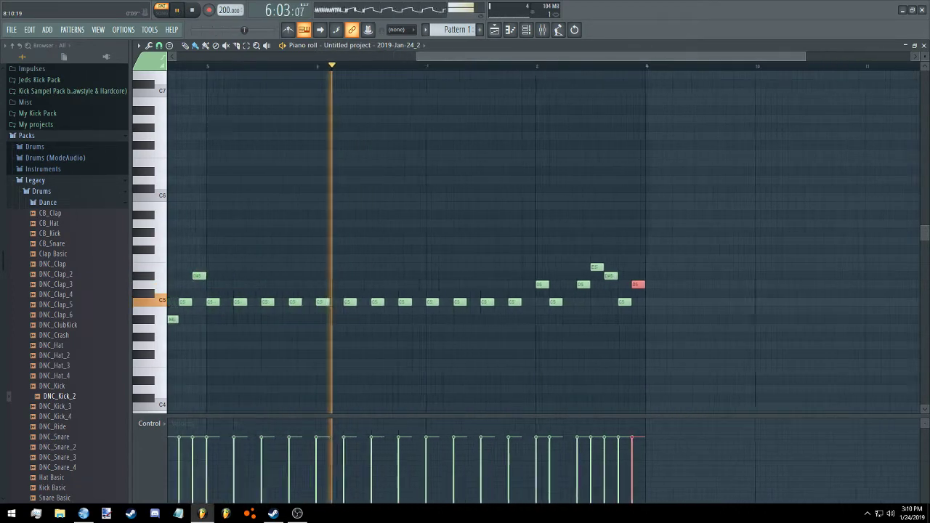
pyautogui.click(182, 11)
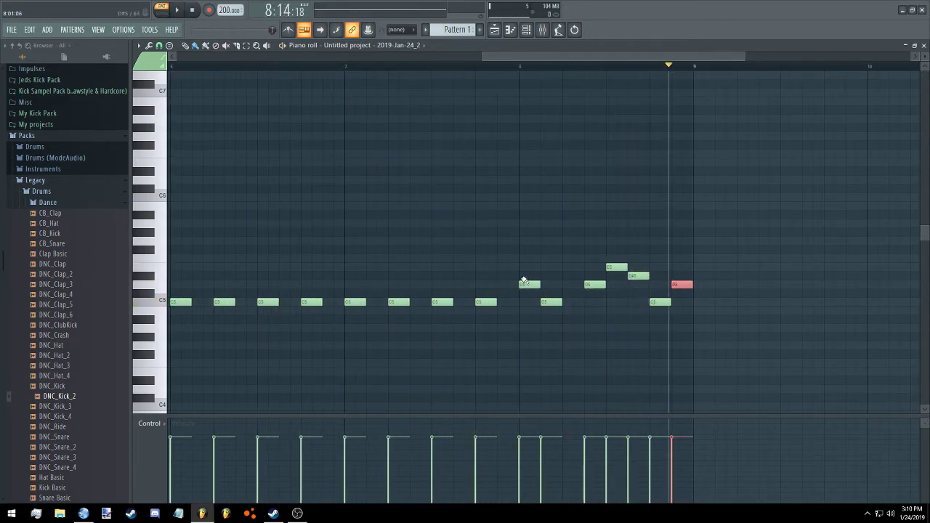
# Raise the three D5 notes in bar 8 to D#5 and lower its fourth-beat note to A#4
pyautogui.moveTo(527, 285); pyautogui.dragTo(526, 275)
pyautogui.moveTo(597, 282); pyautogui.dragTo(615, 267)
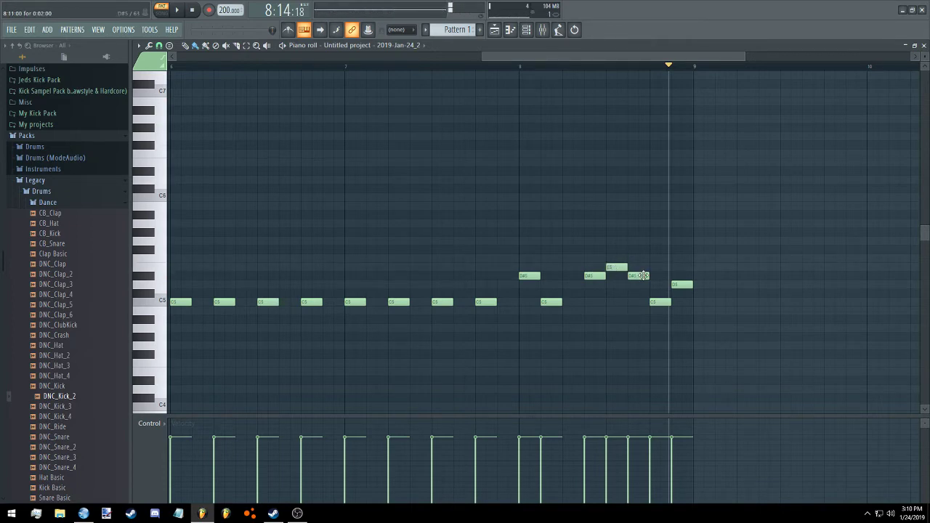
pyautogui.click(643, 276)
pyautogui.moveTo(661, 302); pyautogui.dragTo(661, 319)
pyautogui.click(679, 284)
pyautogui.moveTo(679, 285); pyautogui.dragTo(679, 275)
# Move the playhead to the start of bar 8 and play the revised ending
pyautogui.click(638, 66)
pyautogui.moveTo(628, 68); pyautogui.dragTo(518, 69)
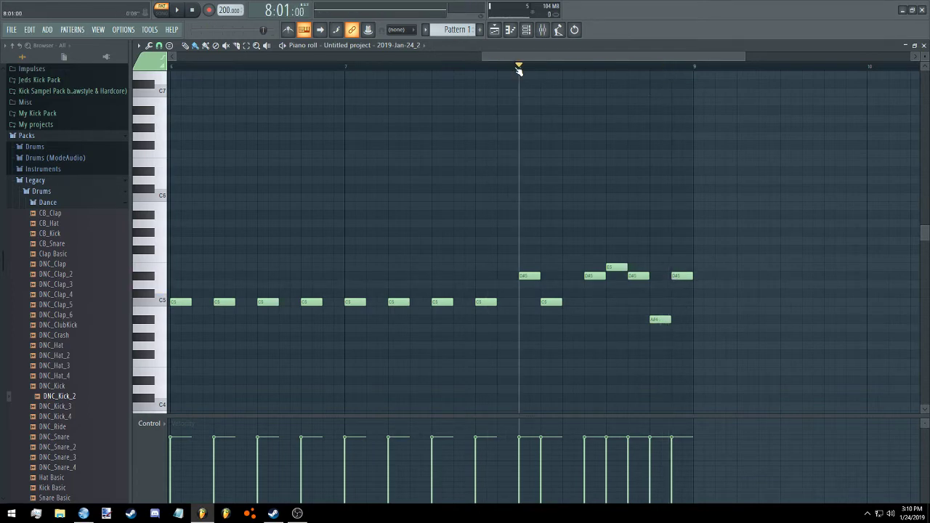
pyautogui.click(178, 10)
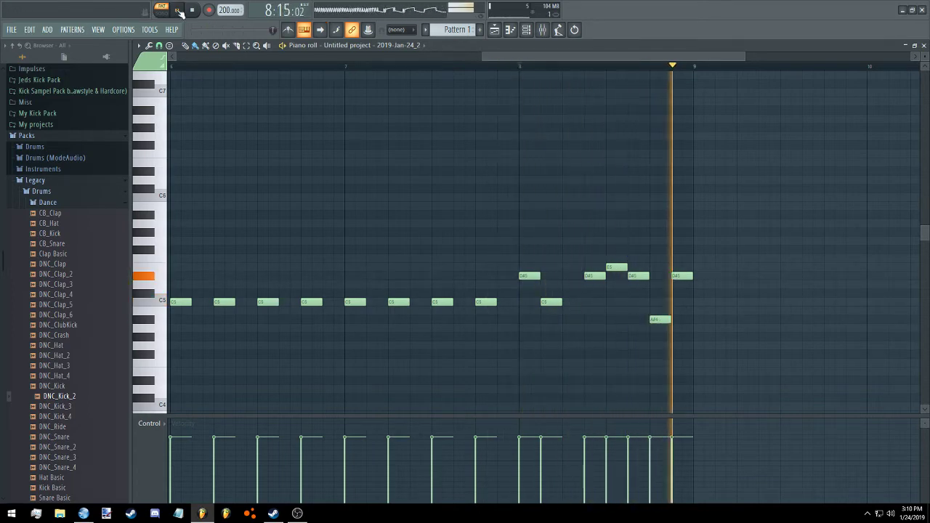
pyautogui.click(178, 10)
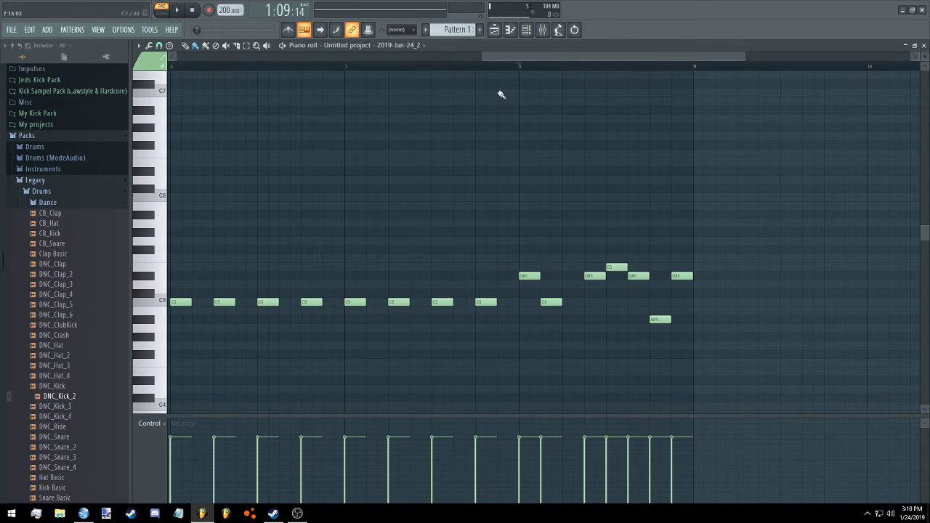
# Delete the D#5, C5 and A#4 notes at the end of bar 4
pyautogui.scroll(-3, 499, 66)
pyautogui.scroll(5, 565, 233)
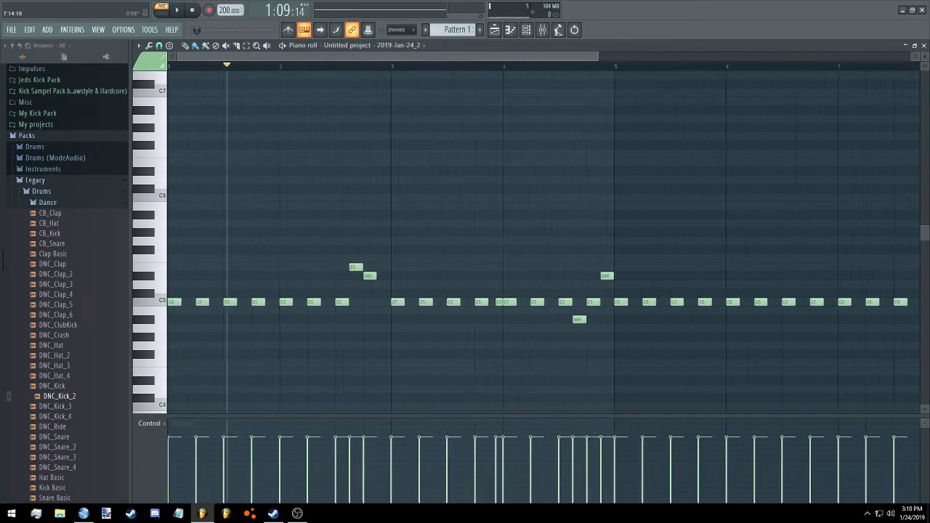
pyautogui.rightClick(511, 276)
pyautogui.rightClick(489, 302)
pyautogui.rightClick(446, 319)
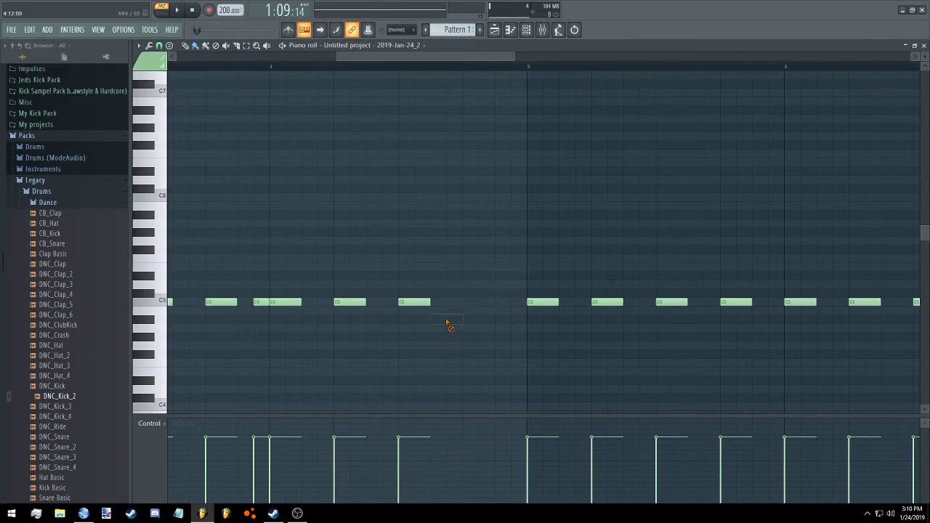
# Add a C5 note half a beat after beat 3 in bar 4 and drop its velocity to almost zero
pyautogui.click(439, 302)
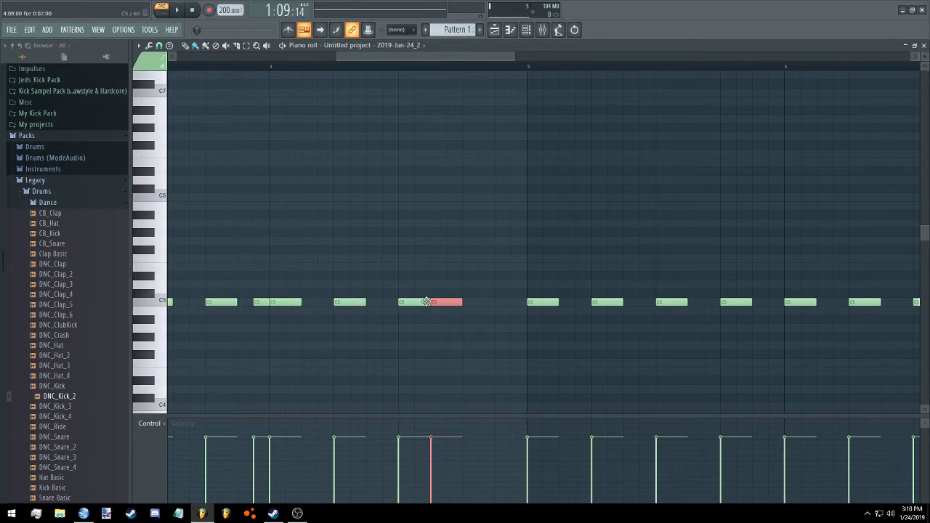
pyautogui.moveTo(427, 302); pyautogui.dragTo(410, 301)
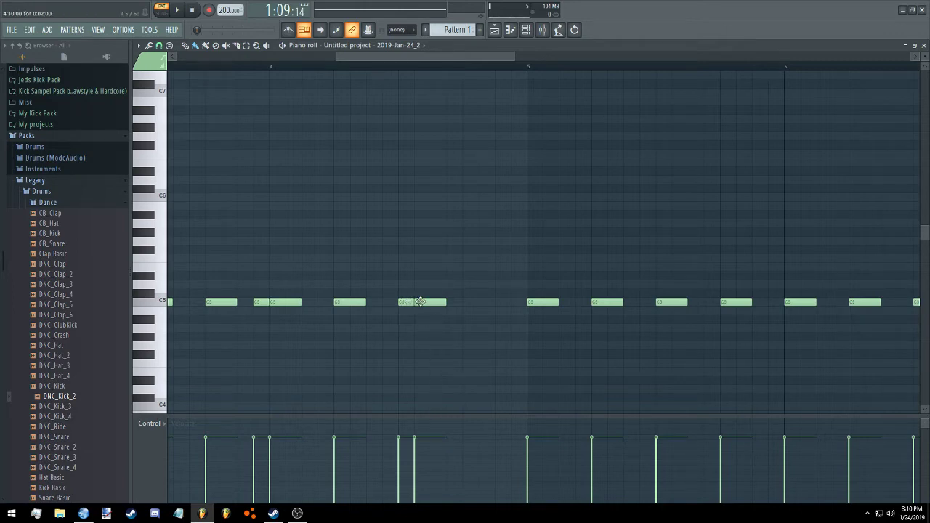
pyautogui.moveTo(420, 302); pyautogui.dragTo(431, 302)
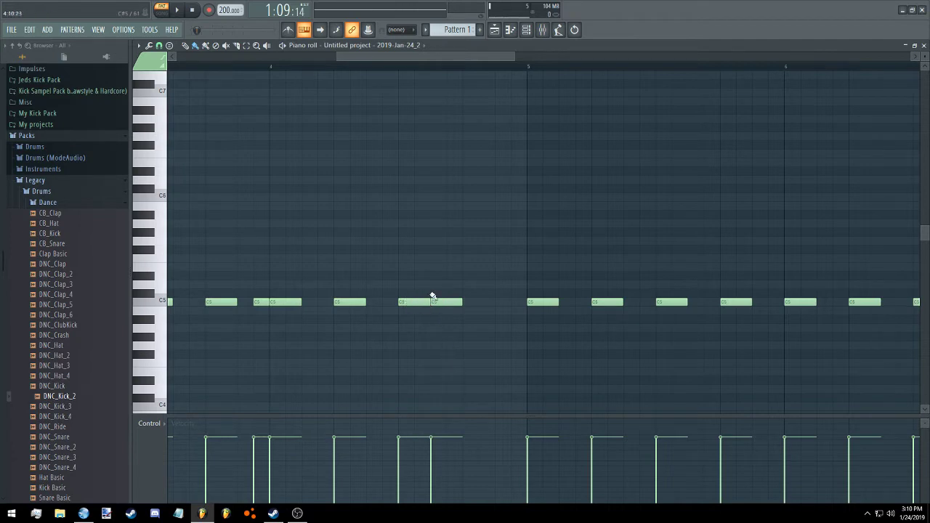
pyautogui.moveTo(440, 436); pyautogui.dragTo(440, 522)
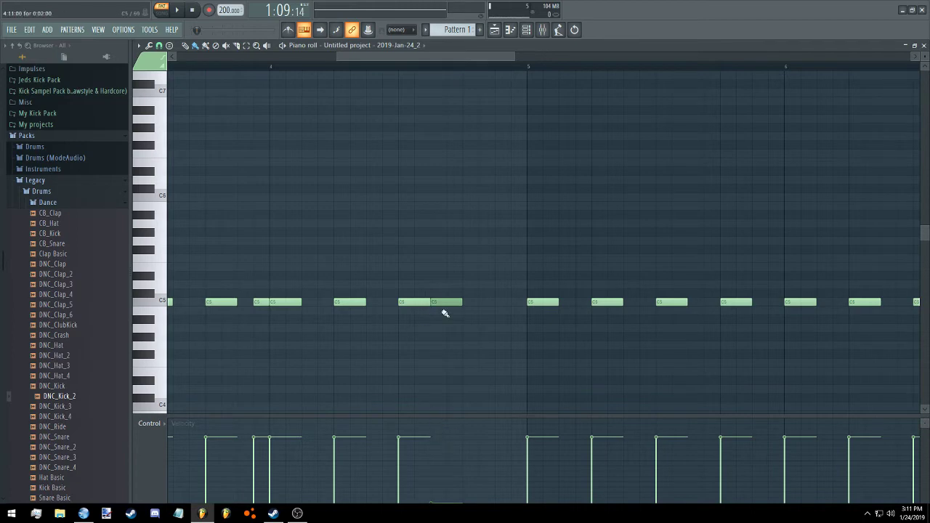
pyautogui.click(449, 440)
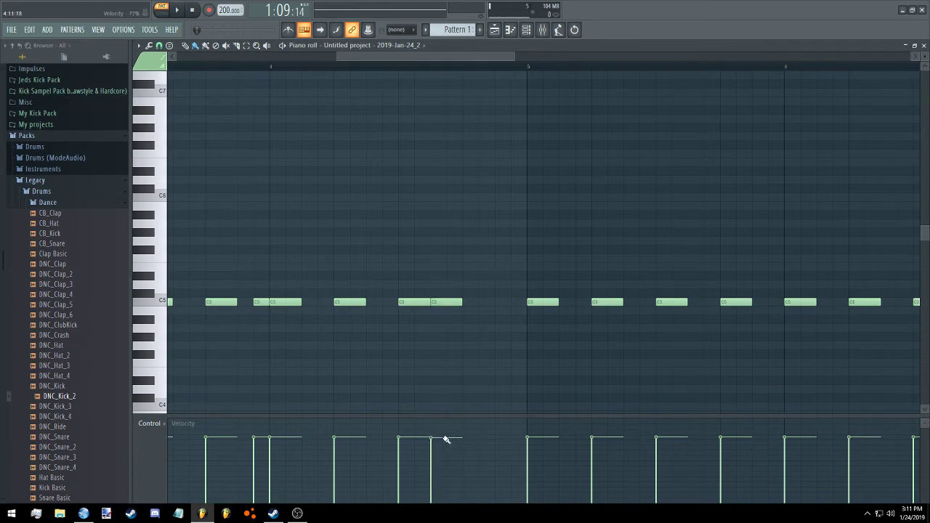
pyautogui.moveTo(443, 439); pyautogui.dragTo(444, 520)
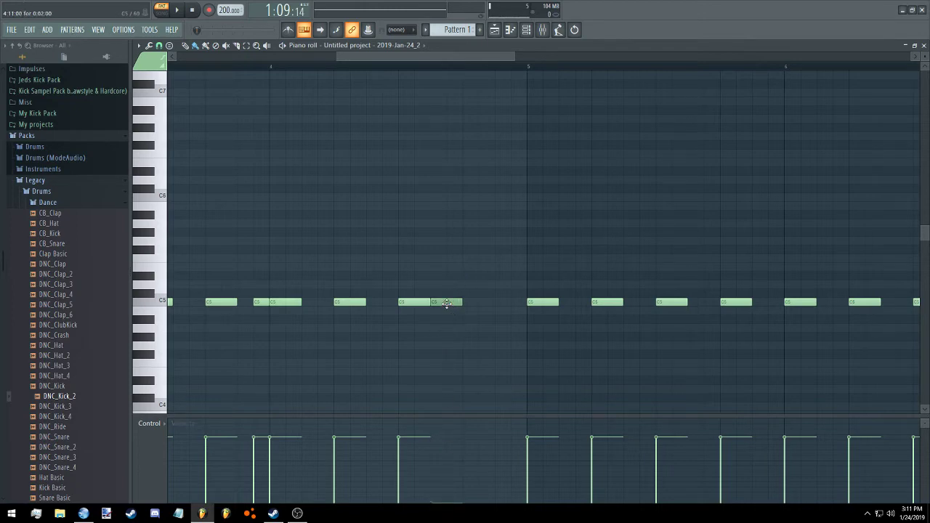
# Play the pattern around bar 4 to hear how the near-silent note cuts off the preceding kick
pyautogui.press('space')
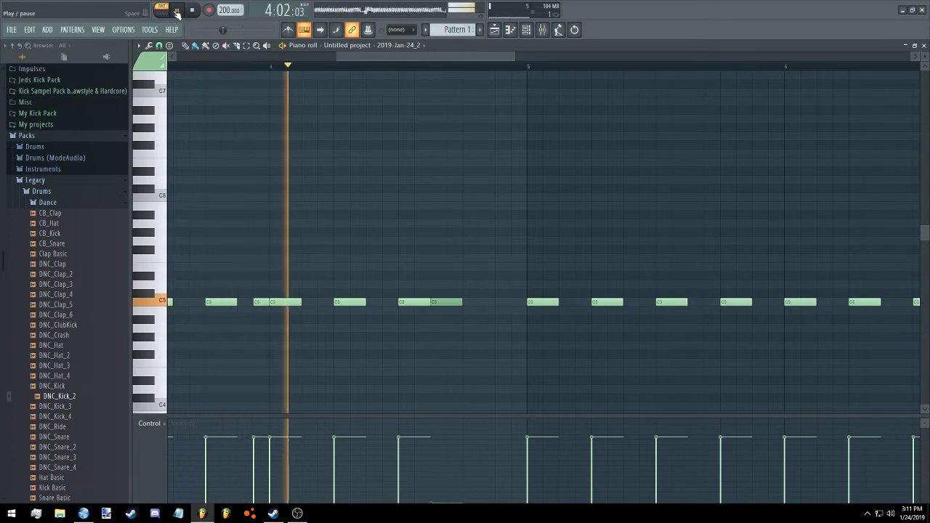
pyautogui.click(177, 11)
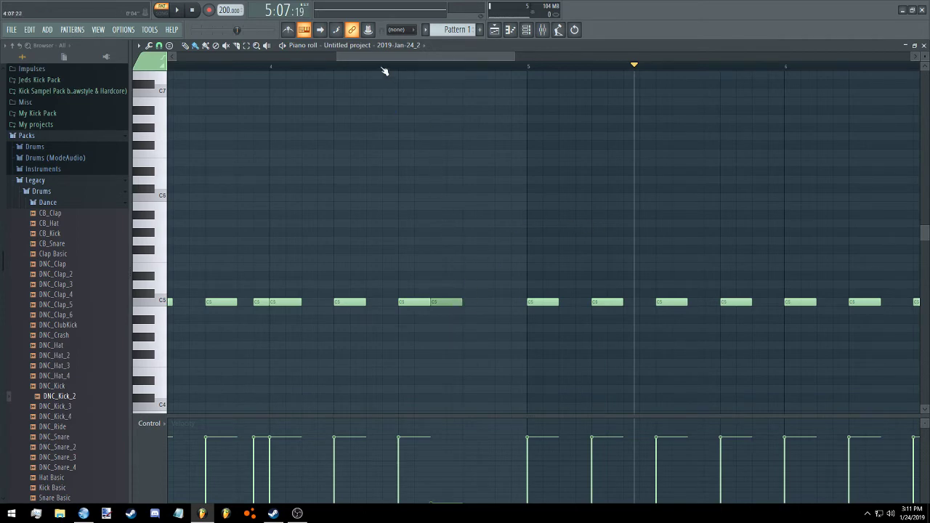
pyautogui.scroll(-5, 377, 53)
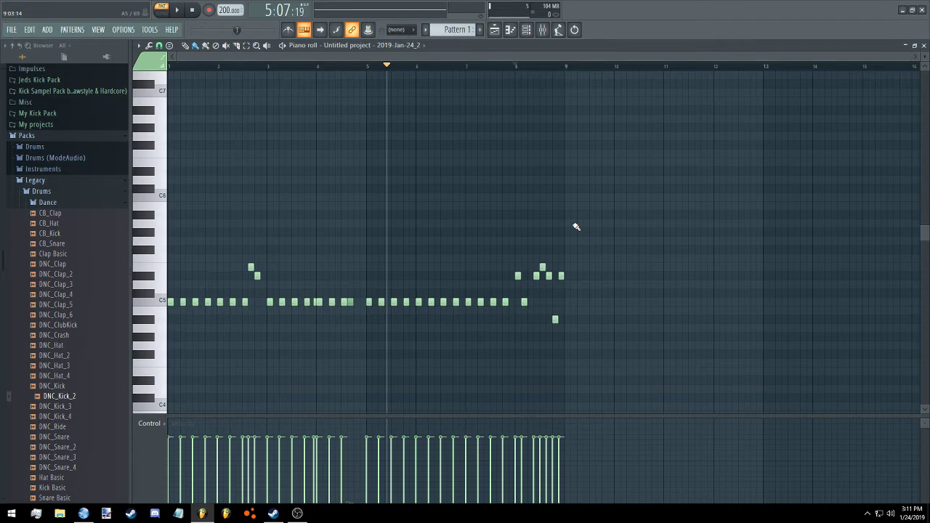
pyautogui.click(178, 11)
pyautogui.click(178, 10)
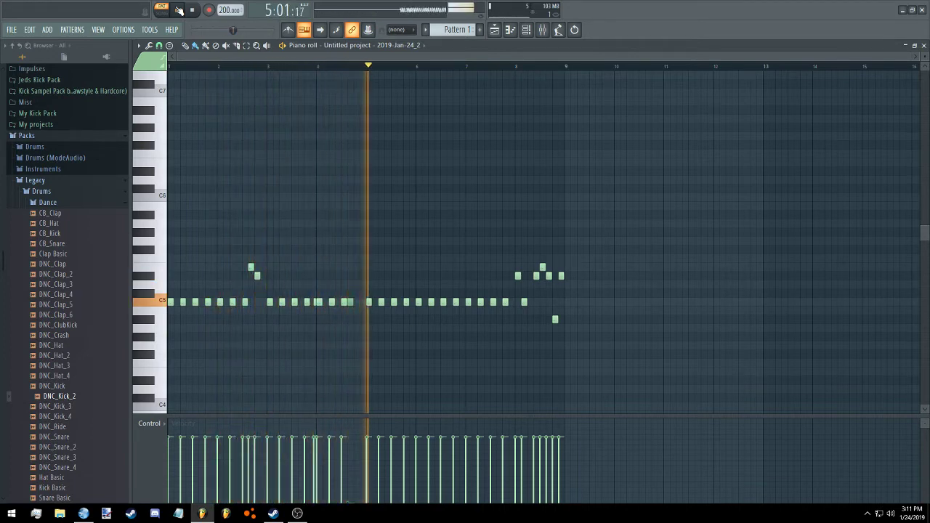
pyautogui.click(178, 11)
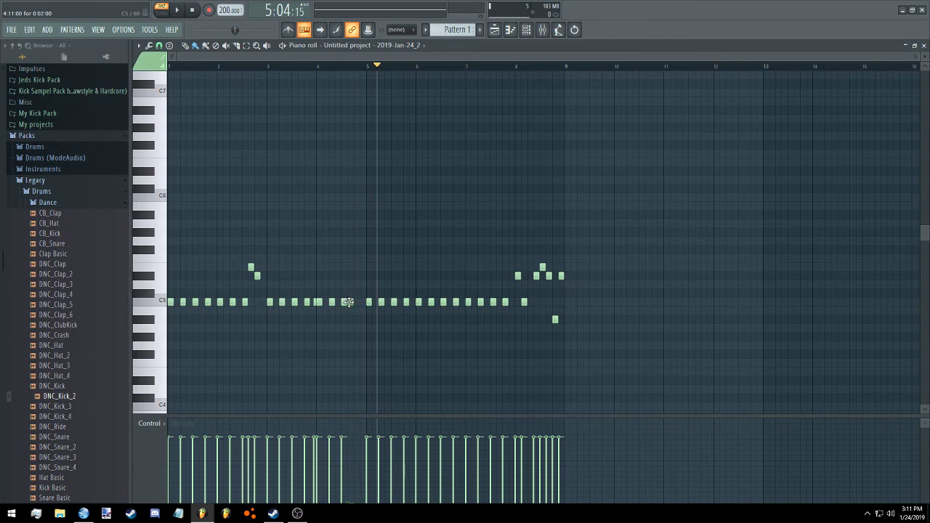
# Move the near-silent C5 note to beat 4 of bar 4 and play the pattern from the start of bar 4
pyautogui.moveTo(350, 302); pyautogui.dragTo(357, 302)
pyautogui.click(317, 66)
pyautogui.click(176, 11)
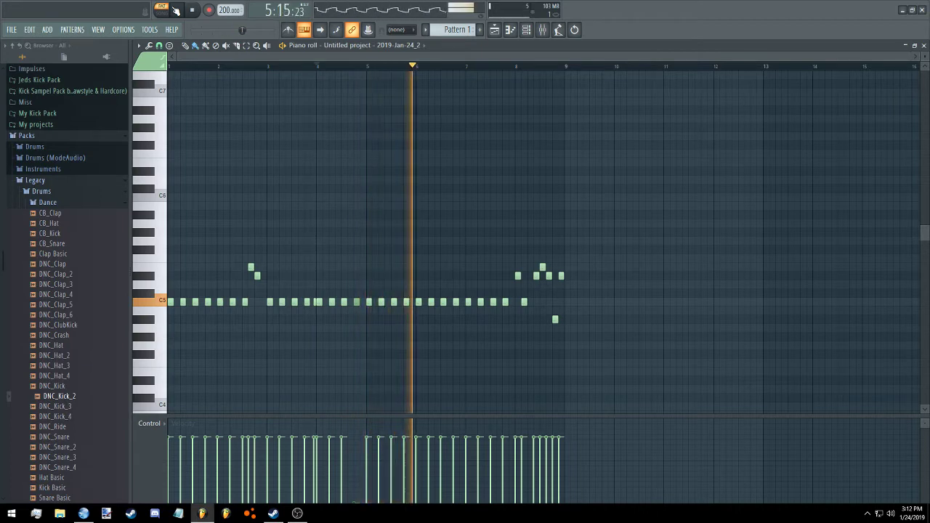
pyautogui.click(175, 10)
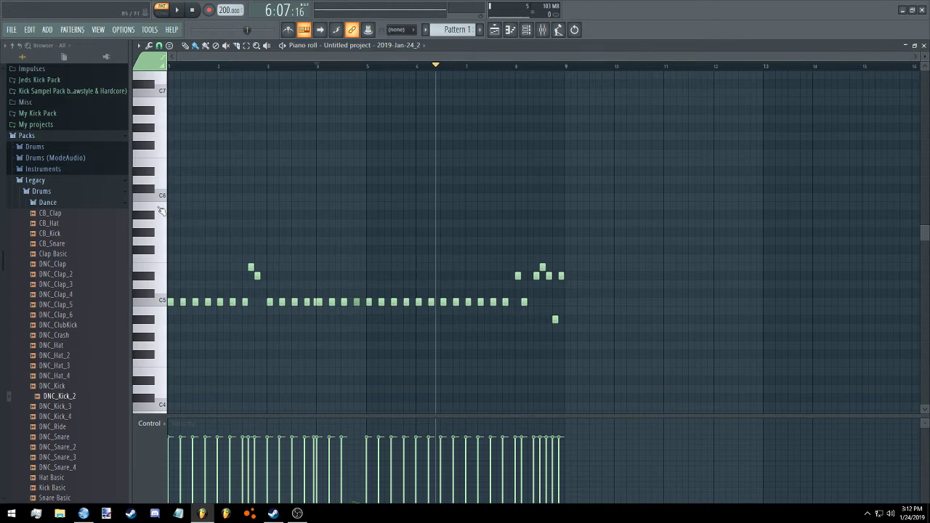
# Start a new project without saving the changes to the current one
pyautogui.click(10, 29)
pyautogui.click(13, 42)
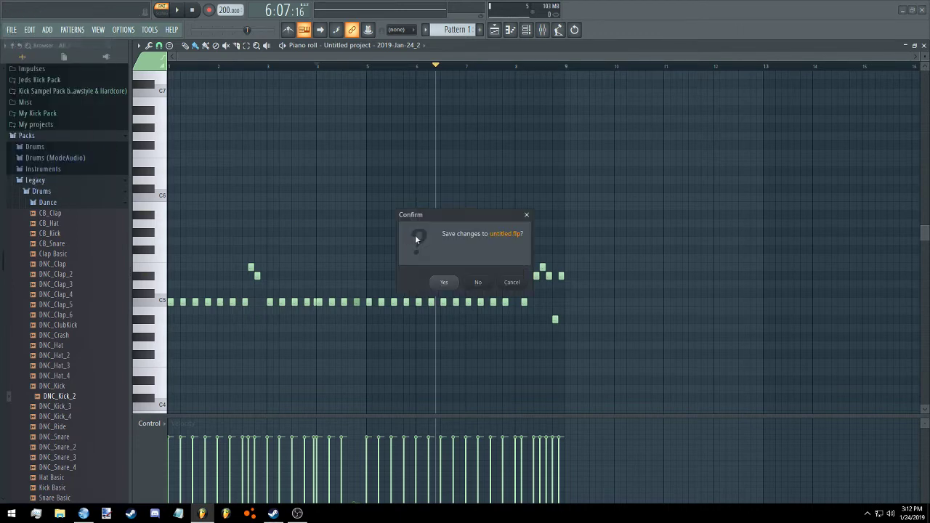
pyautogui.click(479, 282)
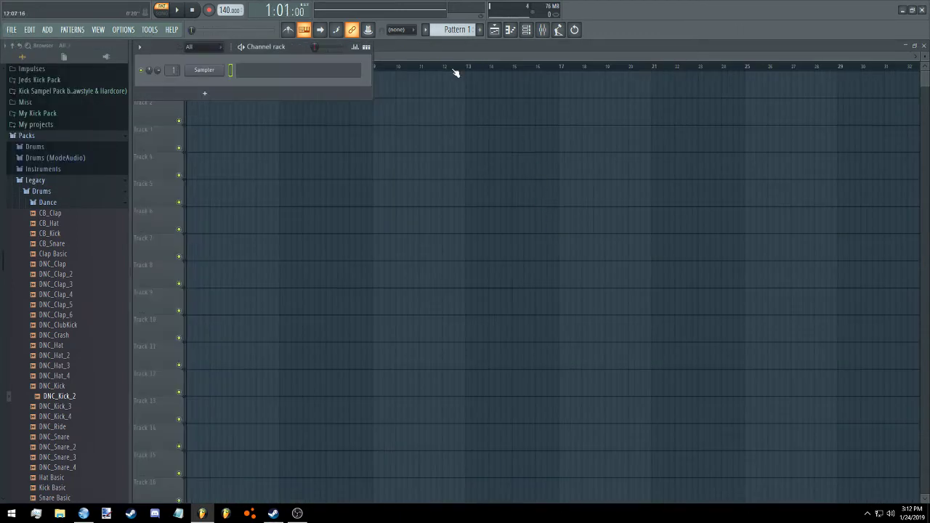
pyautogui.moveTo(911, 56); pyautogui.dragTo(377, 56)
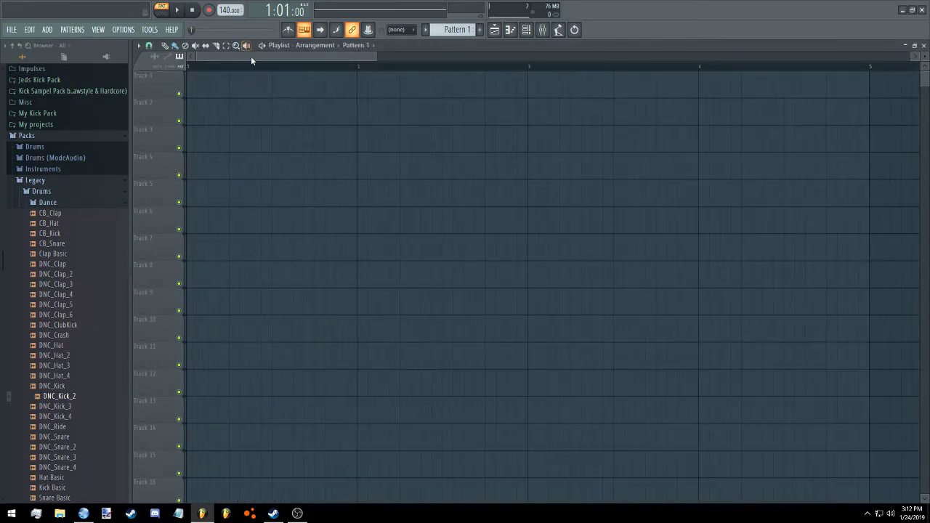
pyautogui.scroll(3, 251, 56)
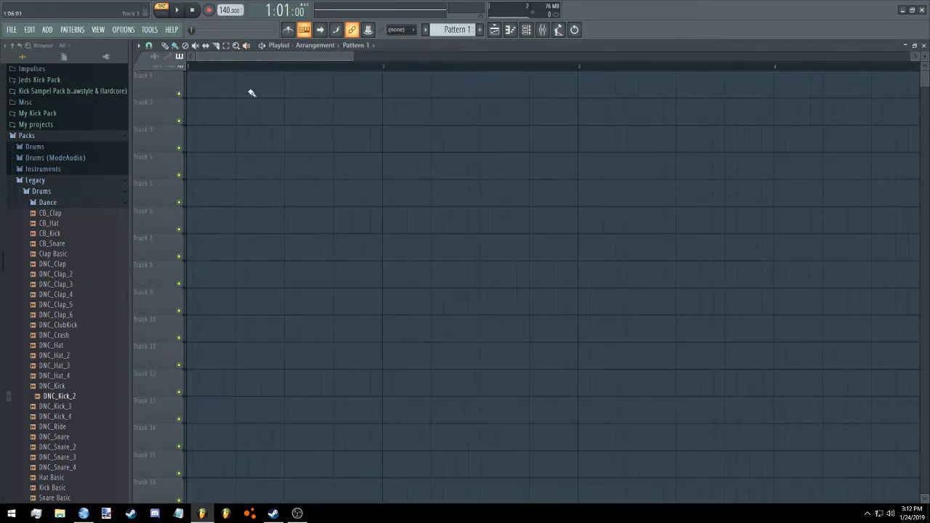
# Place DNC_Kick_2 at the start of track 1 in the playlist and set the tempo to 200 BPM
pyautogui.click(77, 395)
pyautogui.click(76, 397)
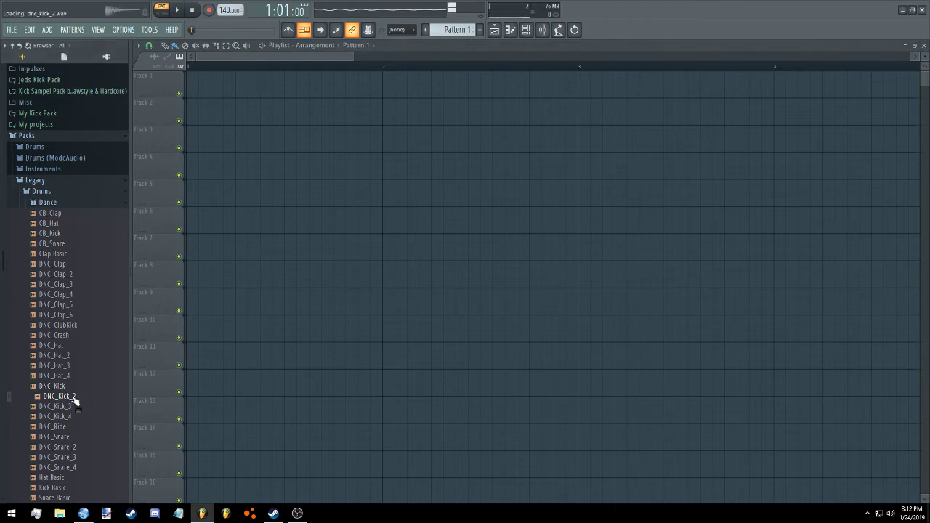
pyautogui.moveTo(77, 399); pyautogui.dragTo(212, 82)
pyautogui.scroll(5, 253, 55)
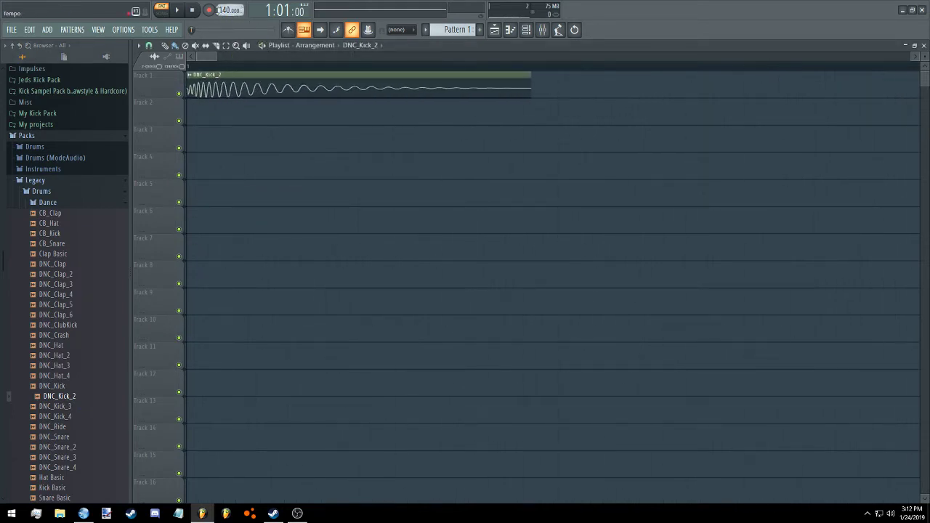
pyautogui.moveTo(229, 10); pyautogui.dragTo(230, 0)
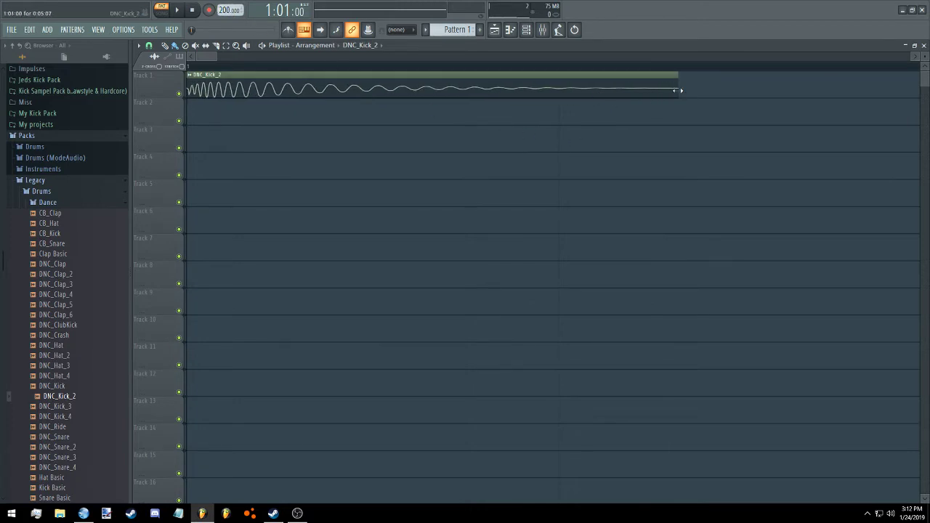
# Trim the kick clip to two steps and append a six-tick slice of its tail directly behind it on track 1
pyautogui.moveTo(680, 90); pyautogui.dragTo(373, 75)
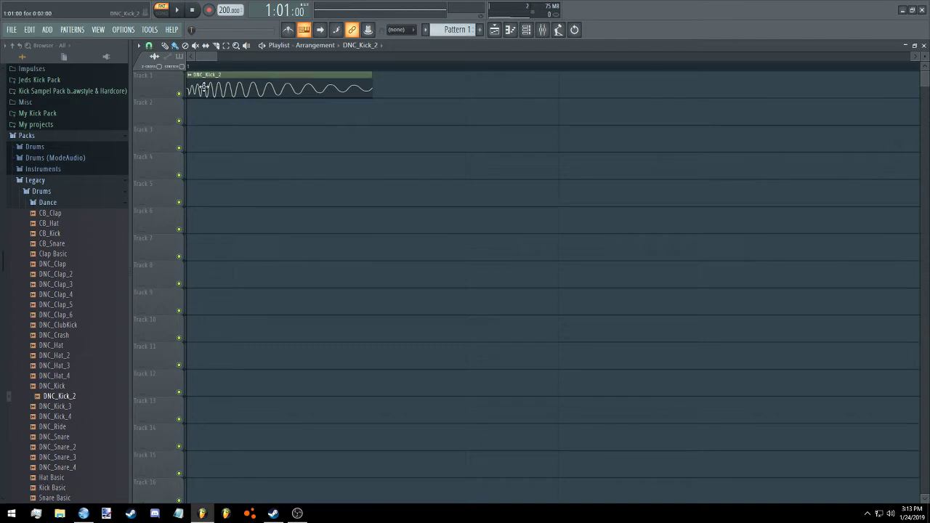
pyautogui.click(194, 120)
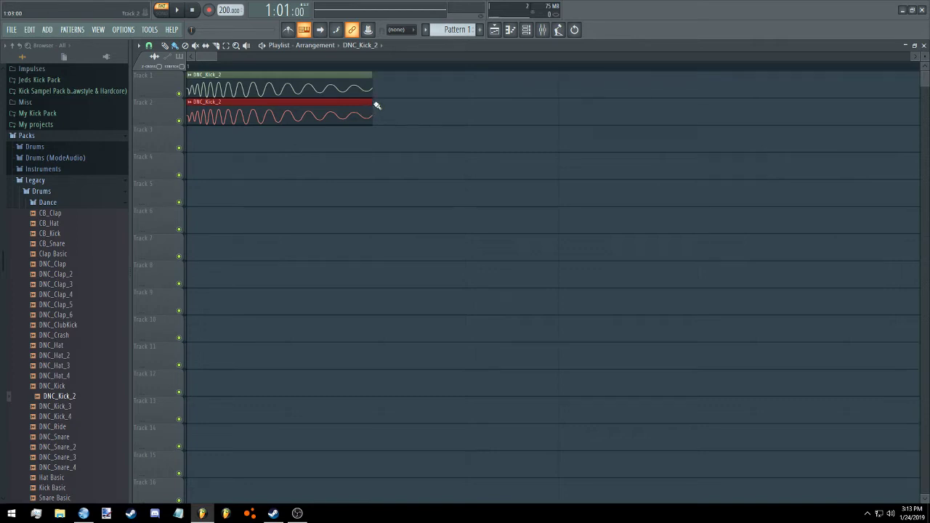
pyautogui.moveTo(375, 102); pyautogui.dragTo(393, 102)
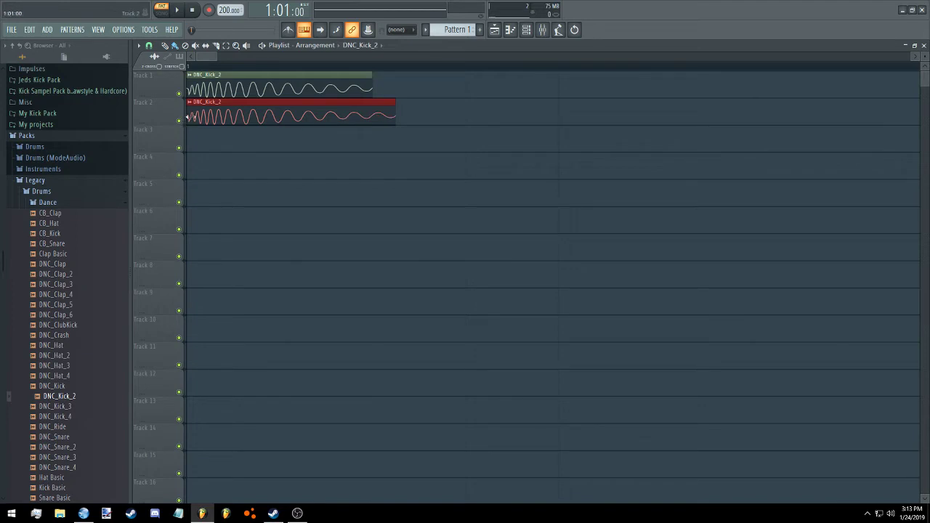
pyautogui.moveTo(186, 118); pyautogui.dragTo(390, 77)
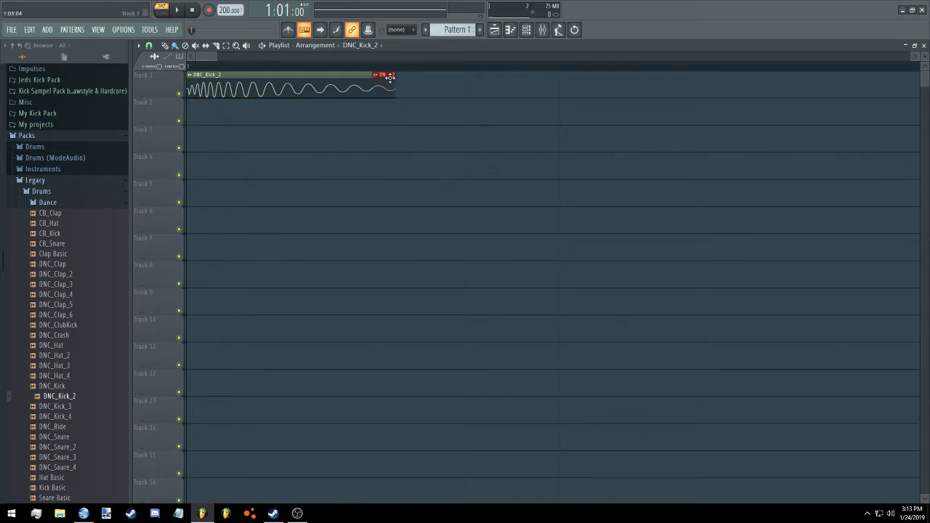
pyautogui.click(400, 86)
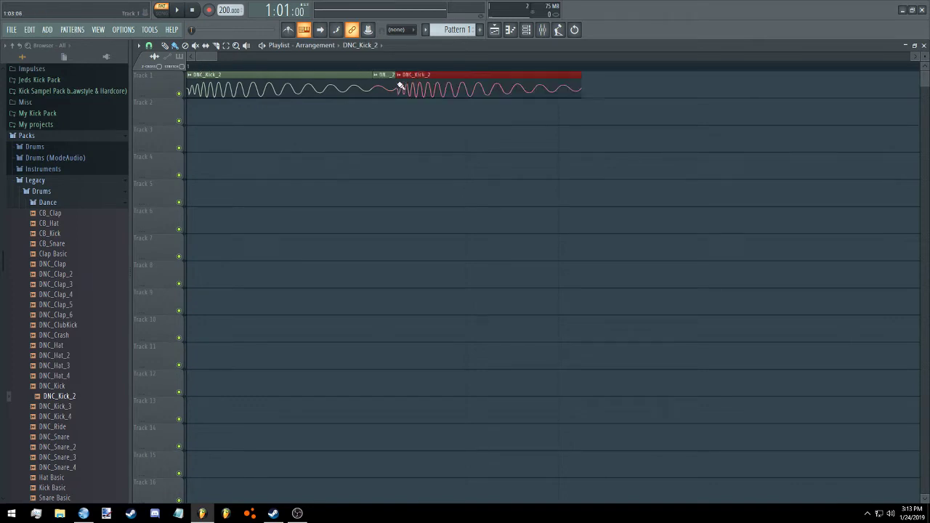
pyautogui.rightClick(436, 85)
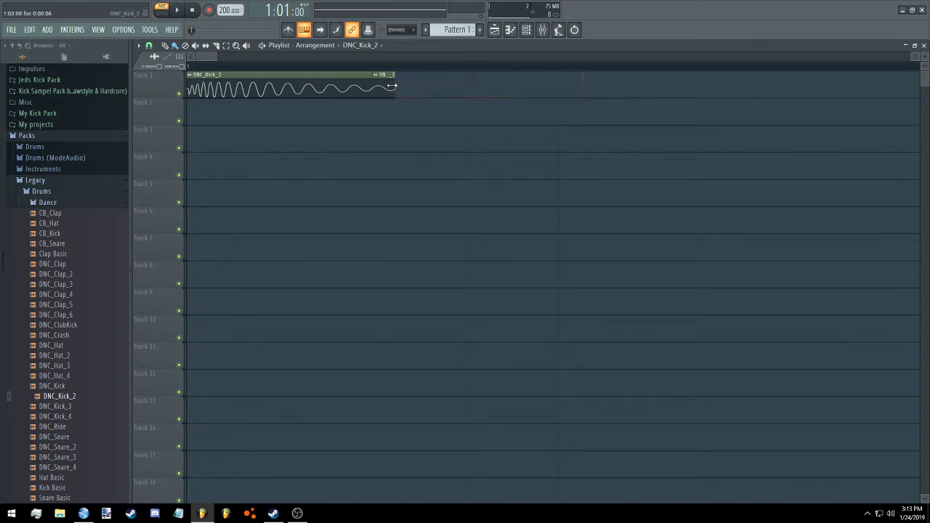
# Repeat the tail slice to the start of step 5, making eight slices, and play the arrangement in song mode
pyautogui.moveTo(401, 86); pyautogui.dragTo(544, 80)
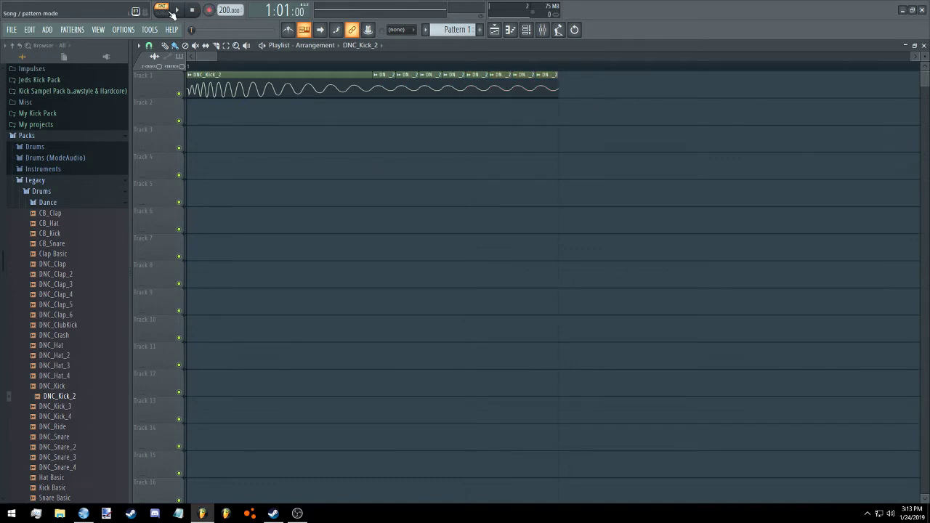
pyautogui.click(167, 12)
pyautogui.click(176, 10)
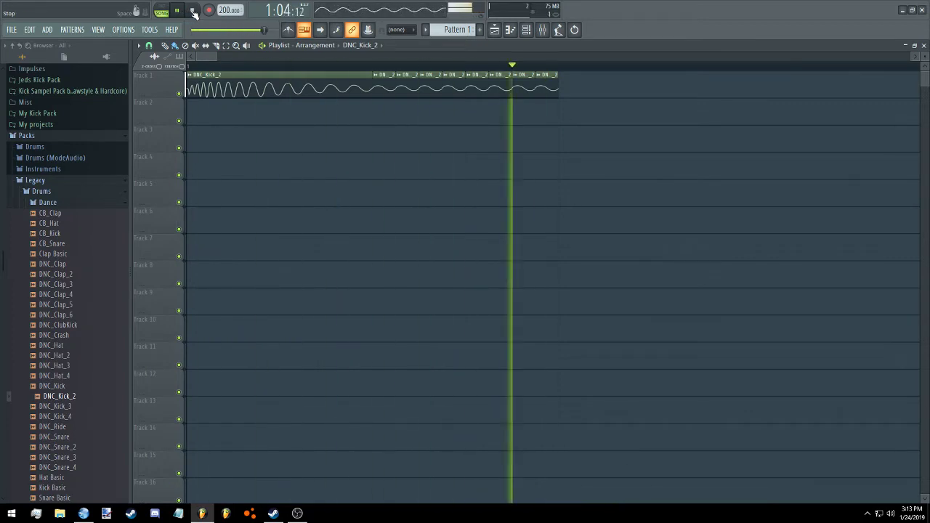
pyautogui.click(194, 10)
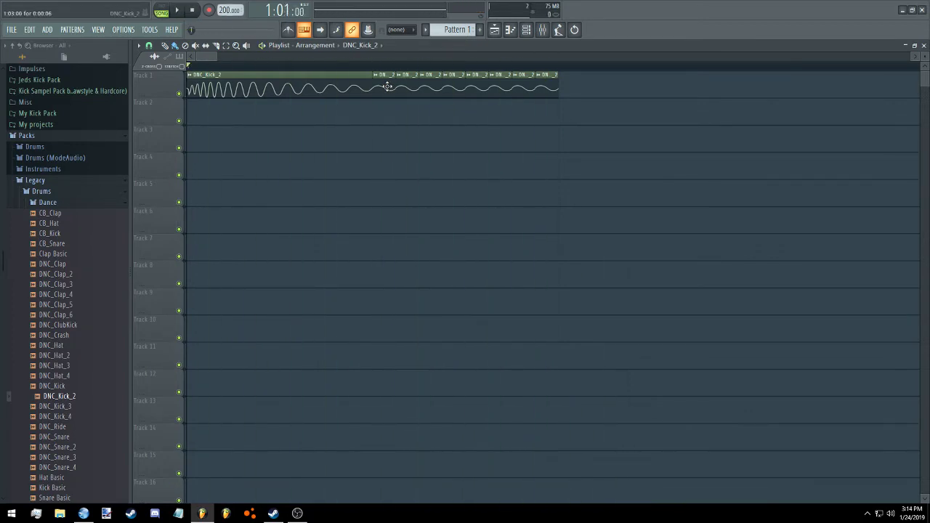
# Delete the two-step kick clip and rebuild it on track 1 from a tail slice extended back to the start of bar 1
pyautogui.rightClick(349, 92)
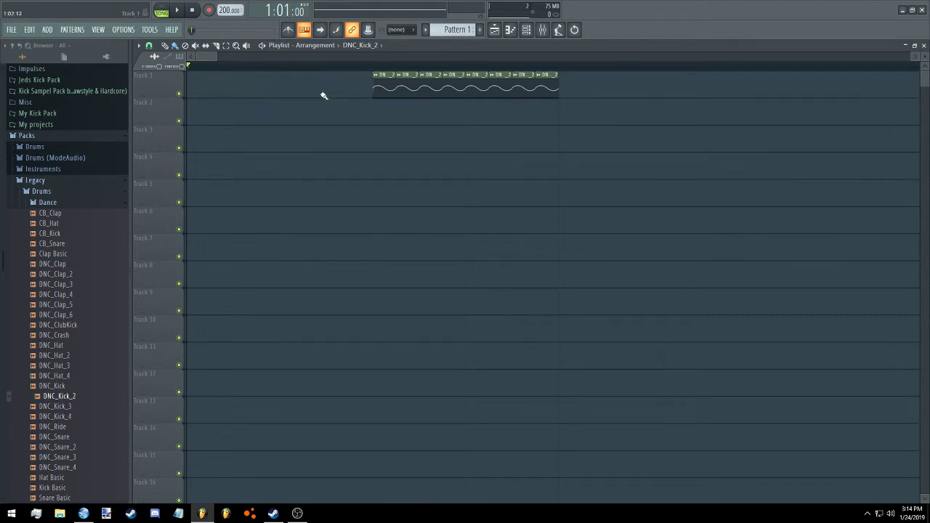
pyautogui.click(203, 104)
pyautogui.rightClick(227, 116)
pyautogui.click(372, 116)
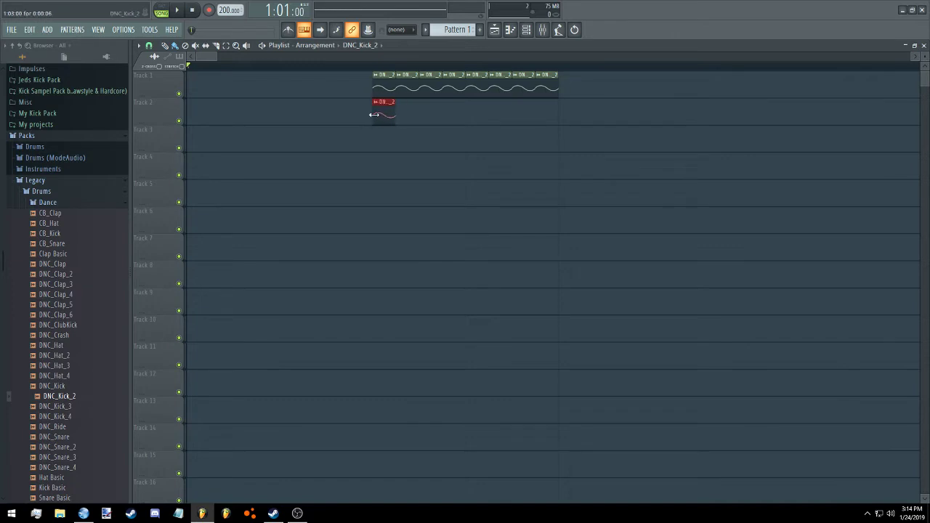
pyautogui.moveTo(374, 114); pyautogui.dragTo(186, 114)
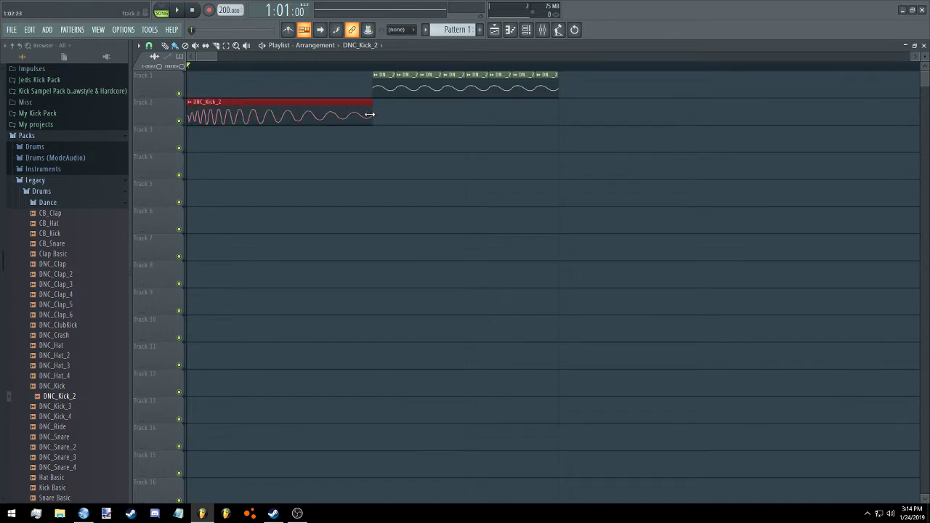
pyautogui.moveTo(334, 91); pyautogui.dragTo(335, 78)
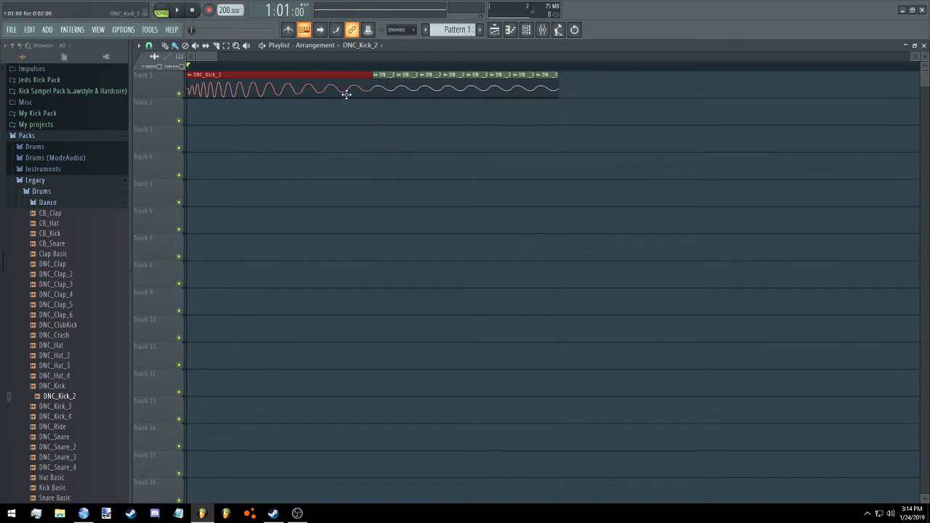
# Route the DNC_Kick_2 channel to mixer insert 1 and show the mixer
pyautogui.doubleClick(346, 90)
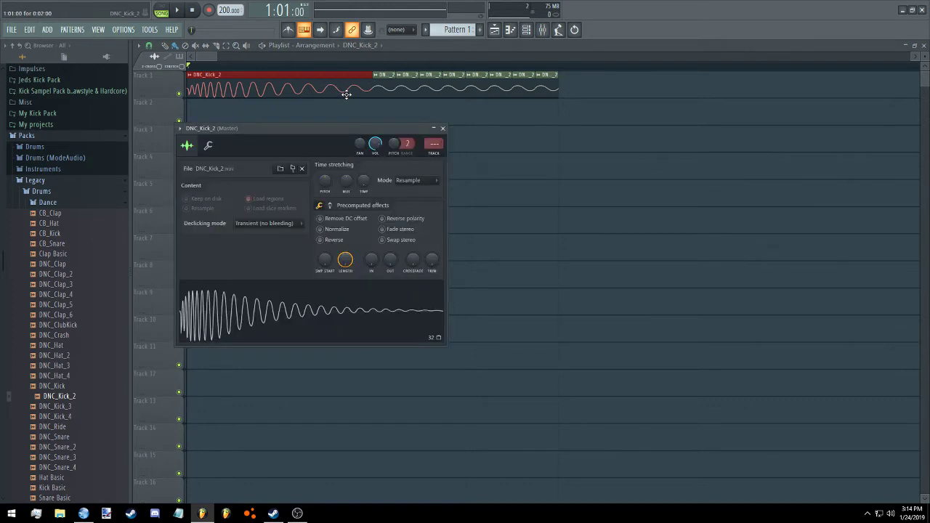
pyautogui.click(443, 128)
pyautogui.click(541, 33)
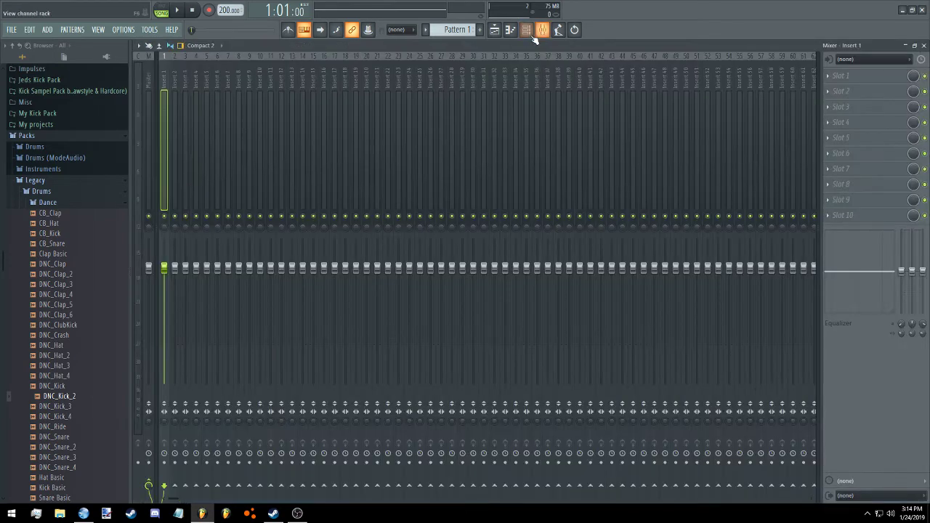
# Load Fruity Blood Overdrive, Fruity parametric EQ 2 and Fruity Fast Dist into effect slots 1 to 3 of Insert 1
pyautogui.click(885, 78)
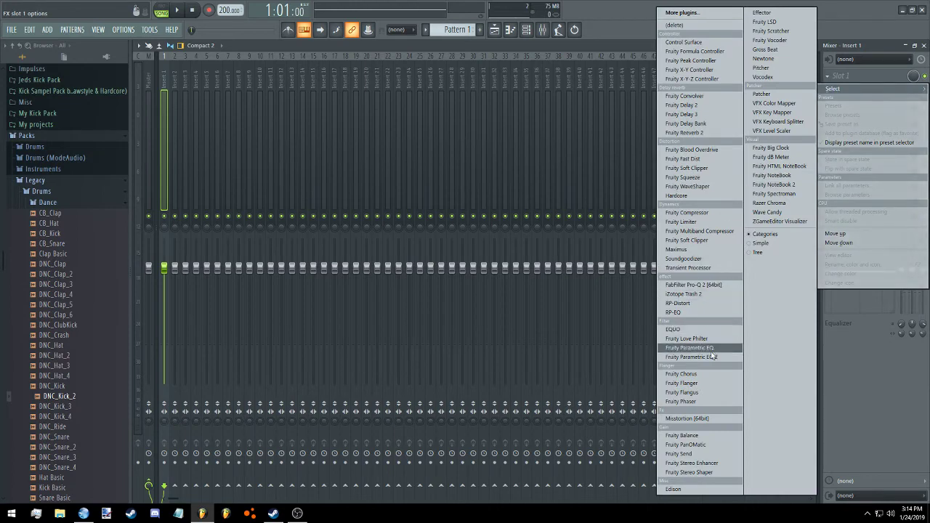
pyautogui.click(718, 151)
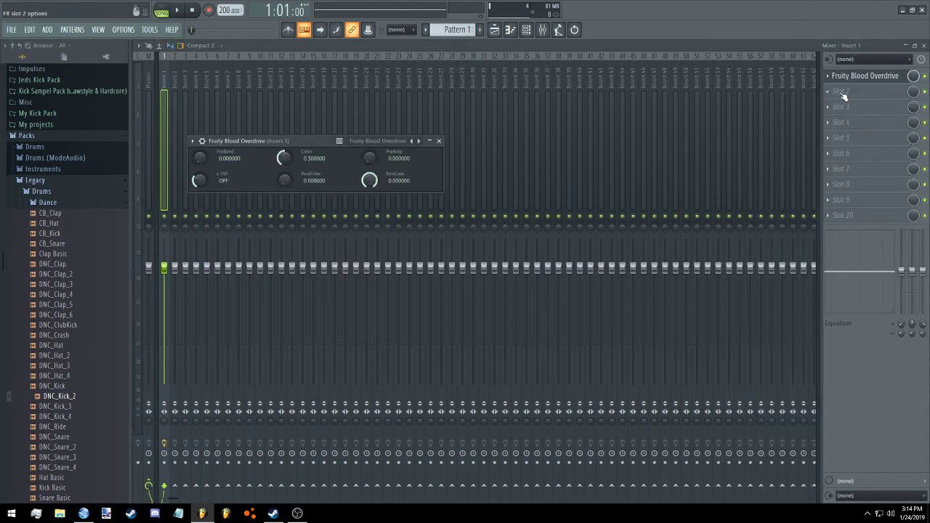
pyautogui.click(842, 95)
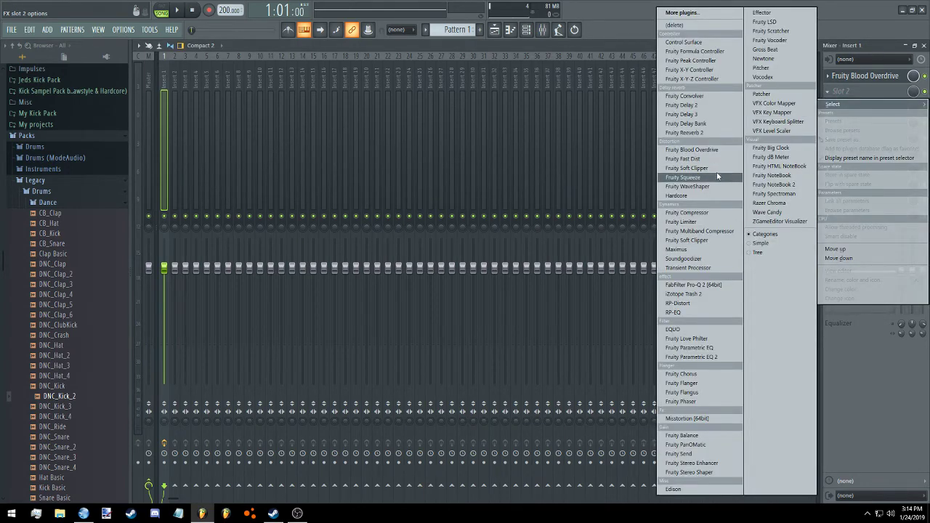
pyautogui.click(712, 357)
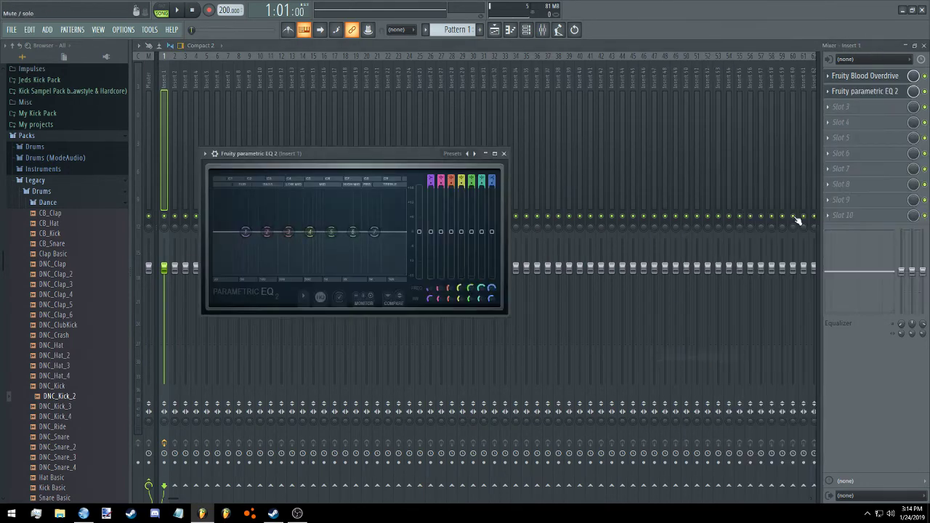
pyautogui.click(842, 107)
pyautogui.click(707, 159)
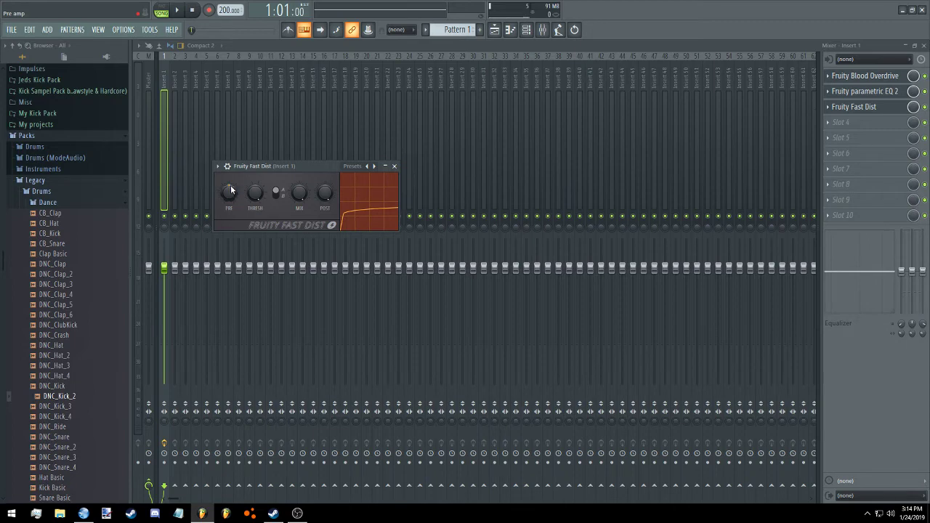
# Try adjusting the pre-amp amount of Fruity Fast Dist on Insert 1
pyautogui.moveTo(231, 192); pyautogui.dragTo(231, 187)
pyautogui.moveTo(231, 188); pyautogui.dragTo(232, 180)
pyautogui.rightClick(230, 192)
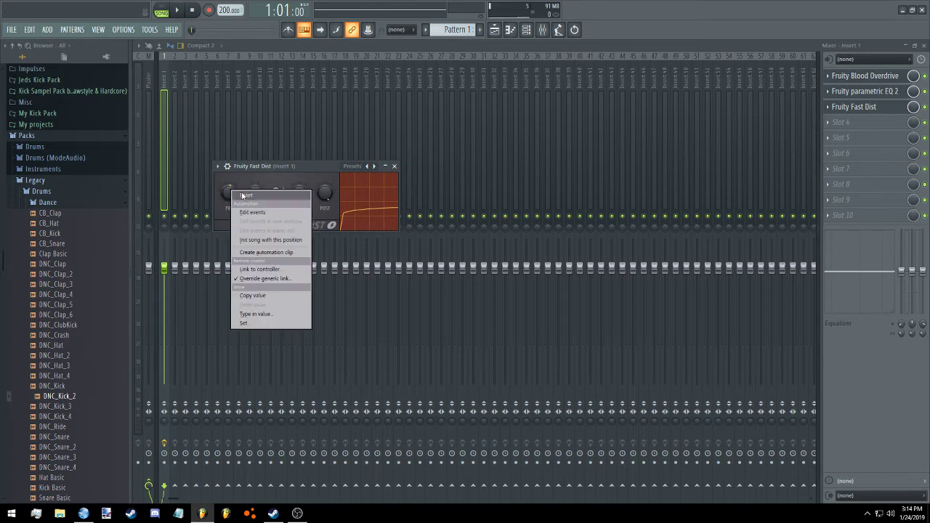
pyautogui.press('Escape')
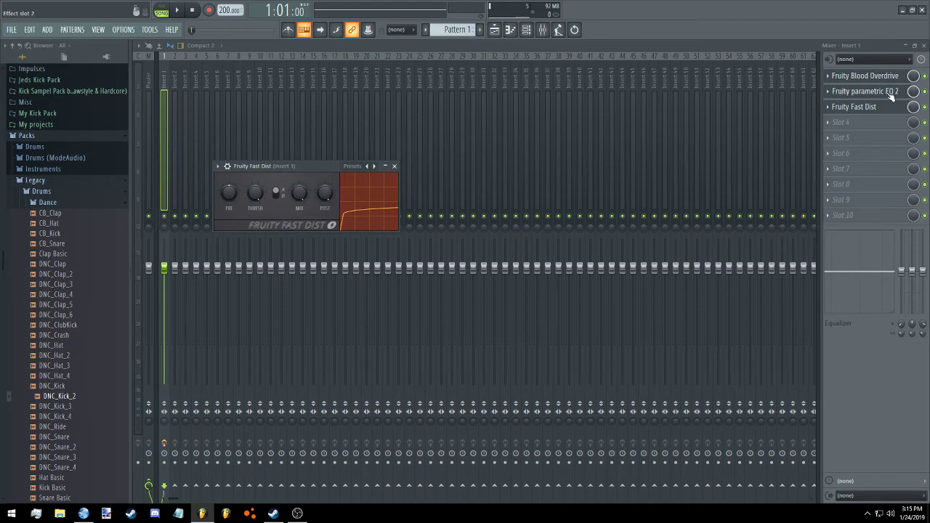
# While the kick plays, boost bands 4, 5 and 6 of Fruity parametric EQ 2 to the maximum in the mids, and stop playback
pyautogui.click(865, 92)
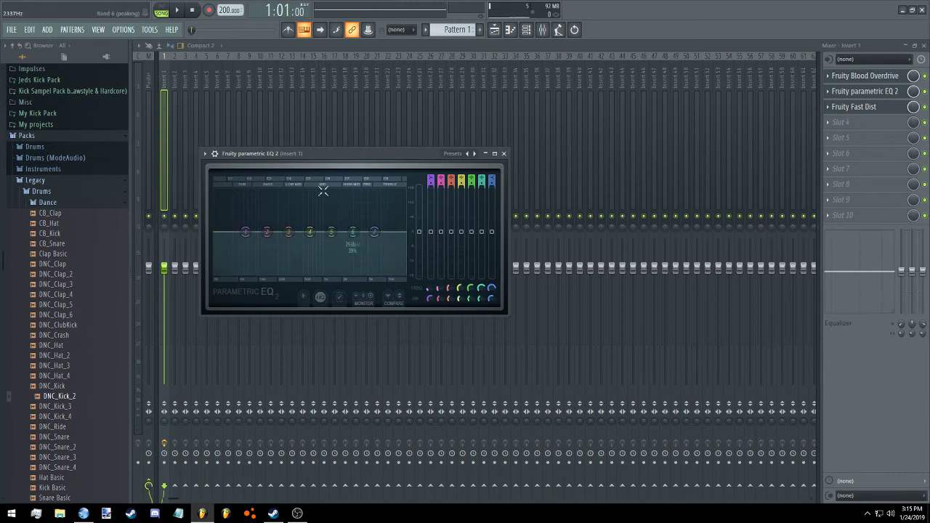
pyautogui.click(177, 9)
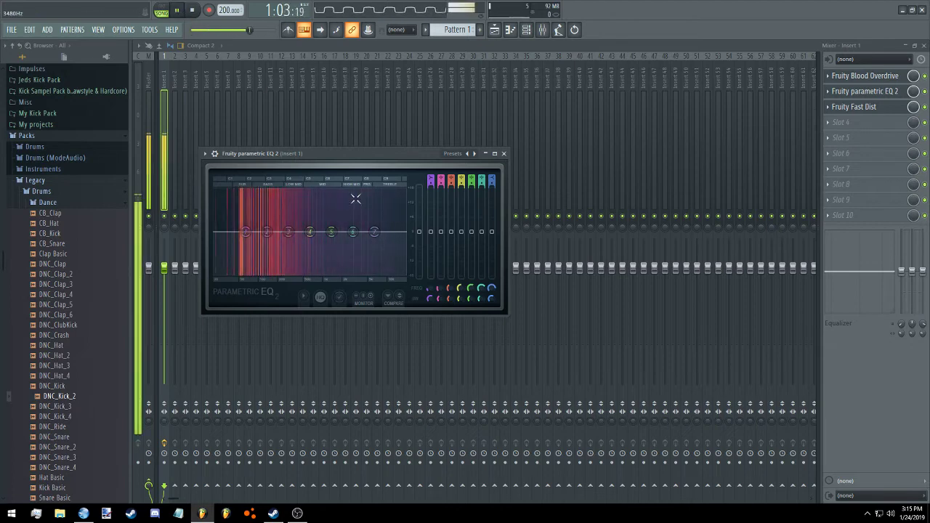
pyautogui.moveTo(309, 232); pyautogui.dragTo(328, 195)
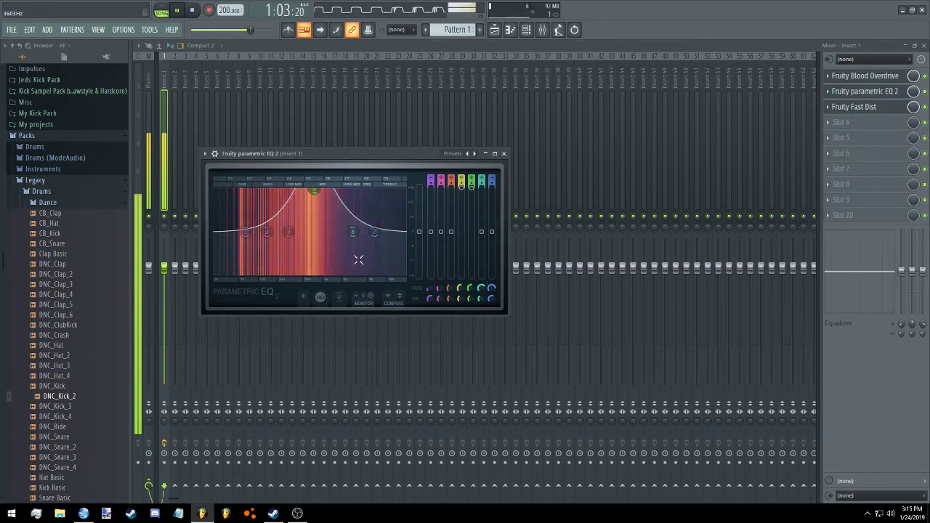
pyautogui.moveTo(352, 231); pyautogui.dragTo(308, 191)
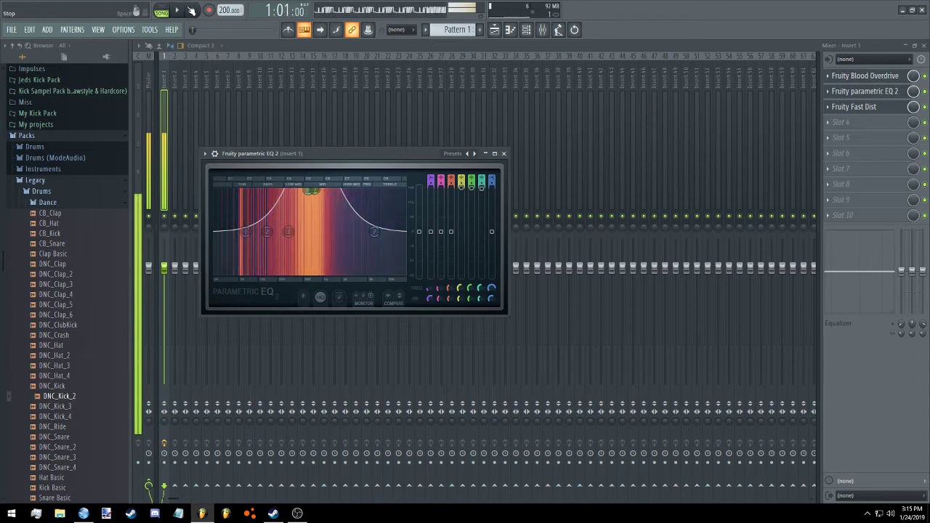
pyautogui.press('space')
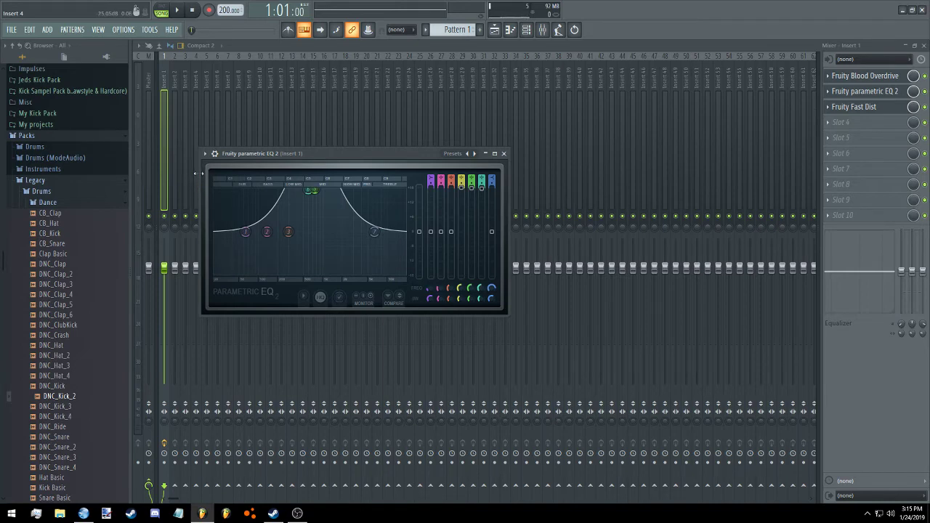
# Play the kick again, fine-tune band 6 in the mids, and boost EQ bands 2 and 3 to the maximum in the bass and low mids
pyautogui.click(177, 10)
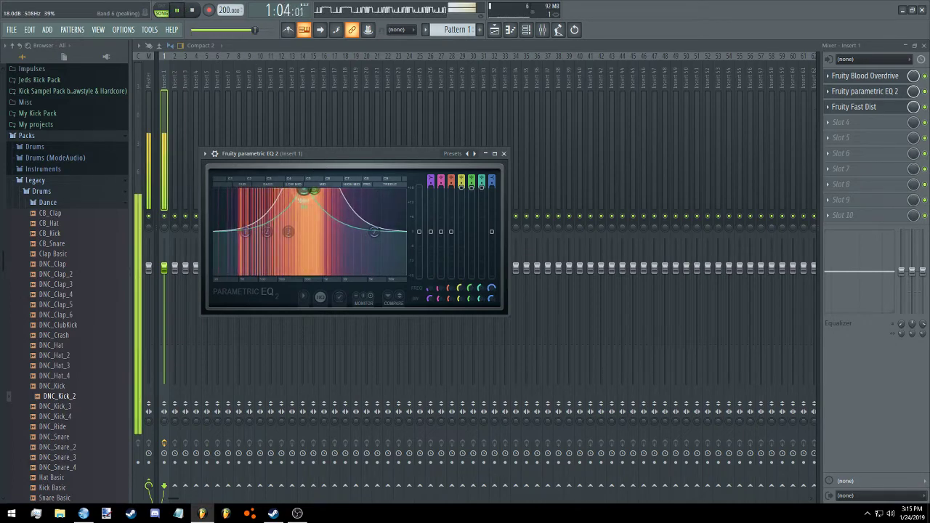
pyautogui.moveTo(304, 192); pyautogui.dragTo(310, 190)
pyautogui.moveTo(289, 231); pyautogui.dragTo(255, 190)
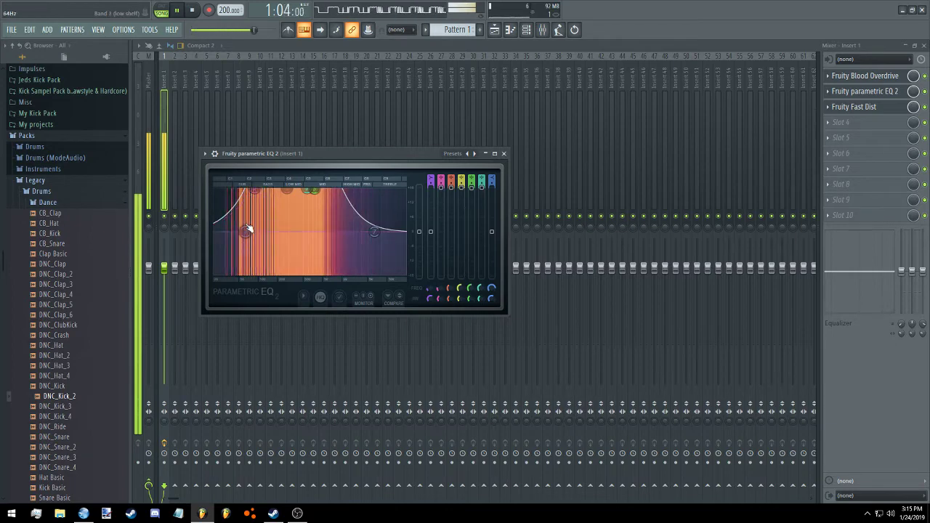
# Try boosting the band 1 low shelf to about 9.7 dB at 88 Hz while the kick plays
pyautogui.moveTo(247, 229); pyautogui.dragTo(255, 208)
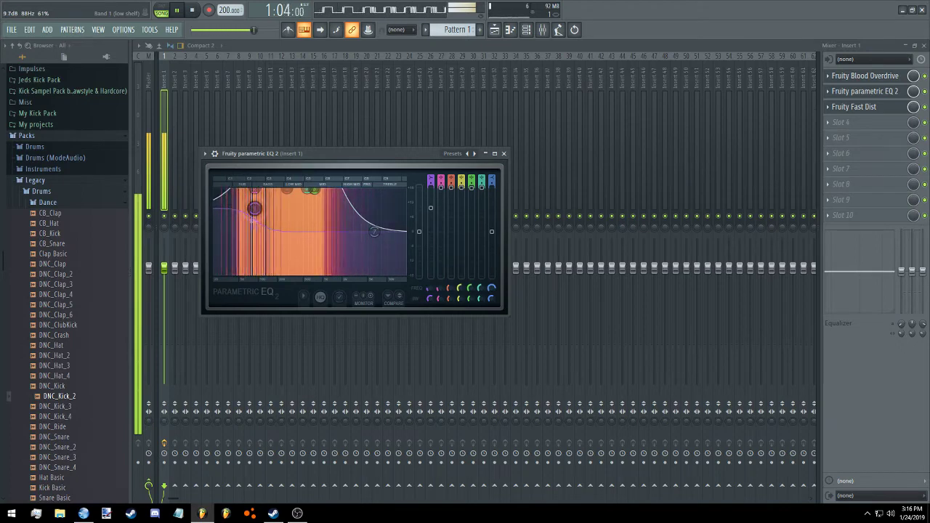
pyautogui.rightClick(254, 207)
pyautogui.click(268, 222)
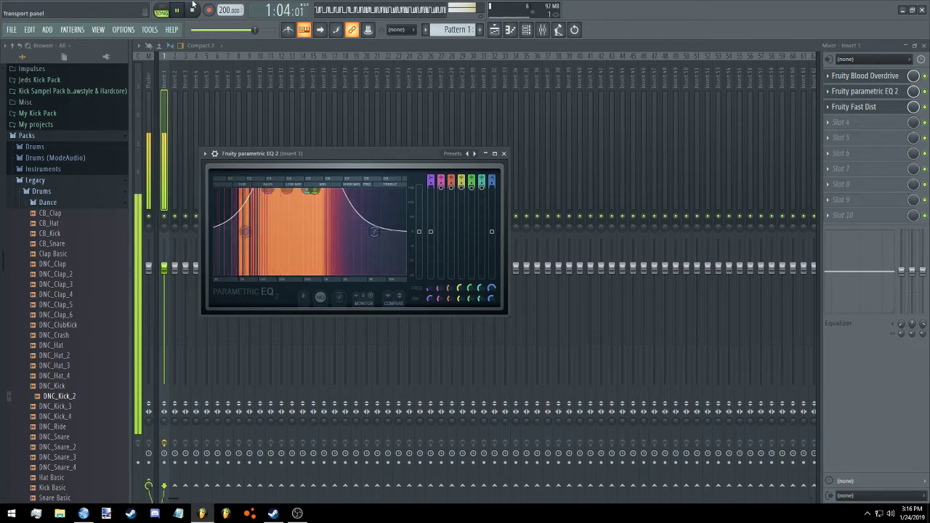
pyautogui.press('space')
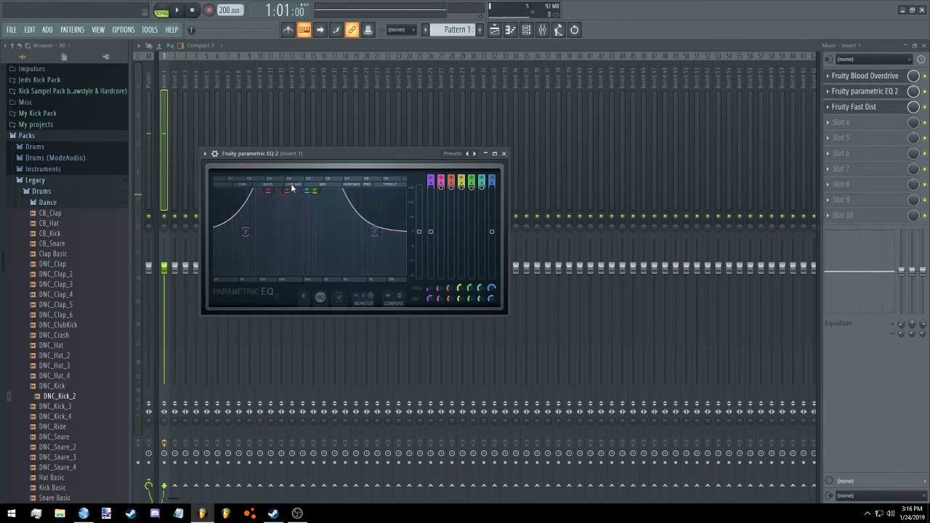
# Try sweeping the boosted band 2 peak slightly back and forth across the bass range of the EQ
pyautogui.moveTo(274, 197); pyautogui.dragTo(279, 198)
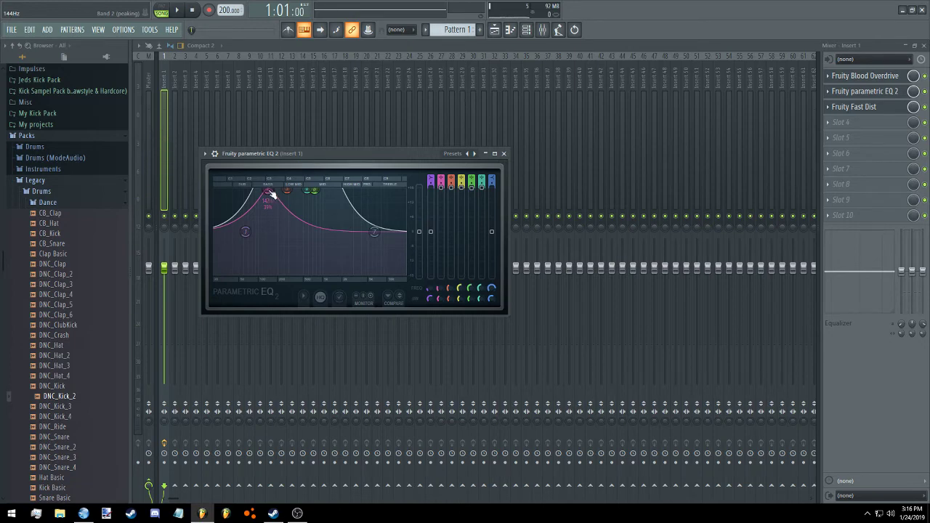
pyautogui.moveTo(271, 195); pyautogui.dragTo(269, 193)
pyautogui.moveTo(274, 197); pyautogui.dragTo(271, 195)
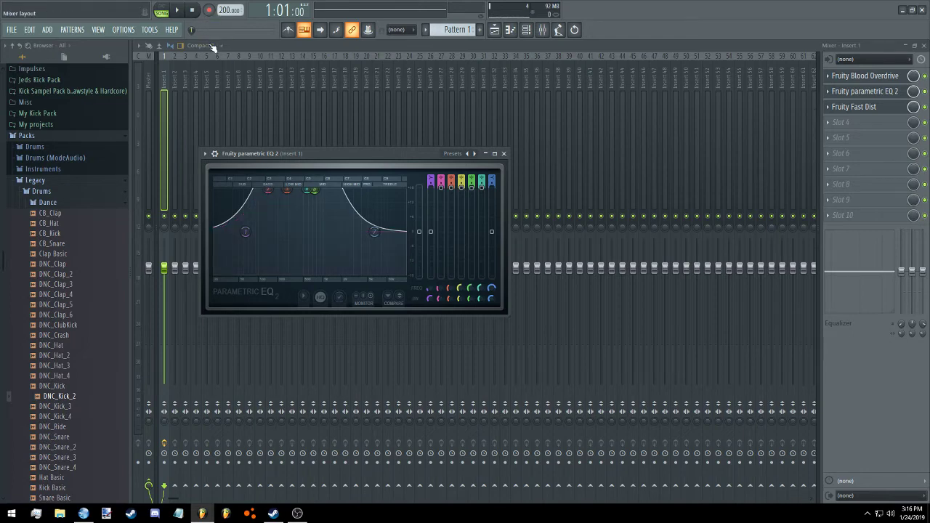
pyautogui.moveTo(268, 191)
pyautogui.mouseDown()
pyautogui.moveTo(239, 191)
pyautogui.moveTo(275, 193)
pyautogui.mouseUp()
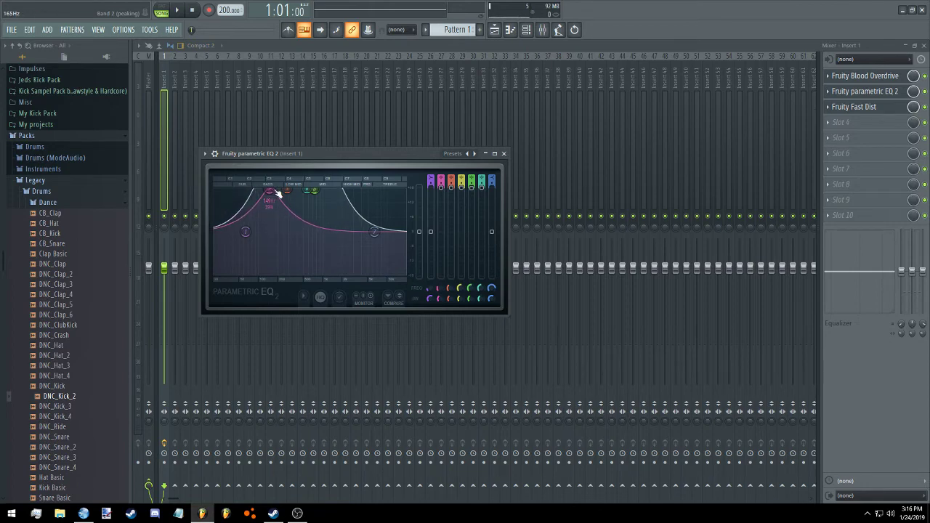
# Create an automation clip for the band 2 frequency of Fruity parametric EQ 2
pyautogui.moveTo(439, 292)
pyautogui.mouseDown()
pyautogui.moveTo(439, 300)
pyautogui.moveTo(439, 291)
pyautogui.mouseUp()
pyautogui.rightClick(440, 290)
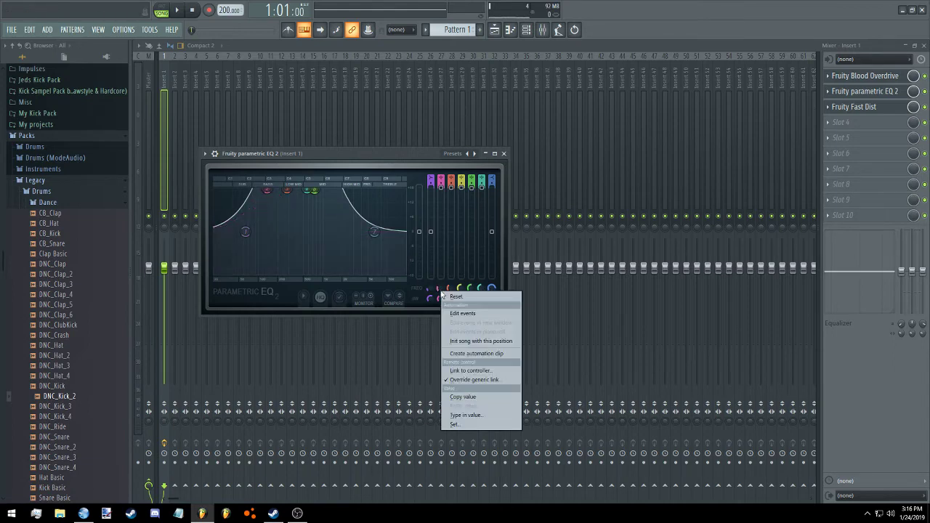
pyautogui.click(479, 354)
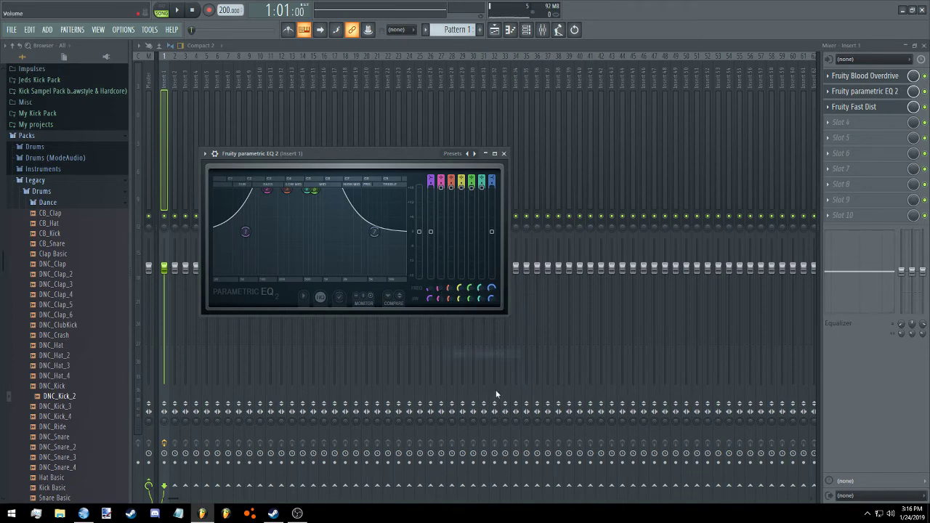
# In the playlist, shorten the band 2 frequency automation clip on track 2 to end together with the kick at 1:05:00
pyautogui.click(495, 30)
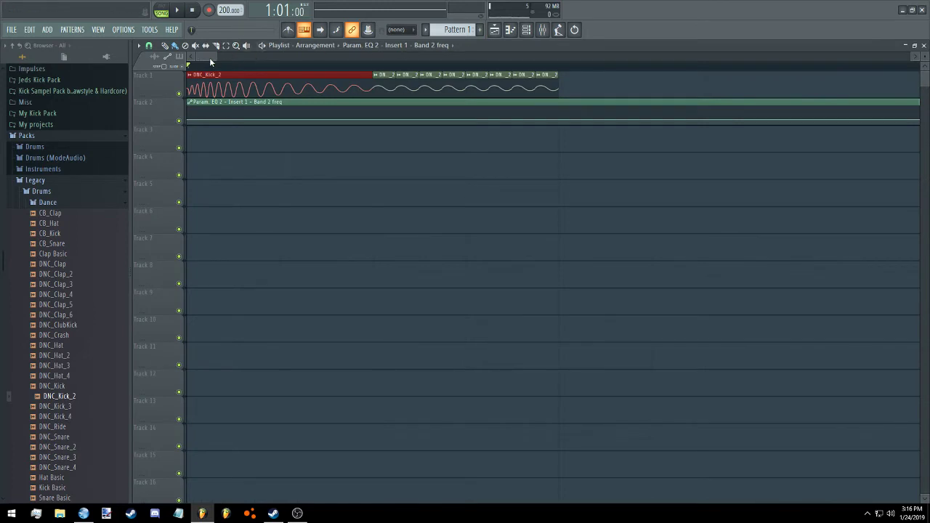
pyautogui.moveTo(210, 58); pyautogui.dragTo(248, 57)
pyautogui.moveTo(314, 67); pyautogui.dragTo(353, 83)
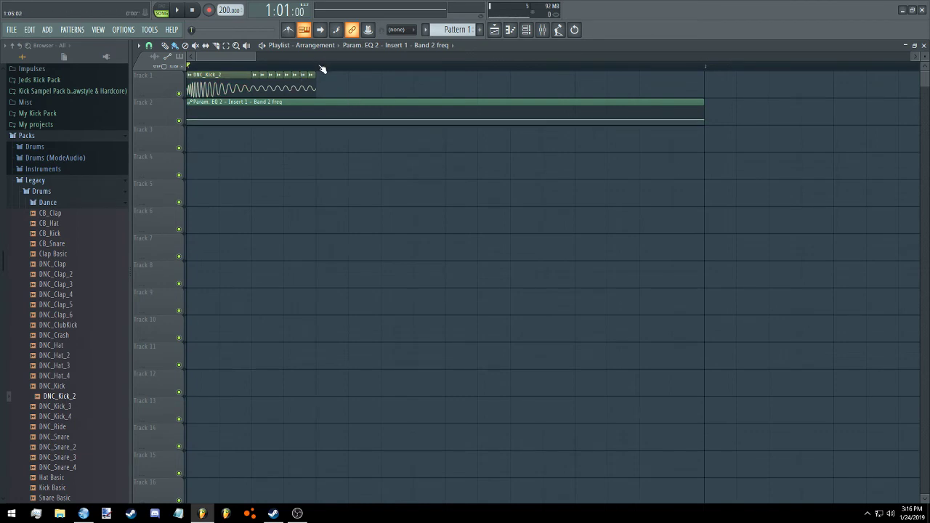
pyautogui.moveTo(314, 67)
pyautogui.mouseDown()
pyautogui.moveTo(198, 64)
pyautogui.moveTo(314, 67)
pyautogui.mouseUp()
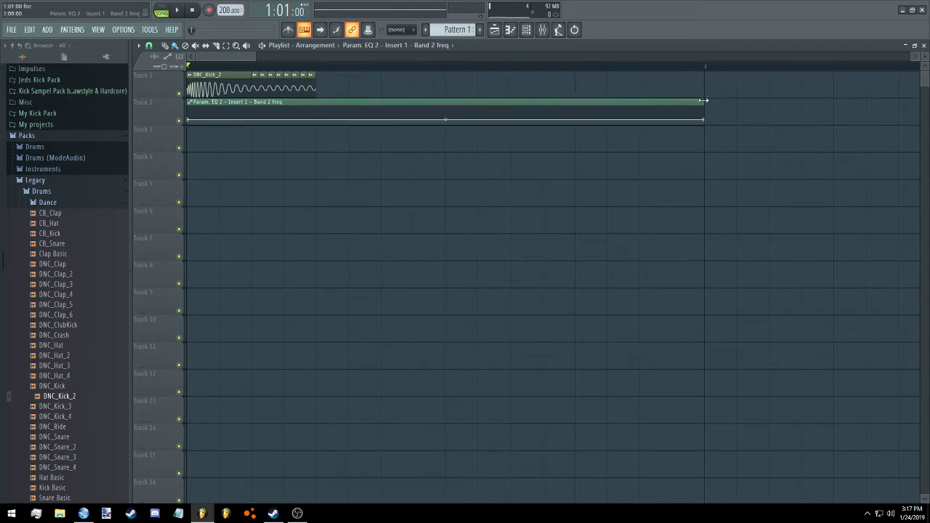
pyautogui.moveTo(703, 101); pyautogui.dragTo(556, 124)
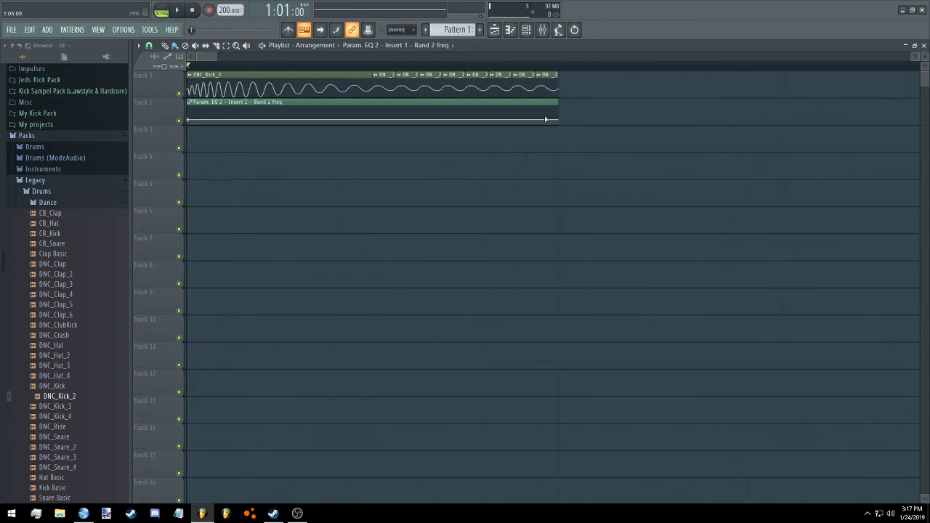
# Move the automation clip's end point to 1:05:00 and lower it to about 13% so the band 2 frequency falls gradually
pyautogui.moveTo(546, 119); pyautogui.dragTo(469, 120)
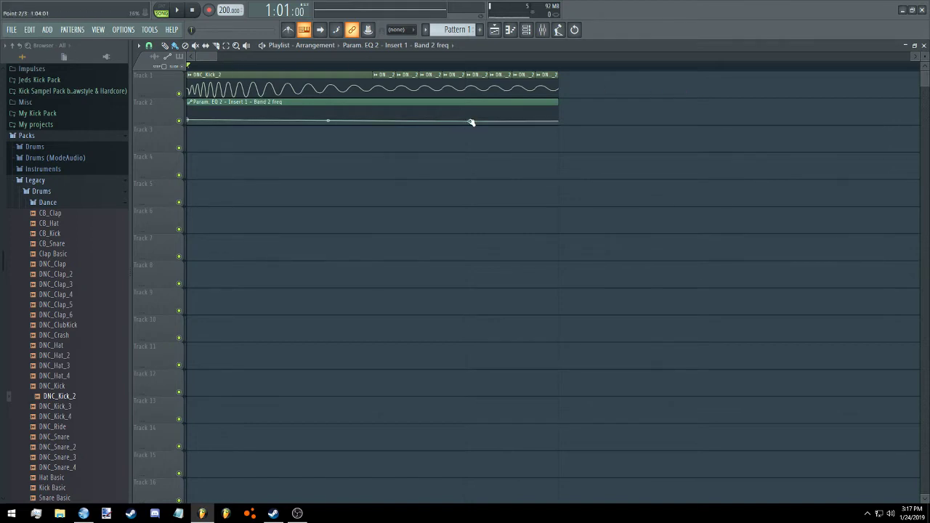
pyautogui.moveTo(471, 122); pyautogui.dragTo(559, 123)
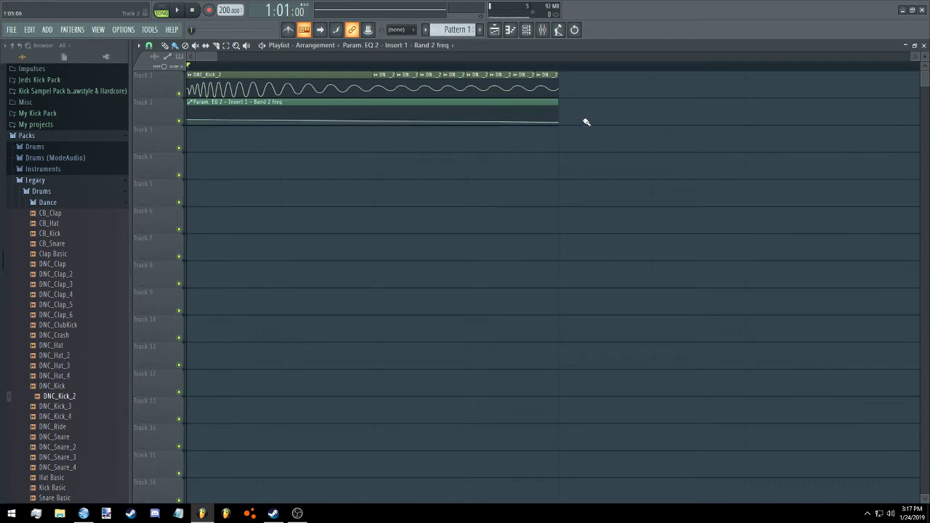
pyautogui.moveTo(560, 123); pyautogui.dragTo(560, 122)
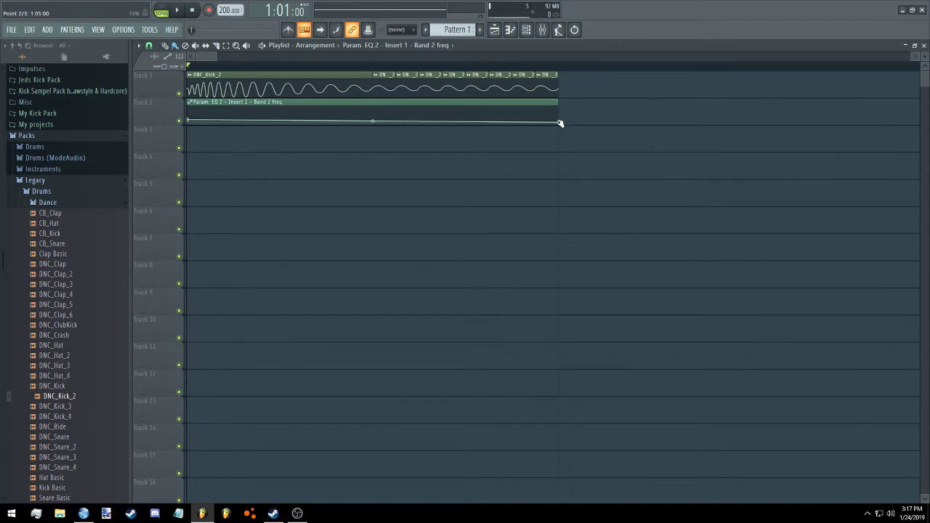
pyautogui.moveTo(559, 123); pyautogui.dragTo(559, 122)
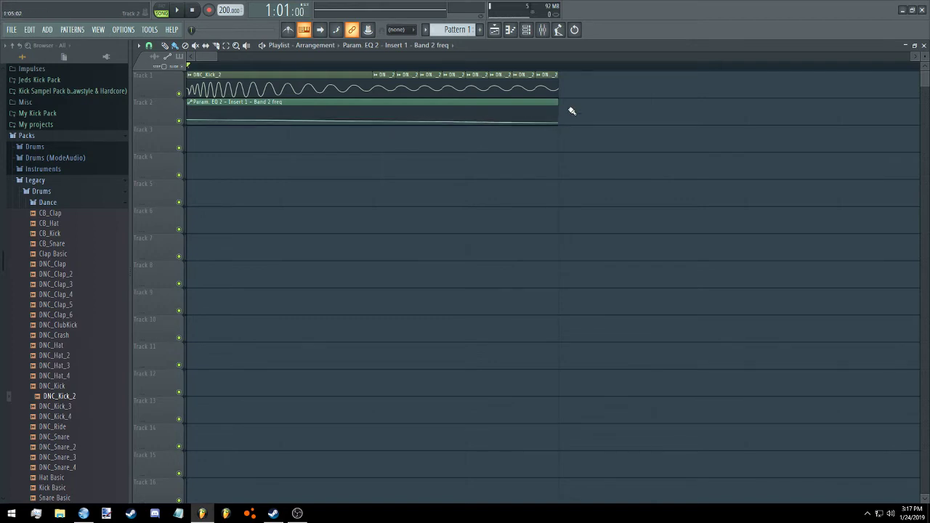
# Bend the Track 2 Band 2 freq automation into a steep early drop, auditioning the kick before and after the change
pyautogui.press('space')
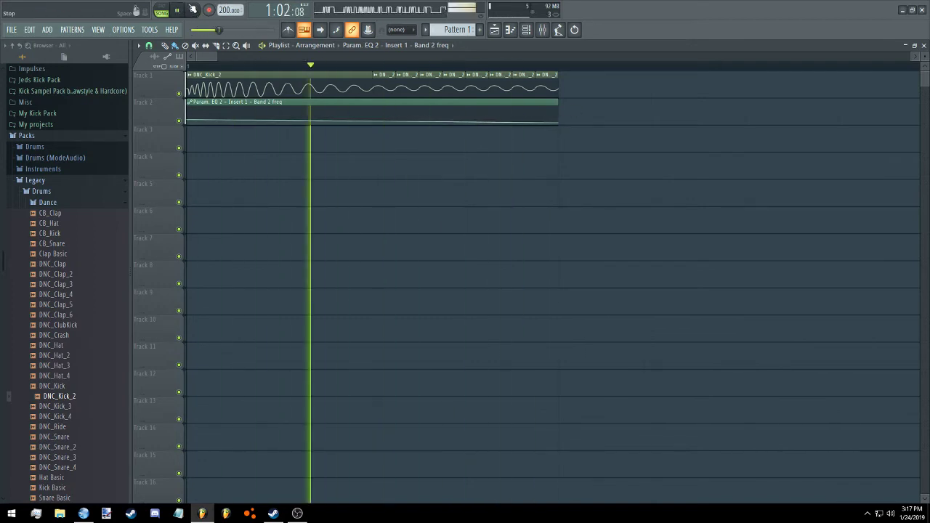
pyautogui.press('space')
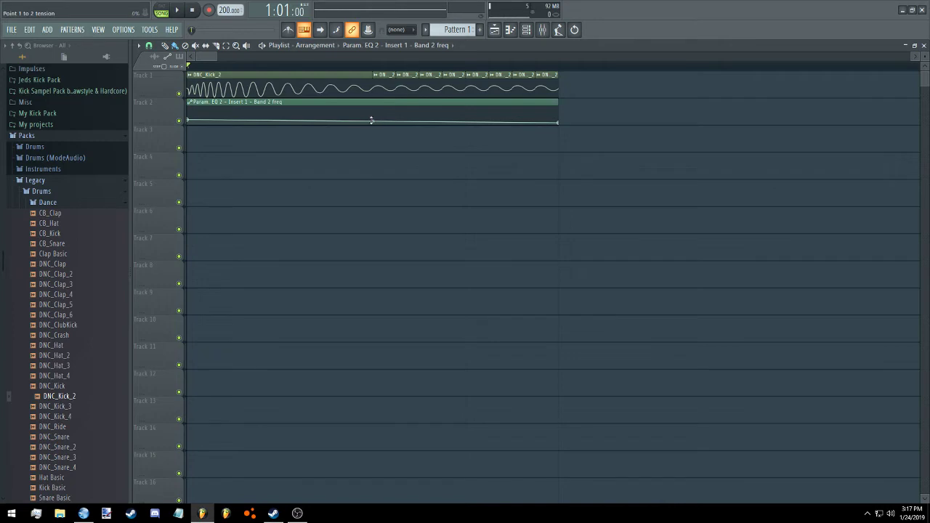
pyautogui.moveTo(372, 120)
pyautogui.mouseDown()
pyautogui.moveTo(372, 95)
pyautogui.moveTo(373, 121)
pyautogui.mouseUp()
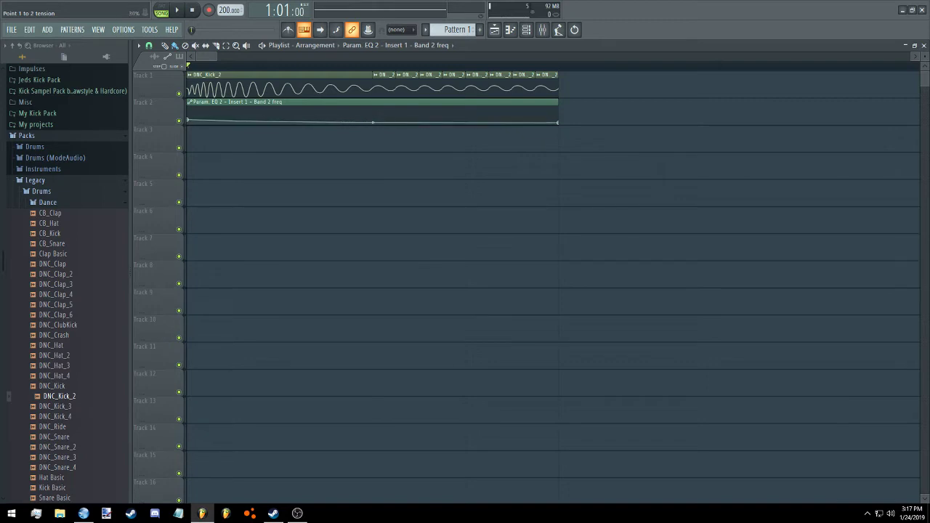
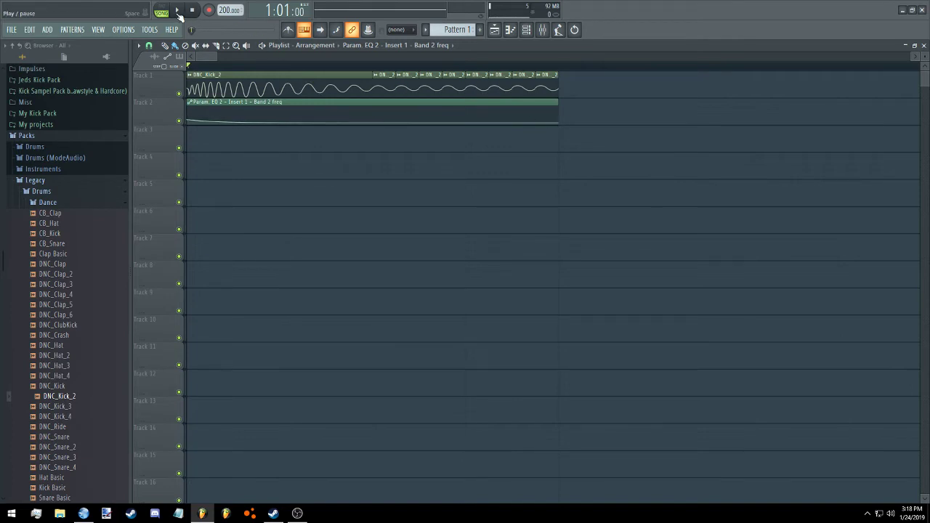
pyautogui.click(179, 15)
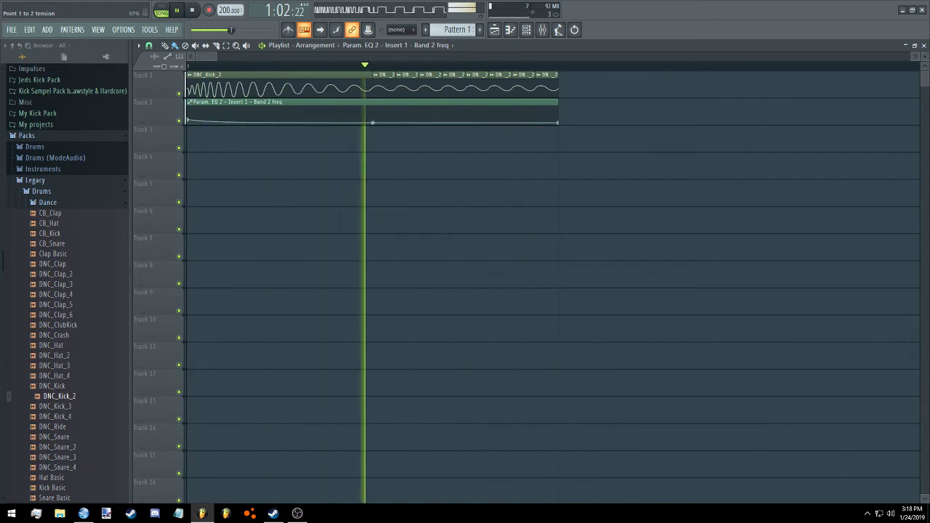
pyautogui.click(192, 10)
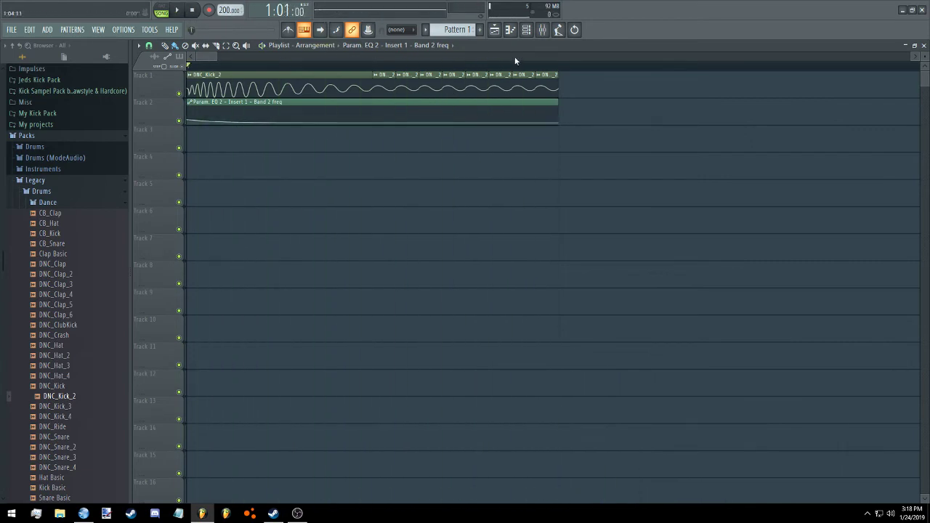
# Open Insert 1's first Fruity Parametric EQ 2 and try raising its band 7 high shelf during playback, then reset it
pyautogui.click(541, 30)
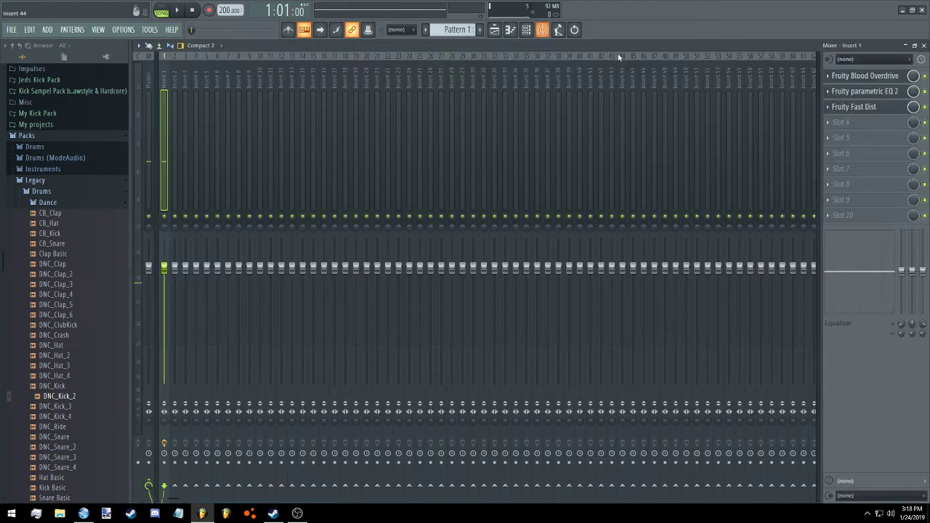
pyautogui.click(857, 107)
pyautogui.click(858, 91)
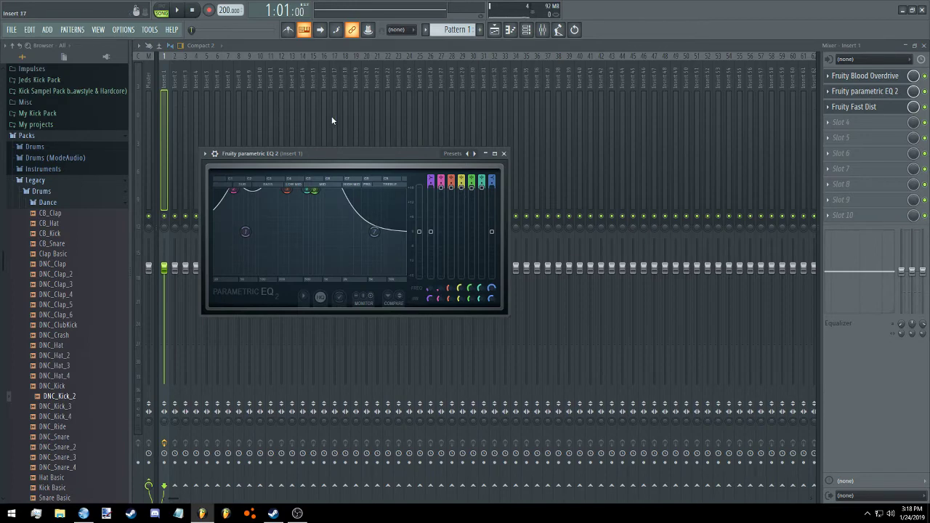
pyautogui.click(178, 10)
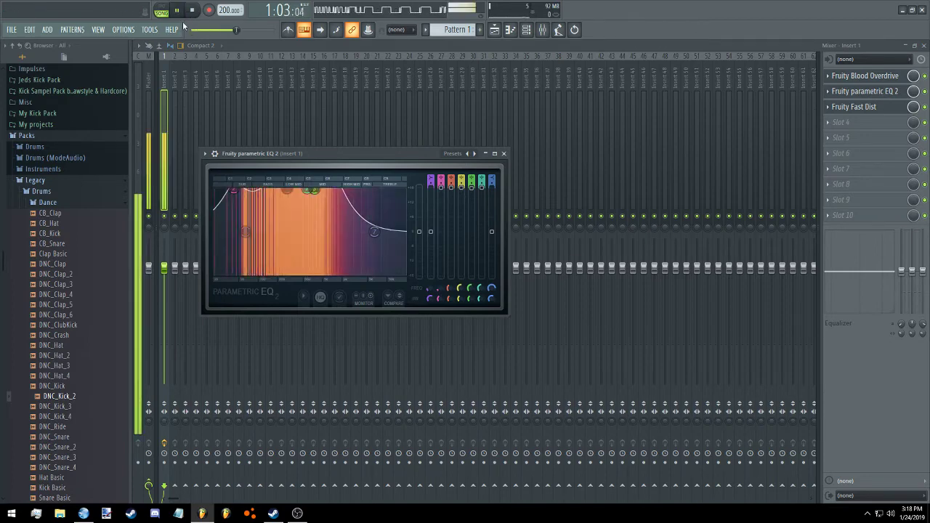
pyautogui.moveTo(245, 231)
pyautogui.mouseDown()
pyautogui.moveTo(240, 206)
pyautogui.moveTo(245, 231)
pyautogui.mouseUp()
pyautogui.moveTo(374, 231); pyautogui.dragTo(359, 201)
pyautogui.rightClick(359, 201)
pyautogui.click(374, 209)
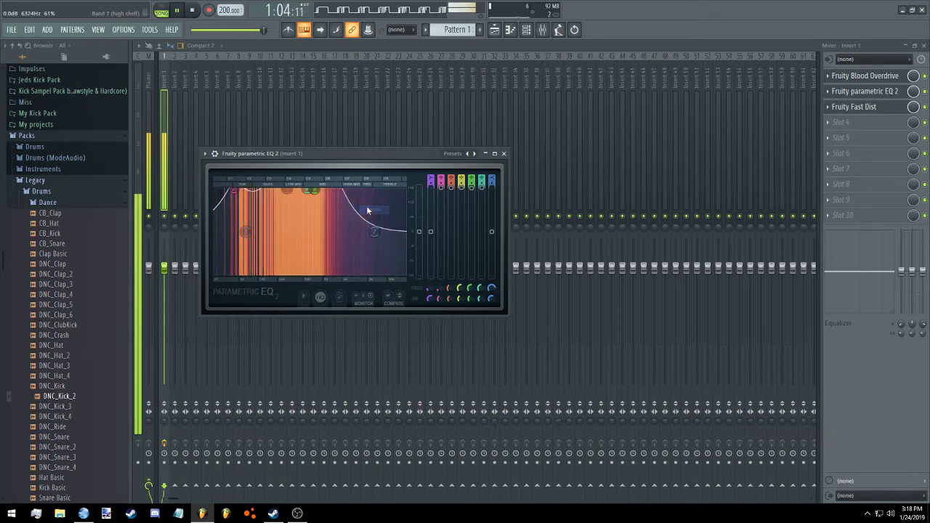
pyautogui.click(193, 10)
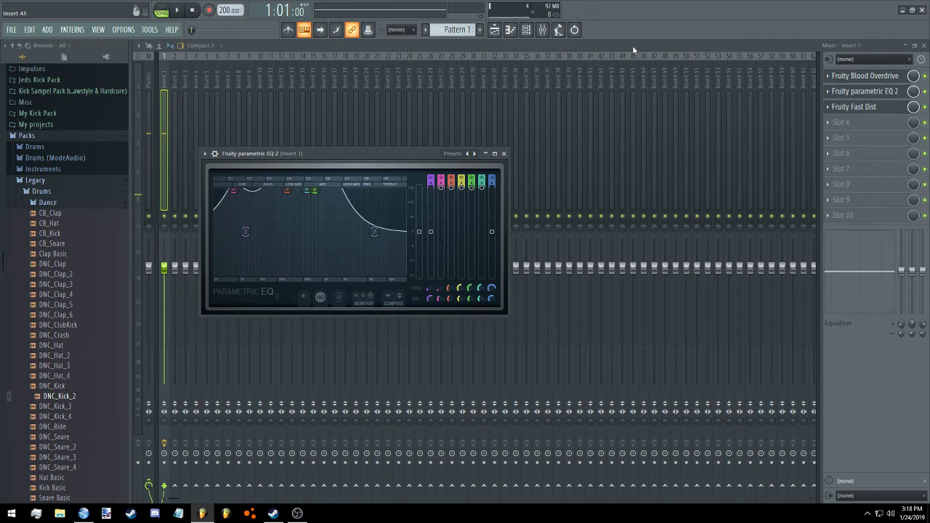
pyautogui.click(866, 128)
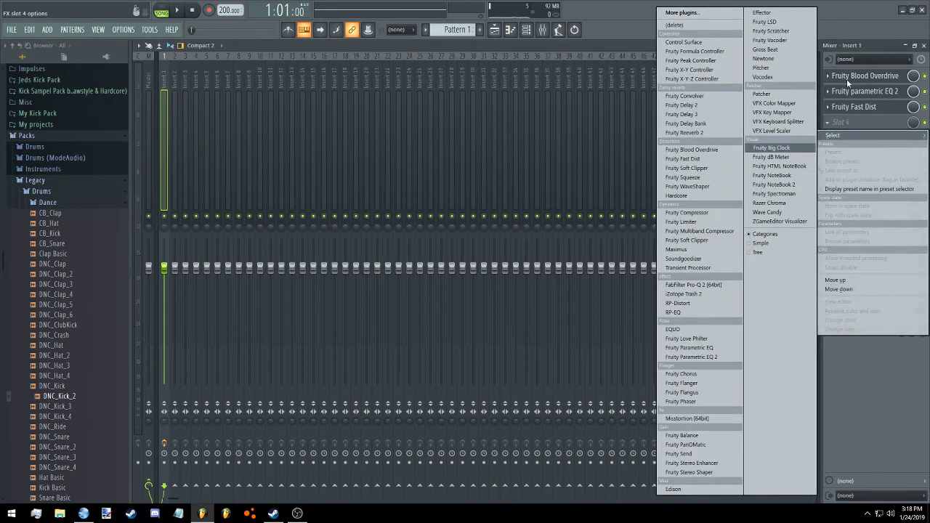
pyautogui.click(857, 96)
pyautogui.click(856, 106)
pyautogui.click(872, 92)
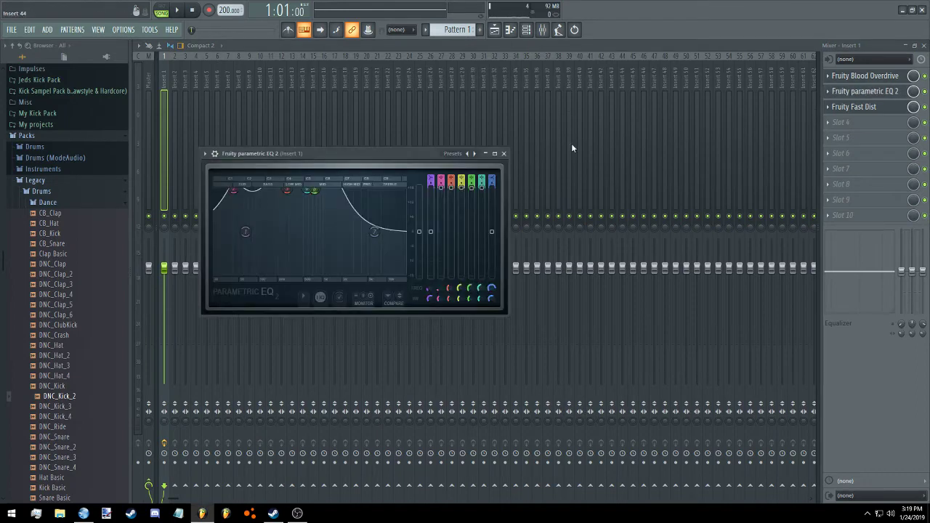
# Load Fruity Parametric EQ 2 into slot 4 of Insert 1, replacing the mistakenly chosen Fruity Parametric EQ
pyautogui.click(873, 118)
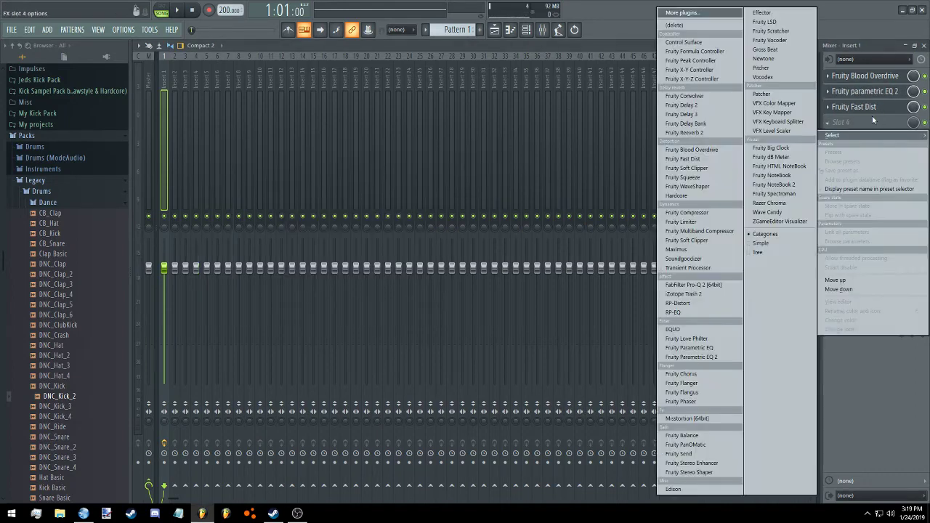
pyautogui.click(705, 348)
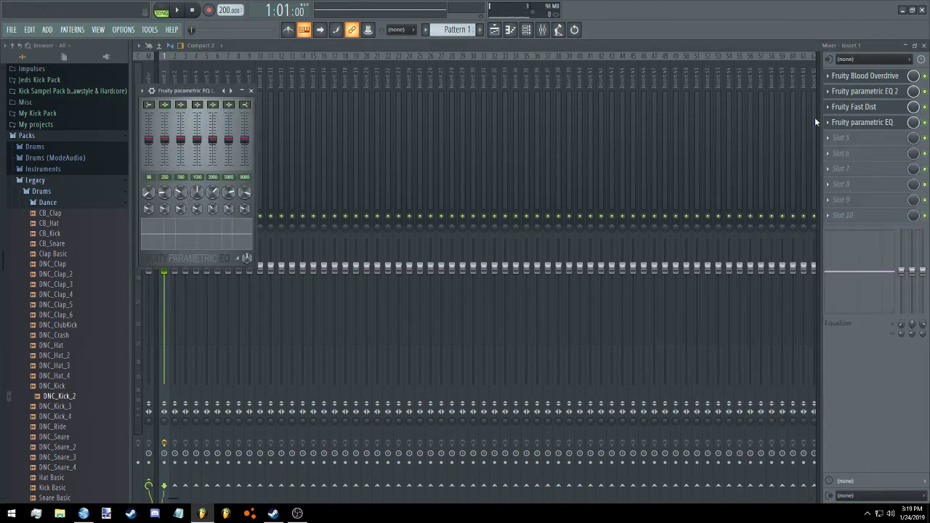
pyautogui.click(827, 123)
pyautogui.moveTo(833, 135)
pyautogui.click(726, 357)
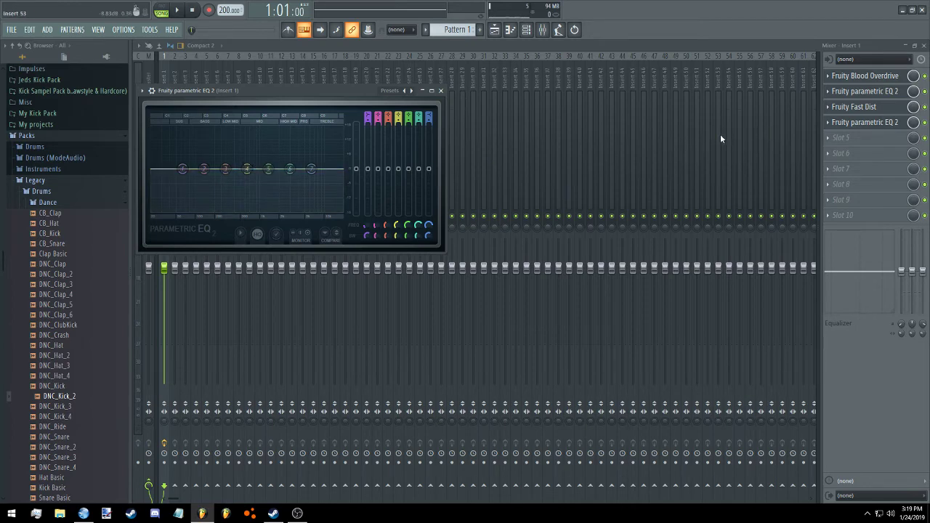
# Try moving the lower bands of the slot 4 equalizer while auditioning the kick
pyautogui.moveTo(226, 168); pyautogui.dragTo(259, 153)
pyautogui.rightClick(259, 154)
pyautogui.click(178, 10)
pyautogui.moveTo(182, 168); pyautogui.dragTo(233, 168)
pyautogui.click(192, 10)
# Load Fruity Fast Dist into slot 5 of Insert 1
pyautogui.click(868, 142)
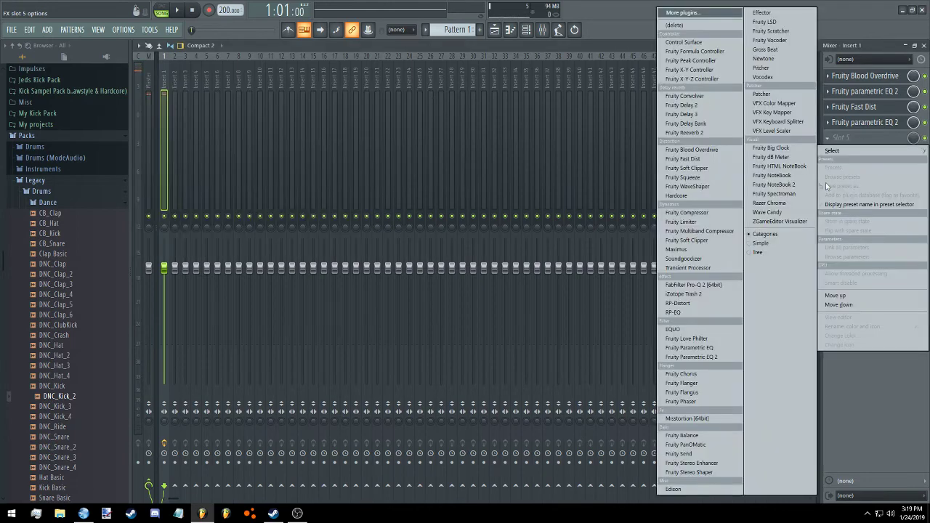
pyautogui.click(706, 158)
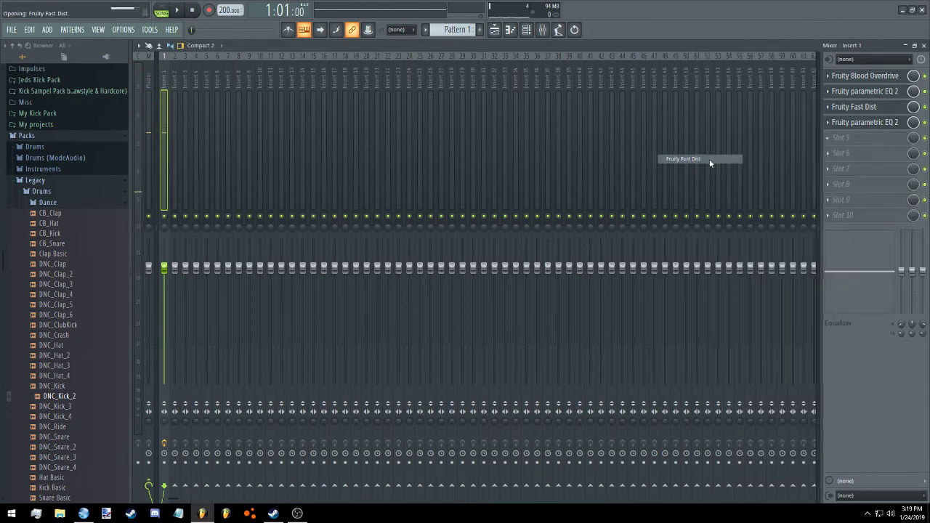
# During playback, boost the slot 4 equalizer's band 4 by 18 dB at about 654 Hz and band 2 strongly in the sub range
pyautogui.click(874, 127)
pyautogui.click(177, 10)
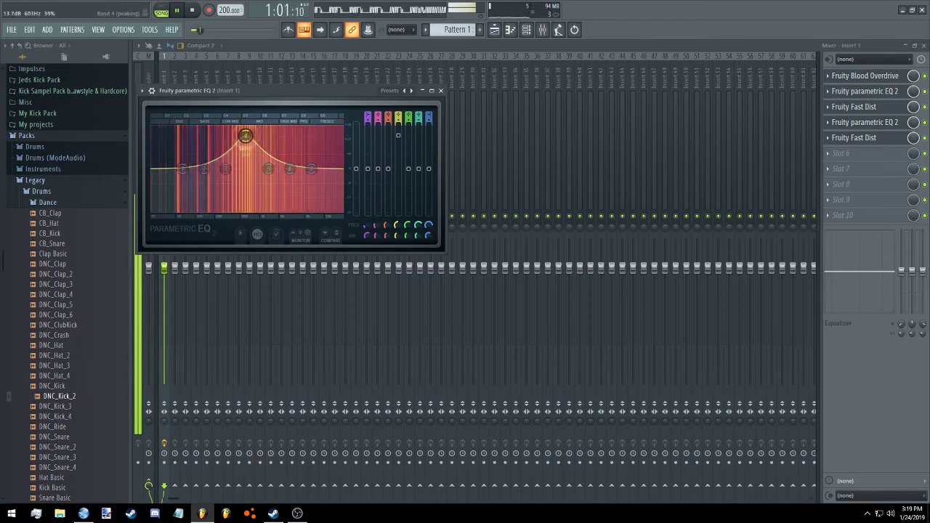
pyautogui.moveTo(245, 136); pyautogui.dragTo(247, 127)
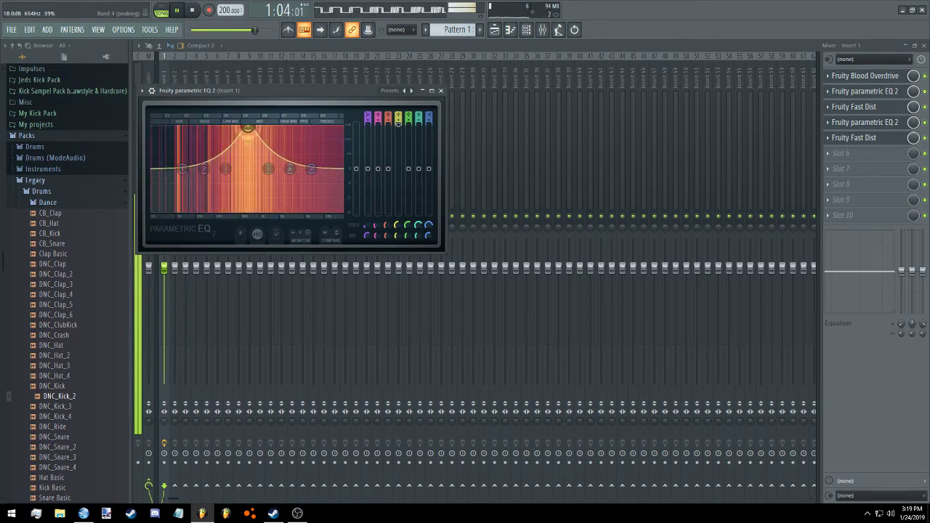
pyautogui.moveTo(226, 168); pyautogui.dragTo(179, 128)
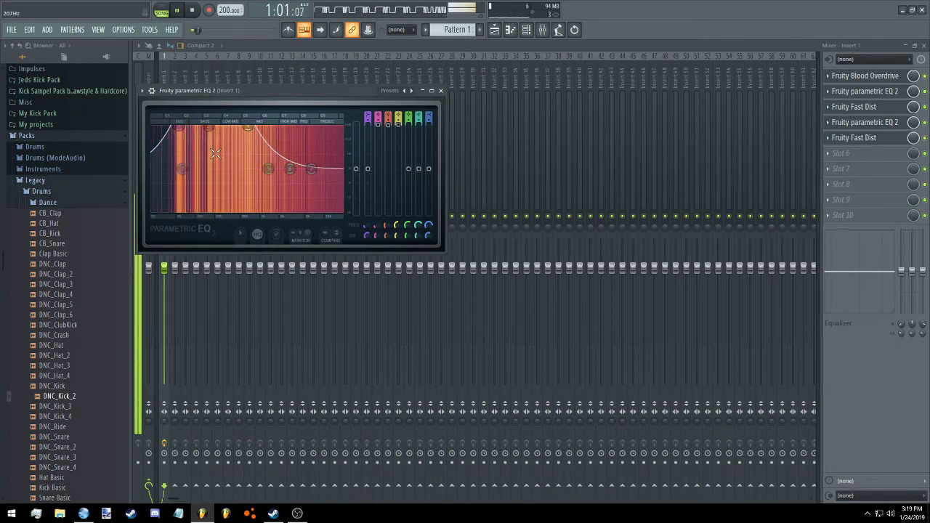
# Try a deep band 3 cut in the bass range, reset it, and raise the band 7 high shelf slightly
pyautogui.moveTo(215, 154); pyautogui.dragTo(215, 210)
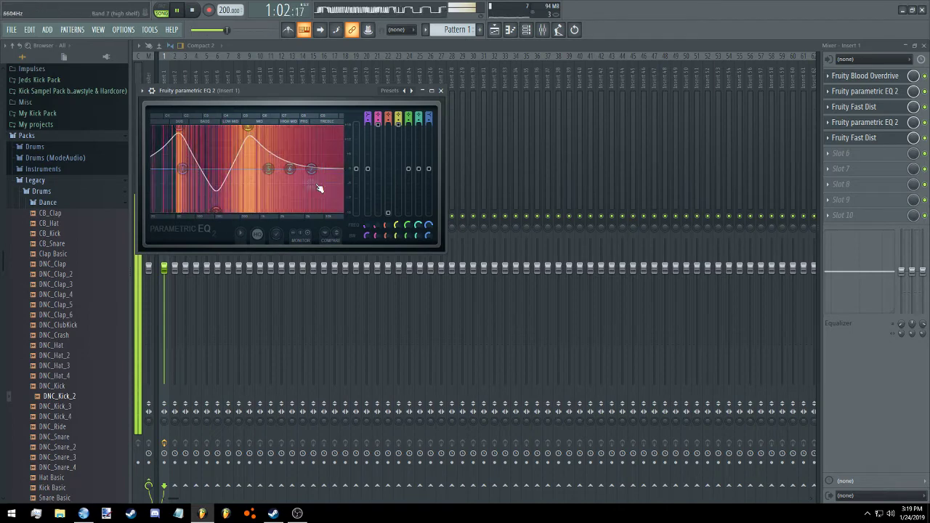
pyautogui.moveTo(319, 189); pyautogui.dragTo(312, 161)
pyautogui.rightClick(218, 210)
pyautogui.click(230, 225)
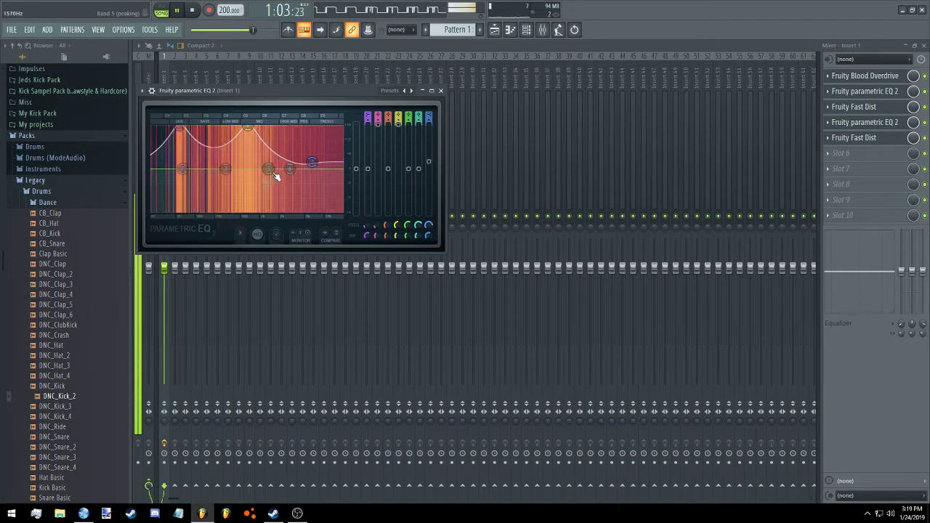
# Boost band 5 by 11 dB at about 1231 Hz and the band 1 low shelf by about 11.3 dB at 58 Hz
pyautogui.moveTo(247, 128); pyautogui.dragTo(265, 141)
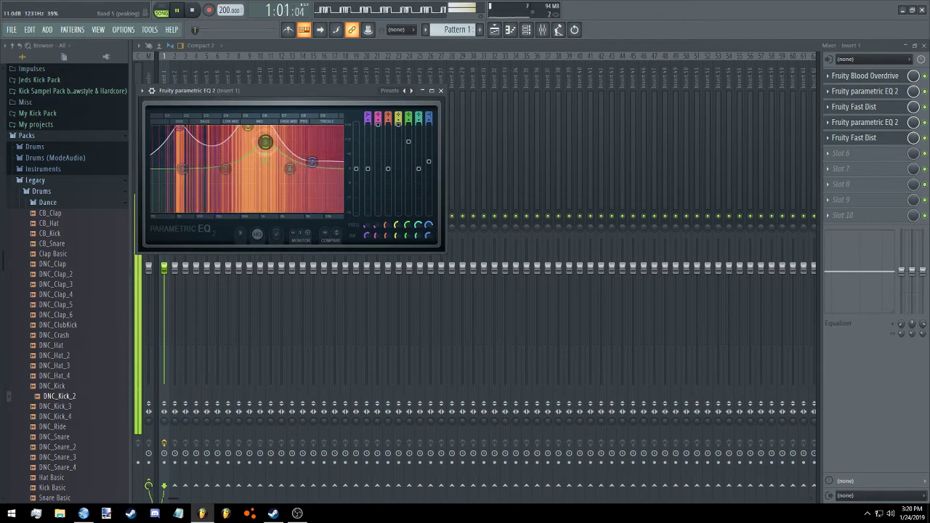
pyautogui.moveTo(280, 172); pyautogui.dragTo(180, 142)
pyautogui.rightClick(216, 144)
pyautogui.click(225, 156)
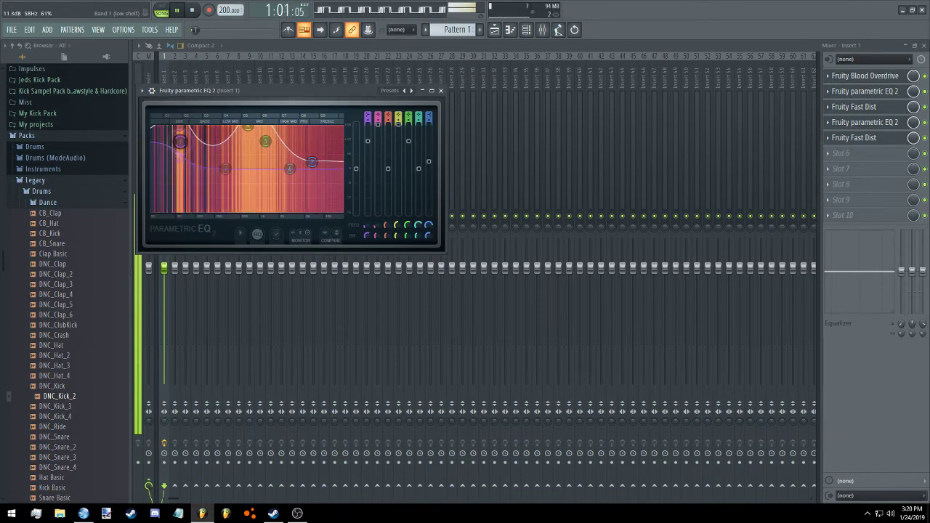
# Try the band 4 boost at about 265 Hz while the kick plays, then stop playback
pyautogui.moveTo(236, 136)
pyautogui.mouseDown()
pyautogui.moveTo(250, 133)
pyautogui.moveTo(222, 127)
pyautogui.mouseUp()
pyautogui.moveTo(232, 178); pyautogui.dragTo(266, 141)
pyautogui.rightClick(236, 128)
pyautogui.click(251, 157)
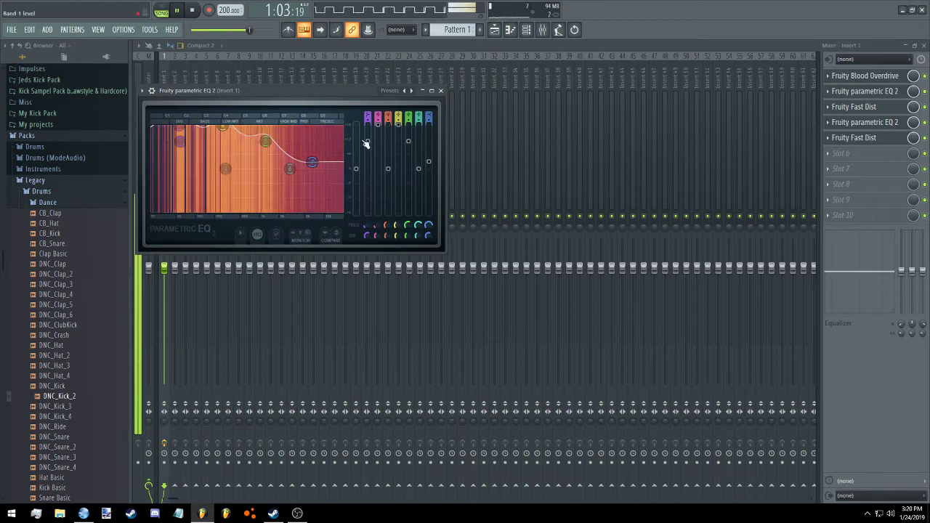
pyautogui.click(192, 10)
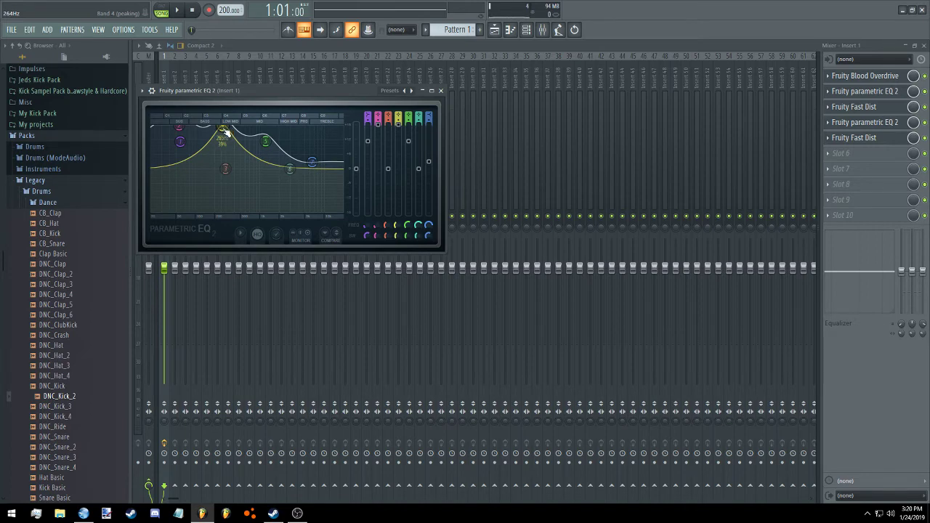
# Move the band 4 boost to about 1054 Hz and create an automation clip for its frequency
pyautogui.moveTo(229, 127); pyautogui.dragTo(256, 128)
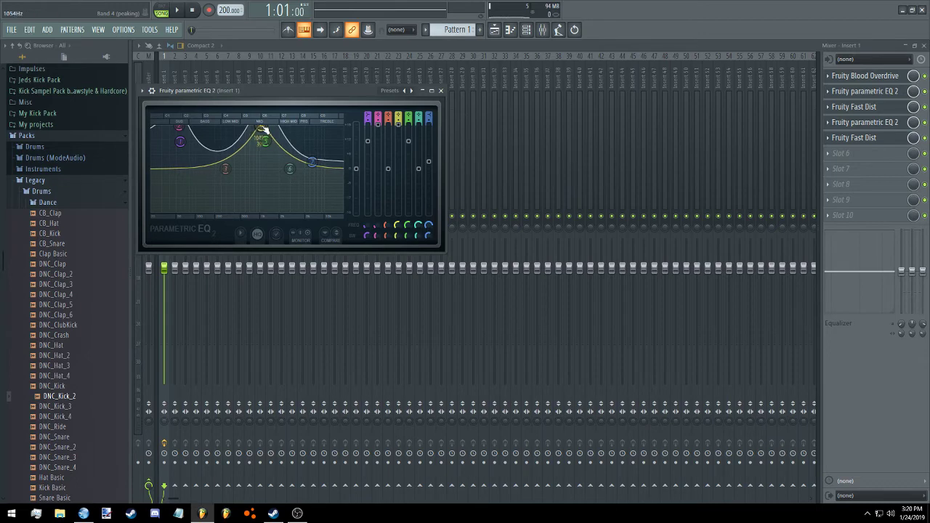
pyautogui.moveTo(266, 133); pyautogui.dragTo(263, 129)
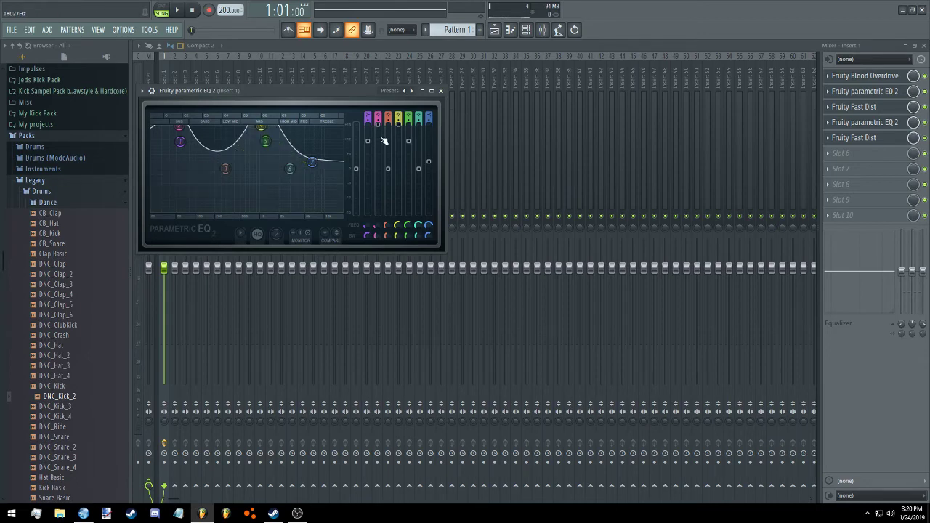
pyautogui.rightClick(403, 225)
pyautogui.click(421, 287)
# In the playlist, shape the Band 4 freq automation into an early drop with a point at 1:05:00 around 34%, and audition it
pyautogui.click(495, 30)
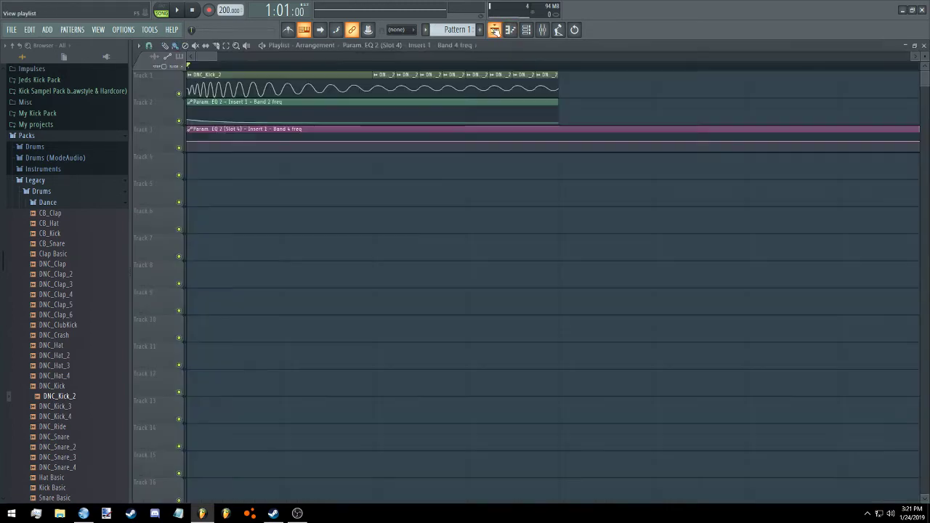
pyautogui.moveTo(554, 151); pyautogui.dragTo(560, 147)
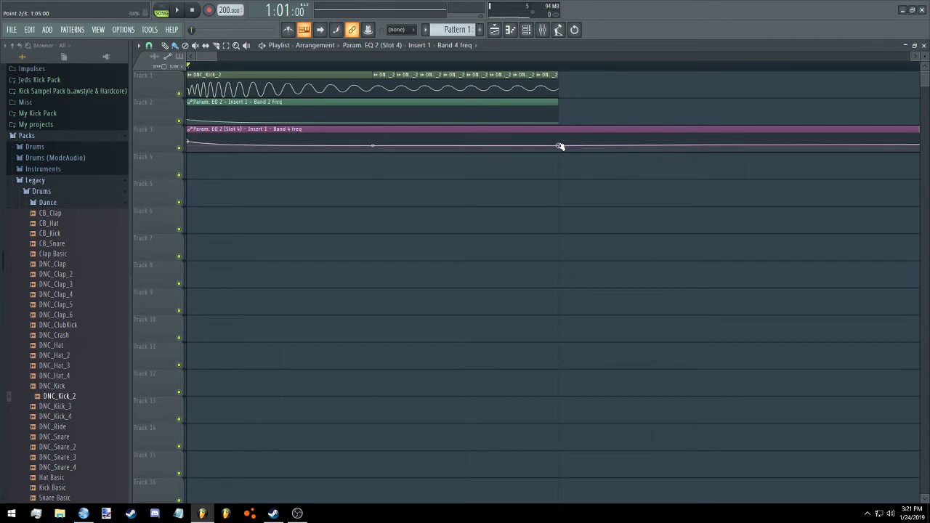
pyautogui.click(177, 10)
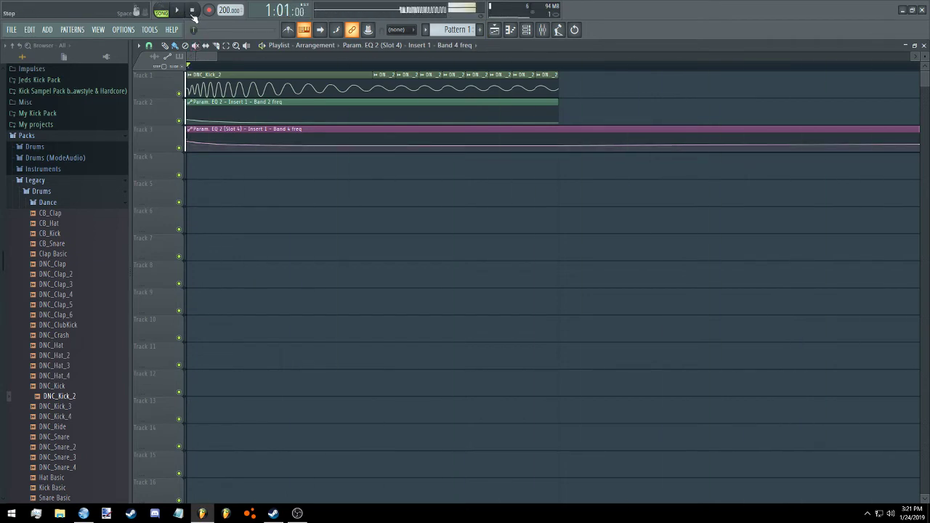
# Shorten the Band 4 freq automation clip to end with the kick clips and play the arrangement
pyautogui.scroll(-3, 509, 116)
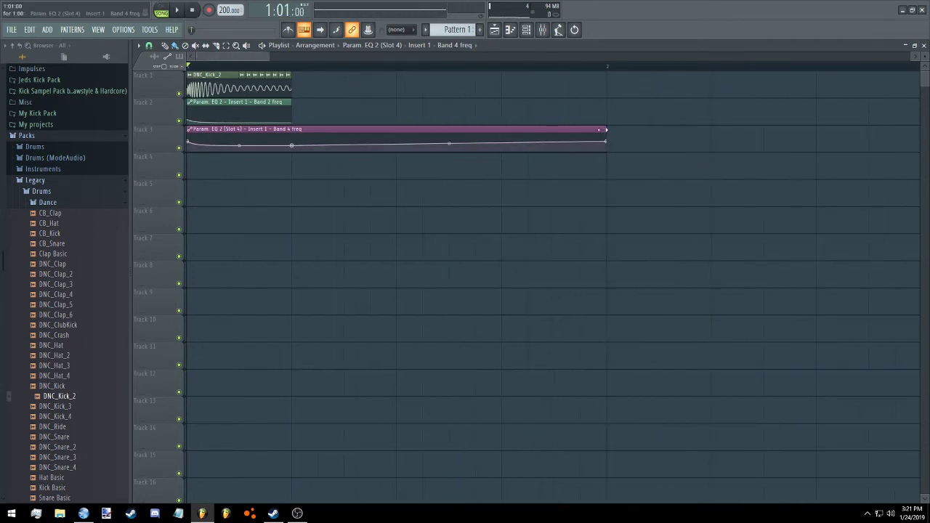
pyautogui.moveTo(606, 130); pyautogui.dragTo(324, 115)
pyautogui.moveTo(204, 33); pyautogui.dragTo(232, 32)
pyautogui.press('space')
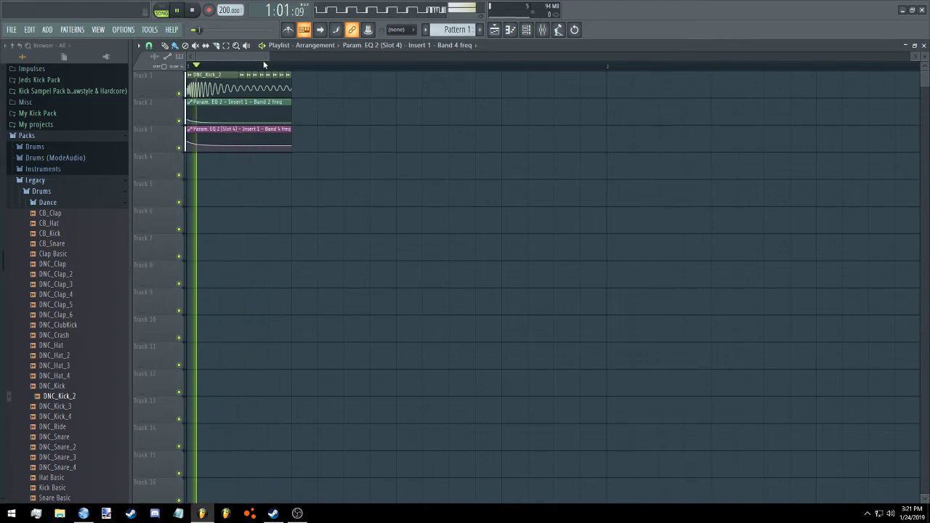
pyautogui.scroll(3, 269, 109)
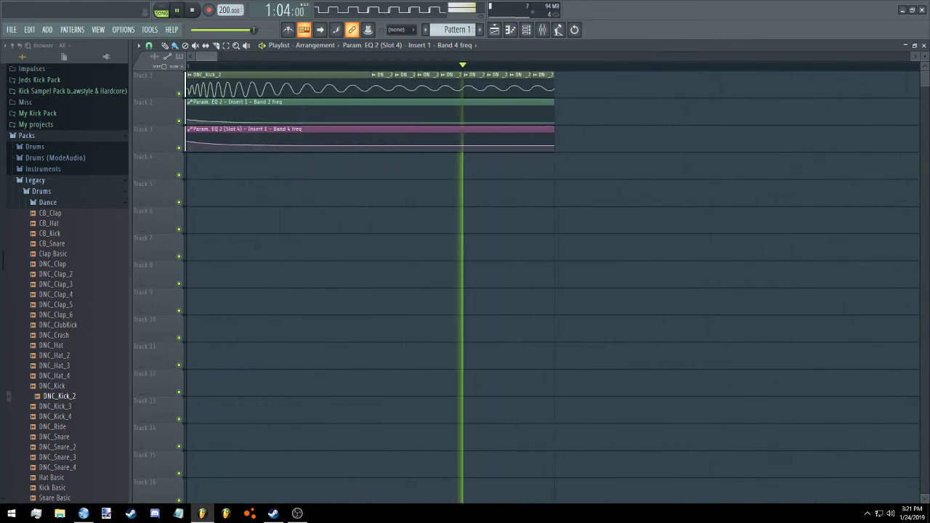
# Try a point at 1:02:00 between about 53% and 58% in the Band 4 freq automation, then delete it
pyautogui.click(280, 143)
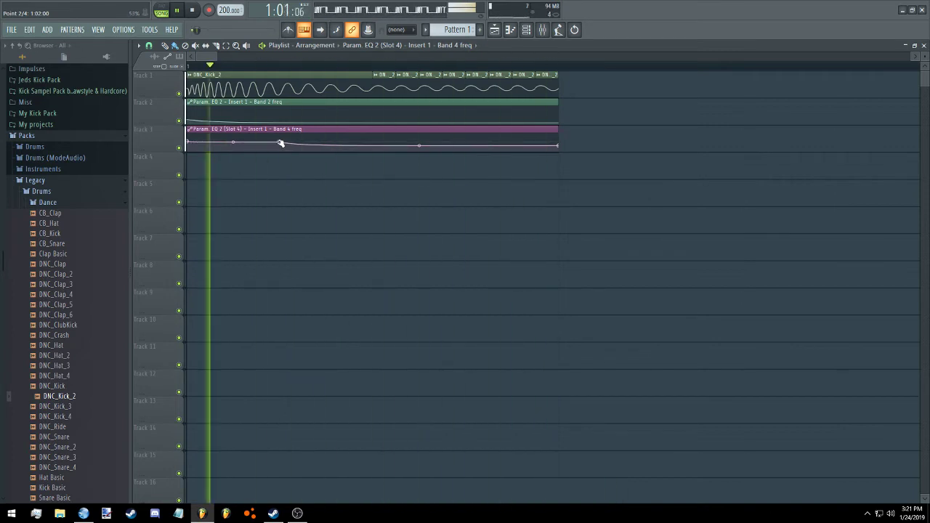
pyautogui.rightClick(195, 147)
pyautogui.press('Escape')
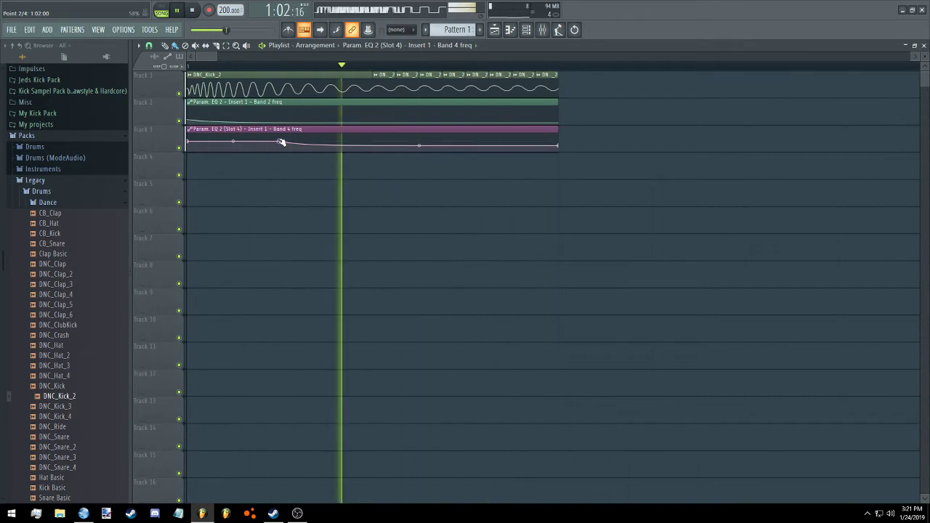
pyautogui.rightClick(282, 142)
pyautogui.click(288, 153)
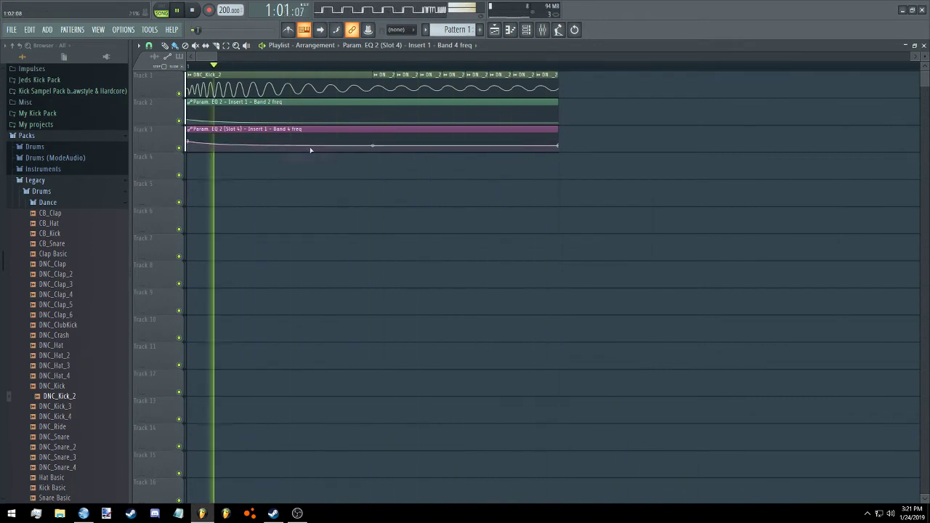
# Reshape the Band 4 freq automation into a gentle straight downward slope with a slightly lower start point, then stop playback
pyautogui.rightClick(377, 152)
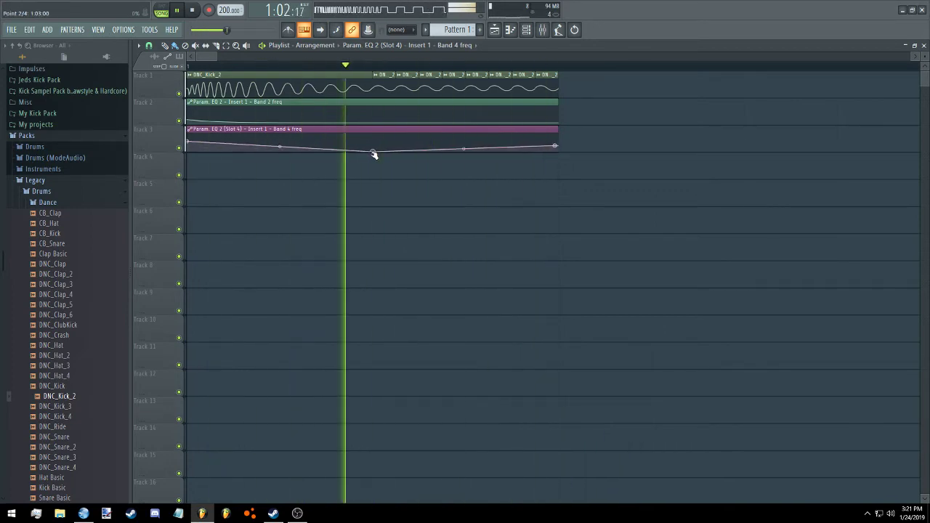
pyautogui.moveTo(377, 153); pyautogui.dragTo(374, 149)
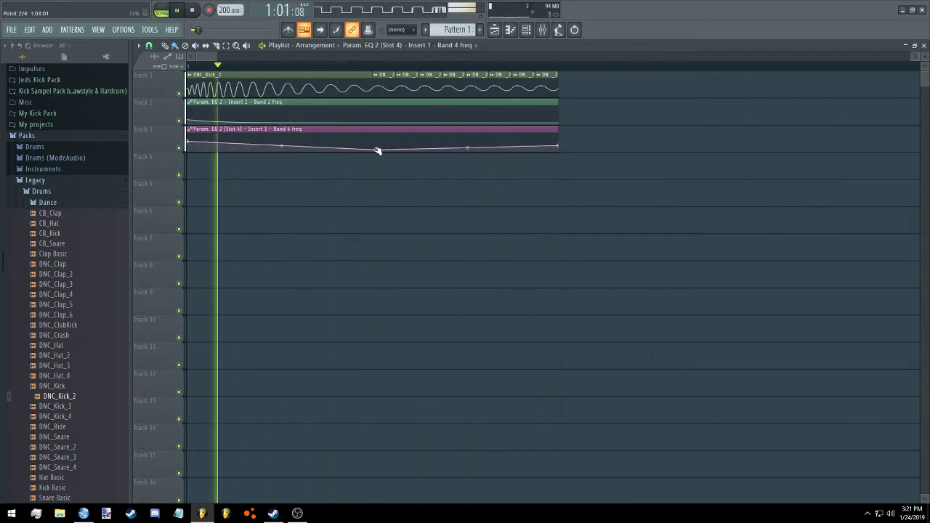
pyautogui.rightClick(378, 150)
pyautogui.click(393, 163)
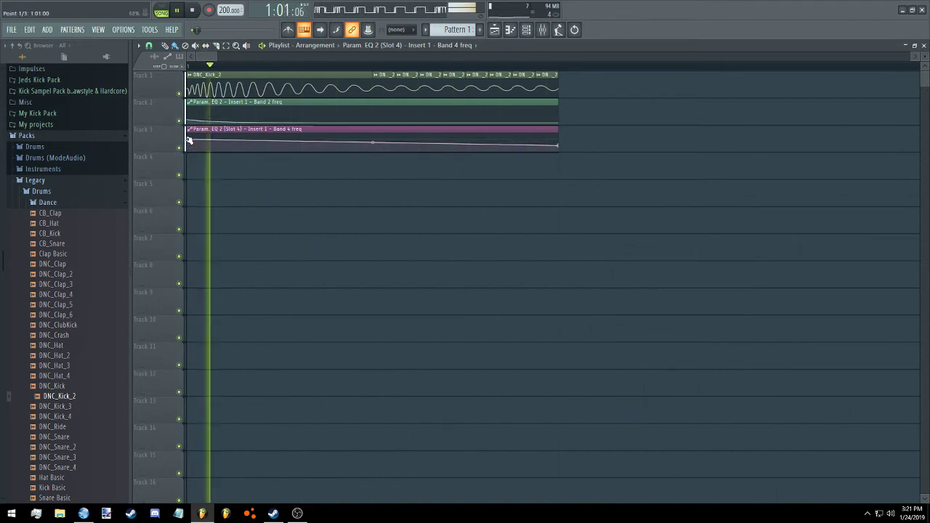
pyautogui.moveTo(189, 140); pyautogui.dragTo(189, 143)
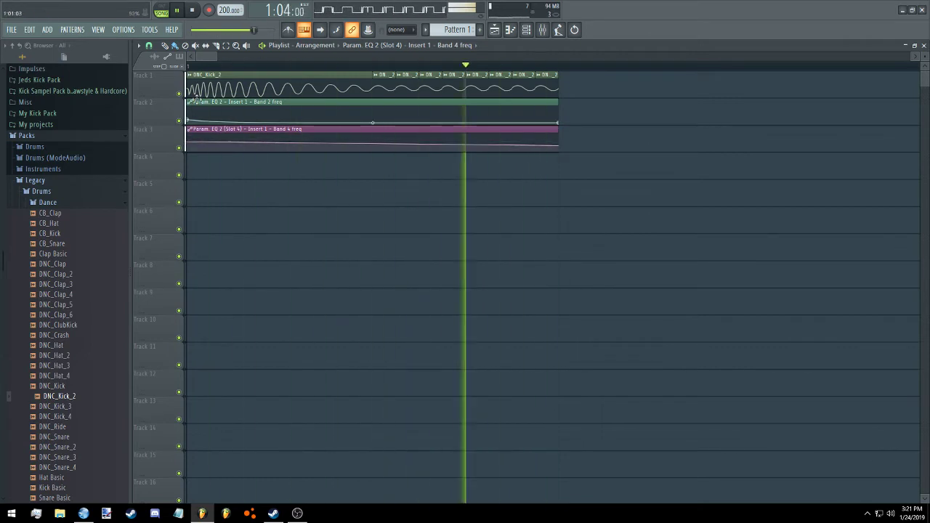
pyautogui.press('space')
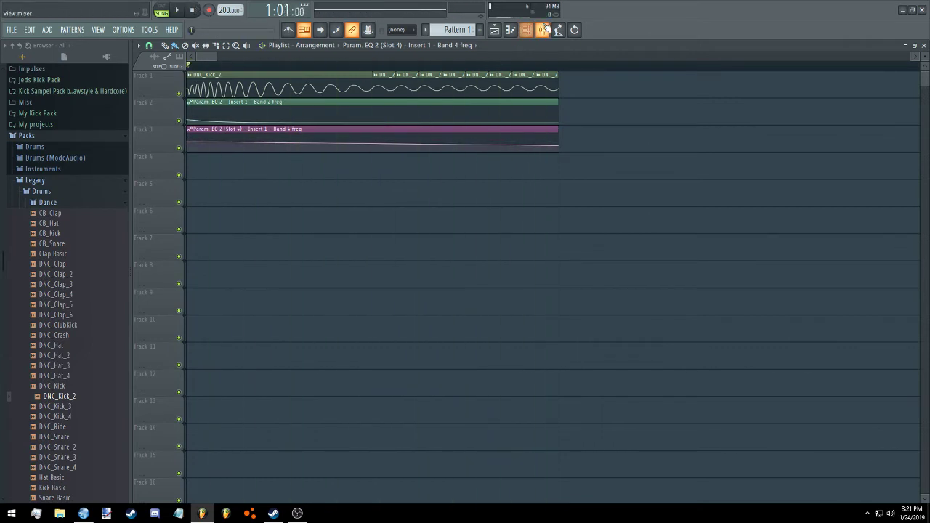
# Bypass the slot 4 EQ and slot 5 Fruity Fast Dist on Insert 1 and audition the kick without them
pyautogui.click(543, 29)
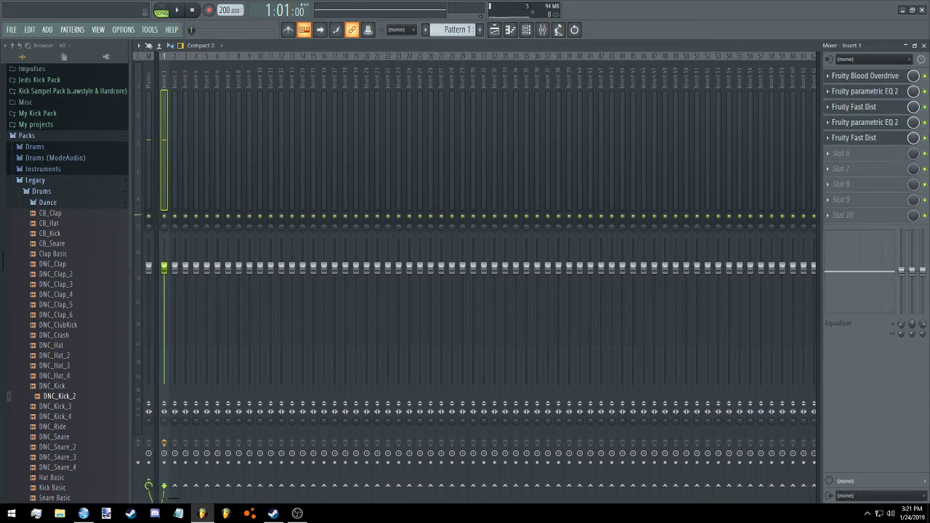
pyautogui.click(925, 137)
pyautogui.click(176, 10)
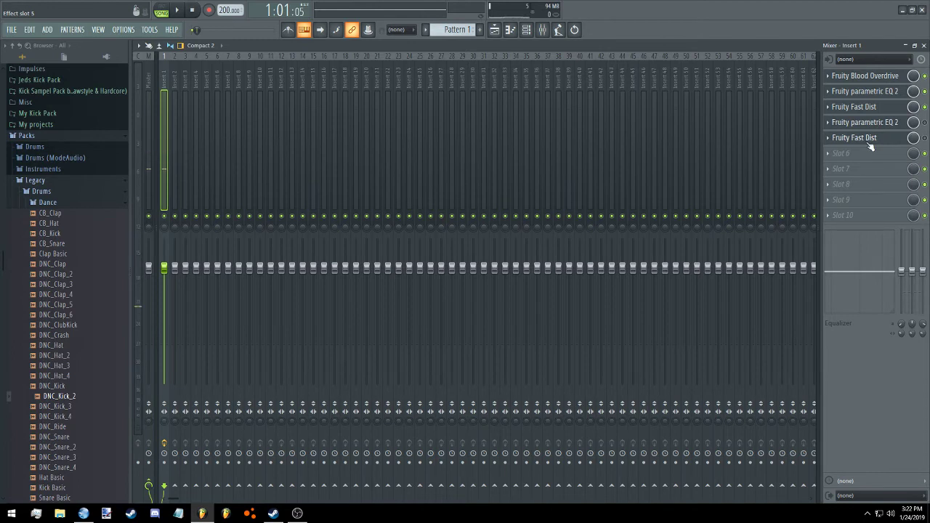
# Replace the slot 4 effect on Insert 1 with a fresh Fruity Parametric EQ 2 and reset its band 4
pyautogui.click(829, 127)
pyautogui.moveTo(834, 135)
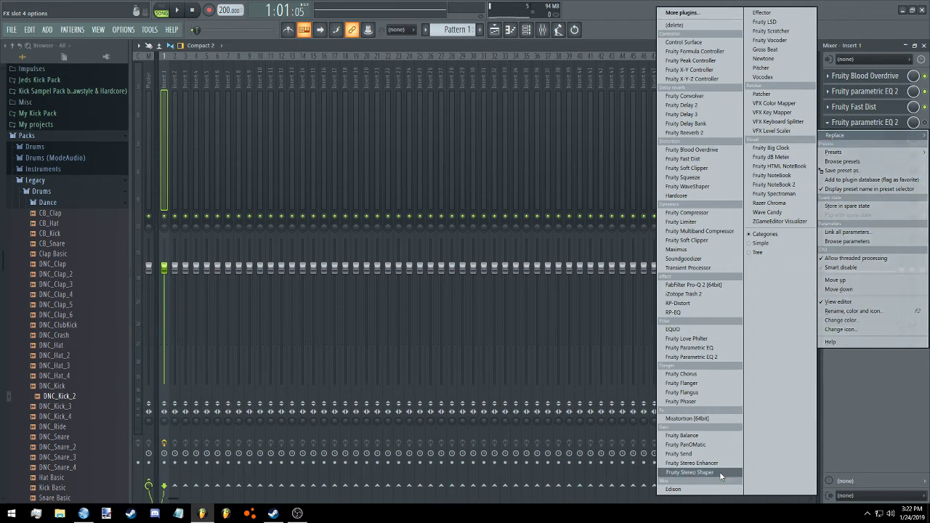
pyautogui.click(706, 358)
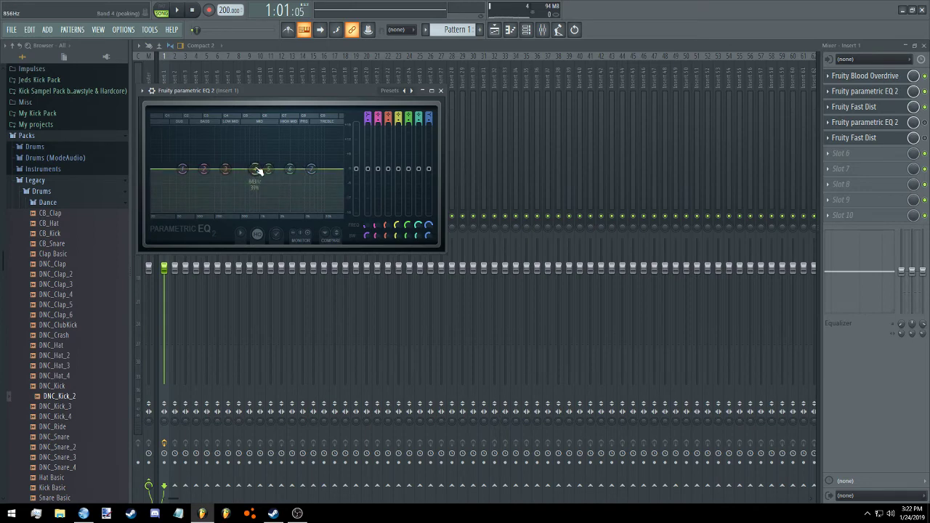
pyautogui.moveTo(259, 172); pyautogui.dragTo(249, 172)
pyautogui.rightClick(251, 172)
pyautogui.click(266, 181)
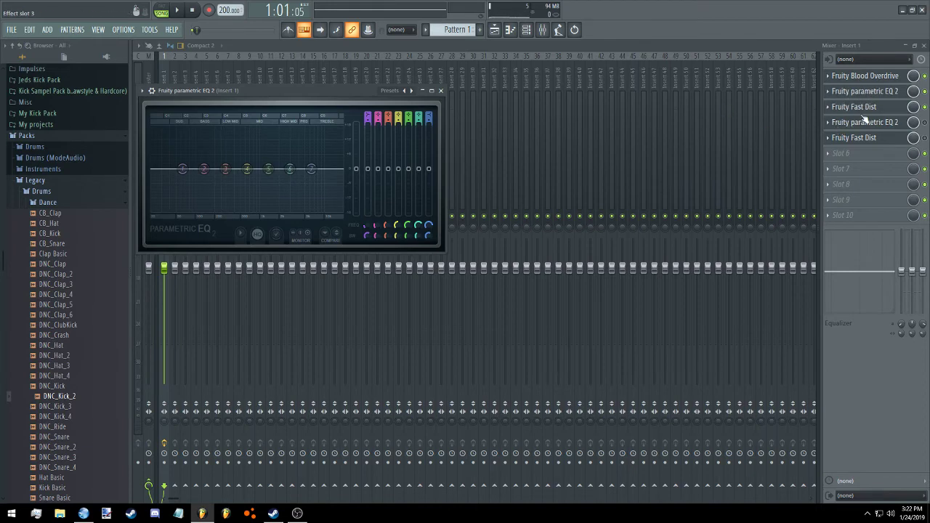
# Replace the Fruity Fast Dist in slot 5 of Insert 1 with Edison
pyautogui.click(830, 138)
pyautogui.moveTo(843, 150)
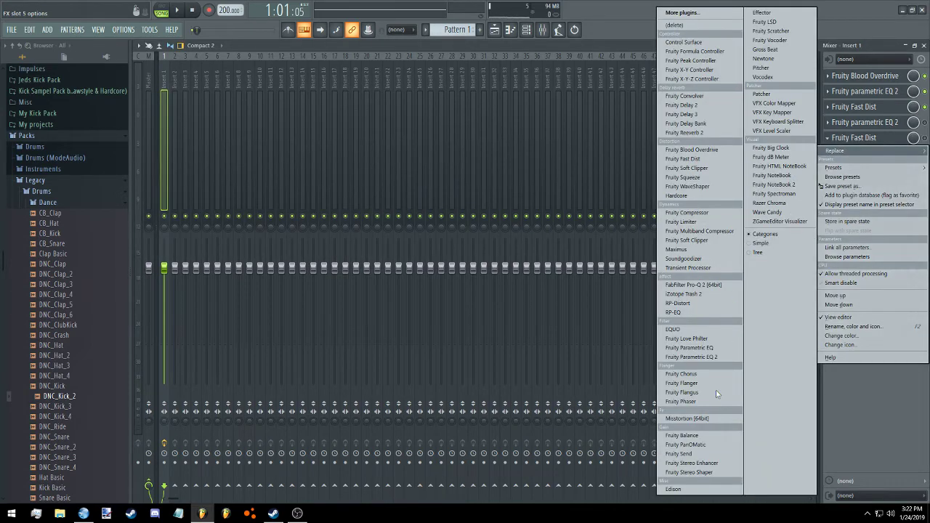
pyautogui.click(702, 491)
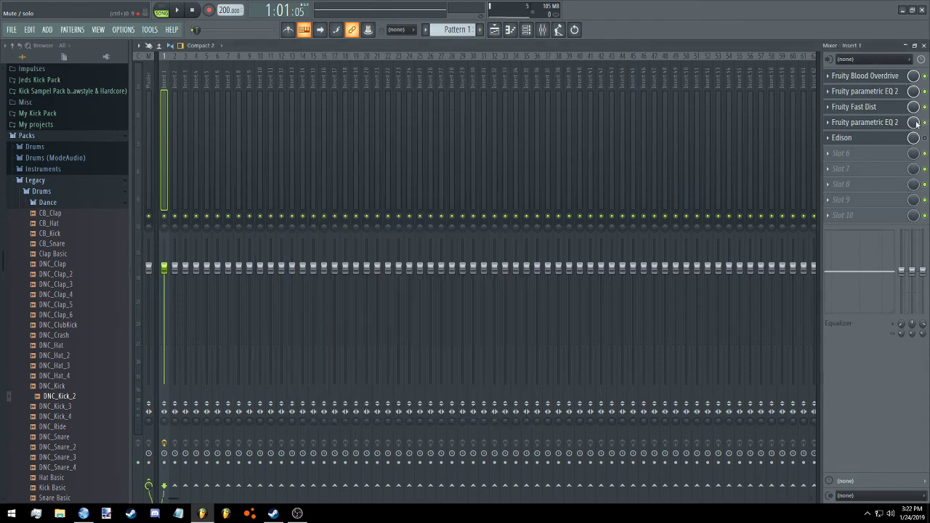
# Try a low-shelf boost on band 1 of the slot 4 EQ while the kick plays, then stop playback
pyautogui.click(865, 123)
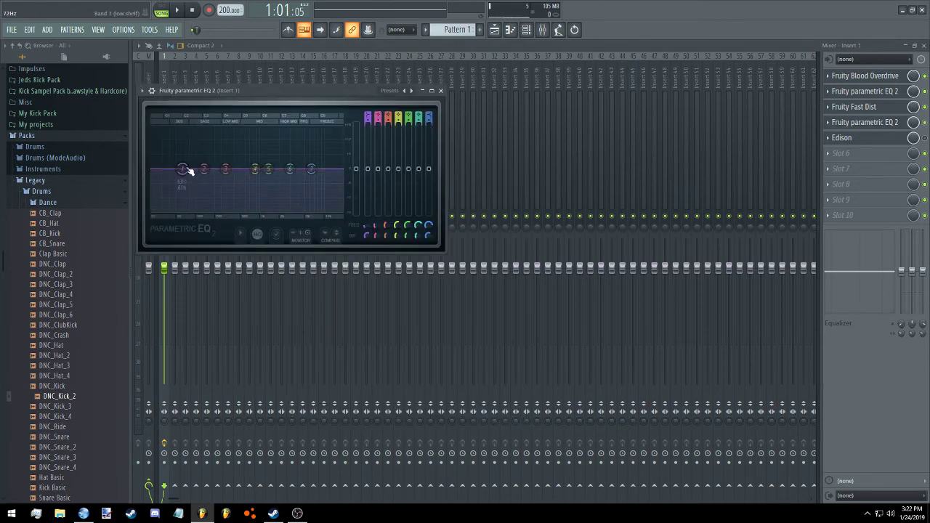
pyautogui.moveTo(188, 170)
pyautogui.mouseDown()
pyautogui.moveTo(184, 153)
pyautogui.moveTo(179, 158)
pyautogui.mouseUp()
pyautogui.press('space')
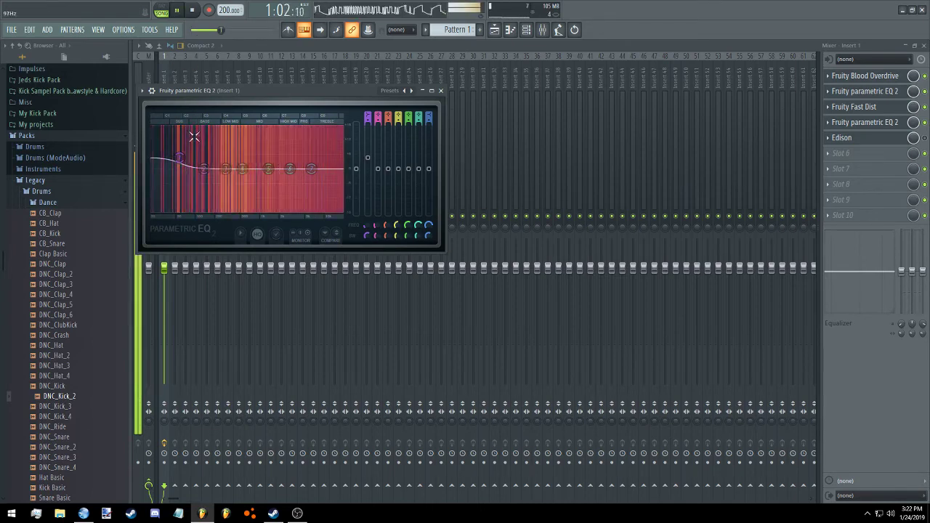
pyautogui.click(192, 10)
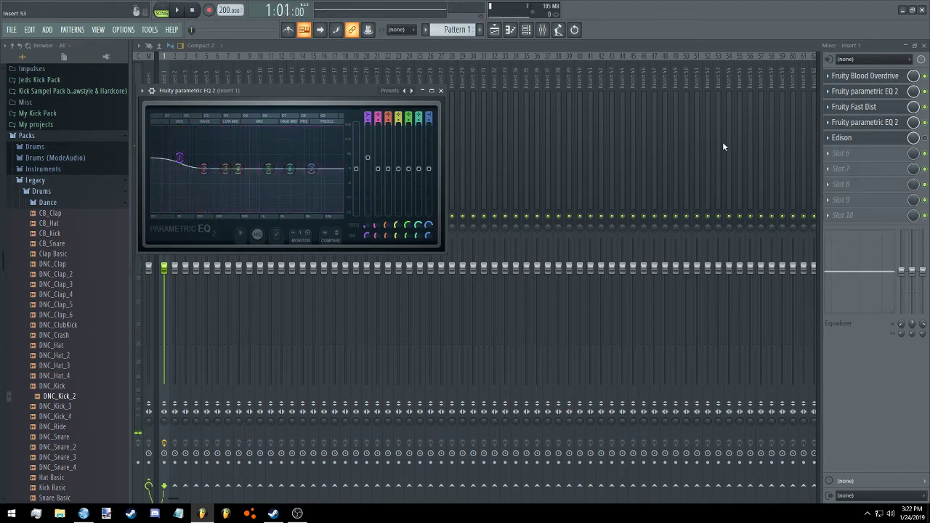
# Enable Edison in slot 5 and reset band 1 of the slot 4 EQ to flat
pyautogui.click(927, 140)
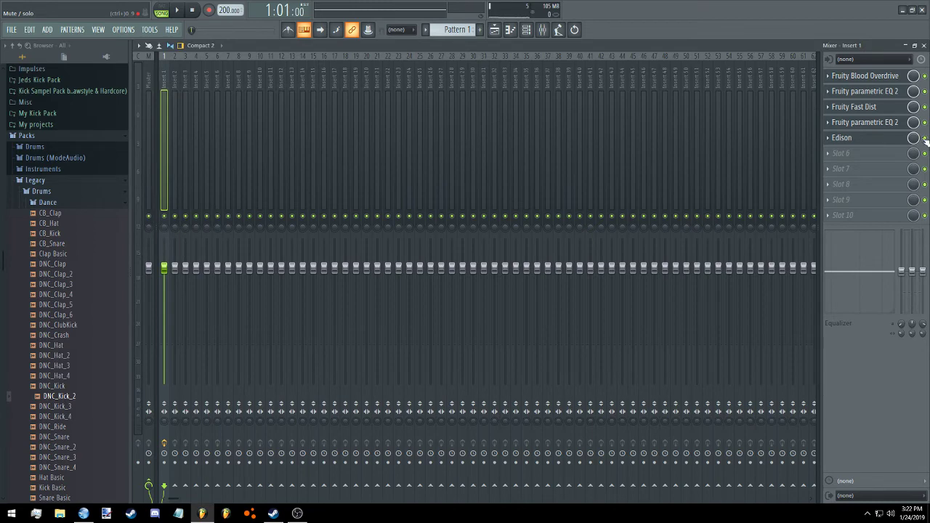
pyautogui.click(904, 122)
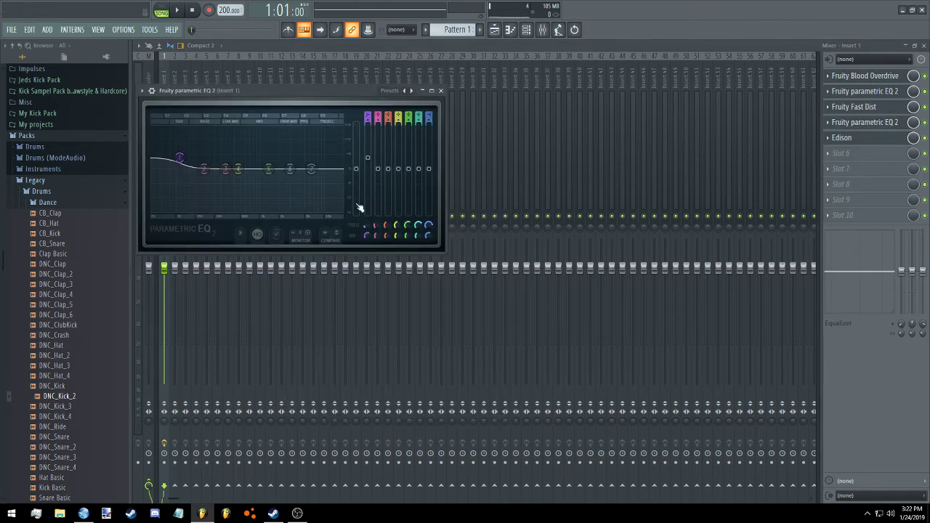
pyautogui.rightClick(182, 161)
pyautogui.click(192, 181)
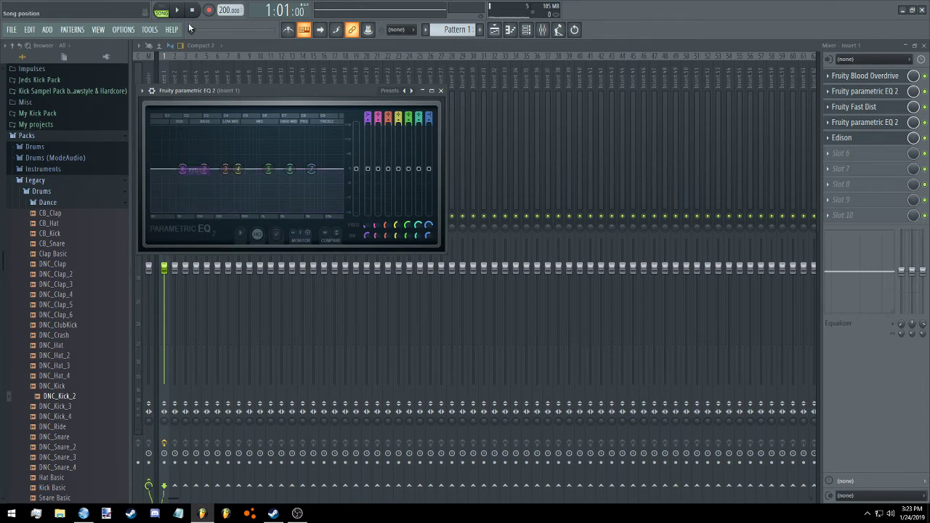
# Audition the kick with the flat slot 4 EQ, then boost its band 1 low shelf and listen again
pyautogui.press('space')
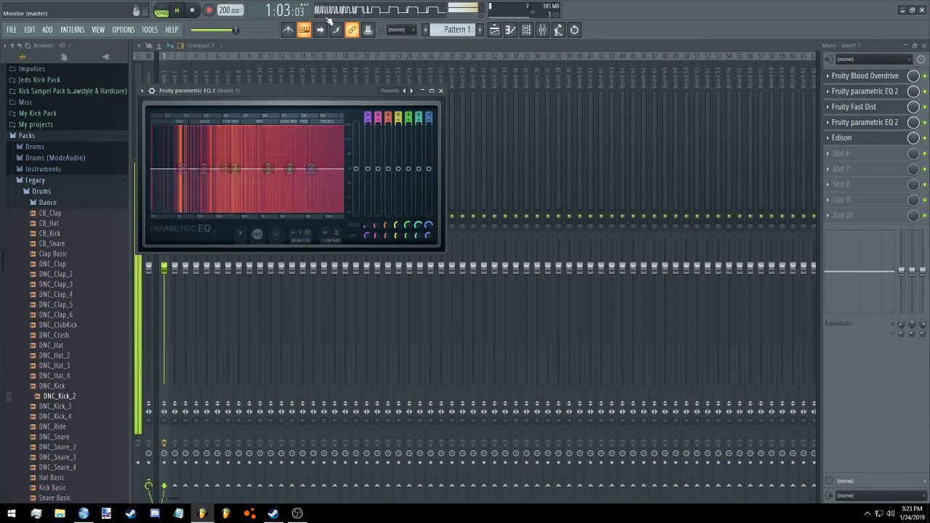
pyautogui.press('space')
pyautogui.moveTo(249, 168); pyautogui.dragTo(181, 156)
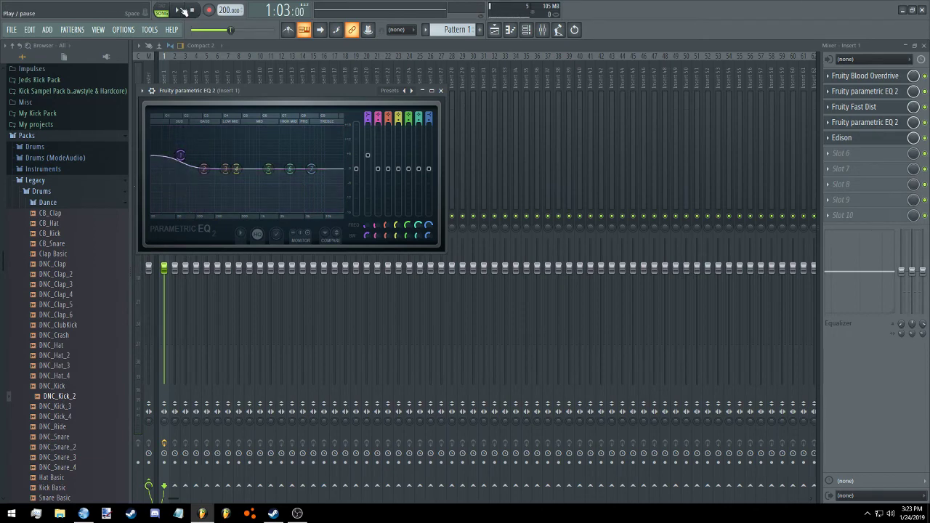
pyautogui.click(184, 10)
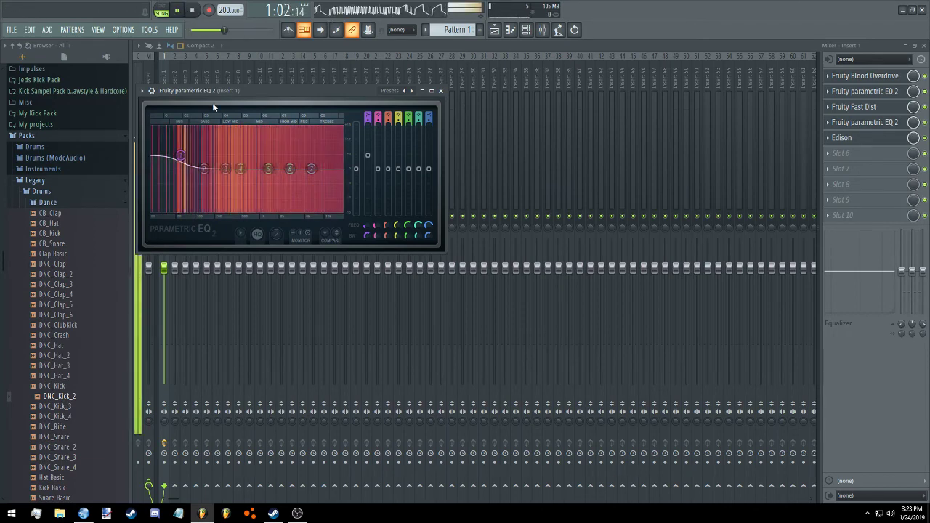
pyautogui.press('space')
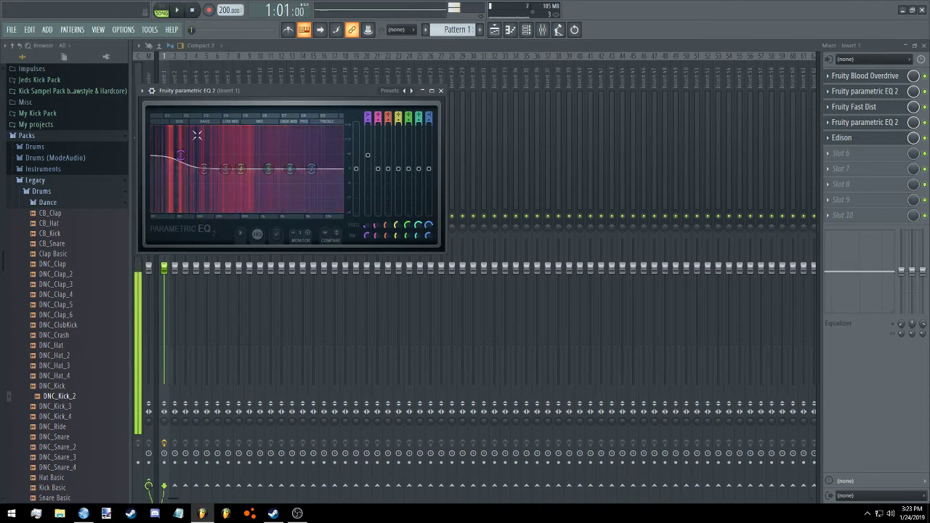
# Ease back the band 1 boost and raise the band 7 high shelf by about 1.6 dB at 6367 Hz while auditioning the kick
pyautogui.moveTo(181, 156); pyautogui.dragTo(180, 157)
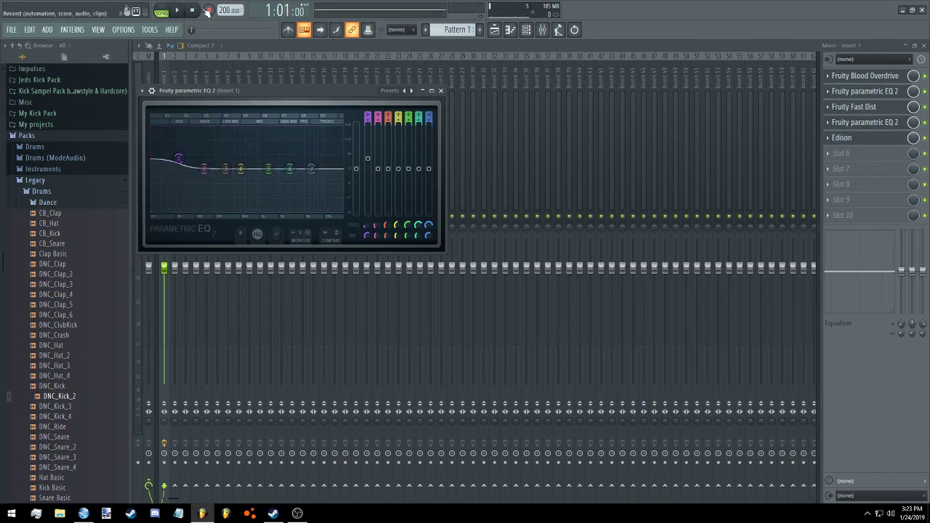
pyautogui.click(181, 10)
pyautogui.moveTo(311, 169); pyautogui.dragTo(311, 165)
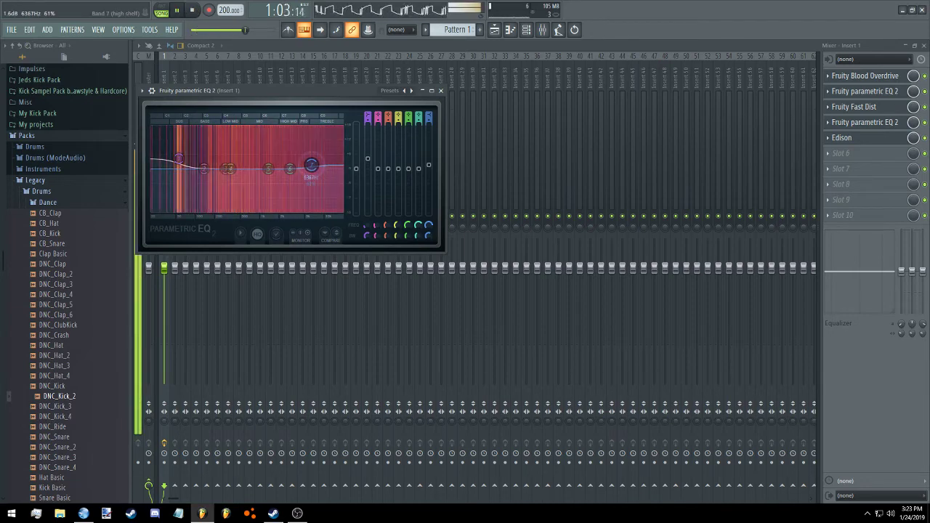
pyautogui.click(194, 11)
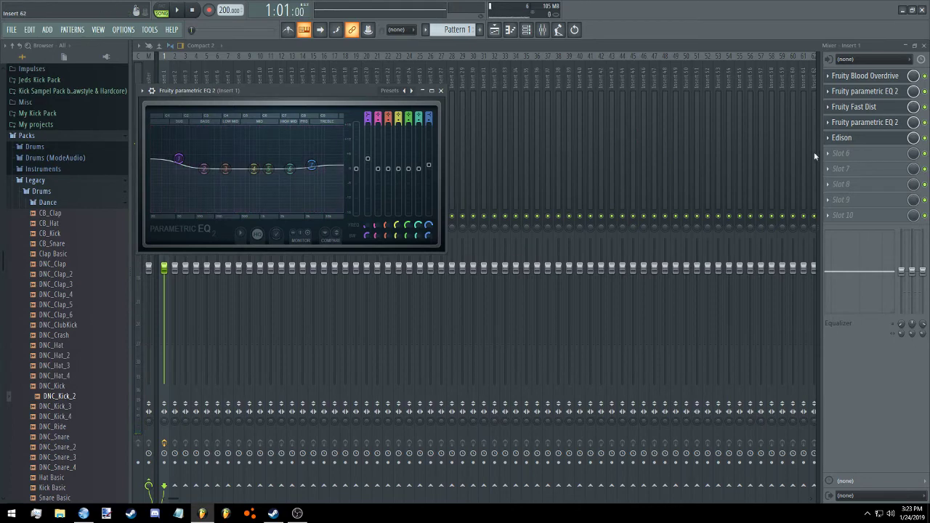
# Select the first half of bar 1 in the playlist as the playback range and play it to check the kick's tail
pyautogui.click(868, 144)
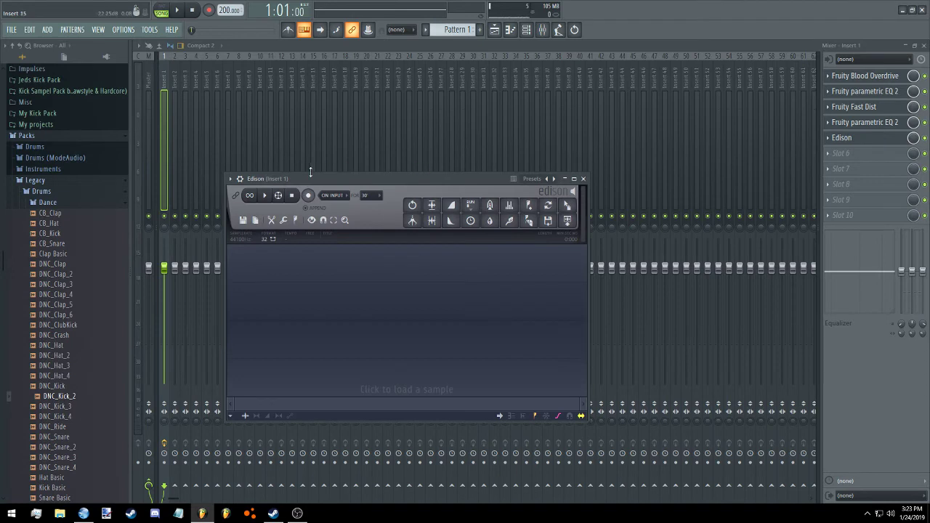
pyautogui.click(497, 33)
pyautogui.scroll(-2, 346, 67)
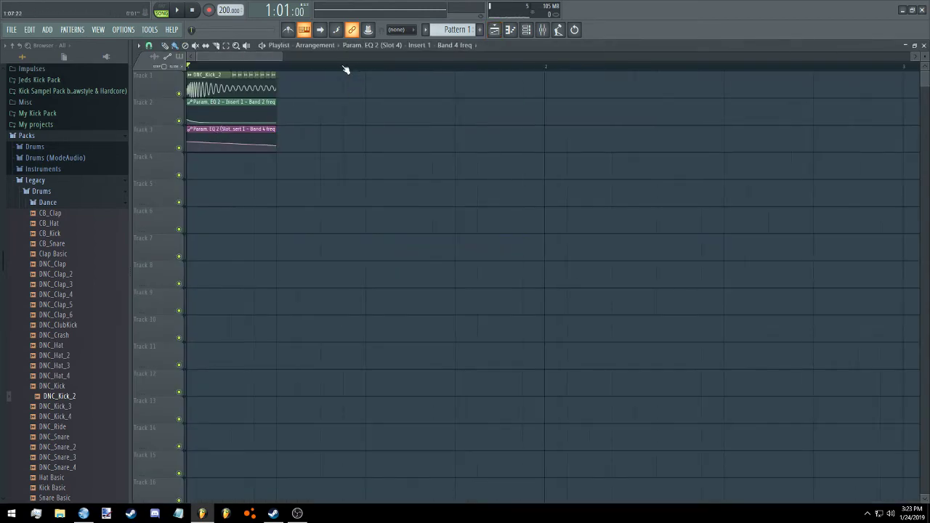
pyautogui.moveTo(366, 67); pyautogui.dragTo(187, 67)
pyautogui.click(176, 10)
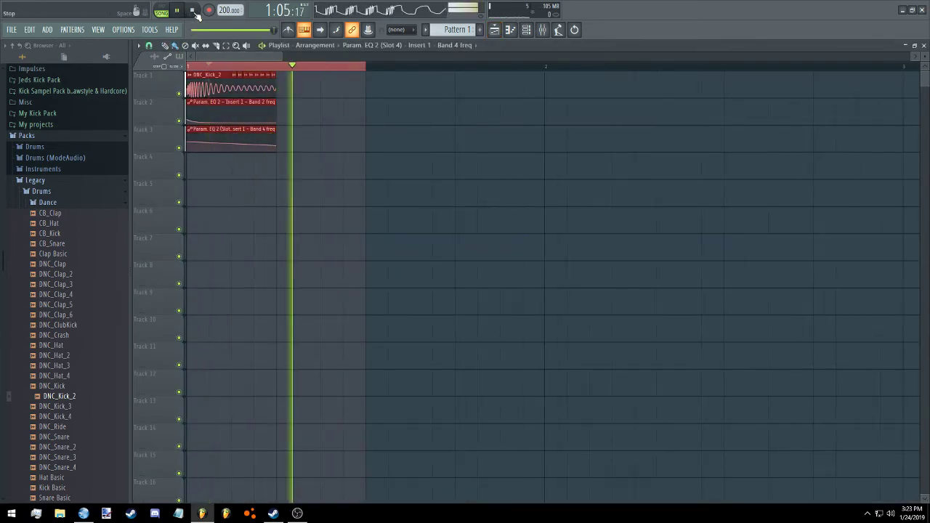
pyautogui.press('space')
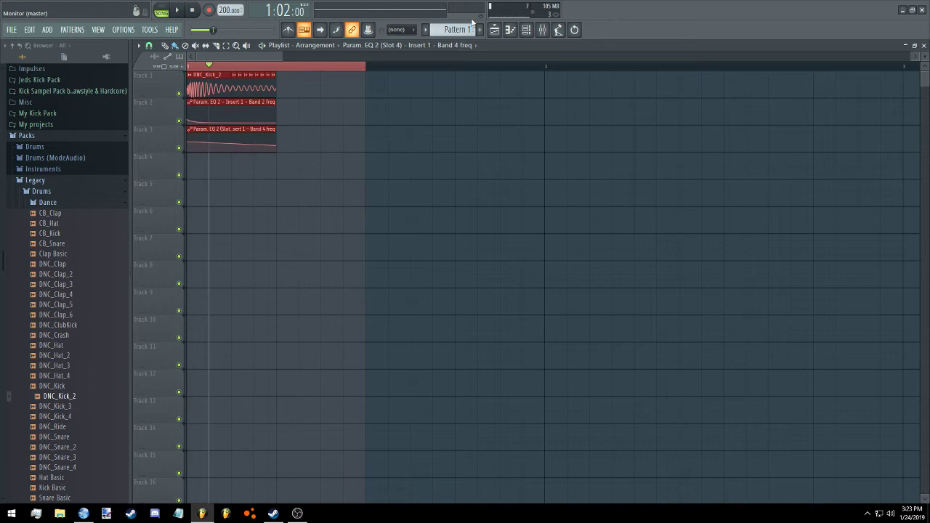
# Record one playback of the kick into Edison on Insert 1 and select the whole recording
pyautogui.click(542, 29)
pyautogui.click(881, 143)
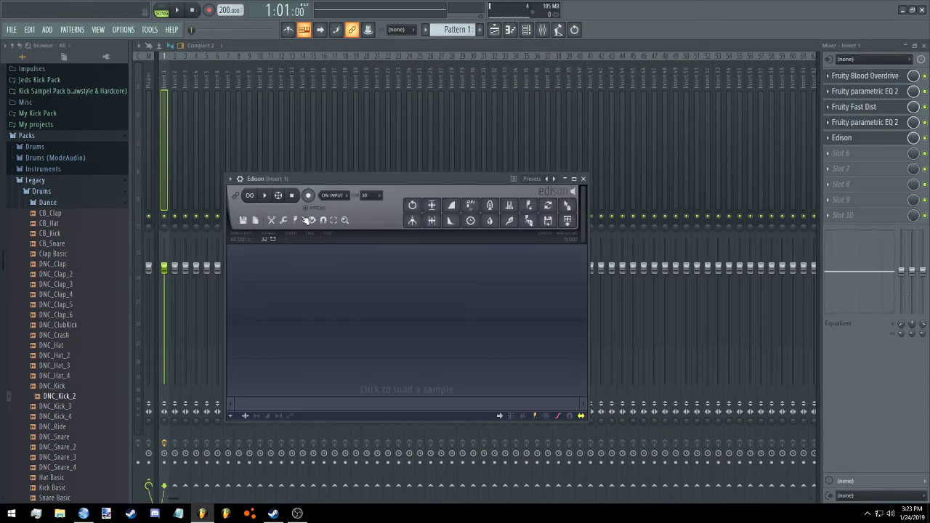
pyautogui.click(308, 195)
pyautogui.click(178, 10)
pyautogui.click(181, 13)
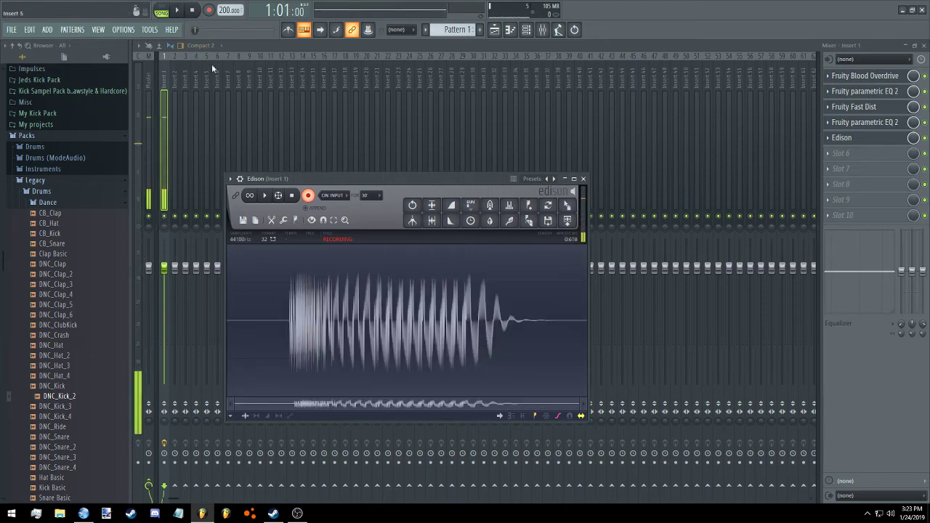
pyautogui.doubleClick(334, 256)
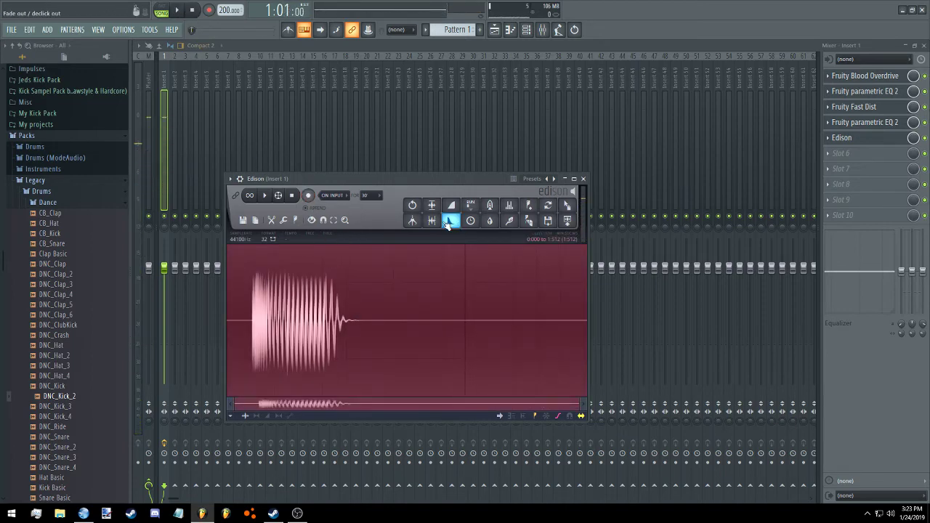
# Trim the silence around the Edison recording and place the kick at the start of playlist Track 4
pyautogui.click(432, 205)
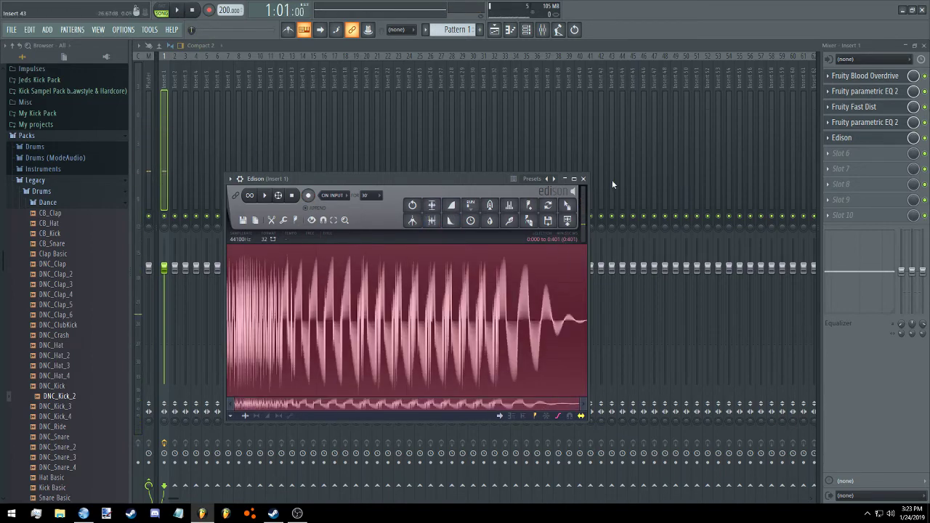
pyautogui.moveTo(568, 205); pyautogui.dragTo(192, 166)
# Delete the old clips on Tracks 1 to 3 at the start of the playlist
pyautogui.rightClick(233, 141)
pyautogui.rightClick(210, 112)
pyautogui.rightClick(226, 91)
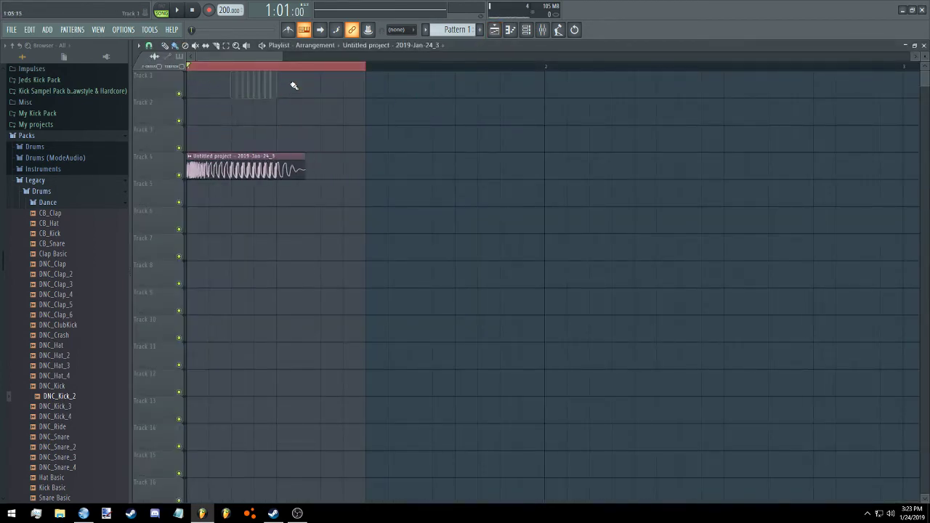
# Shorten the recorded kick clip on Track 4 to 4 steps, cutting off its tail
pyautogui.moveTo(278, 56); pyautogui.dragTo(217, 56)
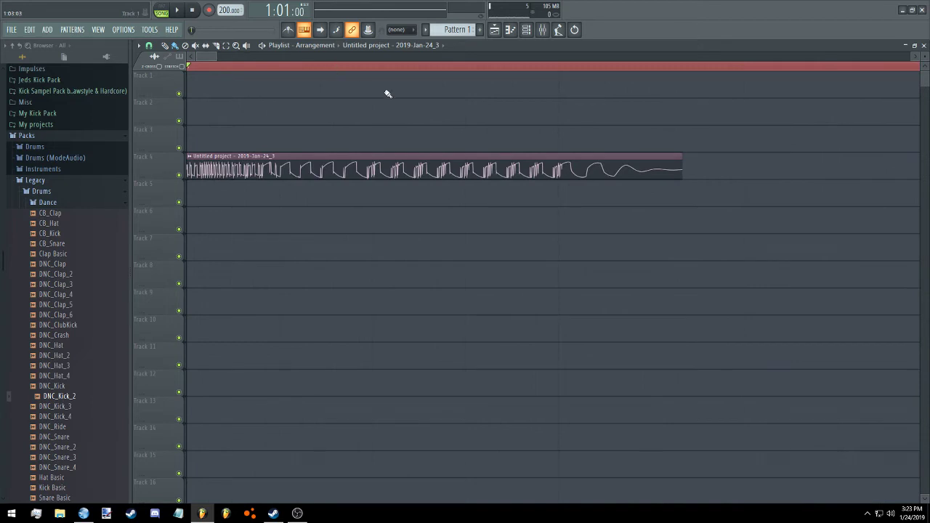
pyautogui.moveTo(682, 155); pyautogui.dragTo(560, 155)
pyautogui.scroll(-4, 227, 78)
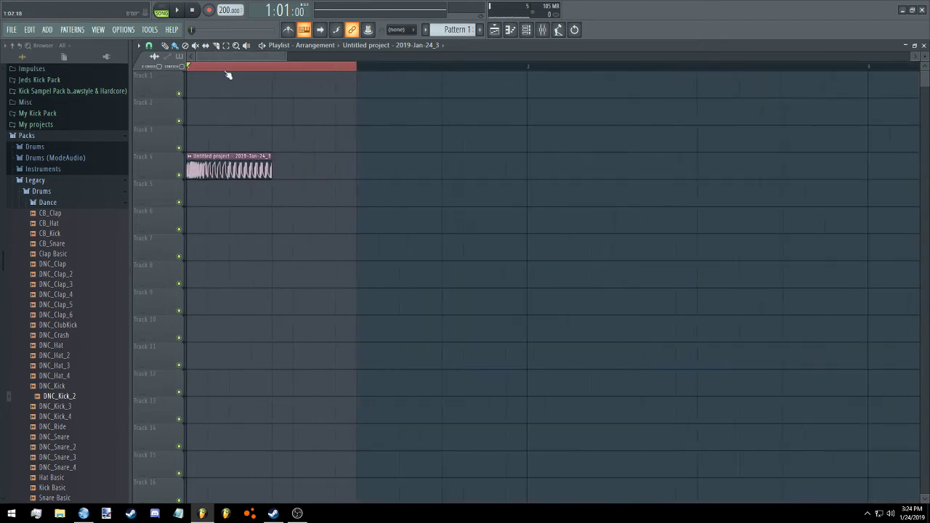
# Open the recorded kick's channel settings, look at its miscellaneous functions page and close the window
pyautogui.doubleClick(229, 162)
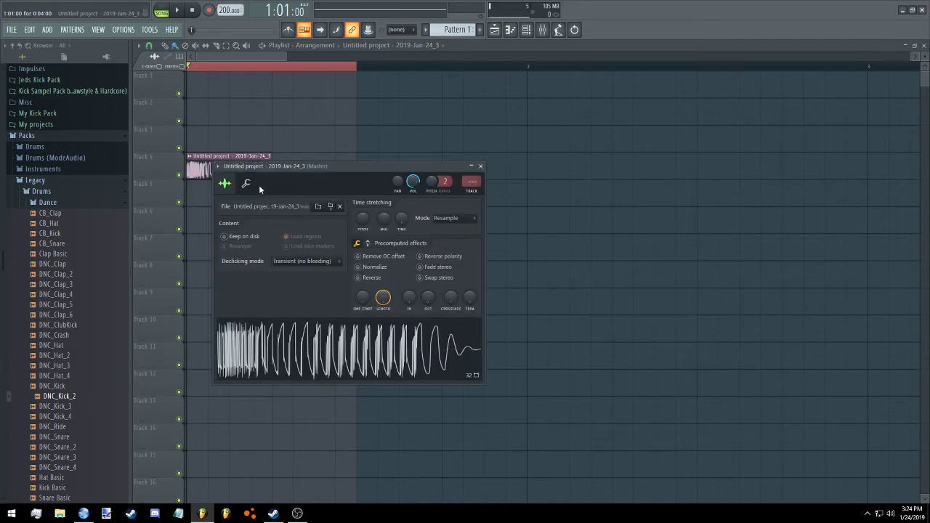
pyautogui.click(246, 183)
pyautogui.click(480, 167)
# Delete the recorded kick clip from Track 4 and clear the playlist's time selection
pyautogui.rightClick(250, 163)
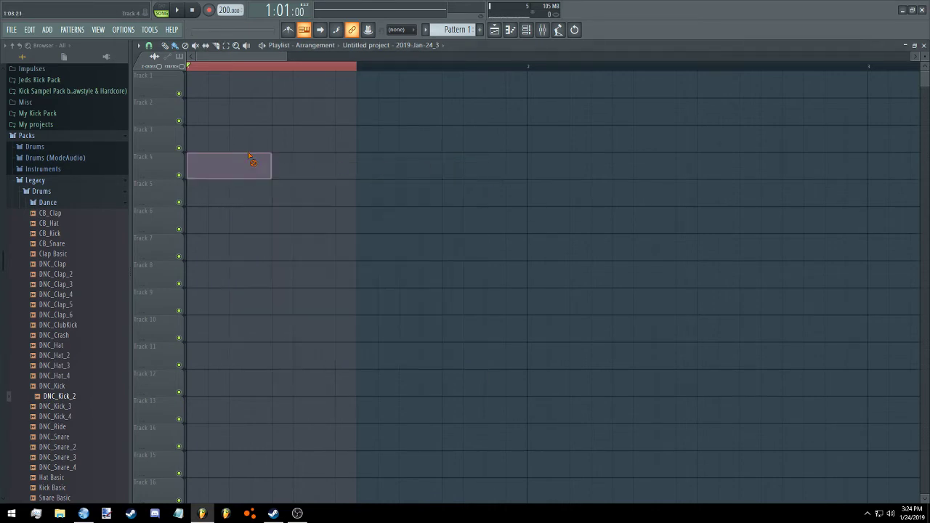
pyautogui.moveTo(357, 68); pyautogui.dragTo(338, 71)
pyautogui.click(339, 70)
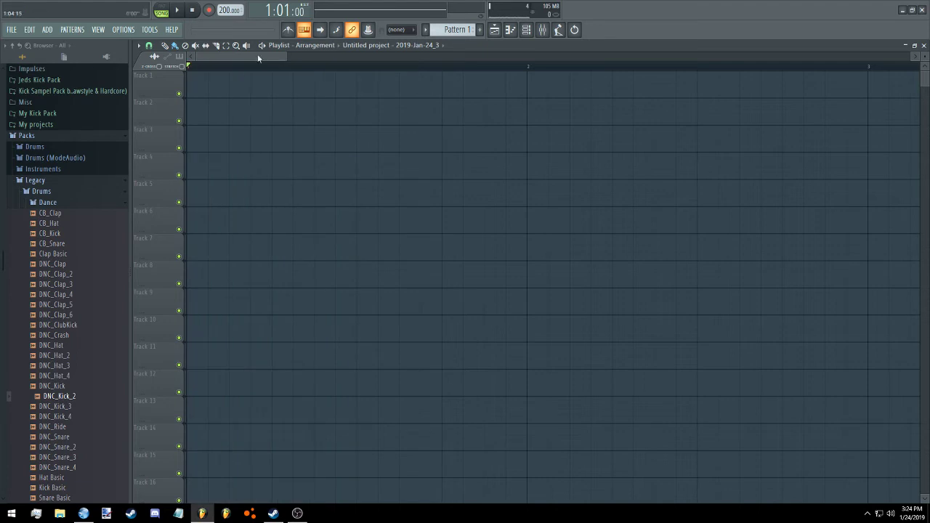
# Switch to pattern mode and place a C5 note at the start of bar 1 in the recorded kick's piano roll
pyautogui.click(161, 13)
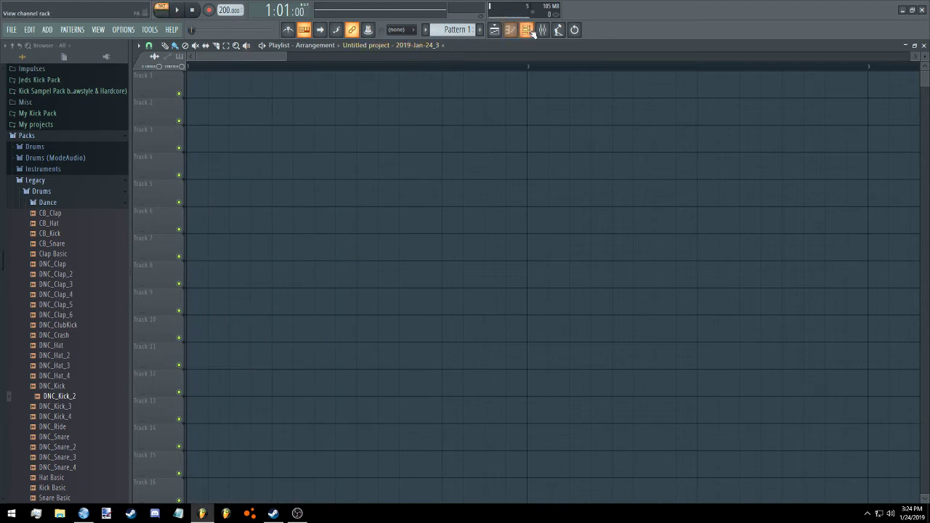
pyautogui.click(510, 29)
pyautogui.scroll(-2, 181, 243)
pyautogui.click(172, 250)
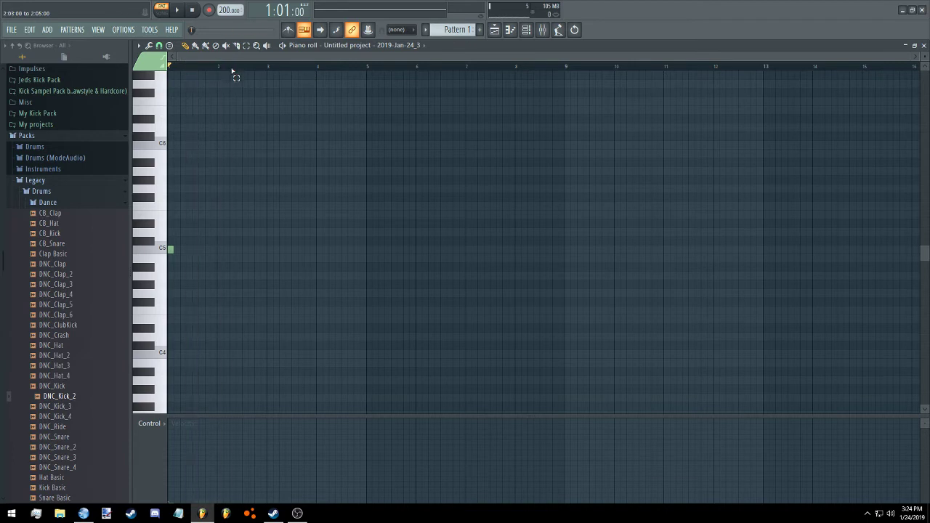
# Add C5 kick notes on beats 2 and 3 of bar 1, briefly playing the pattern to check the spacing
pyautogui.scroll(2, 218, 79)
pyautogui.moveTo(183, 492); pyautogui.dragTo(179, 436)
pyautogui.rightClick(167, 442)
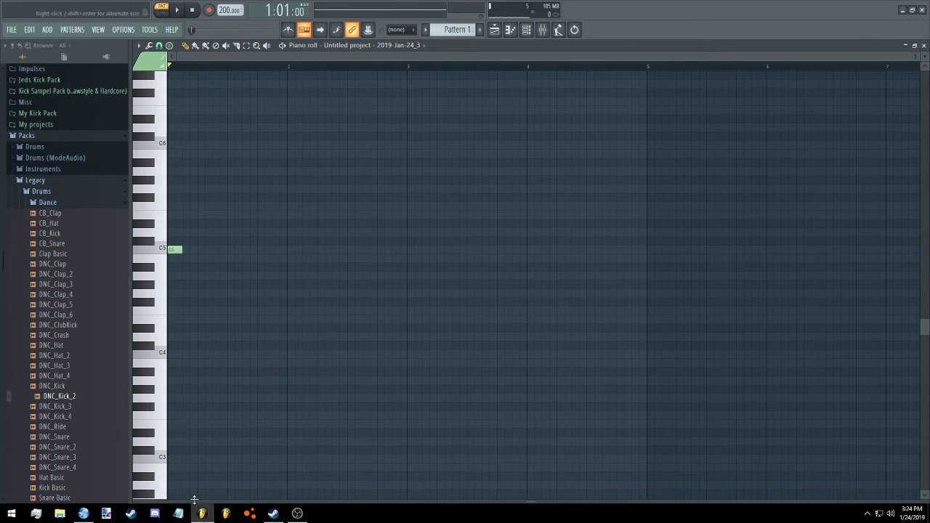
pyautogui.moveTo(195, 499); pyautogui.dragTo(194, 423)
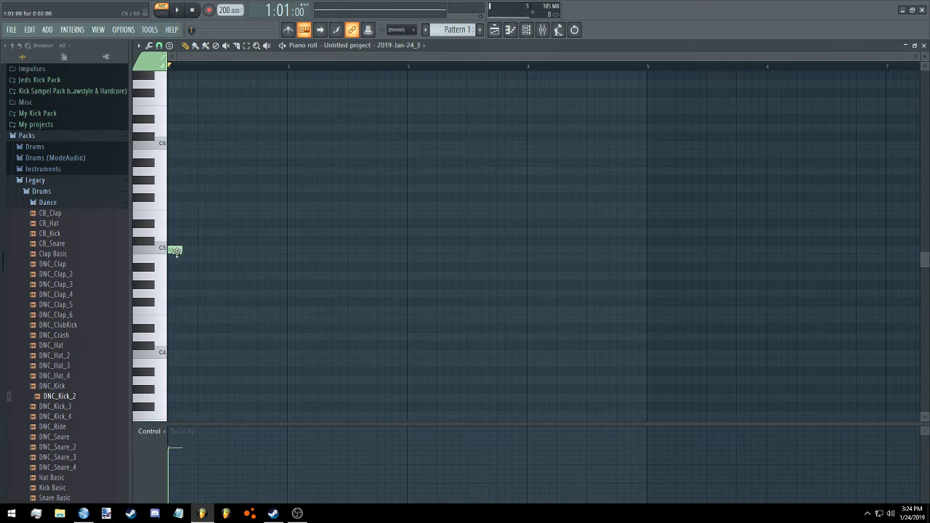
pyautogui.click(176, 250)
pyautogui.click(204, 250)
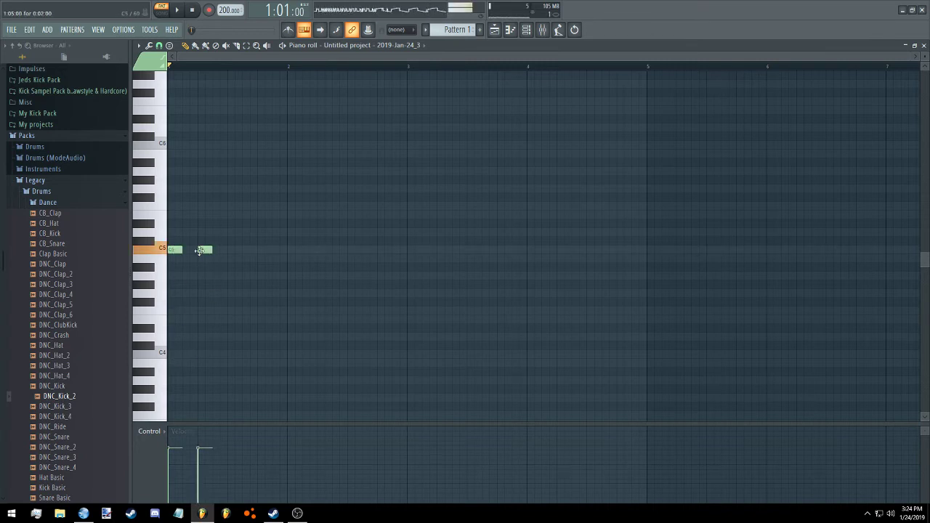
pyautogui.click(166, 10)
pyautogui.click(178, 11)
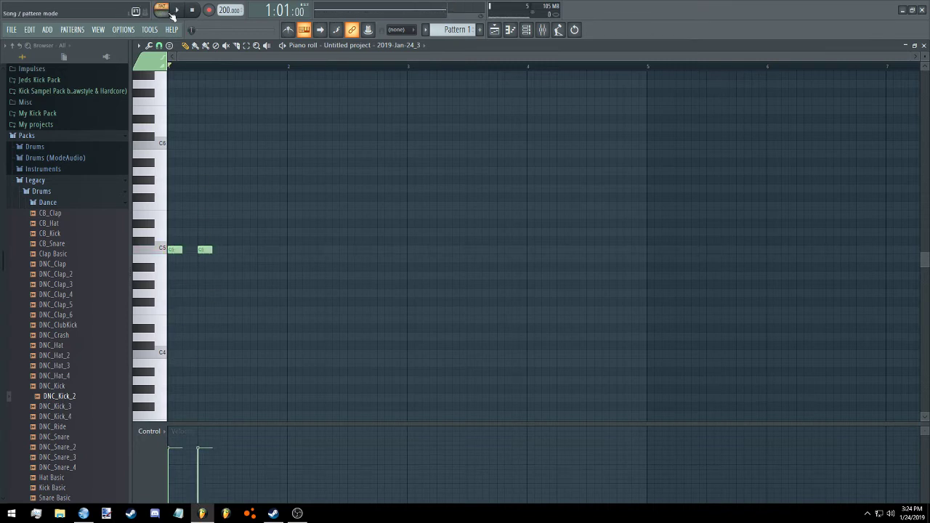
pyautogui.click(234, 250)
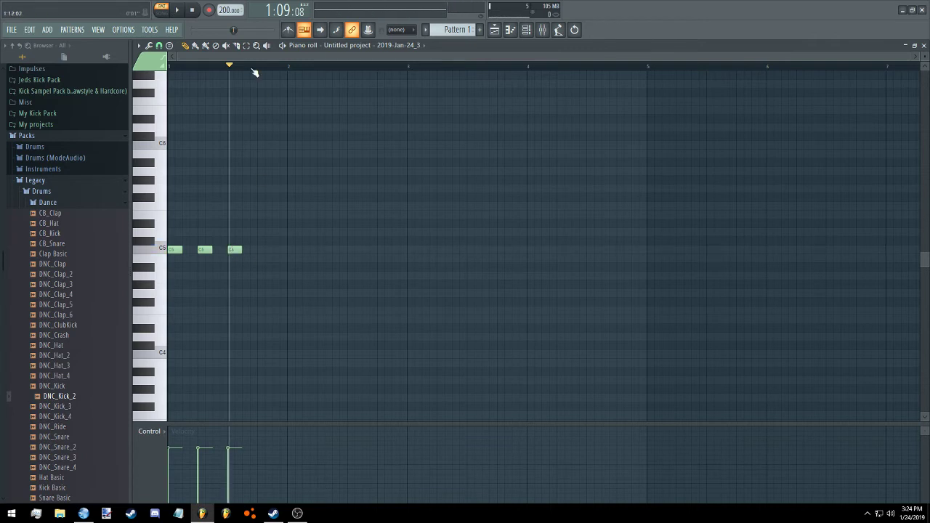
# Add C5 kick notes on beat 4 of bar 1 and on beats 1 and 2 of bar 2
pyautogui.scroll(1, 252, 69)
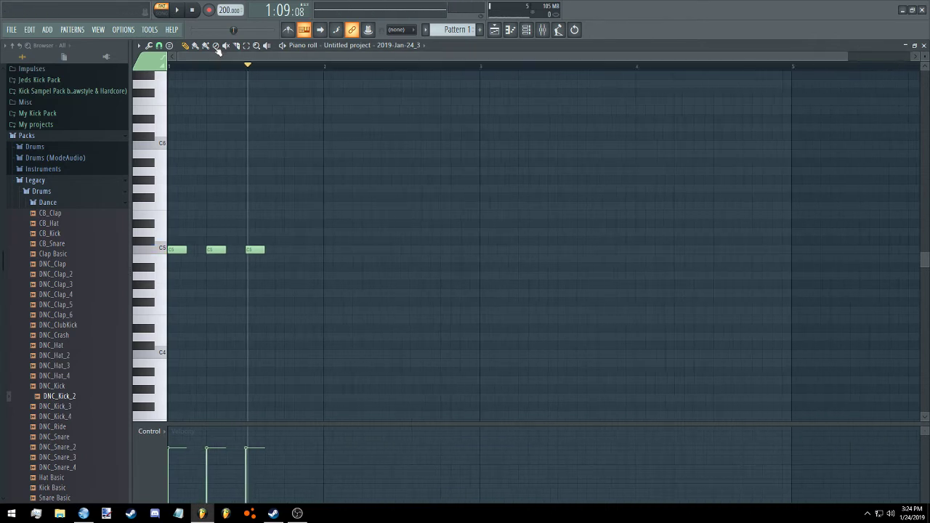
pyautogui.click(297, 249)
pyautogui.click(337, 250)
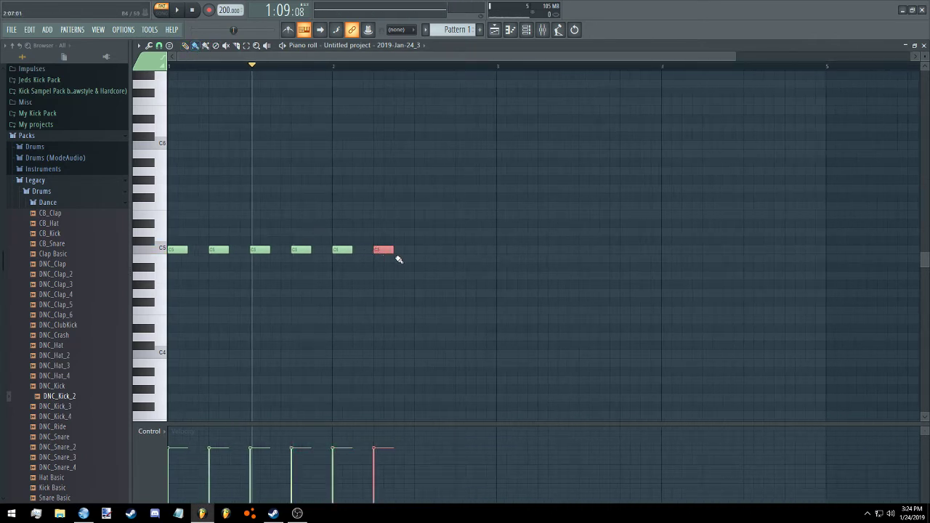
pyautogui.click(376, 250)
# Add one-step C5 notes on steps 9, 10, 11, 13, 15 and 16 of bar 2 as a kick roll
pyautogui.click(417, 250)
pyautogui.click(429, 250)
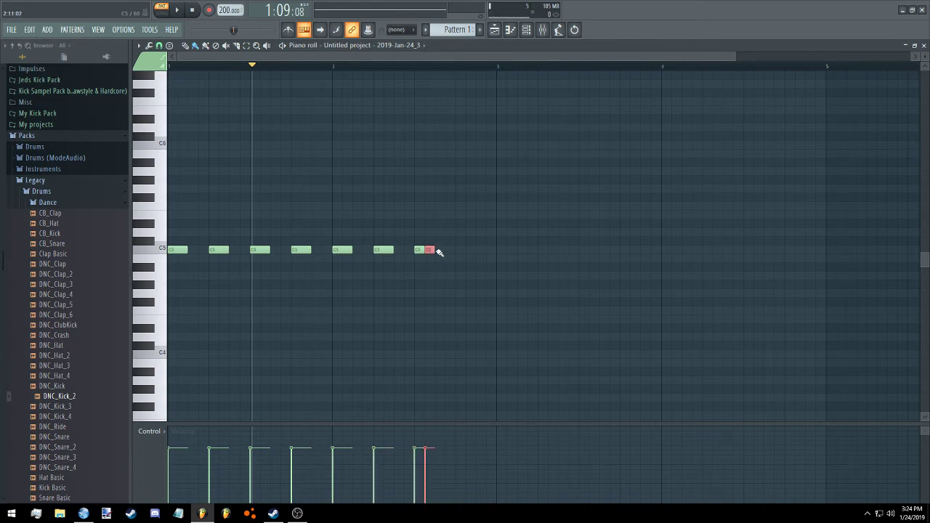
pyautogui.click(439, 250)
pyautogui.click(471, 251)
pyautogui.moveTo(471, 250); pyautogui.dragTo(460, 250)
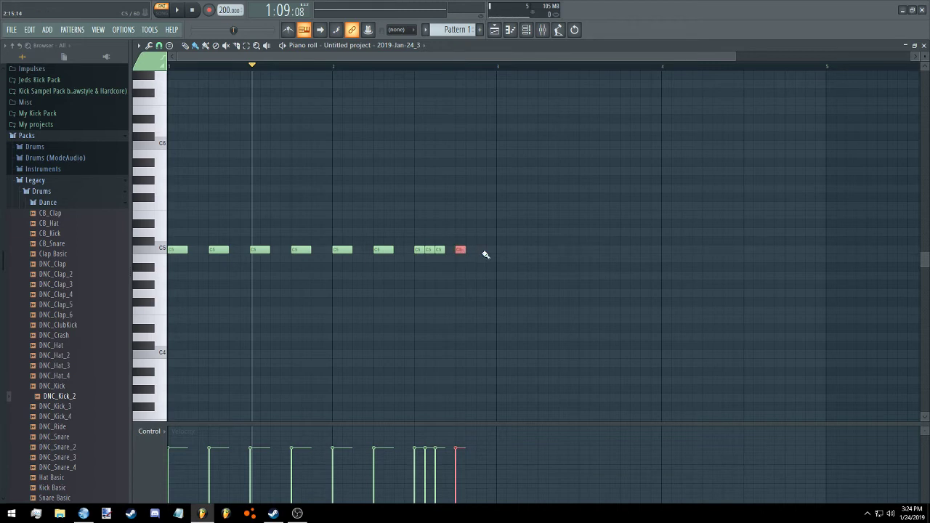
pyautogui.click(490, 250)
pyautogui.click(480, 250)
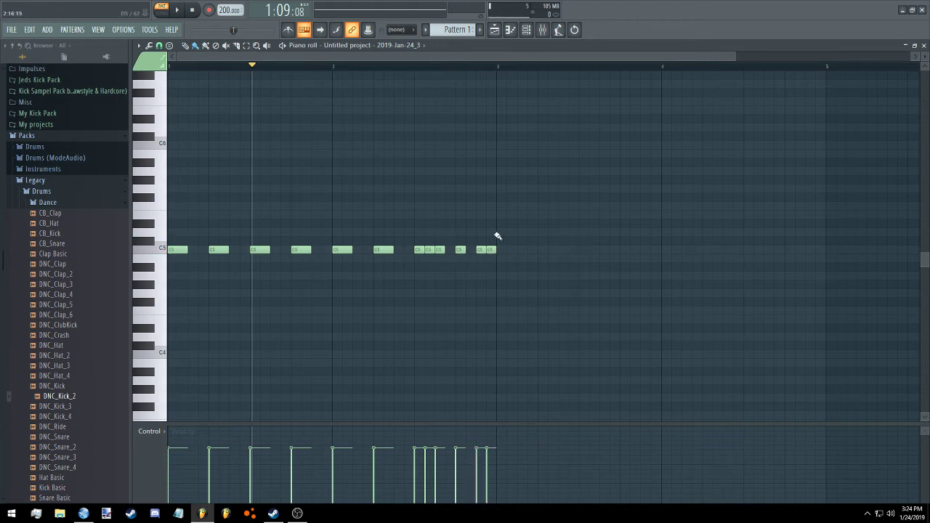
# Add C5 kick notes on the first three beats of bar 3
pyautogui.click(505, 250)
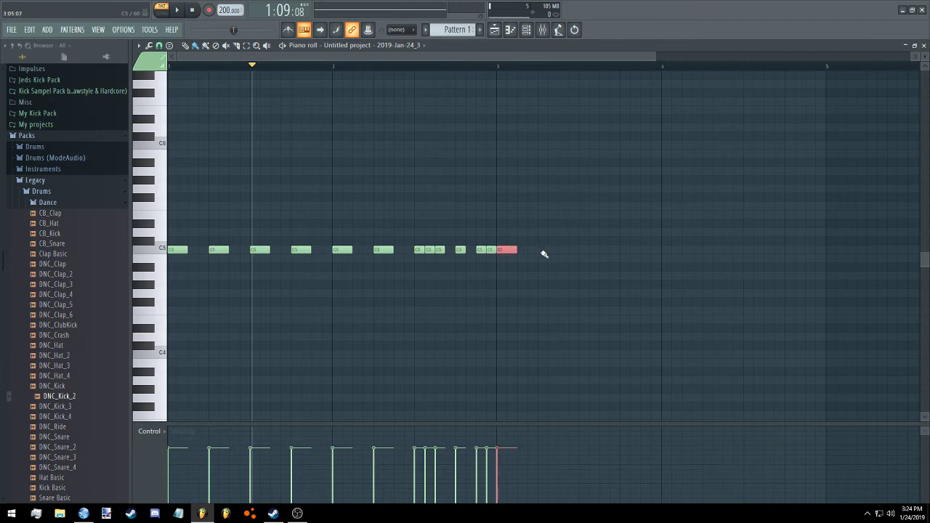
pyautogui.click(542, 250)
pyautogui.click(581, 250)
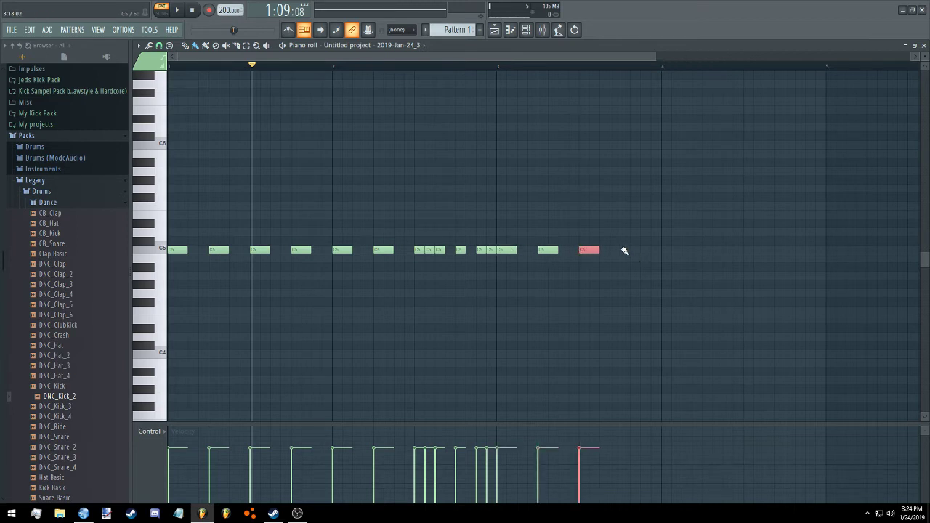
# Add one-step C5 notes on steps 13 to 16 of bar 3, with near-zero velocity on steps 14 and 16
pyautogui.click(621, 250)
pyautogui.click(633, 250)
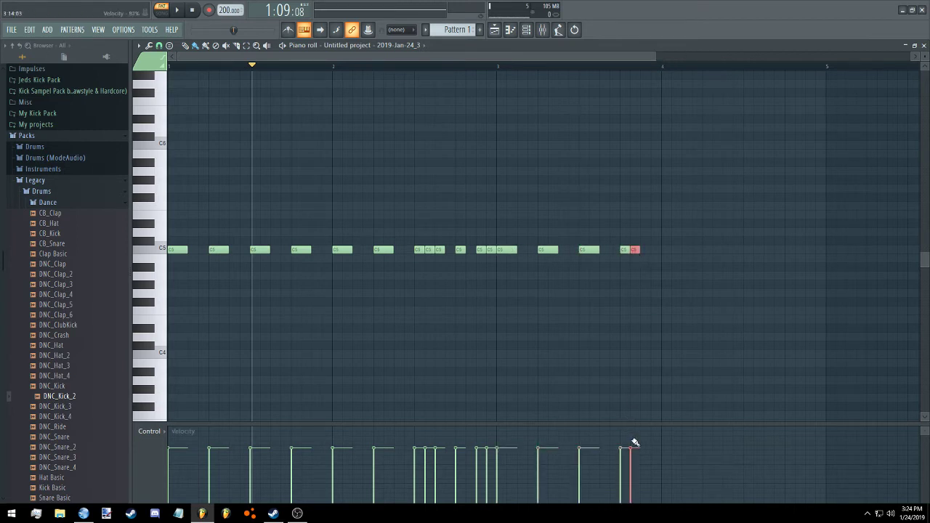
pyautogui.moveTo(633, 440); pyautogui.dragTo(631, 503)
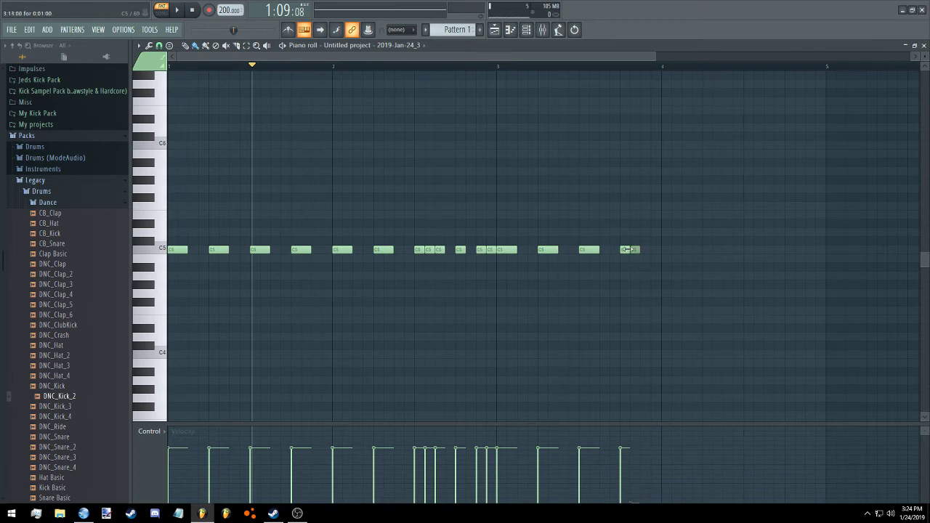
pyautogui.click(652, 250)
pyautogui.moveTo(652, 250); pyautogui.dragTo(642, 250)
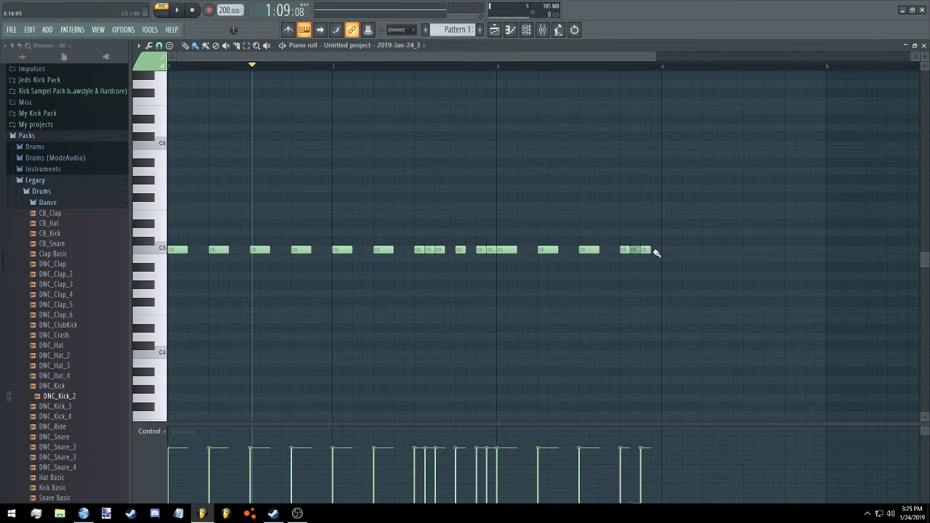
pyautogui.click(653, 250)
# Add C5 kick notes on the first three beats of bar 4 and a B4 note on the fourth beat
pyautogui.click(674, 252)
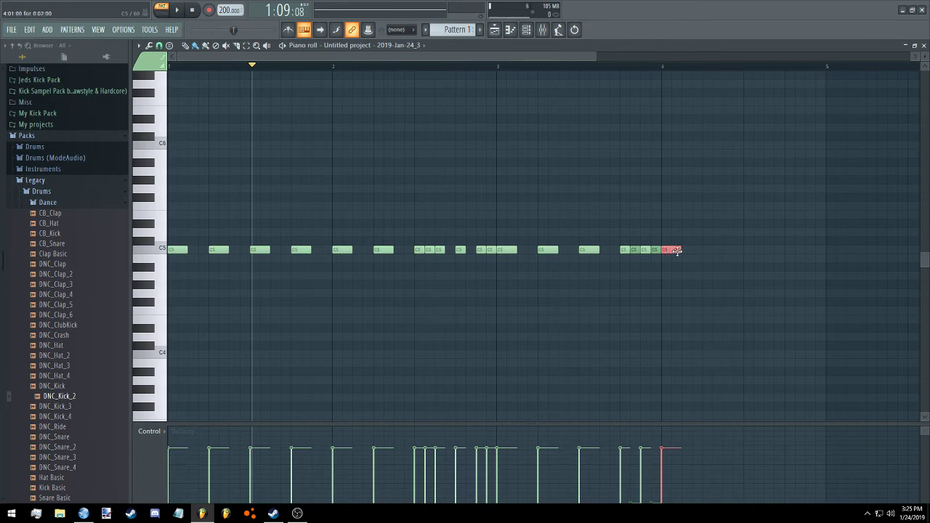
pyautogui.click(703, 251)
pyautogui.click(749, 251)
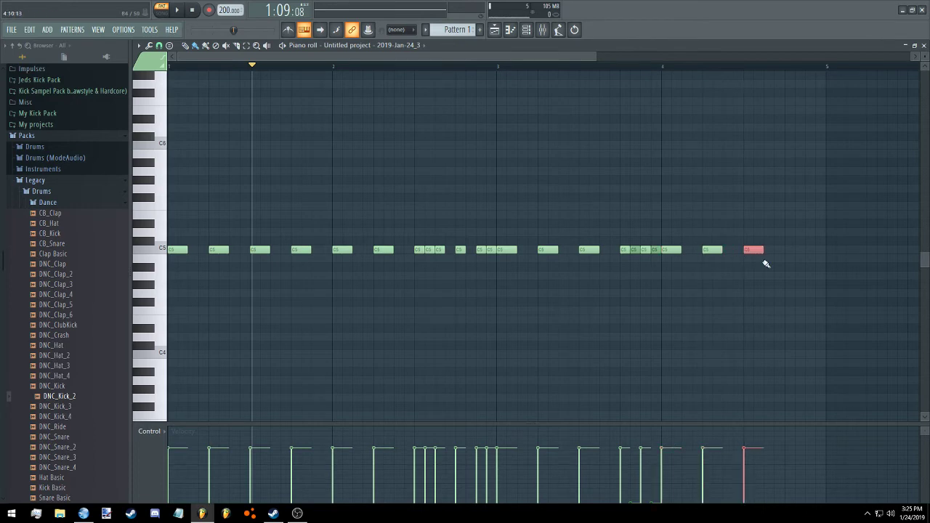
pyautogui.click(788, 259)
# Play the four-bar kick pattern from the start to hear the rhythm, and stop playback
pyautogui.click(179, 11)
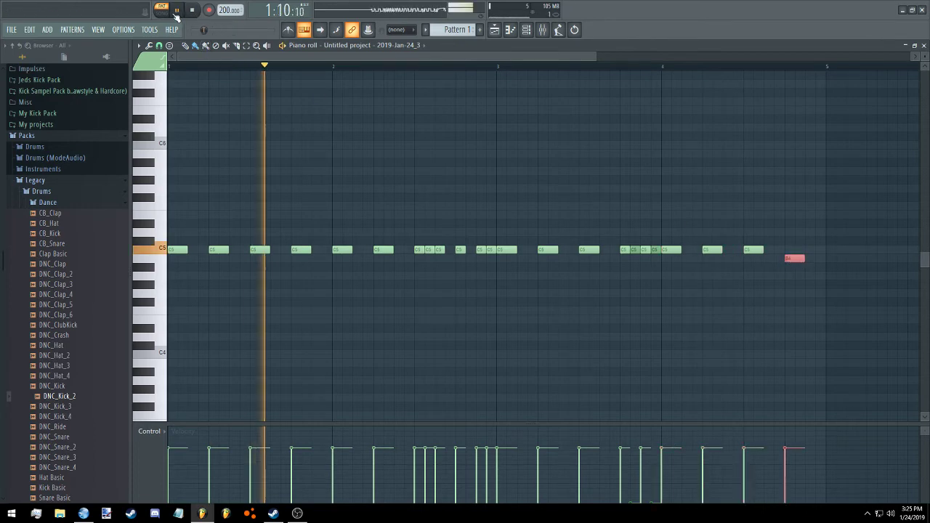
pyautogui.click(179, 11)
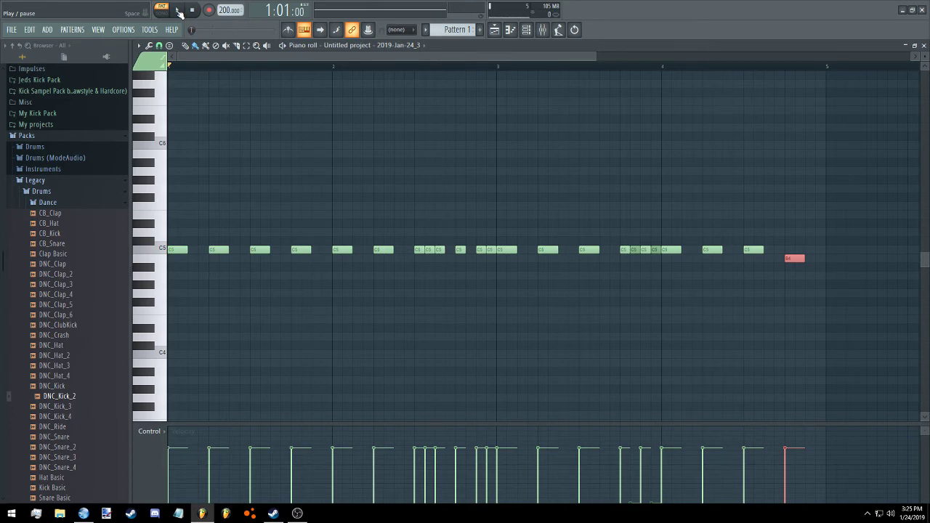
pyautogui.click(178, 11)
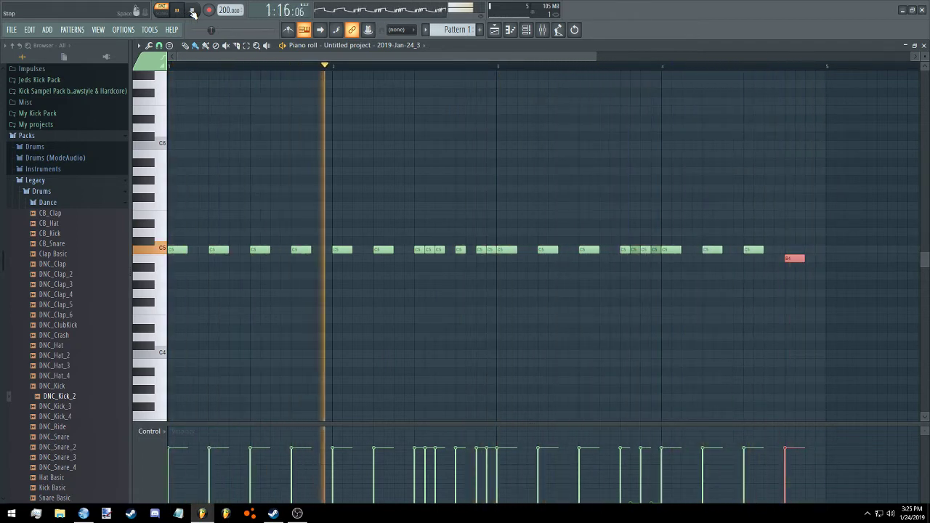
pyautogui.click(192, 11)
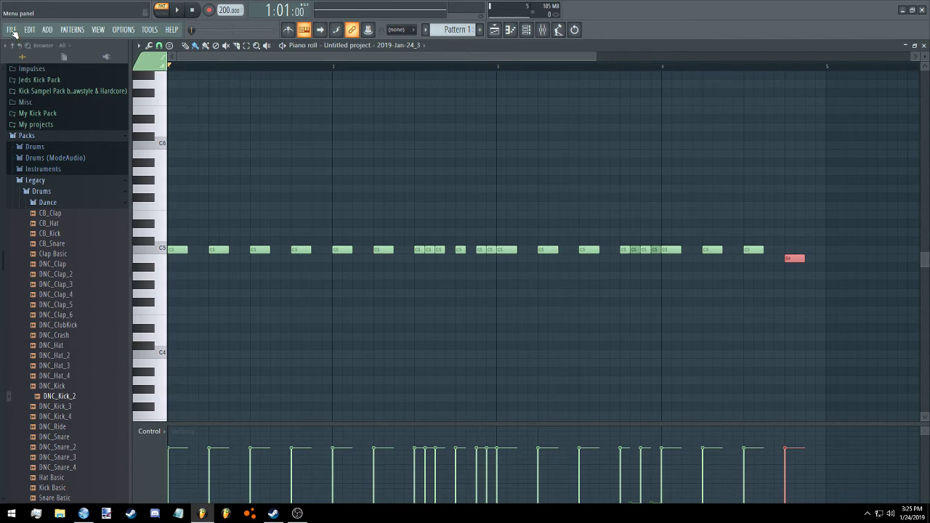
# Start a new empty project in place of the current kick project
pyautogui.click(12, 29)
pyautogui.click(12, 30)
pyautogui.click(12, 30)
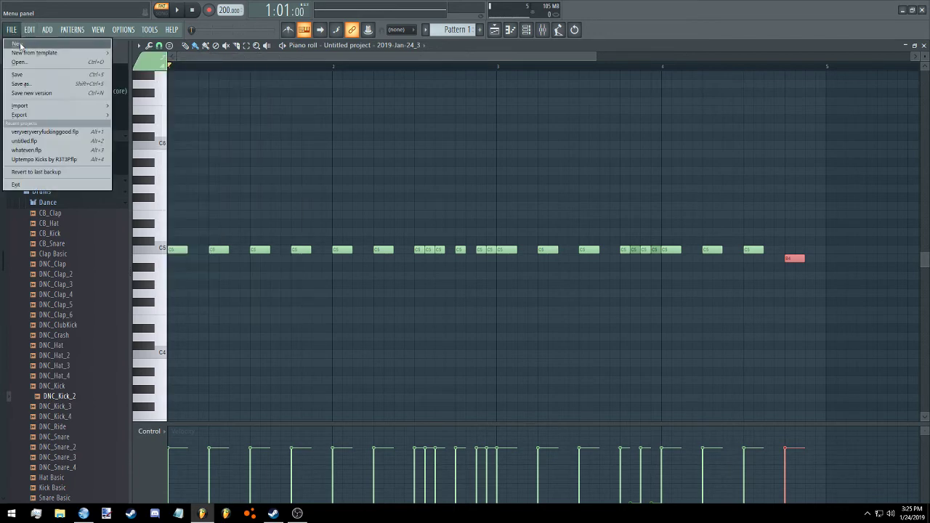
pyautogui.click(21, 45)
pyautogui.click(478, 281)
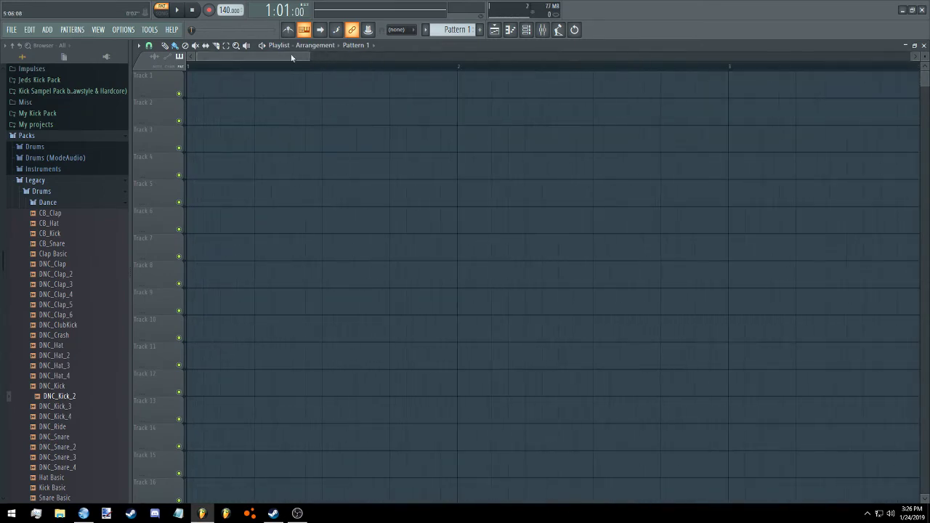
pyautogui.click(12, 29)
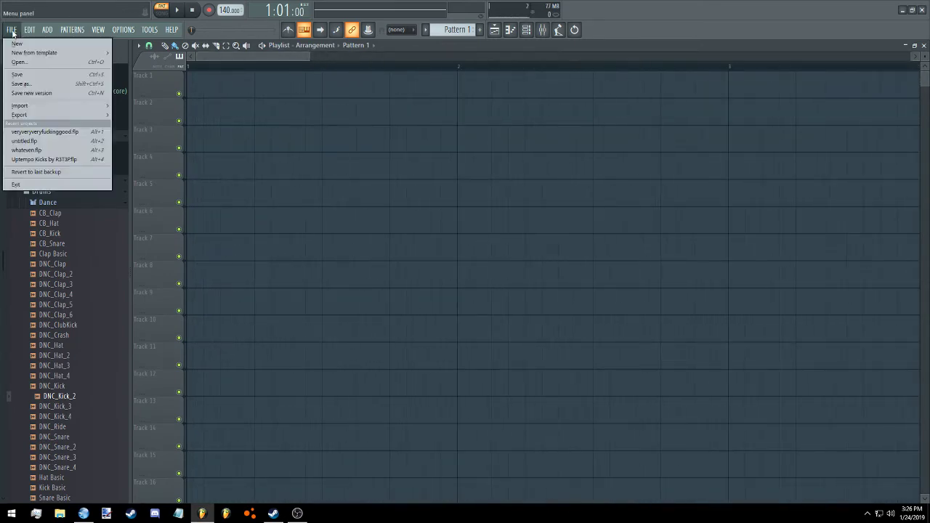
pyautogui.moveTo(47, 29)
pyautogui.click(396, 64)
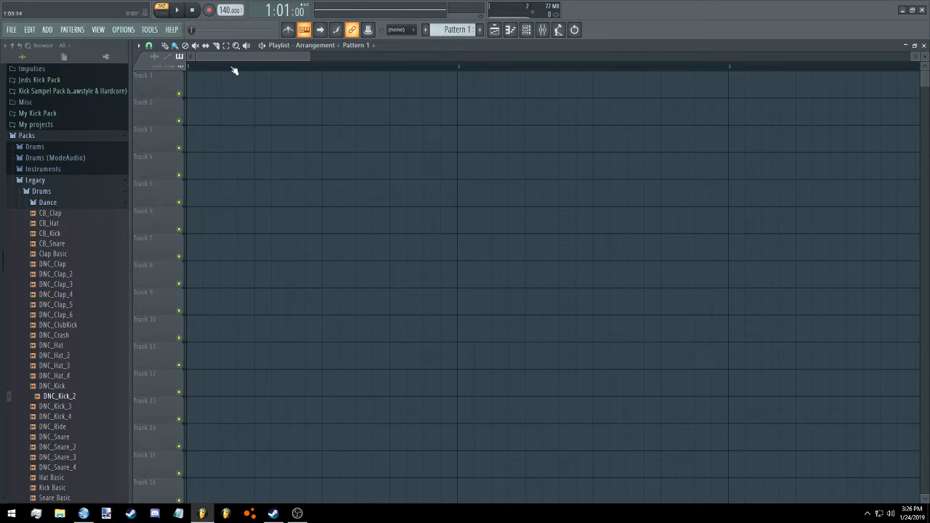
pyautogui.scroll(2, 235, 69)
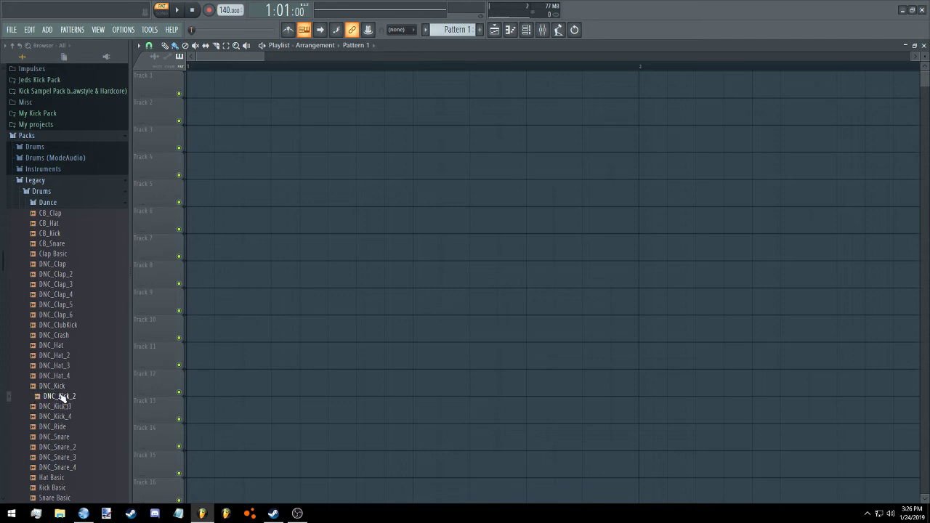
# Place the DNC_Kick_2 sample at the start of Track 1 and set the project tempo to 210 BPM
pyautogui.moveTo(63, 398)
pyautogui.mouseDown()
pyautogui.moveTo(214, 141)
pyautogui.moveTo(216, 82)
pyautogui.mouseUp()
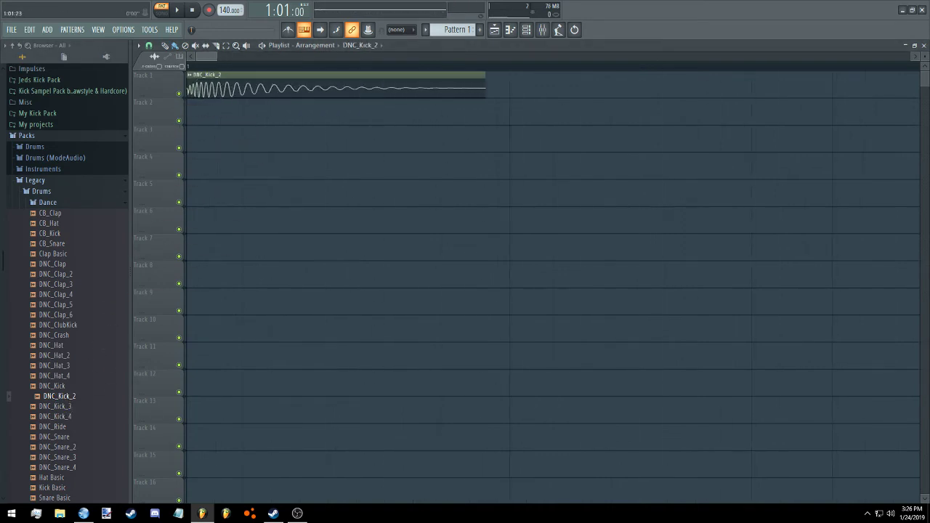
pyautogui.moveTo(229, 9); pyautogui.dragTo(228, 0)
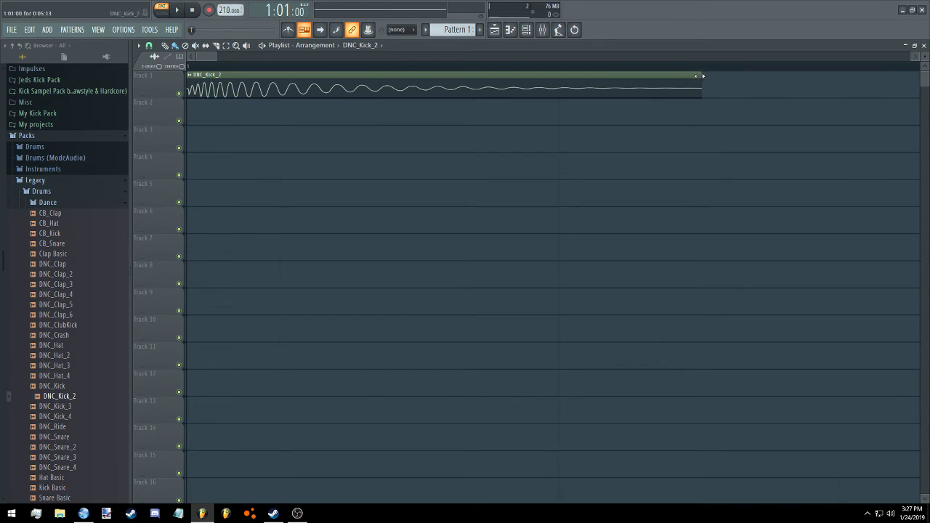
# Trim the DNC_Kick_2 clip to four steps, select it as the loop range and audition it in song mode
pyautogui.moveTo(702, 75); pyautogui.dragTo(558, 67)
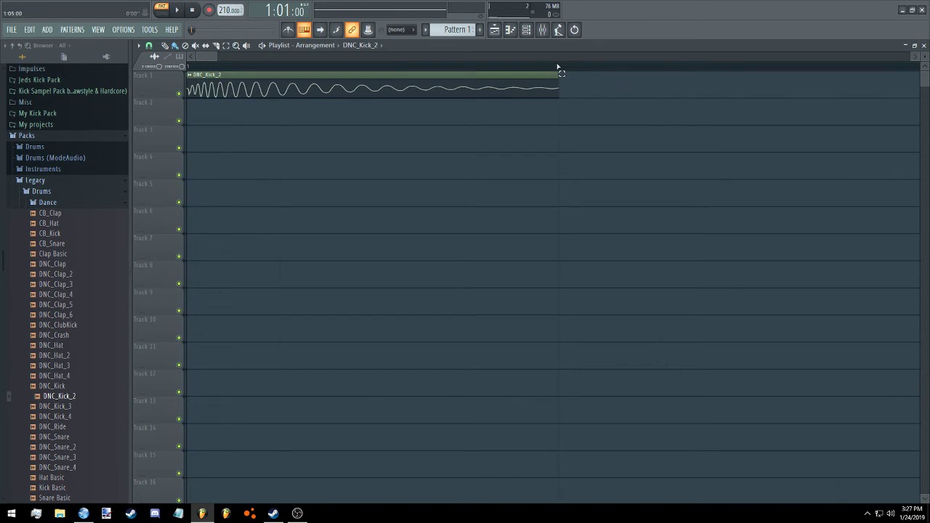
pyautogui.hotkey('ctrl', 'a')
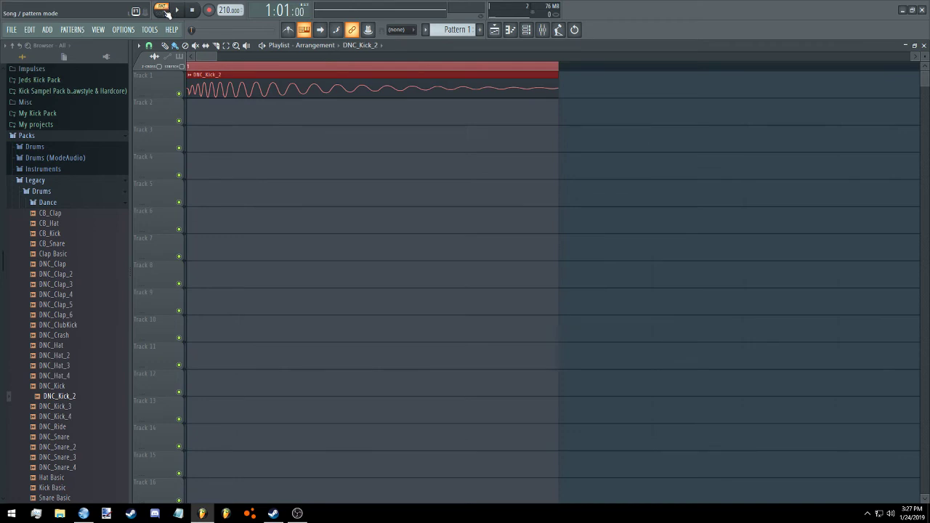
pyautogui.click(161, 9)
pyautogui.press('space')
pyautogui.press('space')
# Route the DNC_Kick_2 clip's channel to mixer track 2
pyautogui.doubleClick(319, 91)
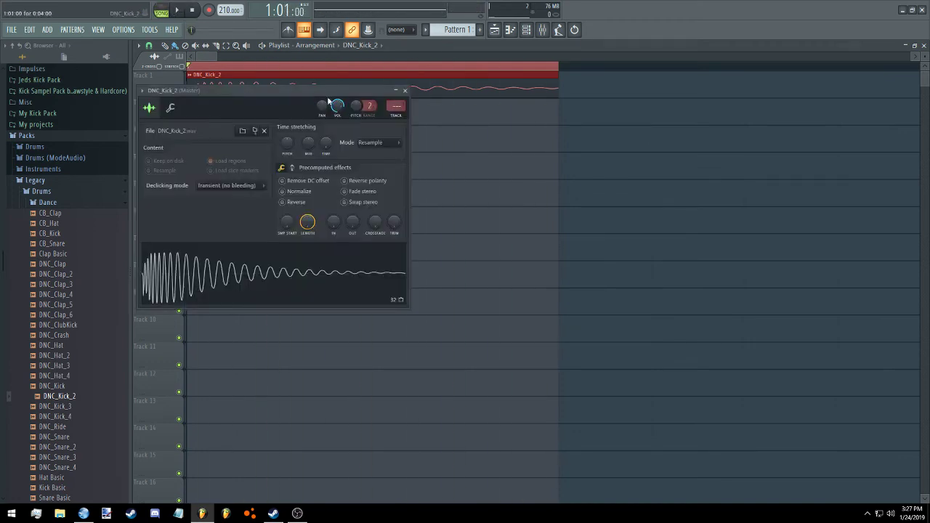
pyautogui.scroll(1, 396, 106)
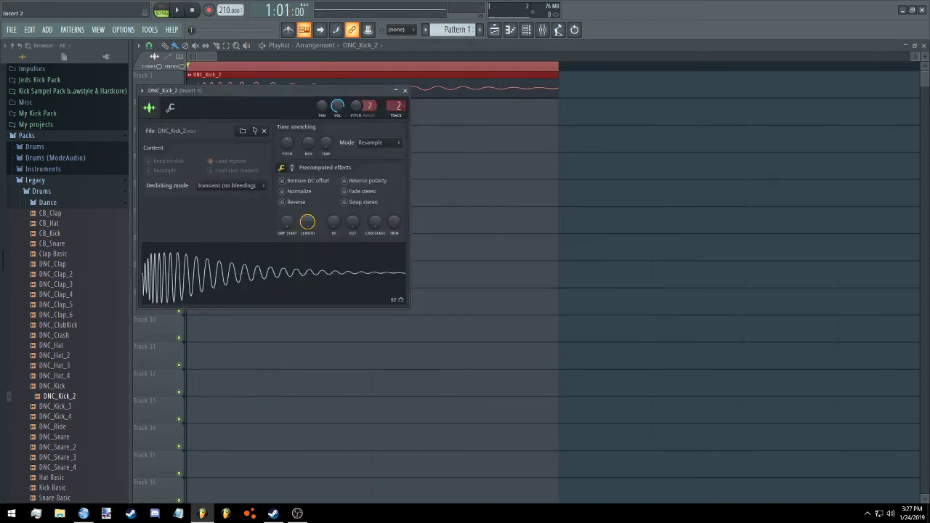
pyautogui.click(405, 90)
# Load Fruity Blood Overdrive, Fruity Parametric EQ 2 and Fruity Fast Dist into the first three effect slots of Insert 2
pyautogui.click(542, 29)
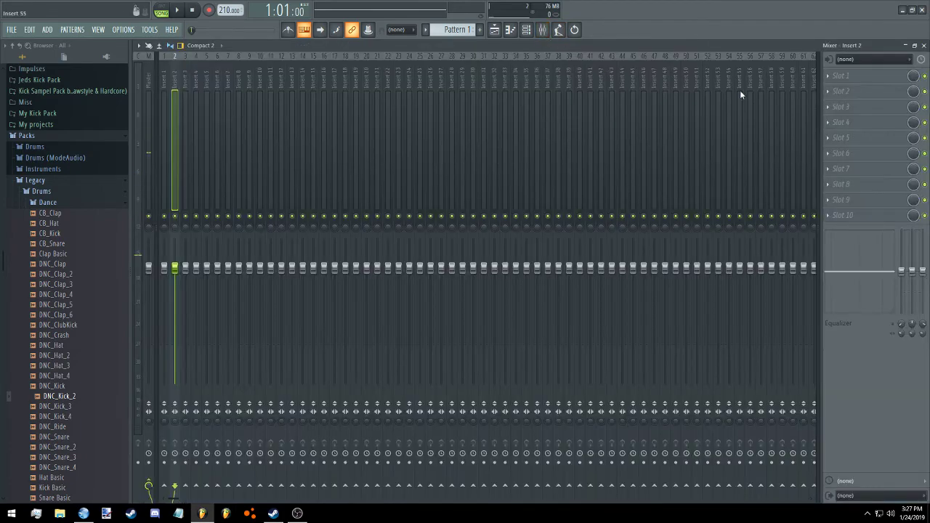
pyautogui.click(849, 77)
pyautogui.click(697, 156)
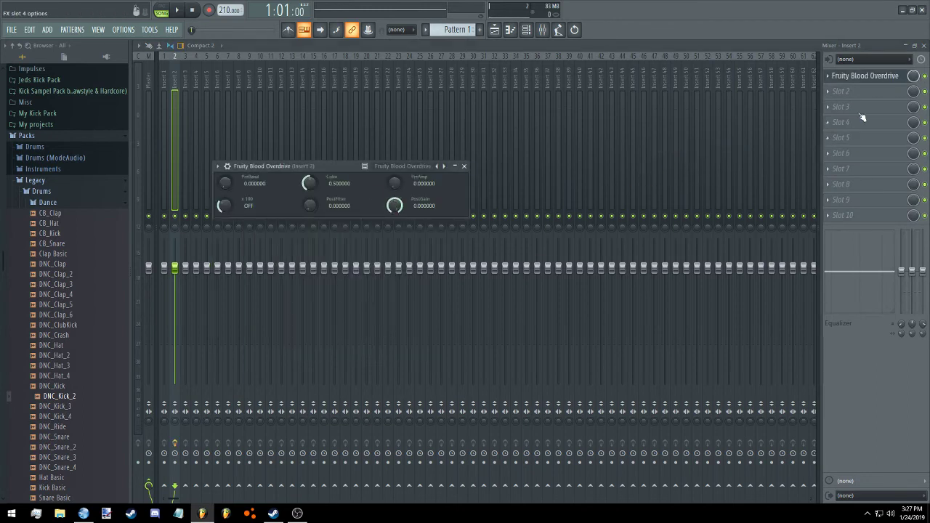
pyautogui.click(865, 90)
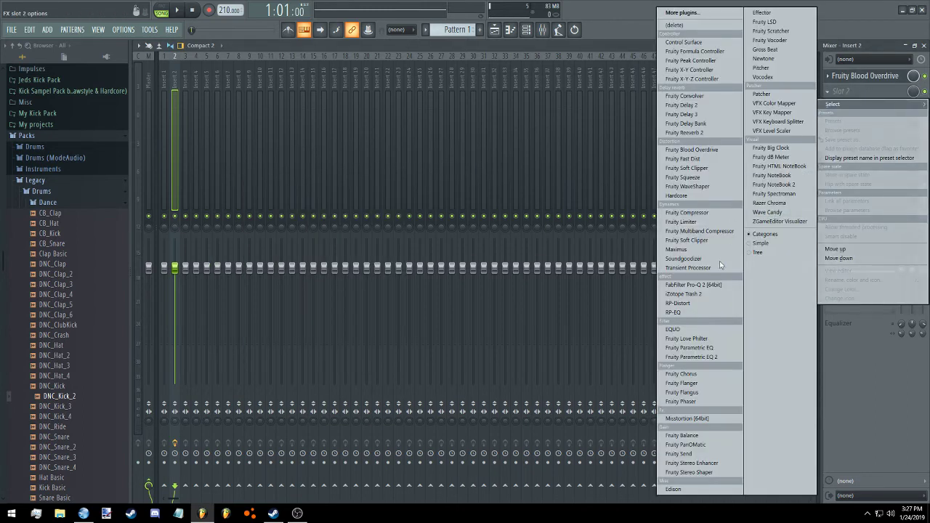
pyautogui.click(700, 357)
pyautogui.click(838, 106)
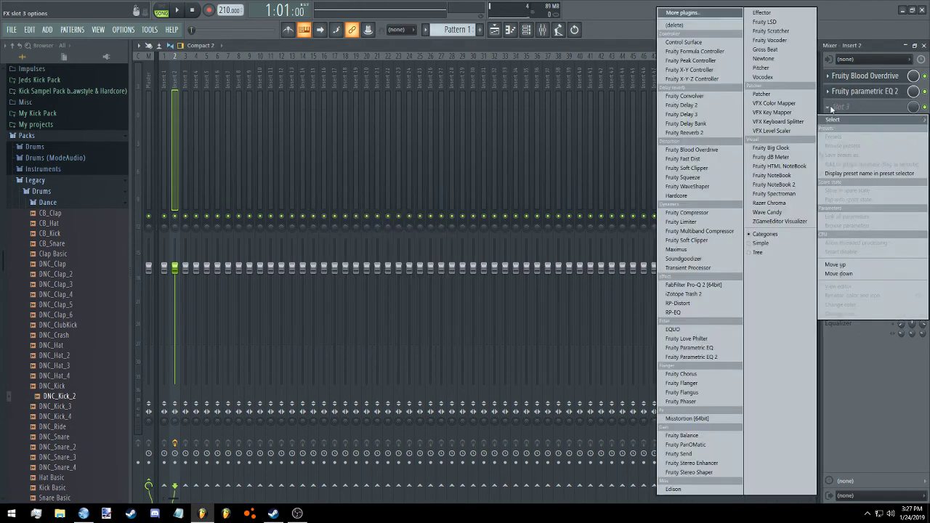
pyautogui.click(711, 159)
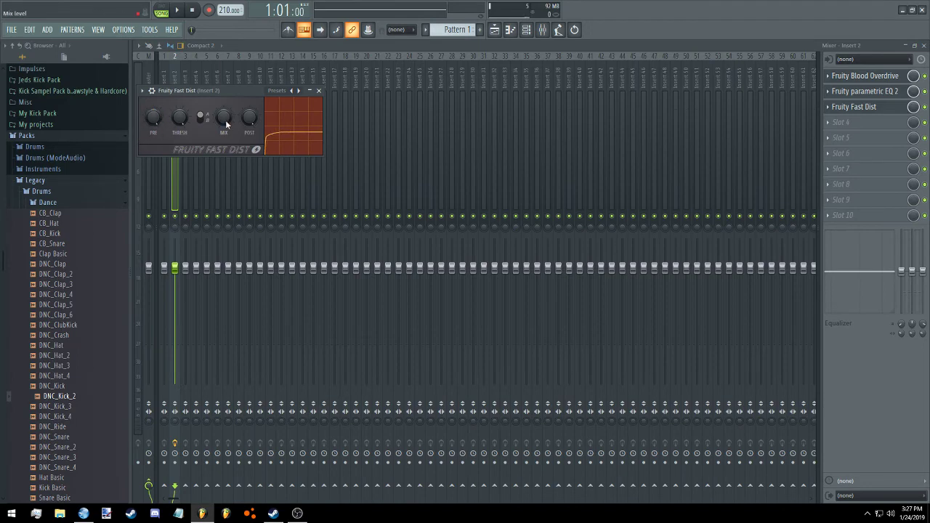
# While the kick loops, boost band 4 of Fruity Parametric EQ 2 fully in the mids and narrow it to a sharp peak
pyautogui.click(870, 92)
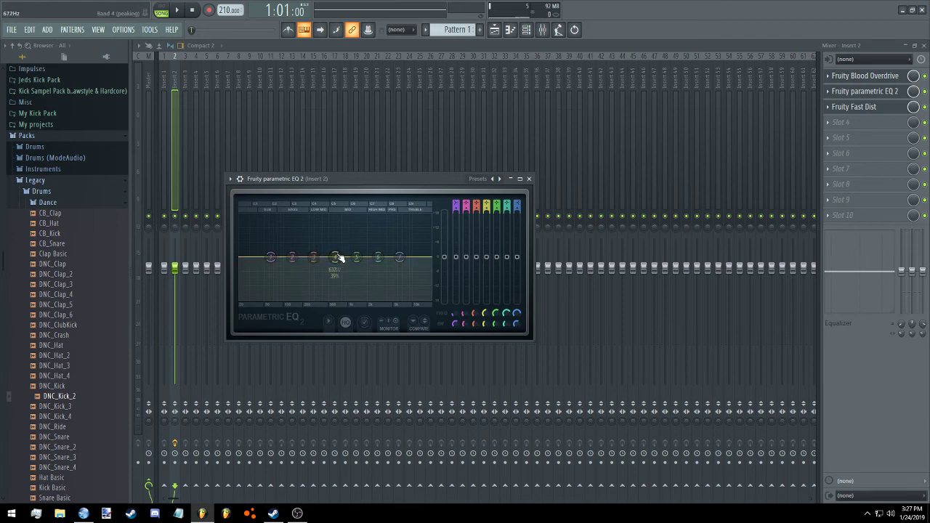
pyautogui.click(184, 12)
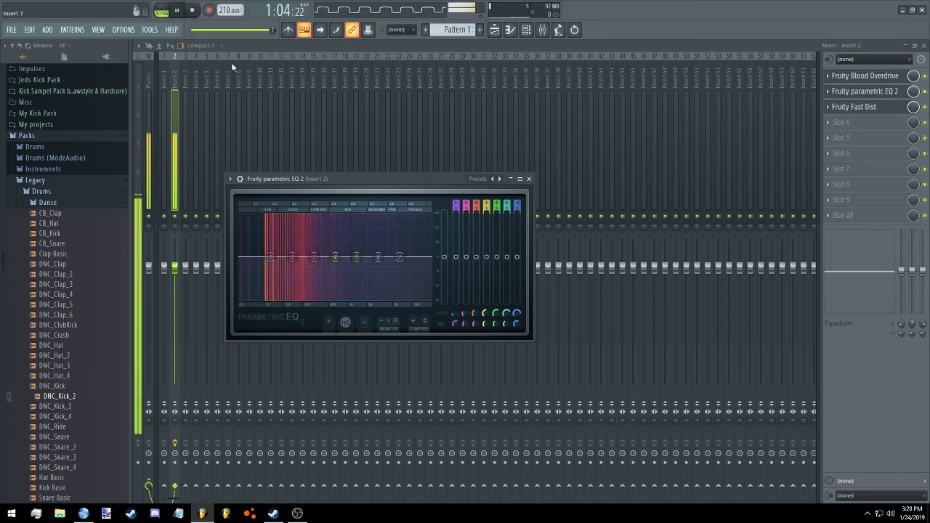
pyautogui.moveTo(335, 257); pyautogui.dragTo(338, 216)
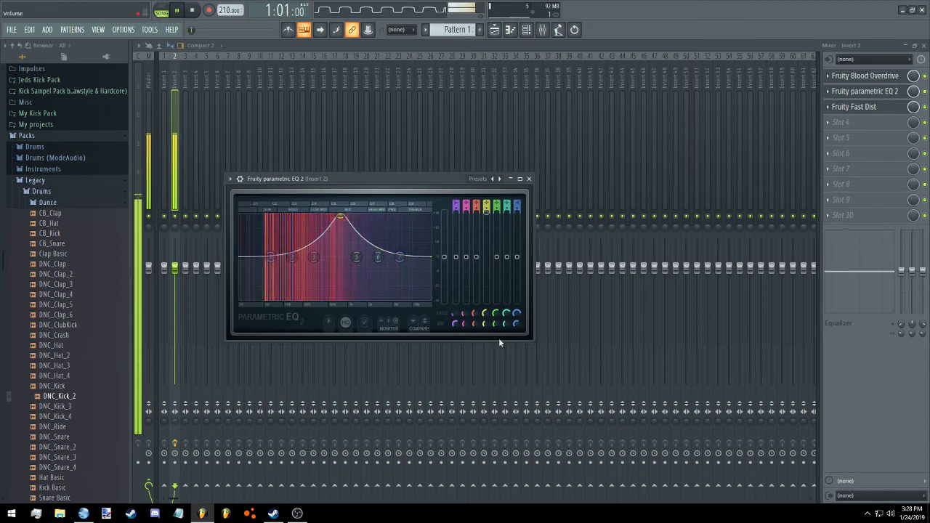
pyautogui.moveTo(486, 322); pyautogui.dragTo(479, 318)
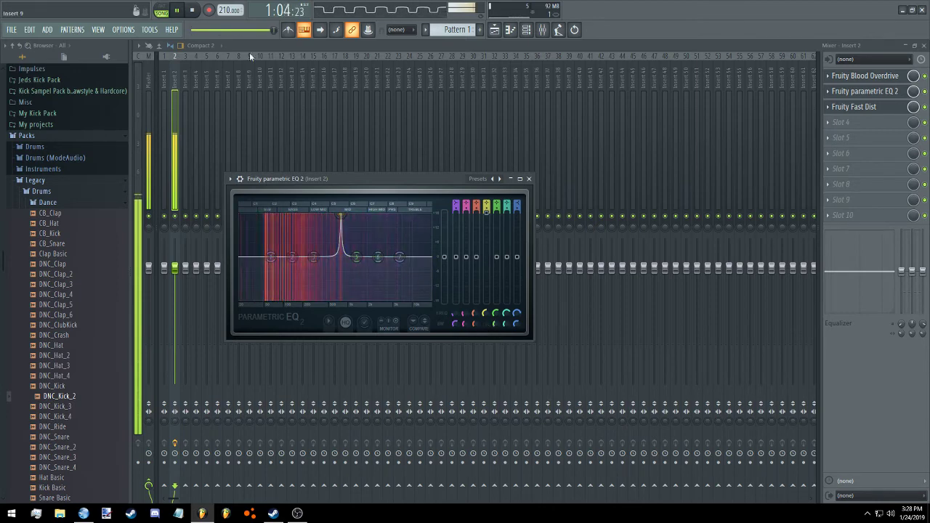
pyautogui.press('space')
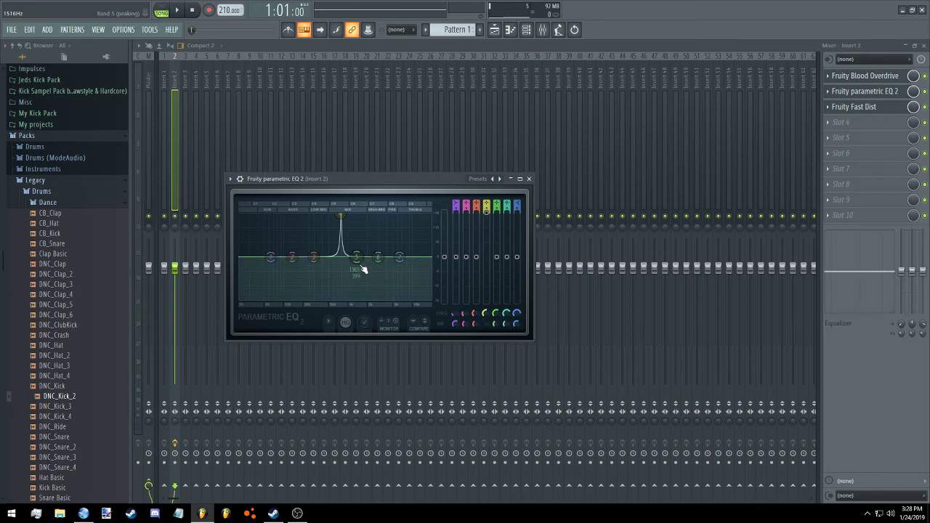
# Move EQ band 5 to about 794 Hz on band 4's peak, narrow its bandwidth and raise it to full boost
pyautogui.moveTo(359, 267); pyautogui.dragTo(340, 235)
pyautogui.scroll(-5, 340, 236)
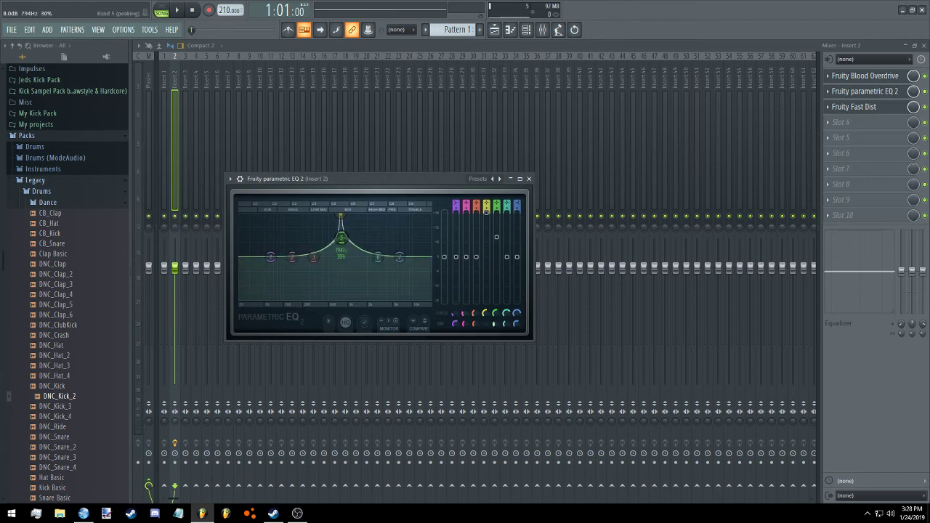
pyautogui.scroll(-3, 341, 240)
pyautogui.moveTo(340, 235); pyautogui.dragTo(340, 218)
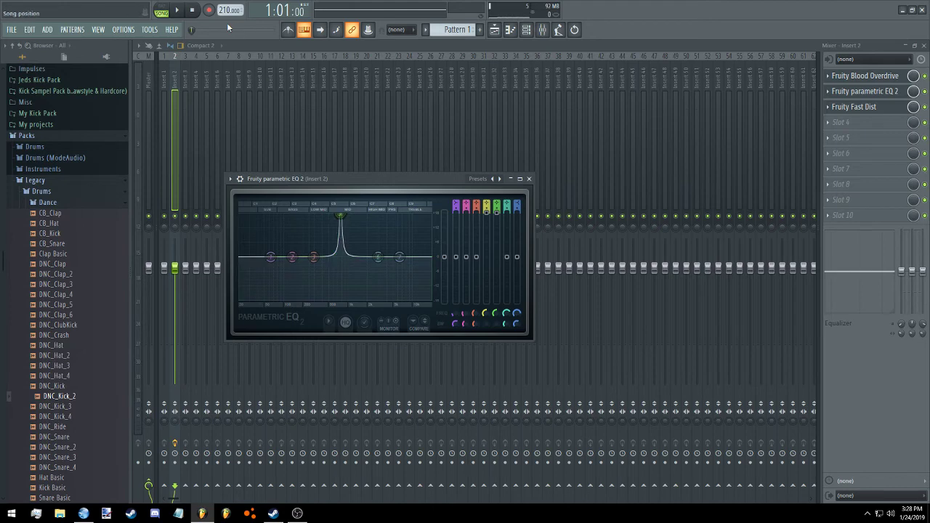
# Stack EQ band 6 at full boost on the mid peak and boost band 3 by 18 dB at about 308 Hz during playback
pyautogui.press('space')
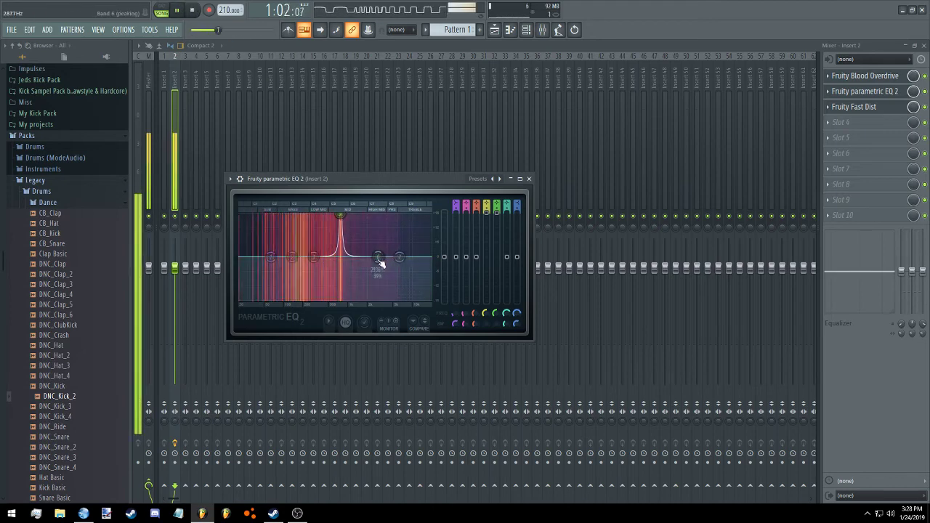
pyautogui.moveTo(378, 257); pyautogui.dragTo(342, 255)
pyautogui.press('space')
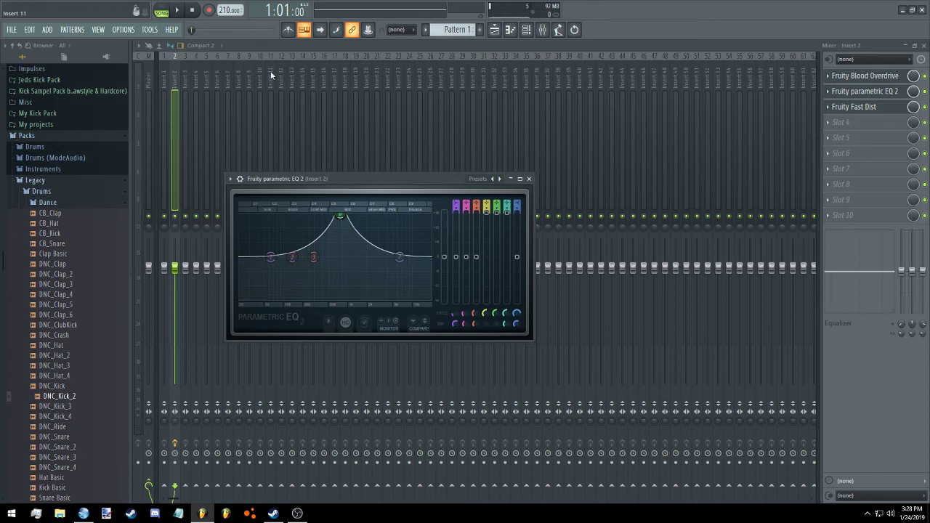
pyautogui.click(177, 11)
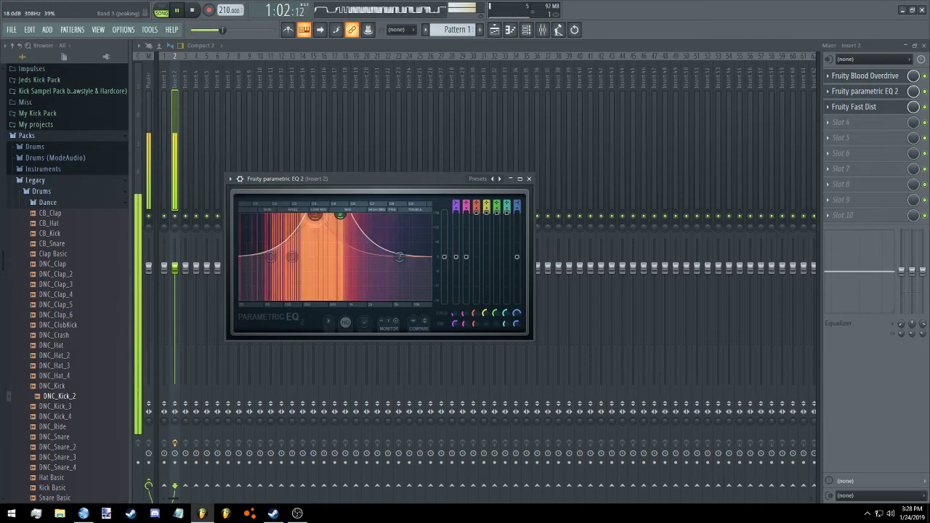
pyautogui.press('space')
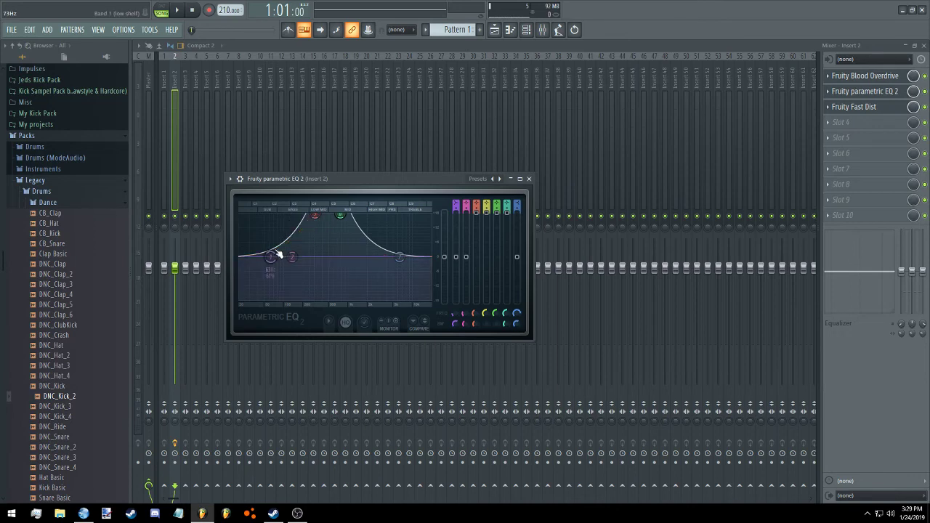
# Raise the EQ's band 1 low shelf to full boost and, with the kick playing, move band 2 fully boosted onto the mid peak
pyautogui.moveTo(271, 257); pyautogui.dragTo(269, 216)
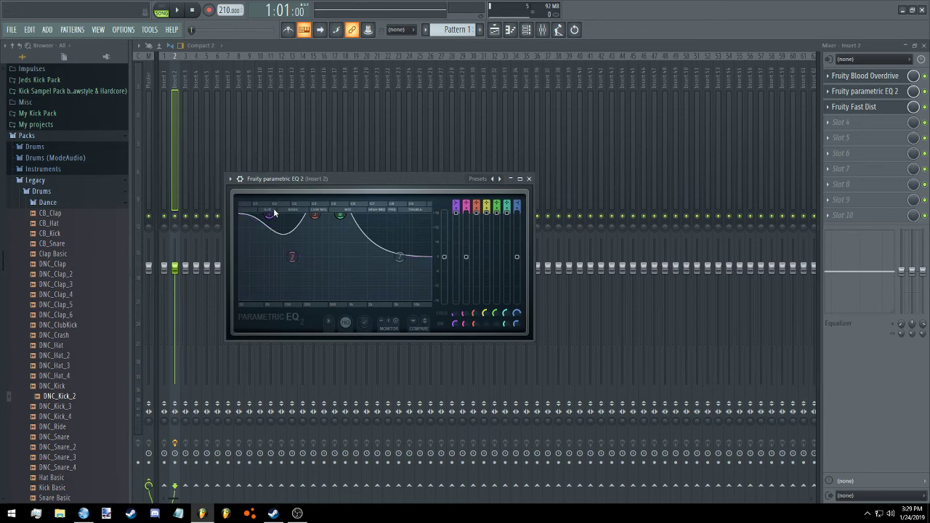
pyautogui.moveTo(266, 219); pyautogui.dragTo(231, 215)
pyautogui.click(177, 9)
pyautogui.moveTo(291, 256); pyautogui.dragTo(338, 215)
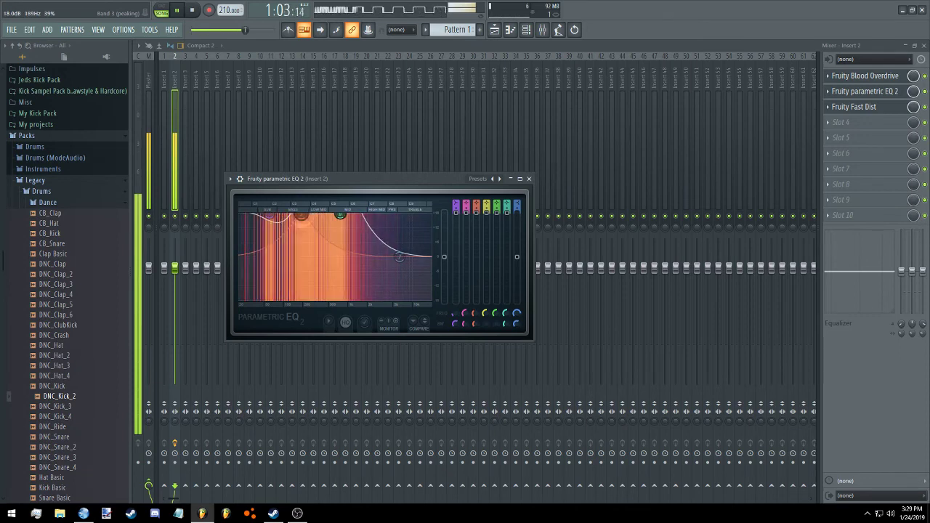
# Try EQ band 3 as a low-mid cut and a small boost near 61 Hz, with the band 7 high shelf fully cut
pyautogui.moveTo(305, 215); pyautogui.dragTo(307, 298)
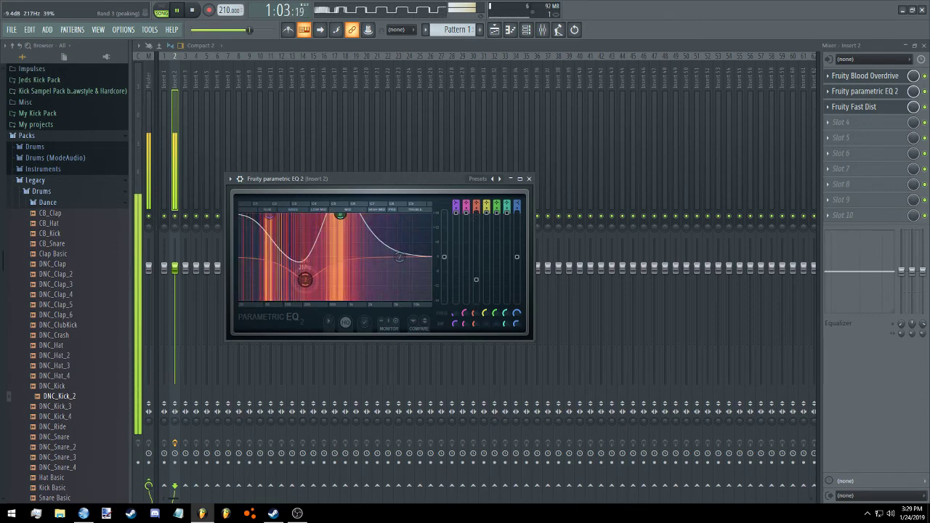
pyautogui.moveTo(306, 297); pyautogui.dragTo(269, 235)
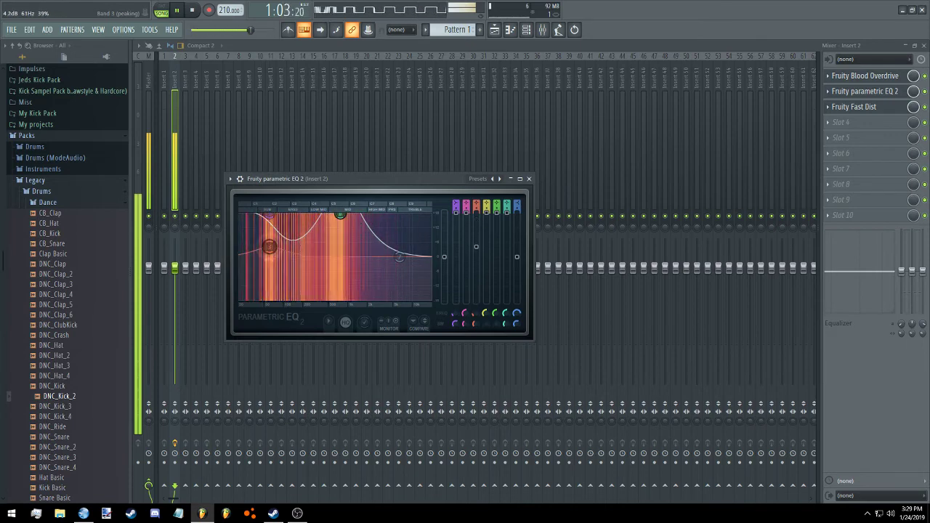
pyautogui.moveTo(400, 257); pyautogui.dragTo(388, 298)
pyautogui.moveTo(269, 247); pyautogui.dragTo(293, 257)
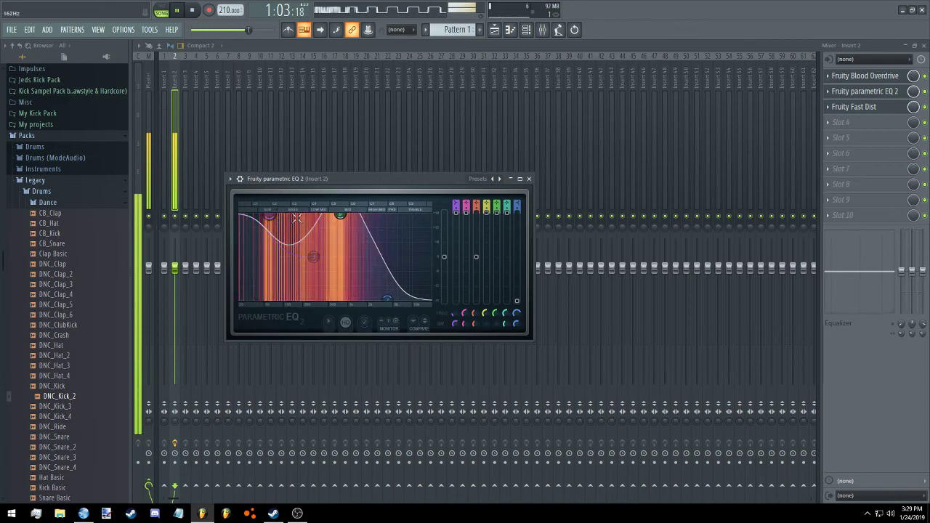
# Try EQ band 2 as a moderate boost in the sub range, and reset the band 7 high shelf after a slight boost
pyautogui.moveTo(340, 215); pyautogui.dragTo(274, 240)
pyautogui.moveTo(387, 297); pyautogui.dragTo(405, 241)
pyautogui.rightClick(405, 242)
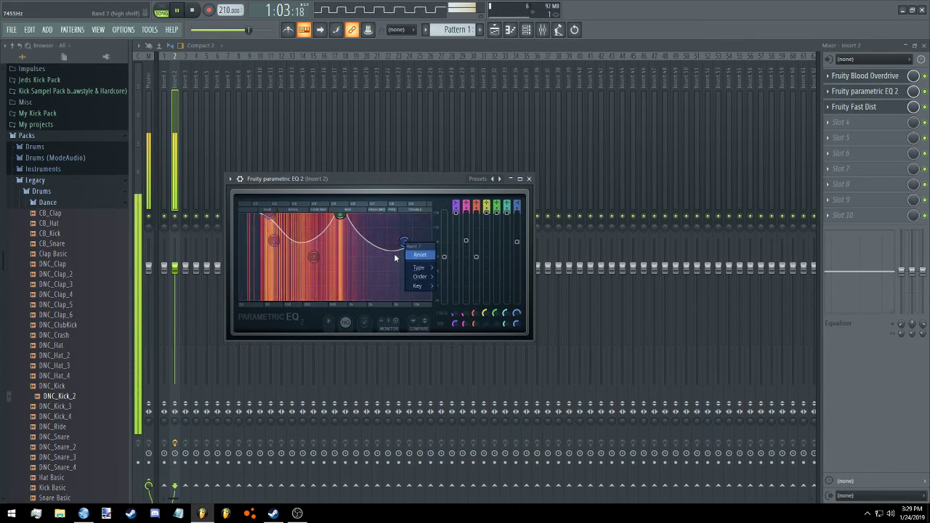
pyautogui.click(421, 254)
# Boost EQ band 3 fully beside the mid peak, set band 1 to about 12.9 dB at 57 Hz and replay the kick
pyautogui.moveTo(314, 257); pyautogui.dragTo(317, 215)
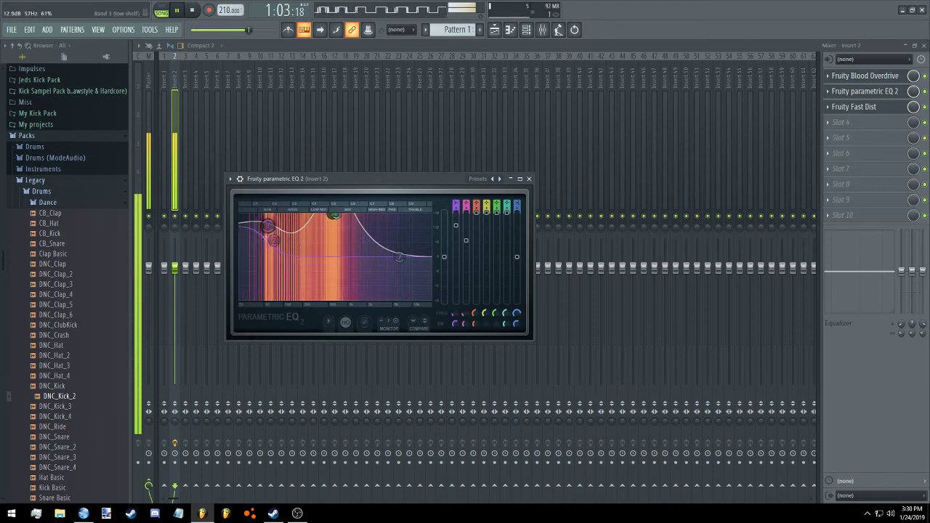
pyautogui.moveTo(274, 239)
pyautogui.mouseDown()
pyautogui.moveTo(268, 225)
pyautogui.moveTo(268, 239)
pyautogui.mouseUp()
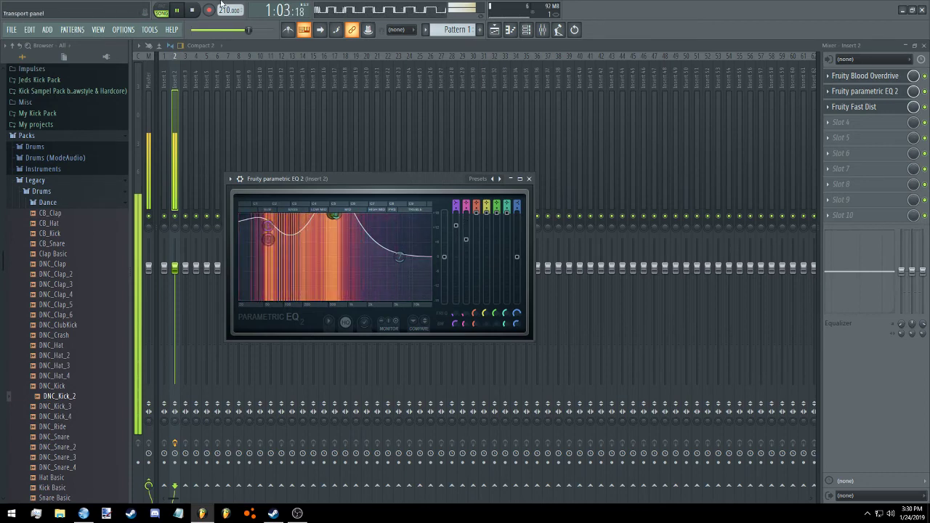
pyautogui.press('space')
pyautogui.press('space')
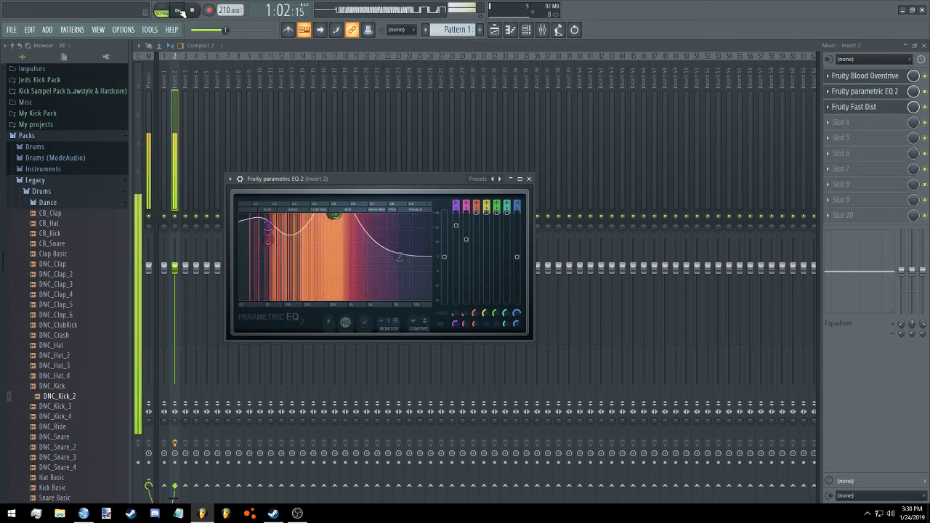
# Raise EQ band 2 to full boost in the sub range, stop playback and move the band to about 597 Hz at 18 dB
pyautogui.moveTo(268, 240); pyautogui.dragTo(269, 216)
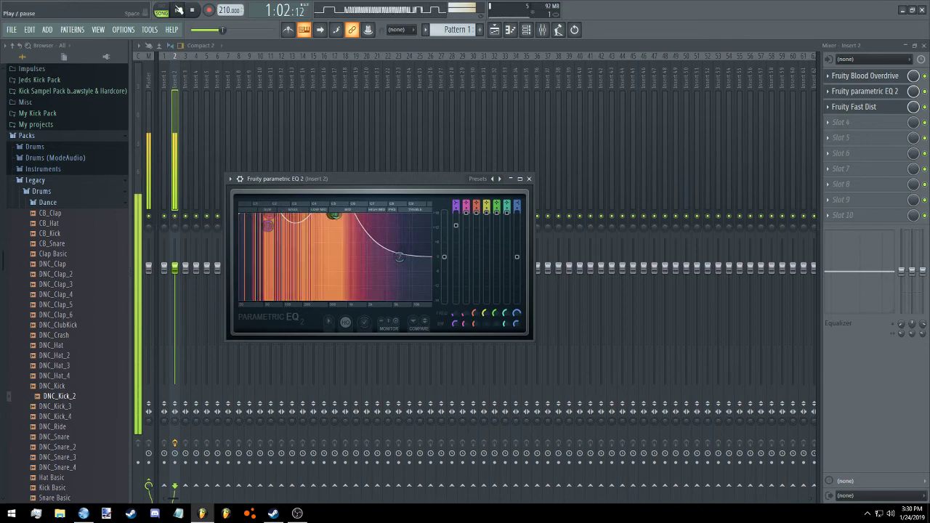
pyautogui.press('space')
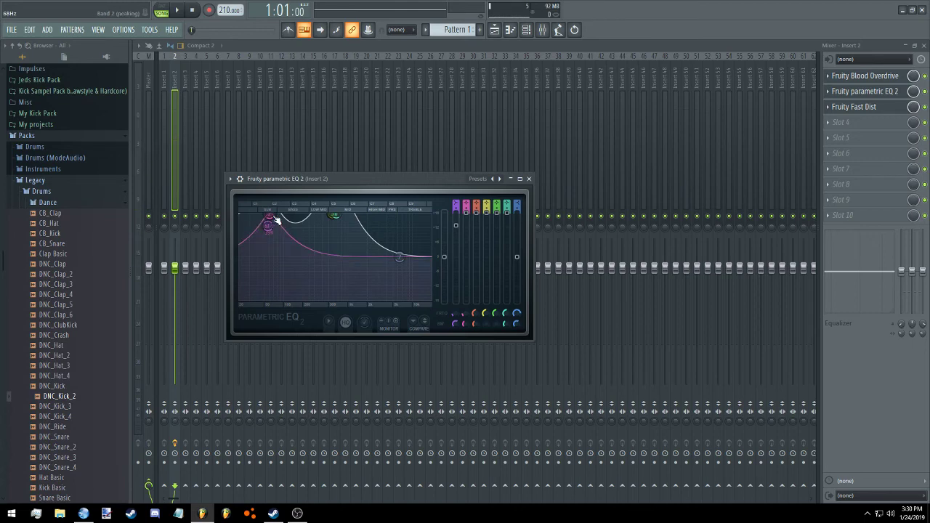
pyautogui.moveTo(276, 221); pyautogui.dragTo(335, 215)
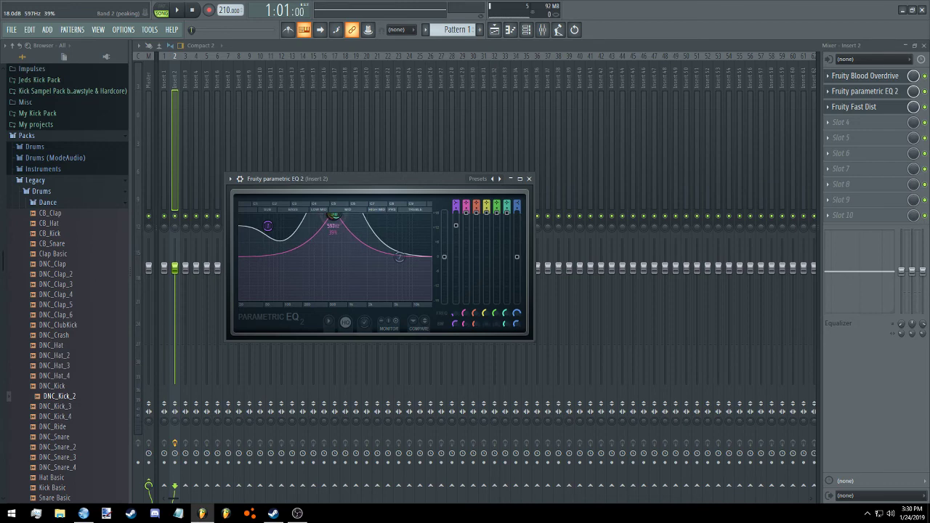
# Create an automation clip for the frequency of band 2 in the insert 2 EQ and open the playlist
pyautogui.rightClick(465, 316)
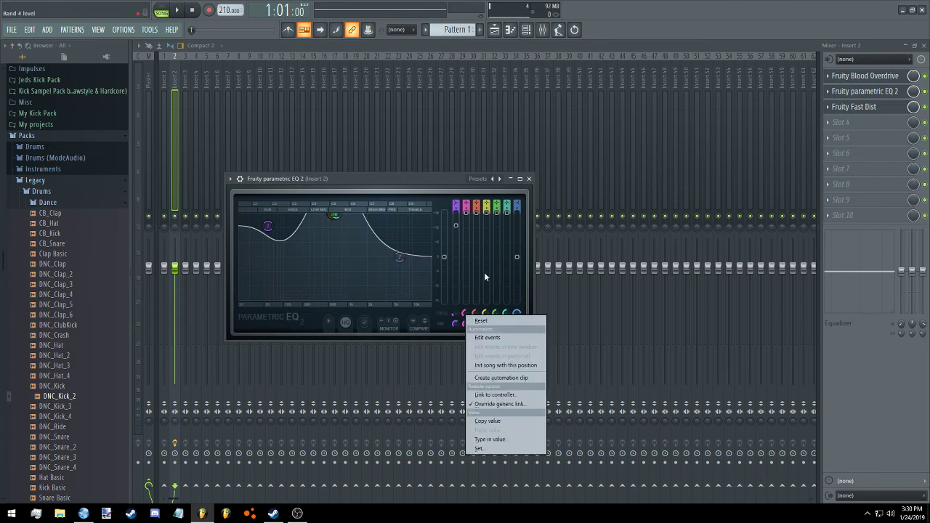
pyautogui.press('Down')
pyautogui.press('Down')
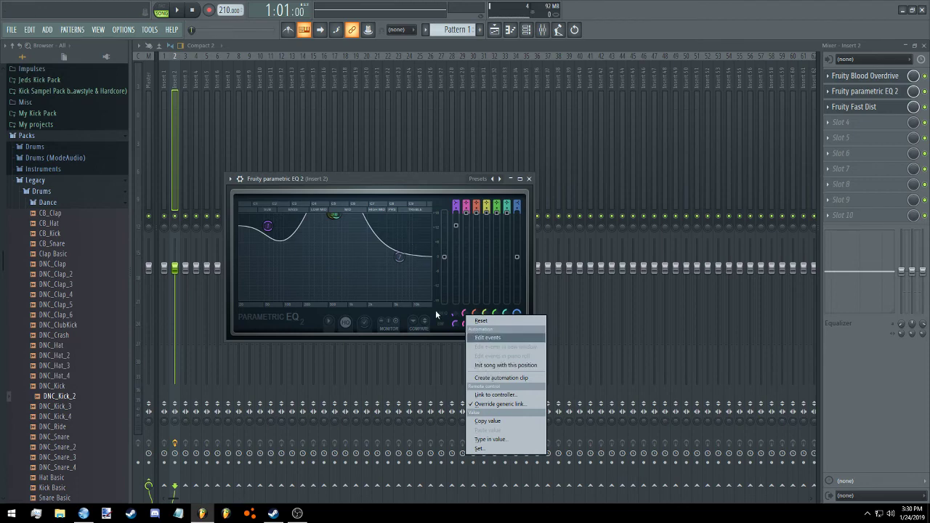
pyautogui.click(495, 378)
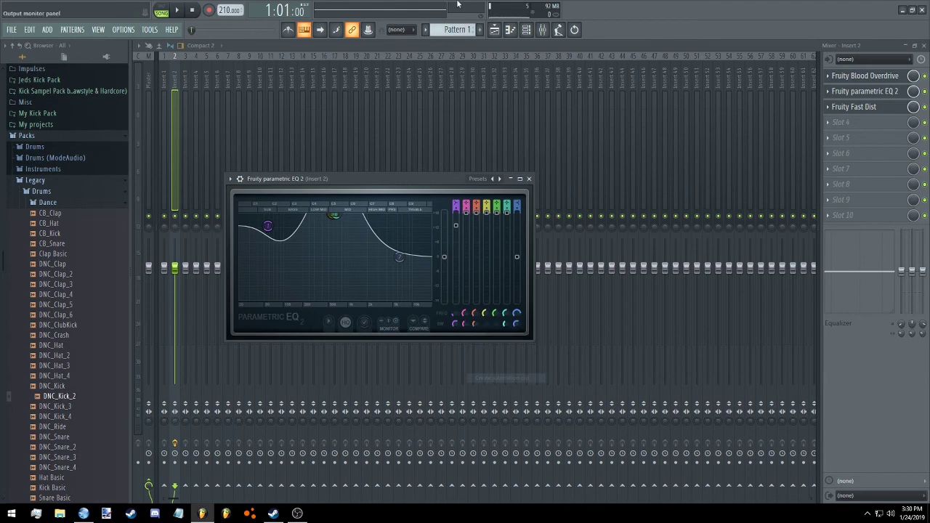
pyautogui.click(495, 30)
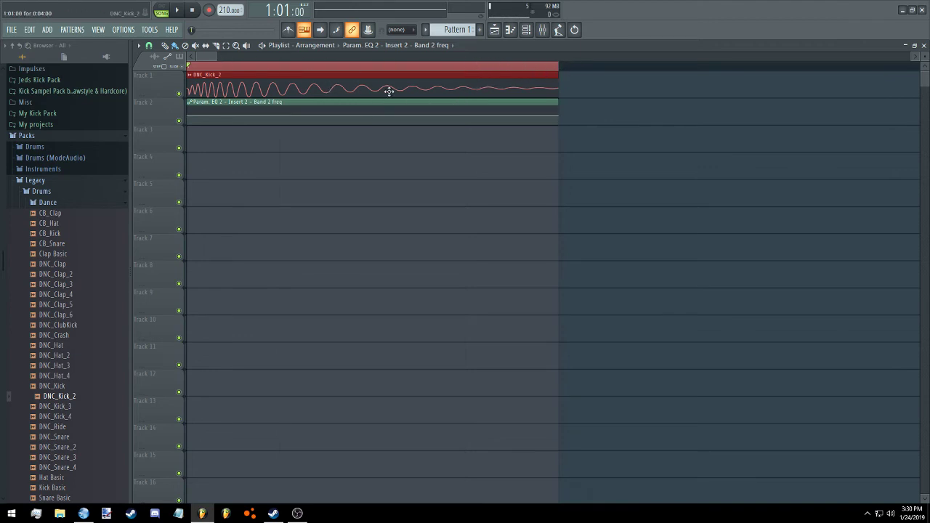
# Lower the end point of the band 2 frequency automation clip slightly and play the kick back
pyautogui.click(576, 102)
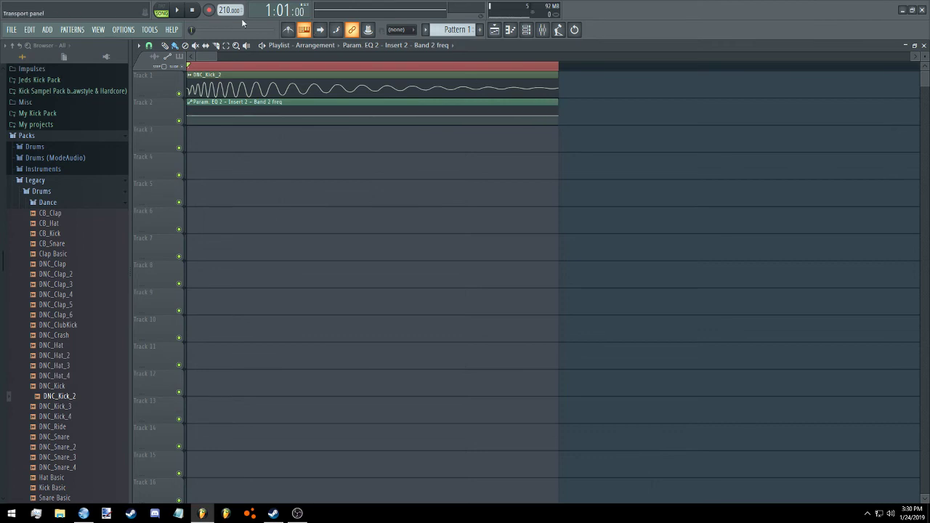
pyautogui.moveTo(558, 115); pyautogui.dragTo(558, 121)
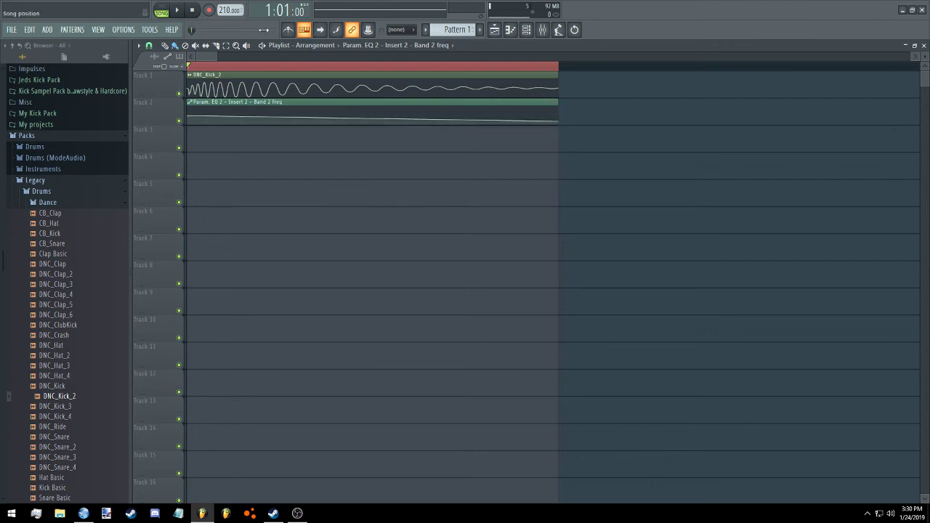
pyautogui.click(177, 10)
pyautogui.press('space')
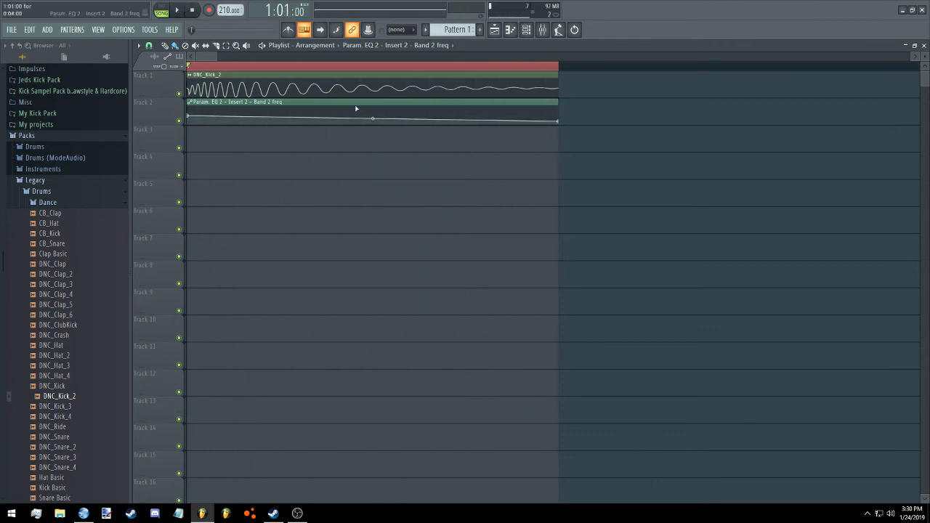
pyautogui.press('space')
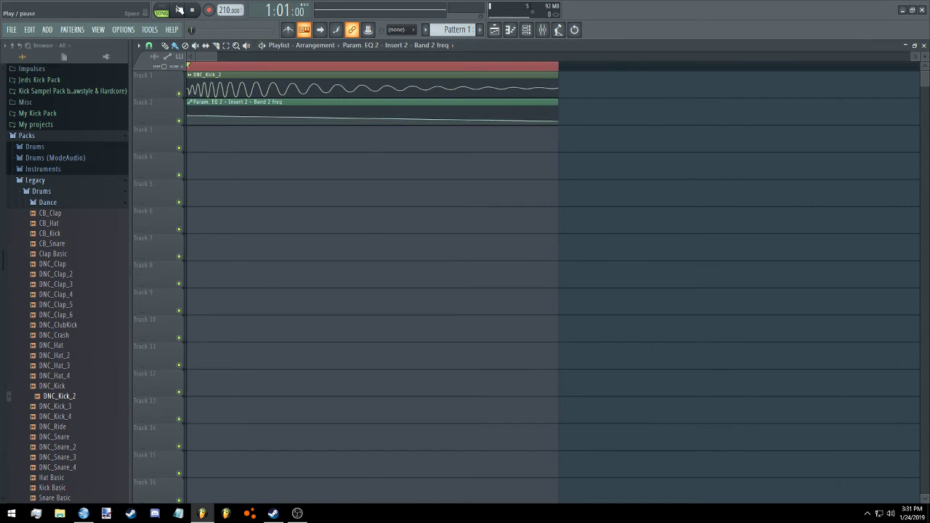
pyautogui.press('space')
# Add a second Fruity Parametric EQ 2 in slot 4 of insert 2, with a small band 1 boost and a slight band 7 boost
pyautogui.click(541, 32)
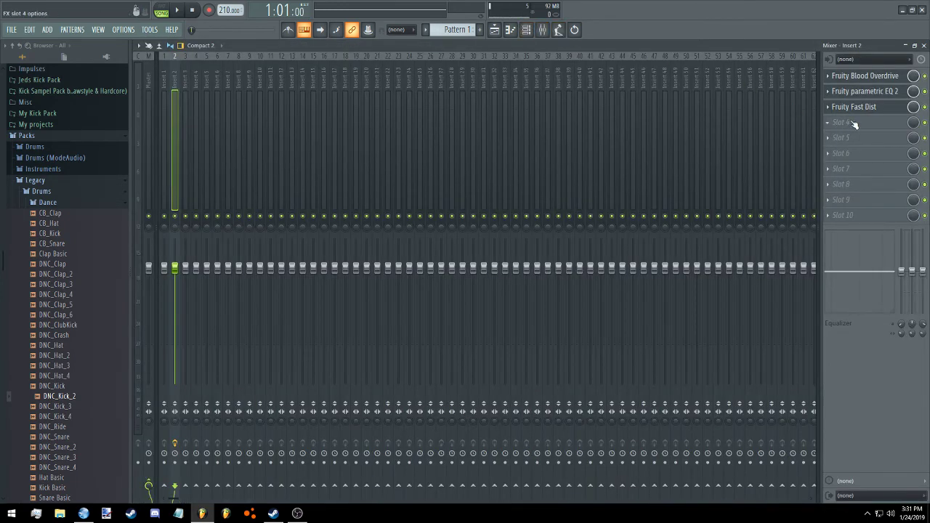
pyautogui.click(854, 125)
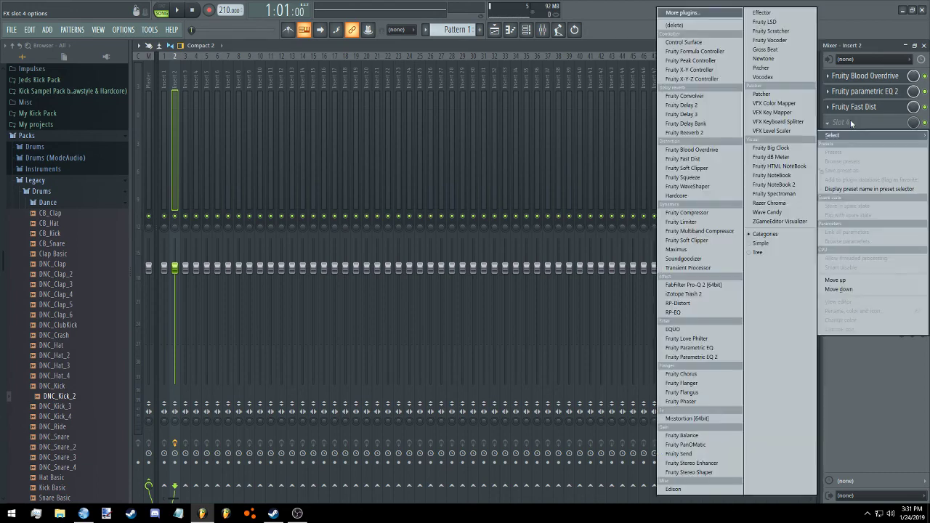
pyautogui.click(705, 357)
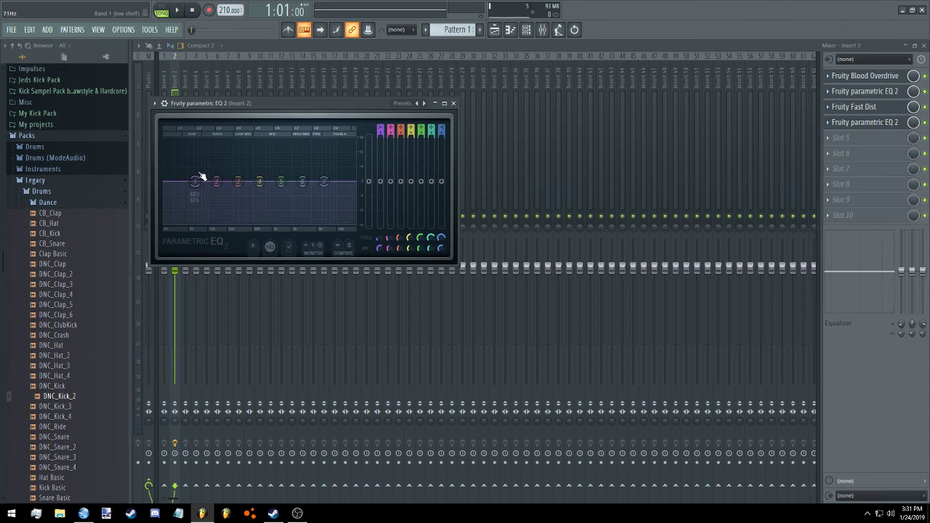
pyautogui.moveTo(197, 180); pyautogui.dragTo(193, 169)
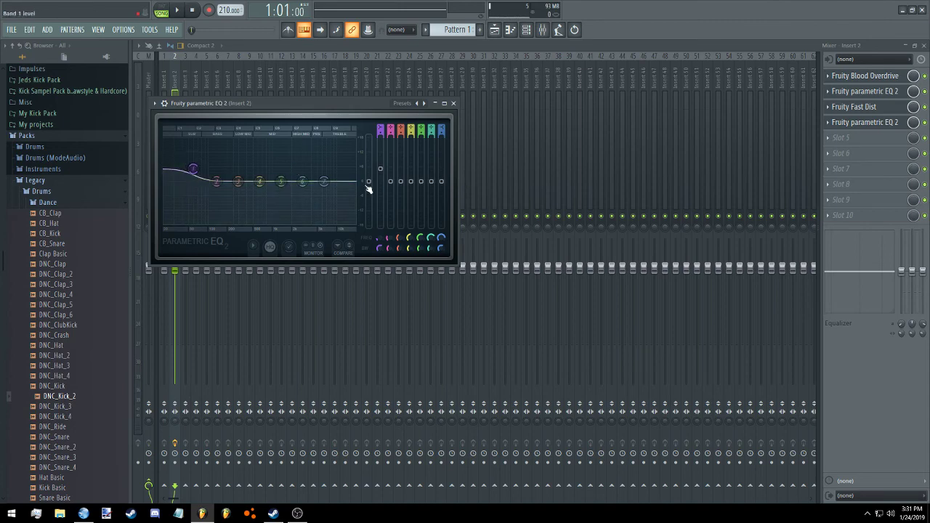
pyautogui.moveTo(327, 186); pyautogui.dragTo(329, 183)
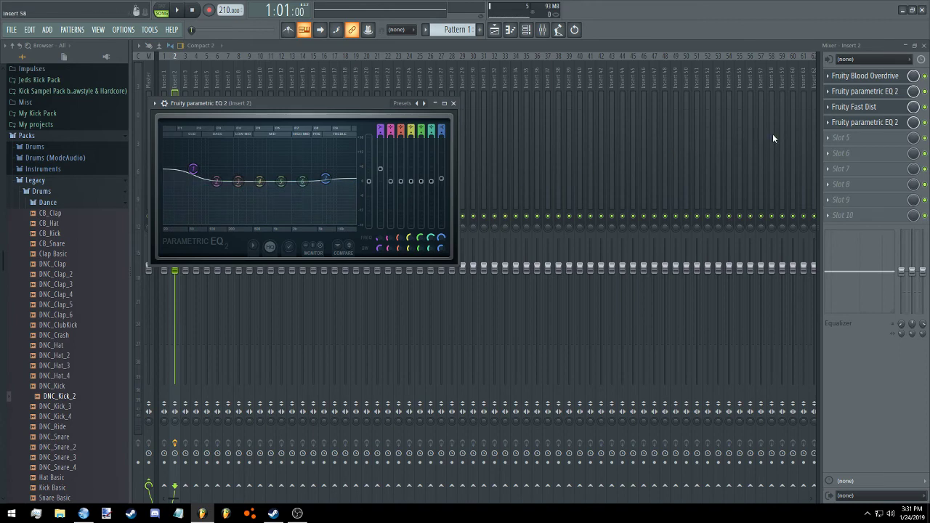
# Add Edison in slot 5 of insert 2 and bring the second EQ back into view
pyautogui.click(843, 137)
pyautogui.click(680, 489)
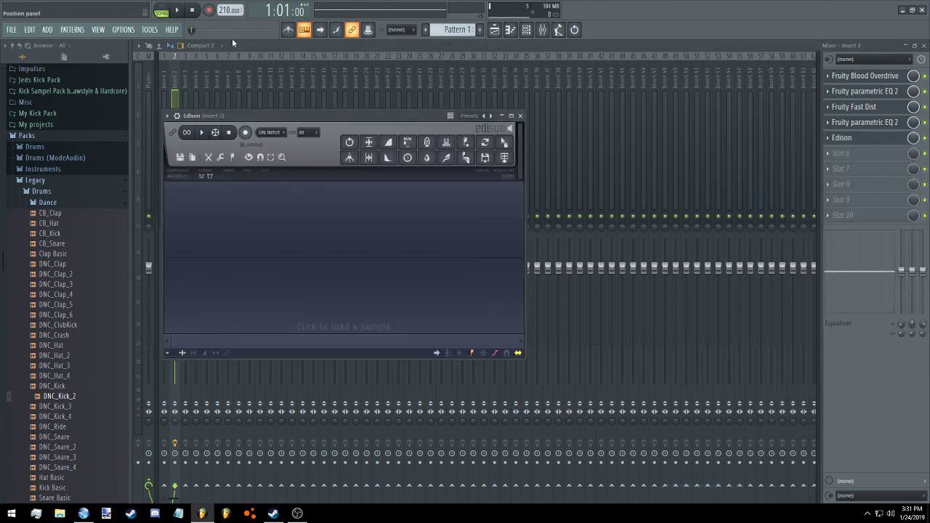
pyautogui.click(898, 124)
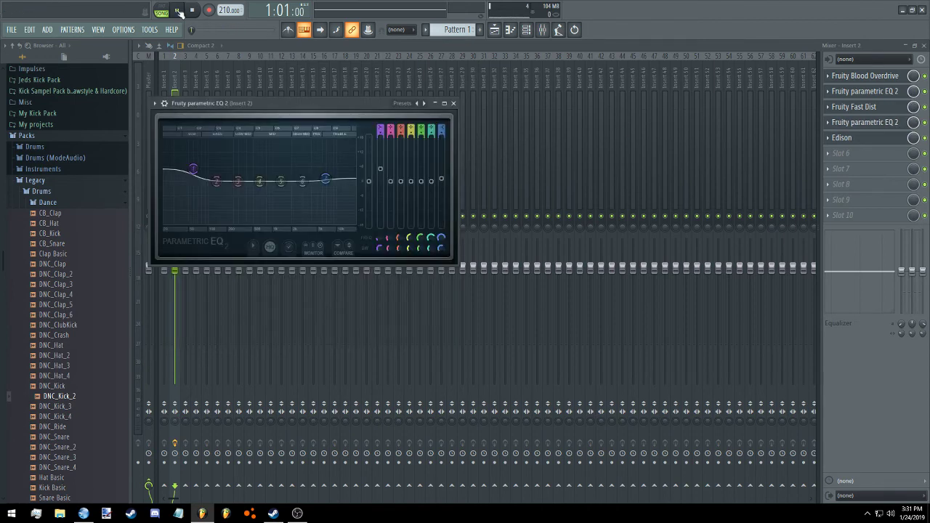
# Try a boost on band 6 of the second EQ near 2505 Hz during playback, reset the band and stop
pyautogui.click(180, 12)
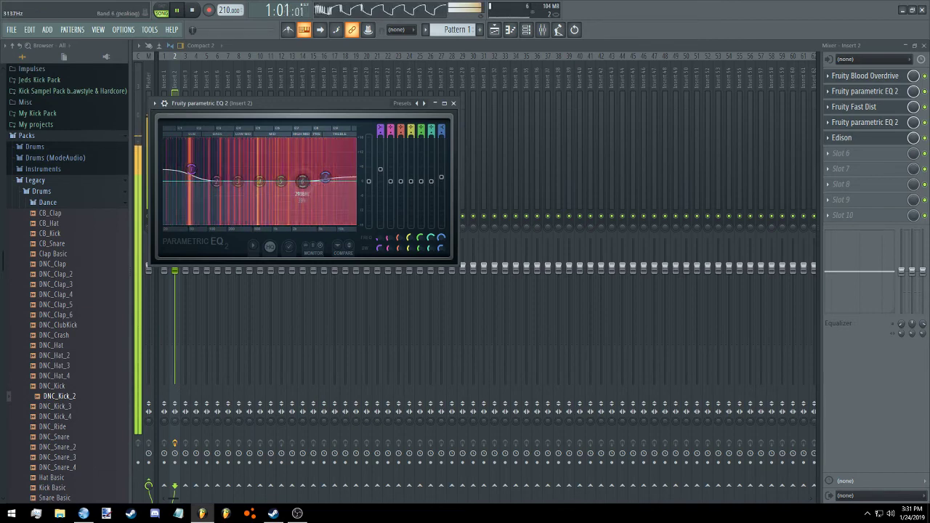
pyautogui.moveTo(302, 182); pyautogui.dragTo(298, 167)
pyautogui.rightClick(298, 168)
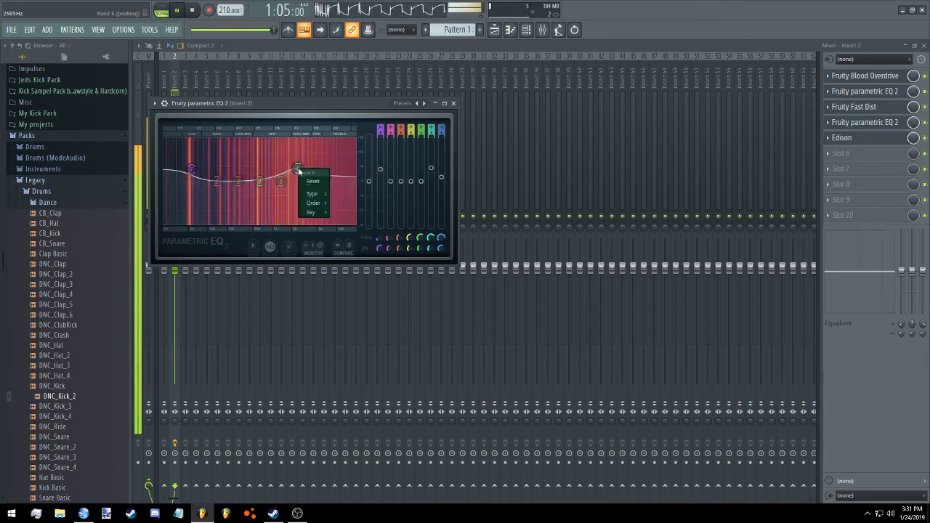
pyautogui.click(313, 181)
pyautogui.press('space')
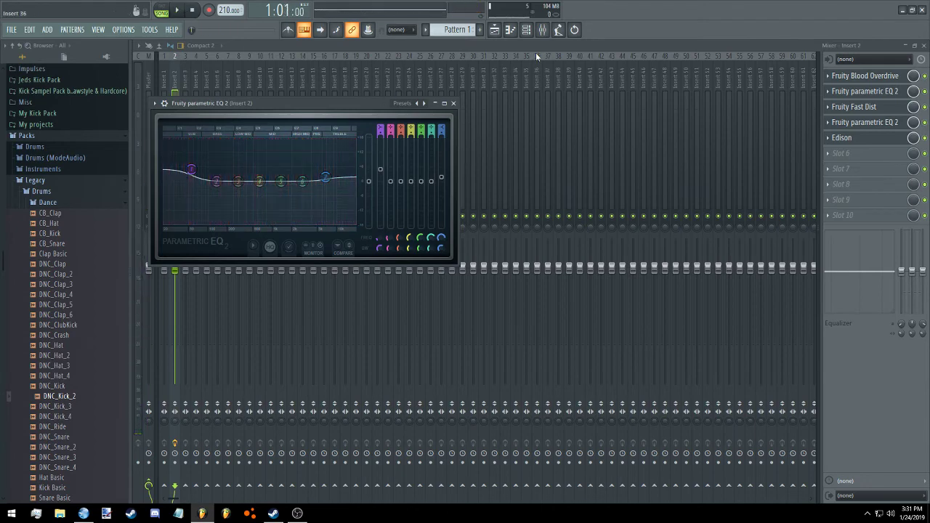
# Add a point at 1:03:00 of the band 2 frequency automation at about 53% and play the kick back
pyautogui.click(494, 30)
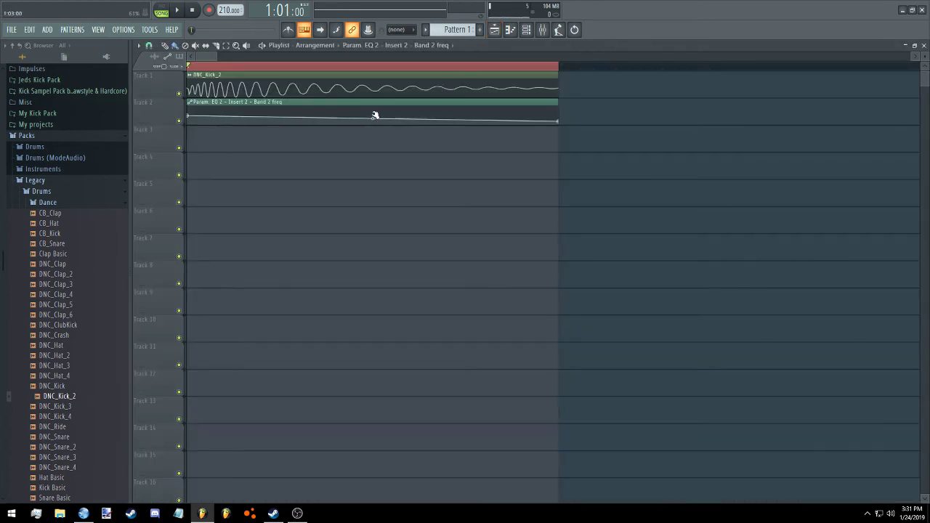
pyautogui.moveTo(374, 115); pyautogui.dragTo(373, 116)
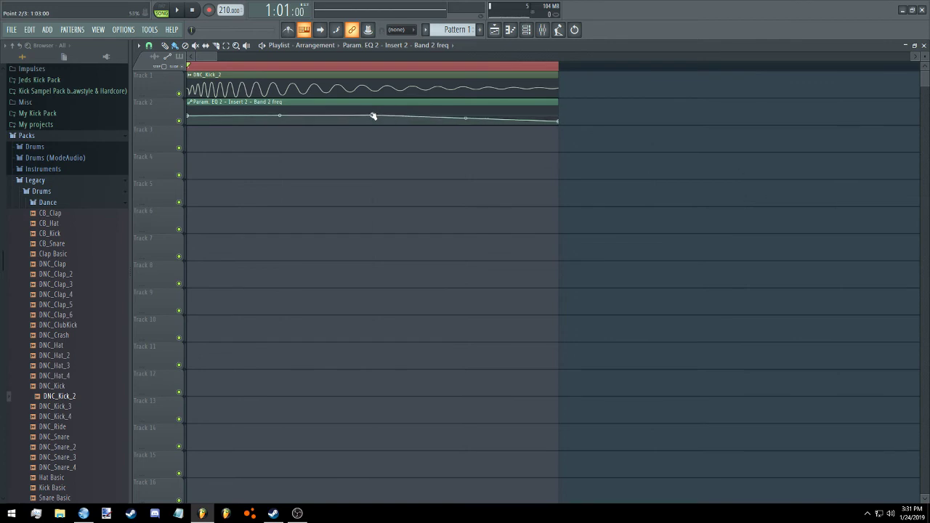
pyautogui.click(177, 10)
pyautogui.moveTo(192, 29); pyautogui.dragTo(227, 28)
pyautogui.press('space')
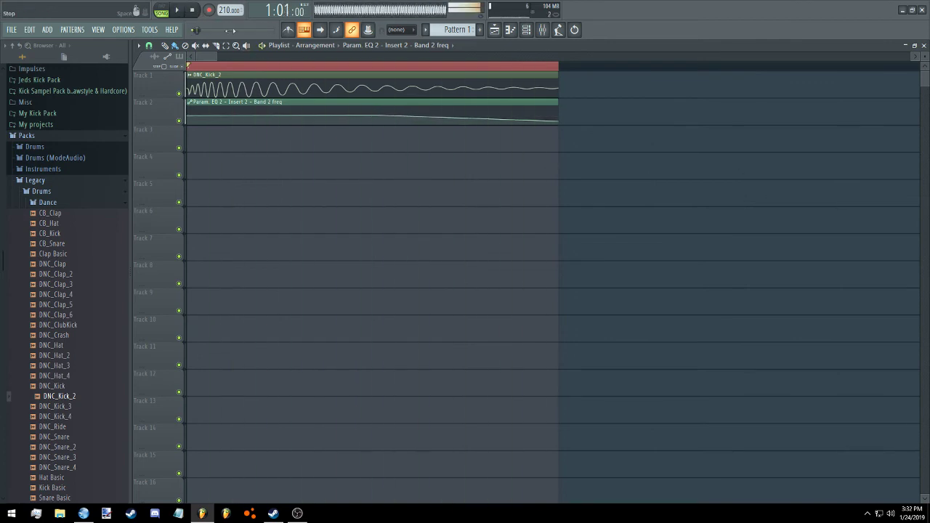
# Shape the band 2 frequency automation with a sharp drop at 1:03:00 and a slight rise to its end point, and replay the kick
pyautogui.moveTo(372, 117)
pyautogui.mouseDown()
pyautogui.moveTo(387, 122)
pyautogui.moveTo(373, 124)
pyautogui.mouseUp()
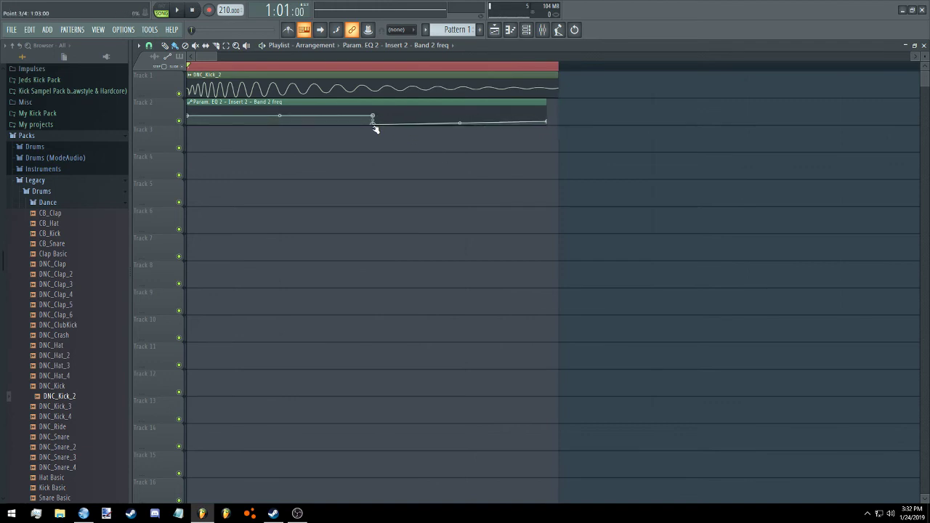
pyautogui.rightClick(547, 123)
pyautogui.click(546, 123)
pyautogui.press('space')
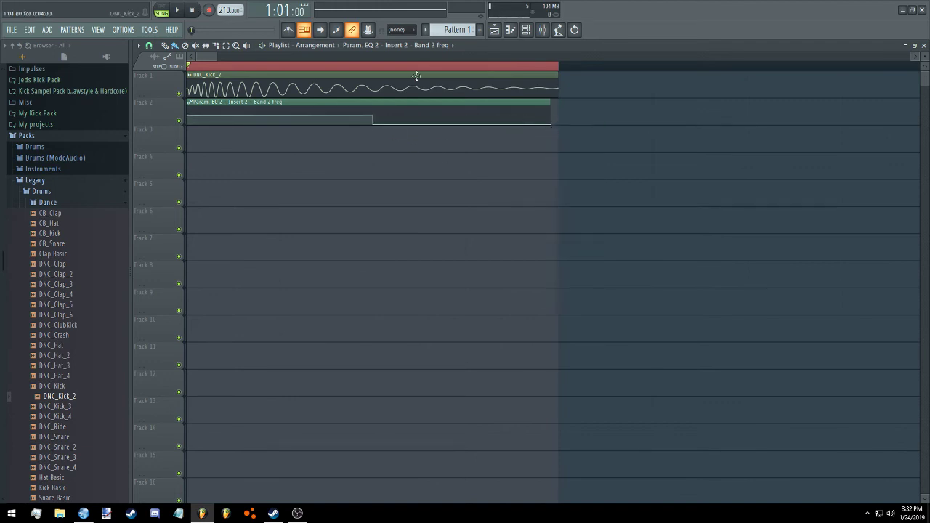
pyautogui.press('space')
pyautogui.moveTo(548, 125); pyautogui.dragTo(551, 121)
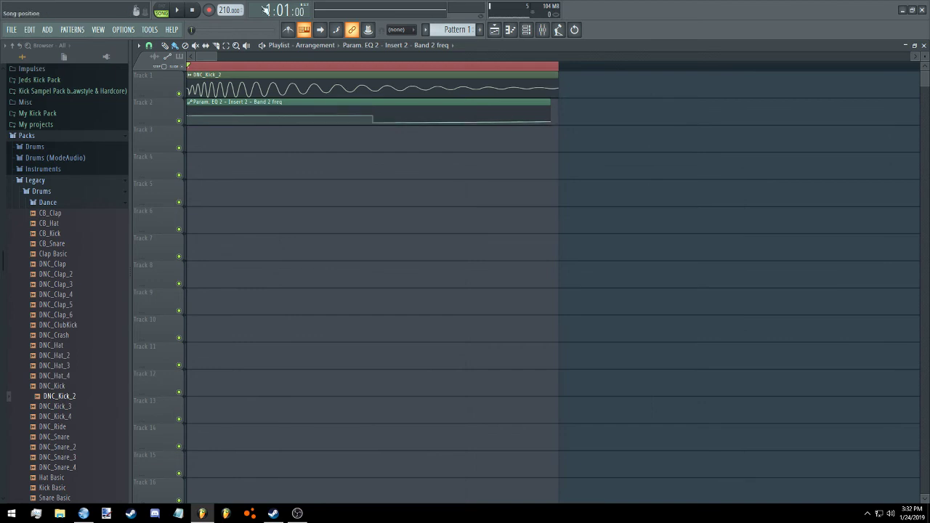
pyautogui.click(177, 11)
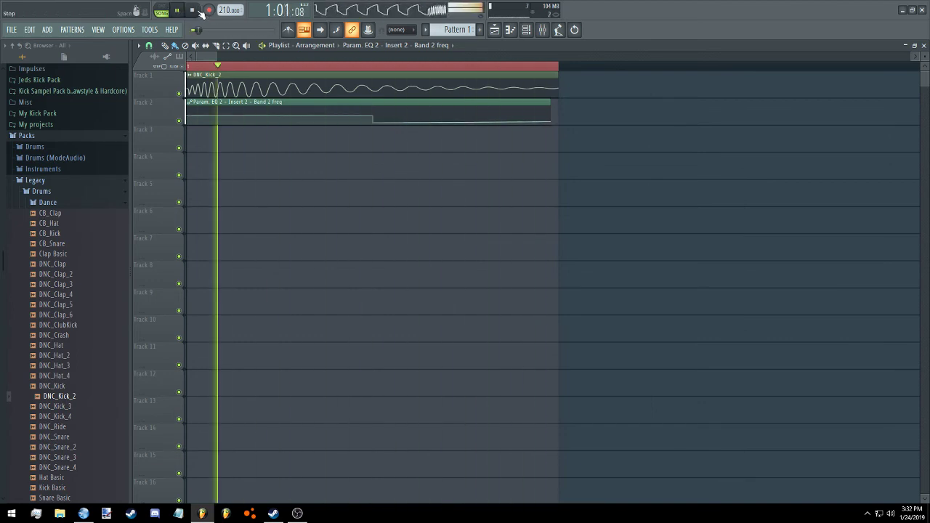
pyautogui.press('space')
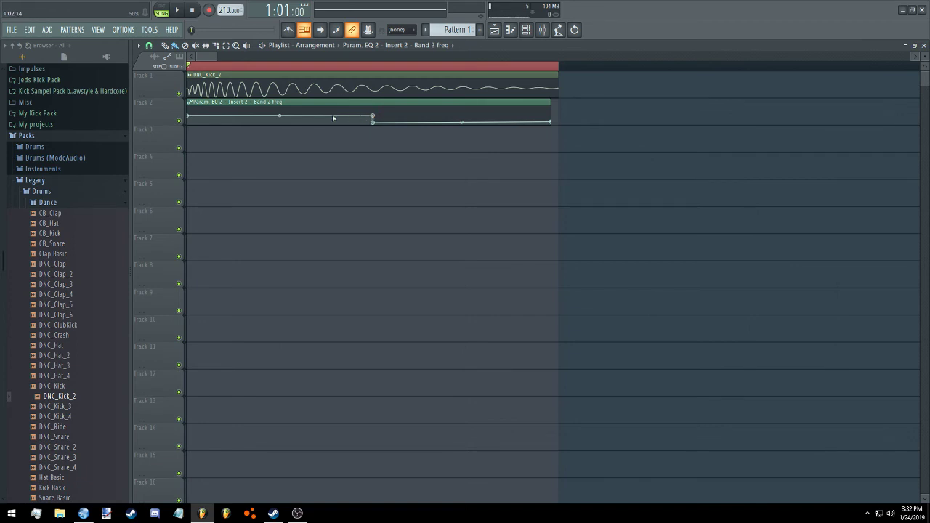
# Lower the upper 1:03:00 automation point onto the lower one and bend the first segment into a late-falling curve while auditioning the kick
pyautogui.moveTo(373, 116); pyautogui.dragTo(373, 122)
pyautogui.click(180, 13)
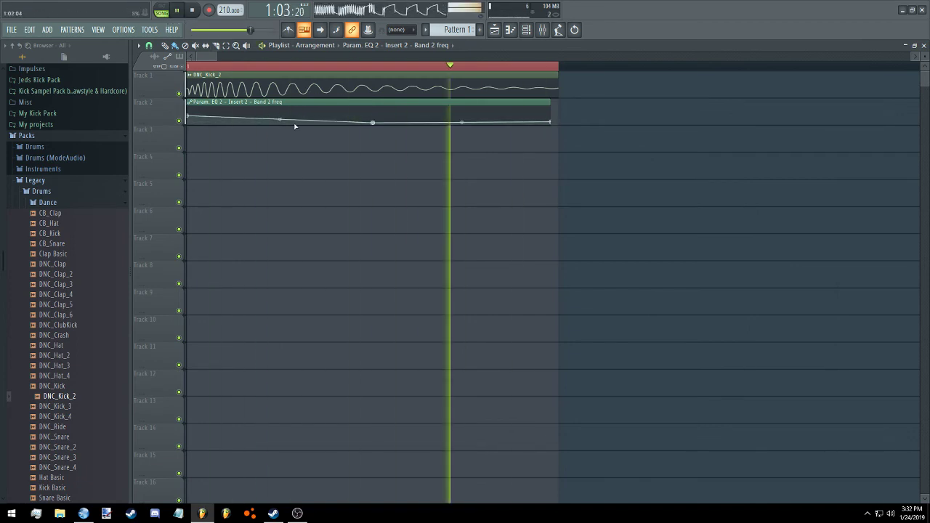
pyautogui.press('space')
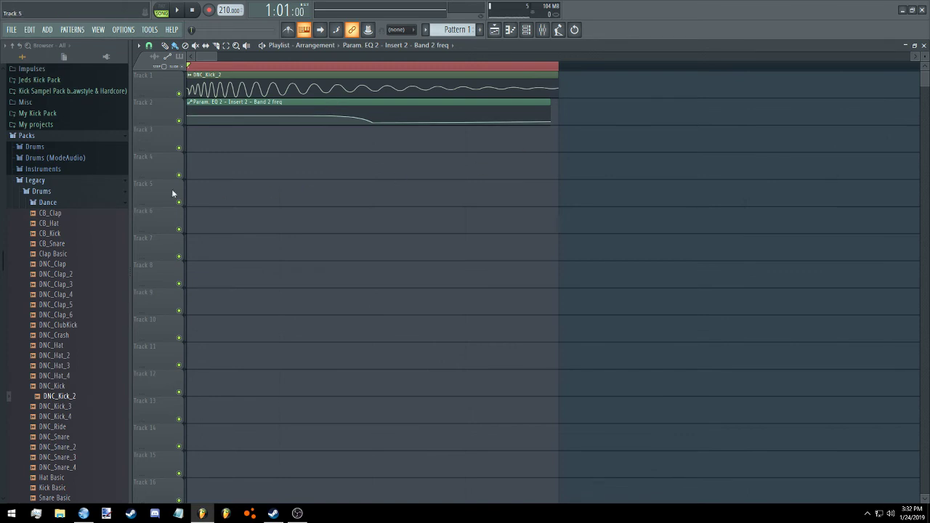
# Find the Grv Ride 03 sample among the Drums pack's cymbals and place it at the start of Track 3
pyautogui.click(96, 185)
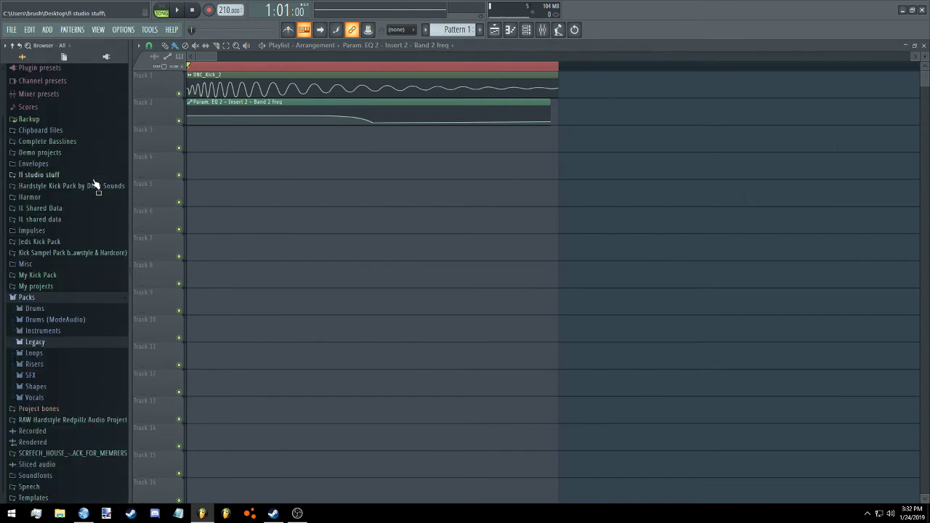
pyautogui.rightClick(102, 229)
pyautogui.click(259, 308)
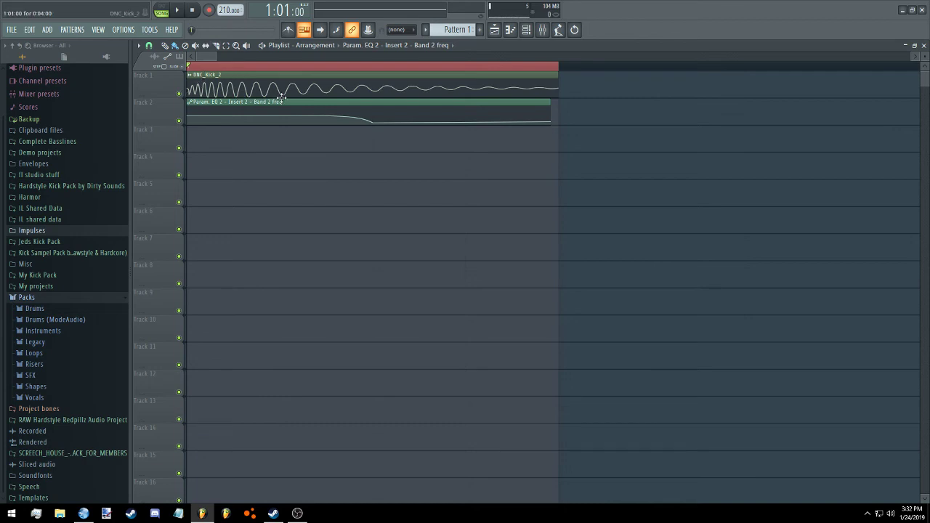
pyautogui.moveTo(274, 99)
pyautogui.click(46, 308)
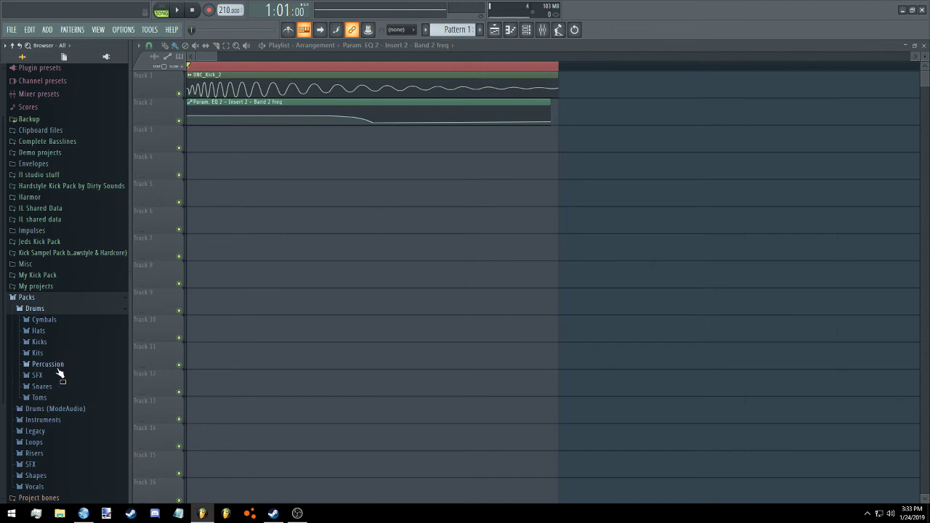
pyautogui.click(40, 320)
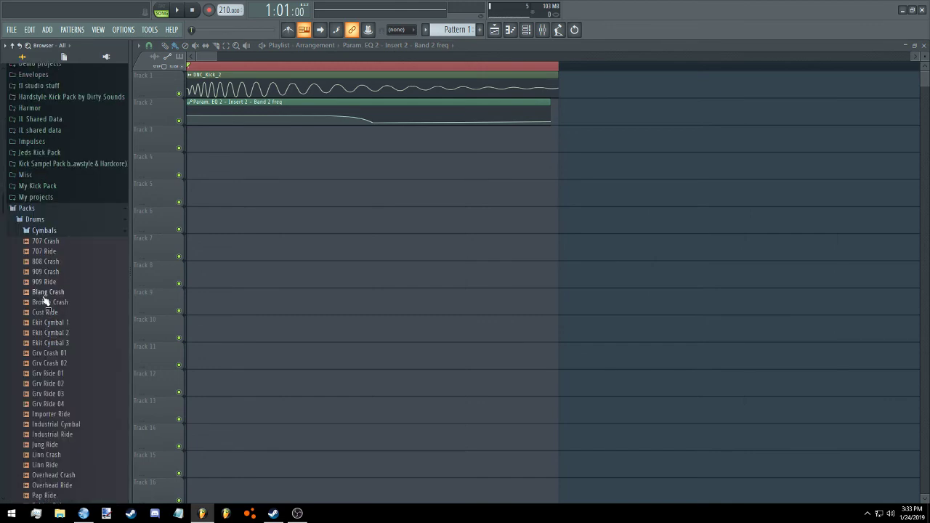
pyautogui.scroll(-3, 83, 308)
pyautogui.moveTo(64, 311); pyautogui.dragTo(208, 140)
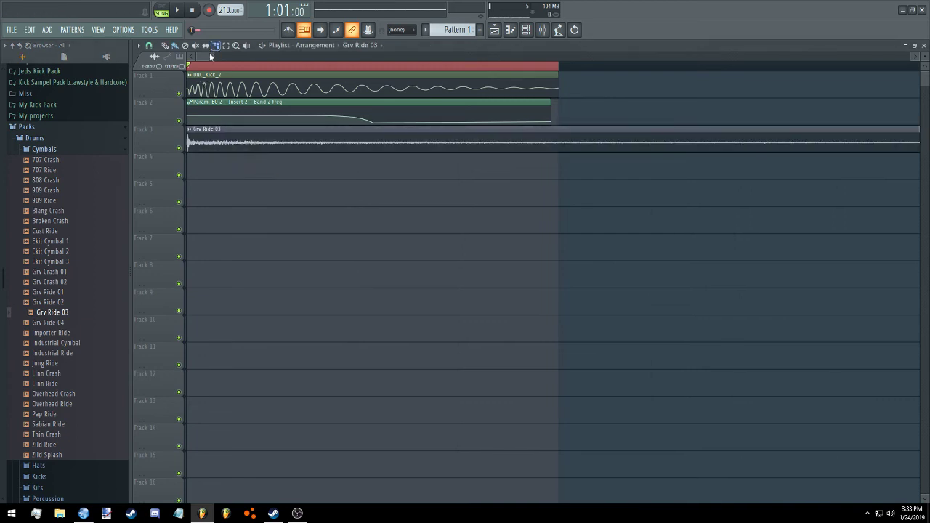
# Trim the Grv Ride 03 clip on Track 3 down to its very short initial attack
pyautogui.moveTo(211, 57); pyautogui.dragTo(270, 83)
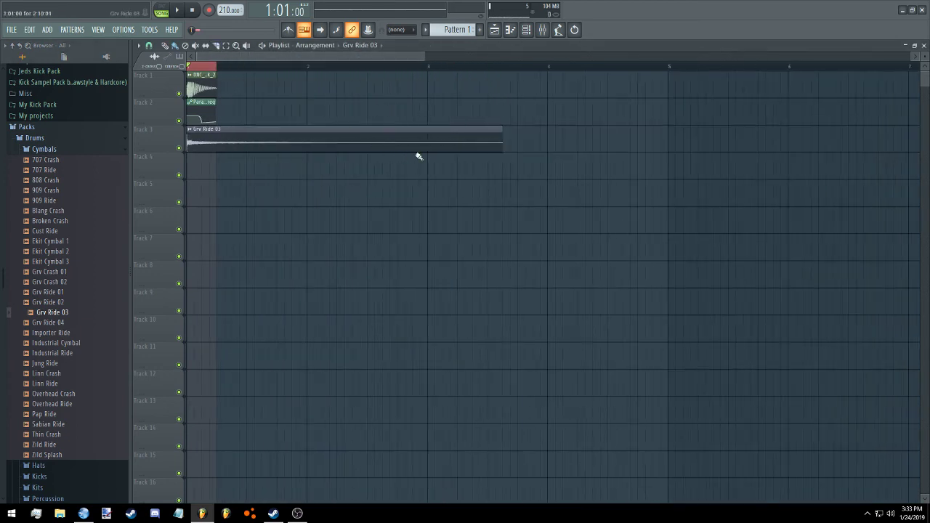
pyautogui.moveTo(500, 139); pyautogui.dragTo(191, 139)
pyautogui.moveTo(425, 57); pyautogui.dragTo(215, 57)
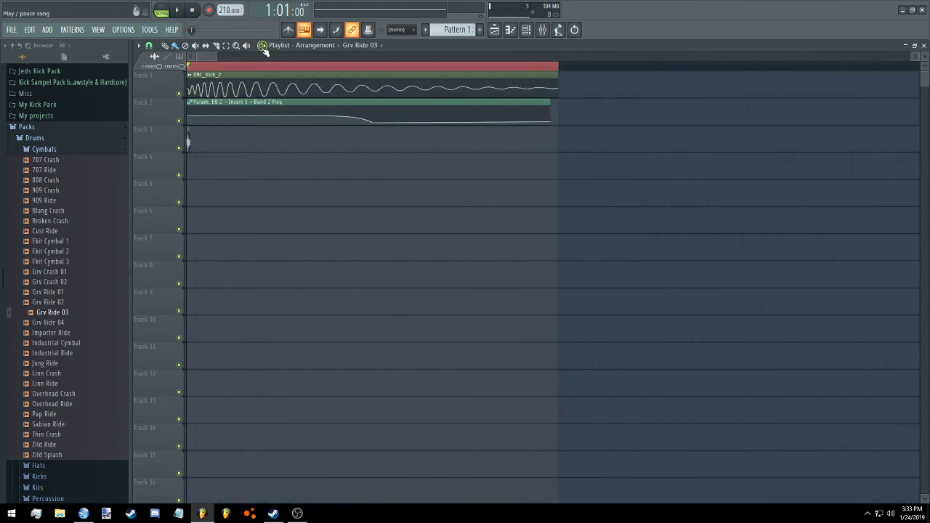
# Route the Grv Ride 03 sample to mixer track 2 and audition it with the kick
pyautogui.doubleClick(187, 136)
pyautogui.moveTo(425, 133); pyautogui.dragTo(425, 129)
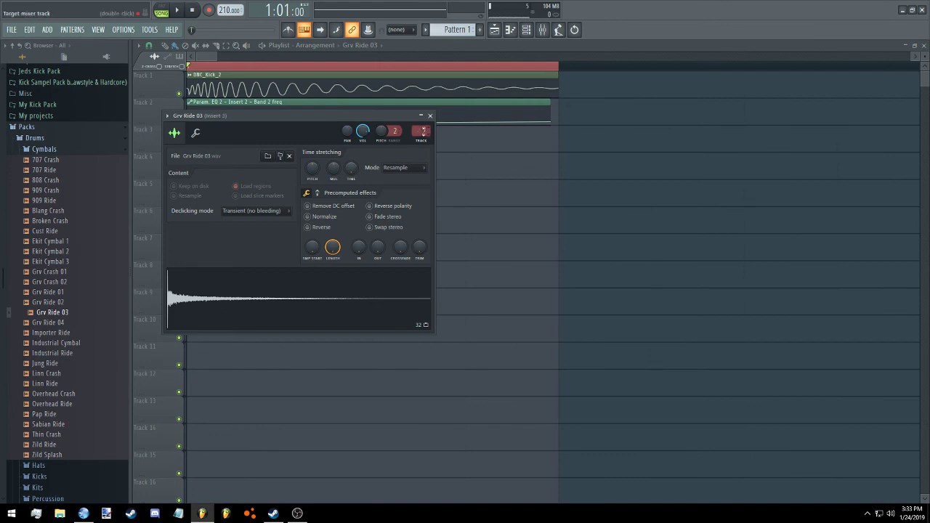
pyautogui.click(177, 9)
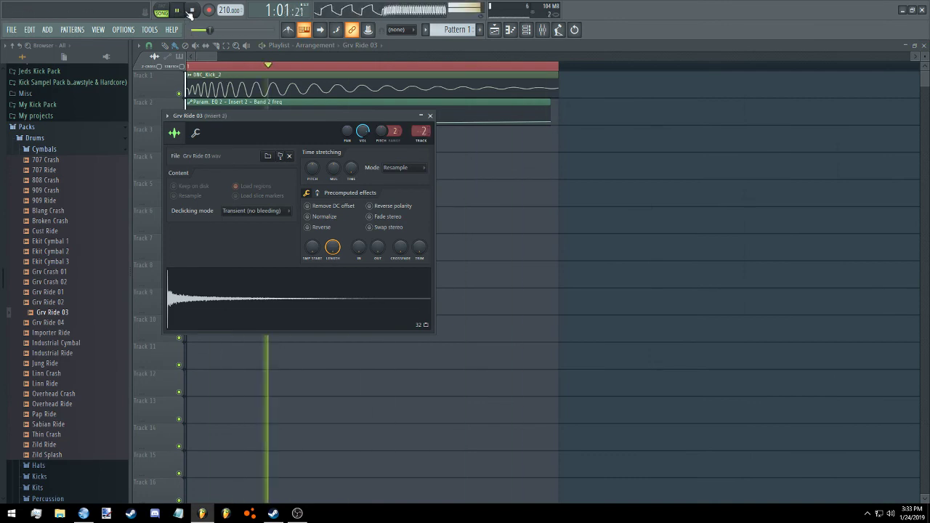
pyautogui.click(191, 9)
pyautogui.click(430, 116)
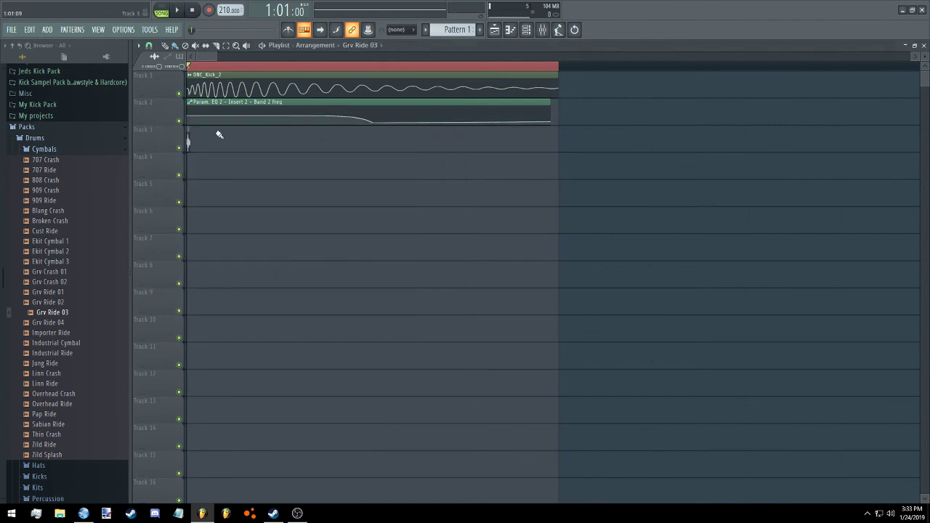
# Route the Grv Ride 03 sample to mixer track 1 and audition it with the kick
pyautogui.click(190, 136)
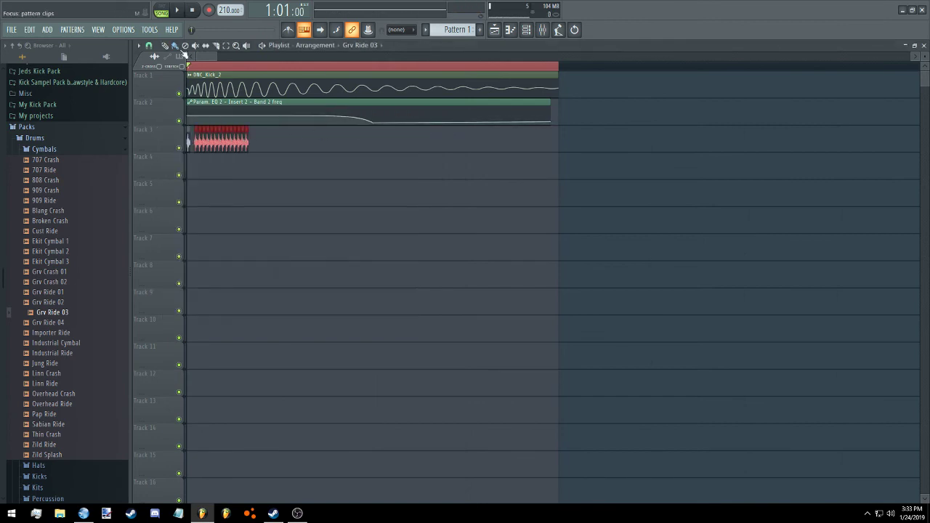
pyautogui.moveTo(249, 139); pyautogui.dragTo(188, 135)
pyautogui.doubleClick(189, 136)
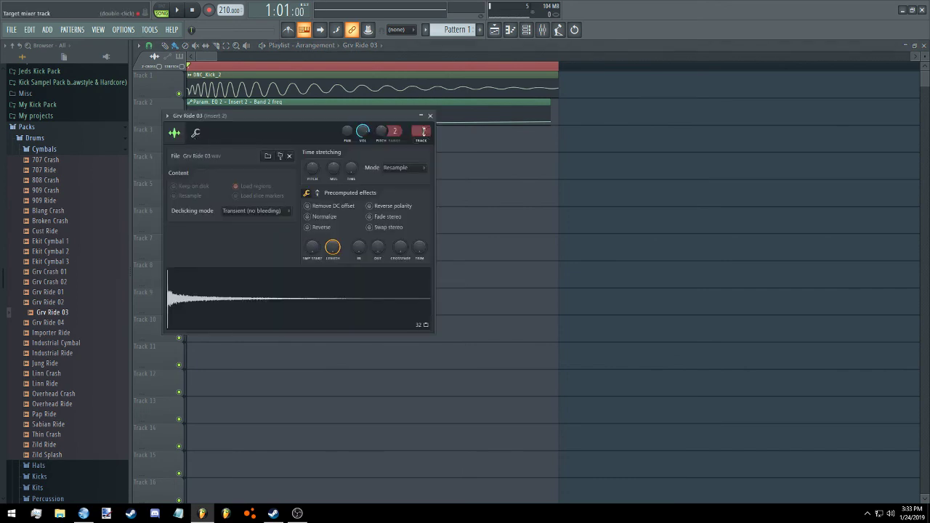
pyautogui.click(178, 11)
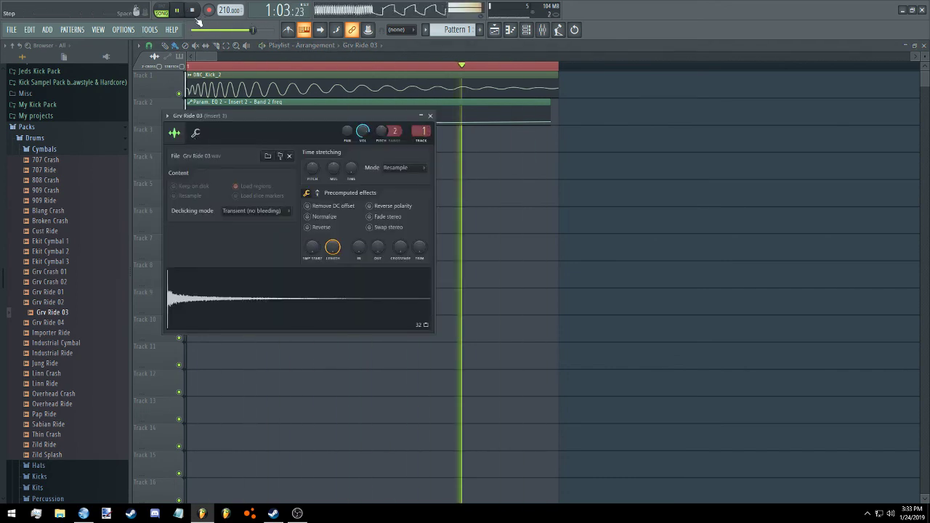
pyautogui.click(190, 9)
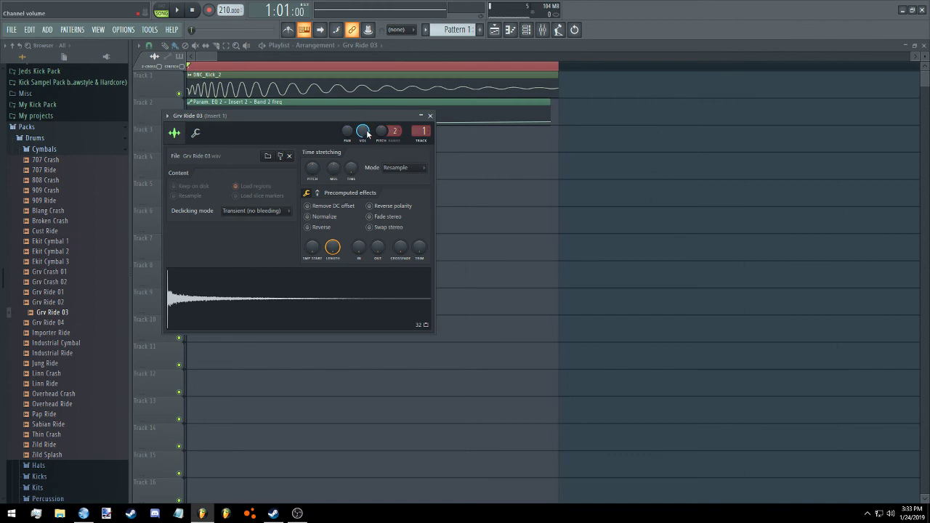
# Set the Grv Ride 03 channel volume to 50% while playing the kick, and close its settings
pyautogui.moveTo(365, 115); pyautogui.dragTo(537, 120)
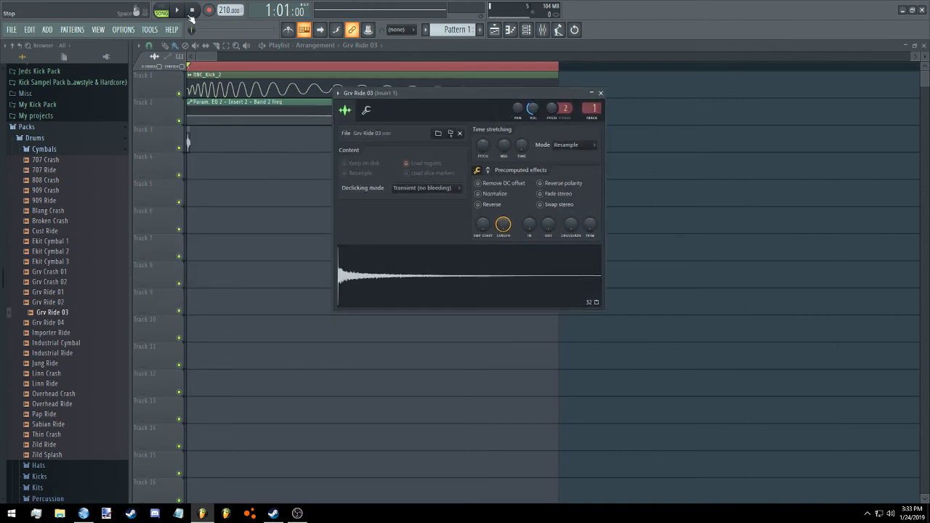
pyautogui.press('space')
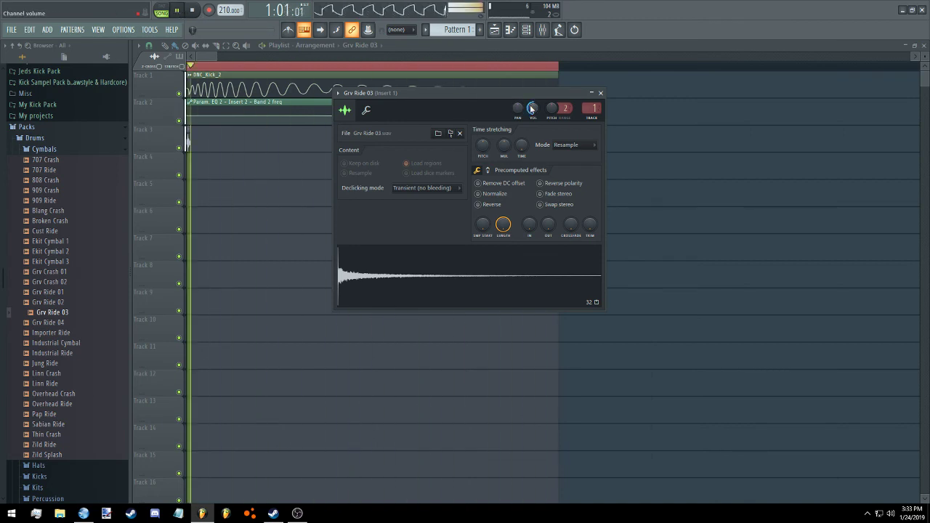
pyautogui.moveTo(533, 108); pyautogui.dragTo(533, 103)
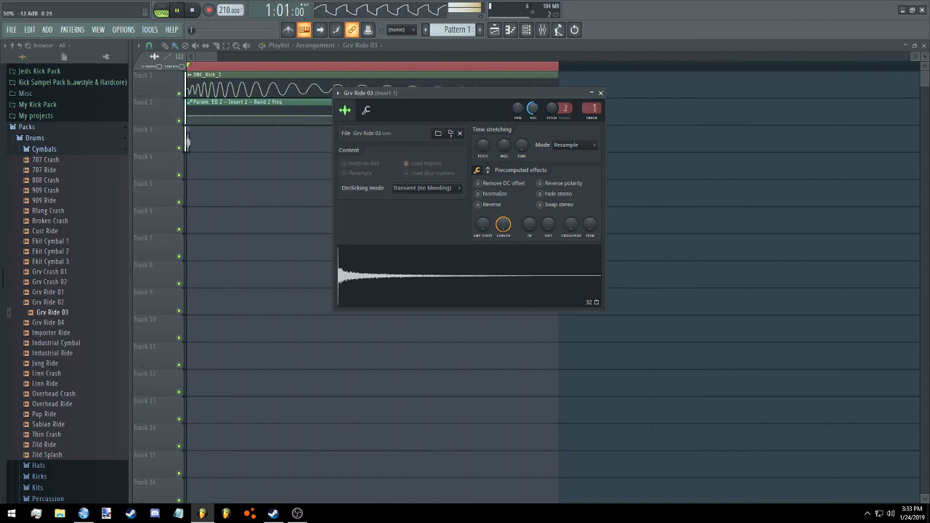
pyautogui.click(194, 10)
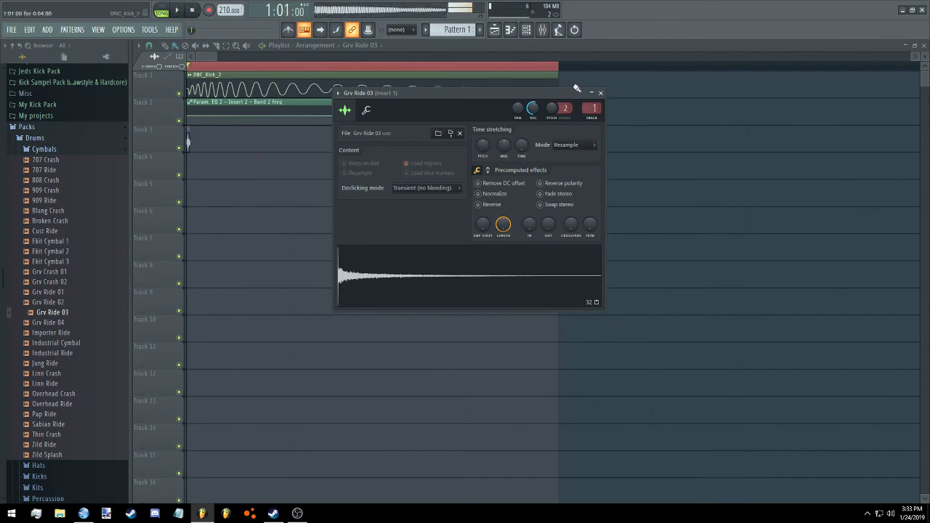
pyautogui.click(600, 93)
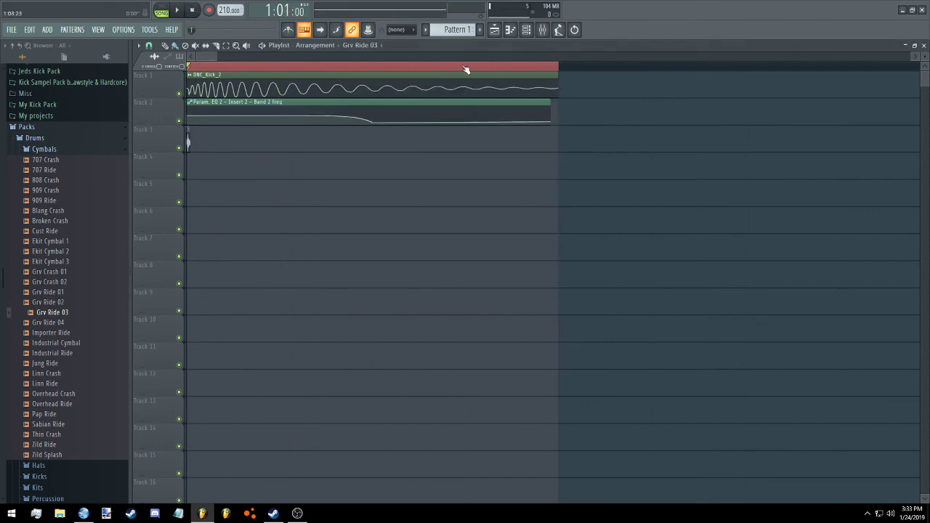
# Extend the playlist loop selection to 1:10:00 and lengthen the DNC_Kick_2 clip on Track 1 to about 1:07:00
pyautogui.scroll(-1, 209, 60)
pyautogui.scroll(-2, 210, 58)
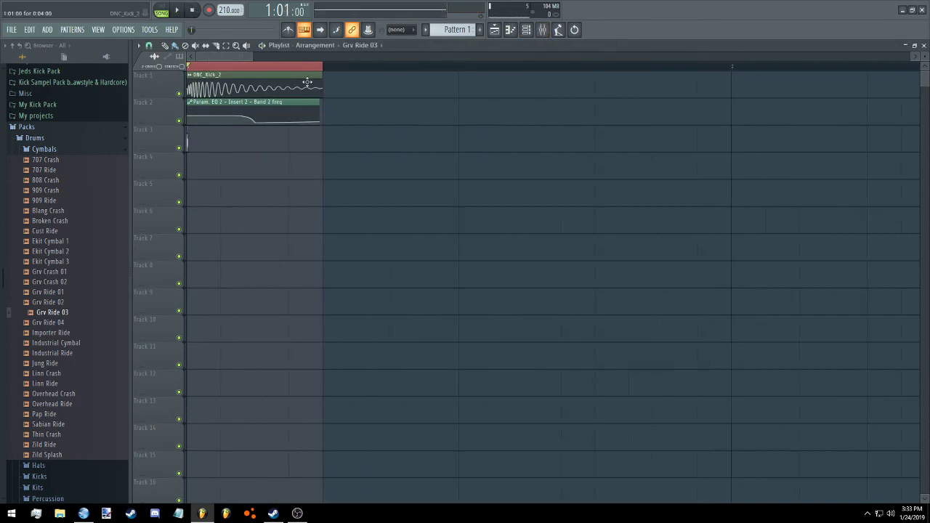
pyautogui.moveTo(323, 66); pyautogui.dragTo(492, 67)
pyautogui.moveTo(327, 84); pyautogui.dragTo(393, 81)
pyautogui.click(330, 81)
# Play the lengthened kick and check the insert and Master levels in the mixer
pyautogui.click(177, 10)
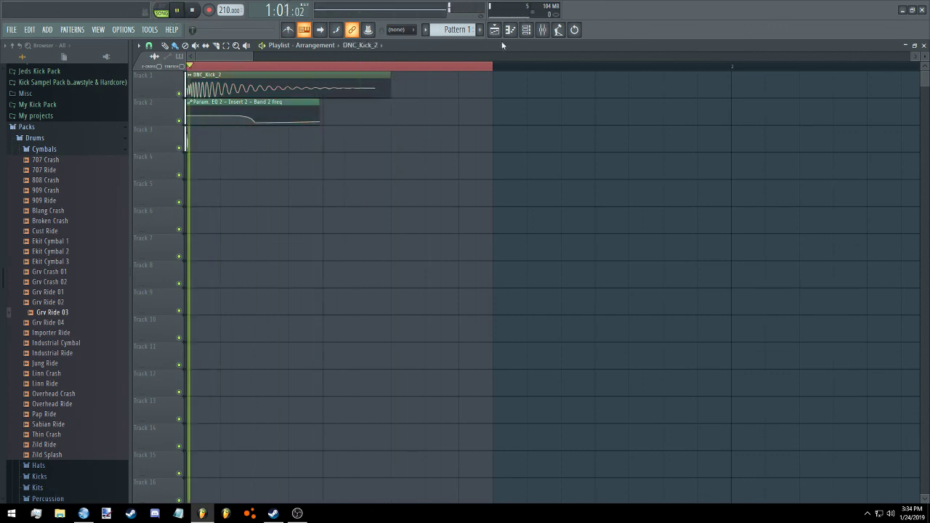
pyautogui.click(542, 29)
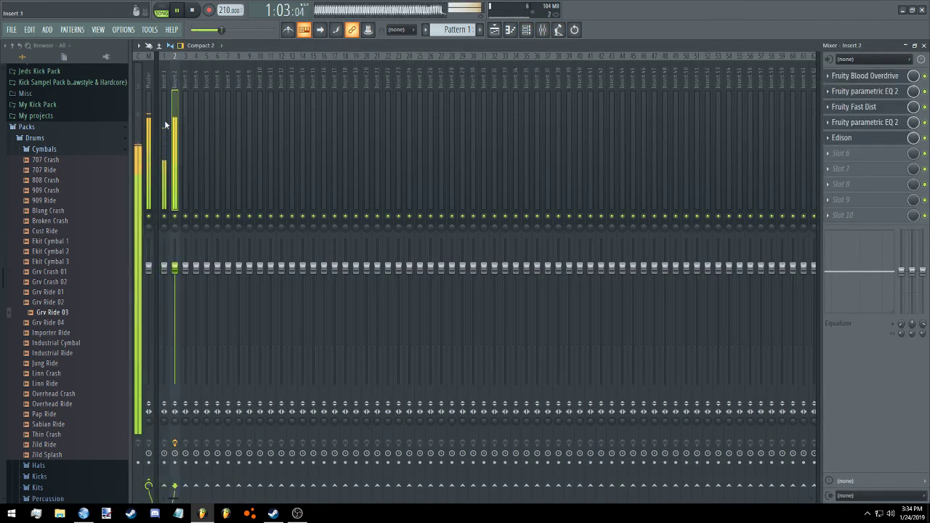
pyautogui.click(149, 146)
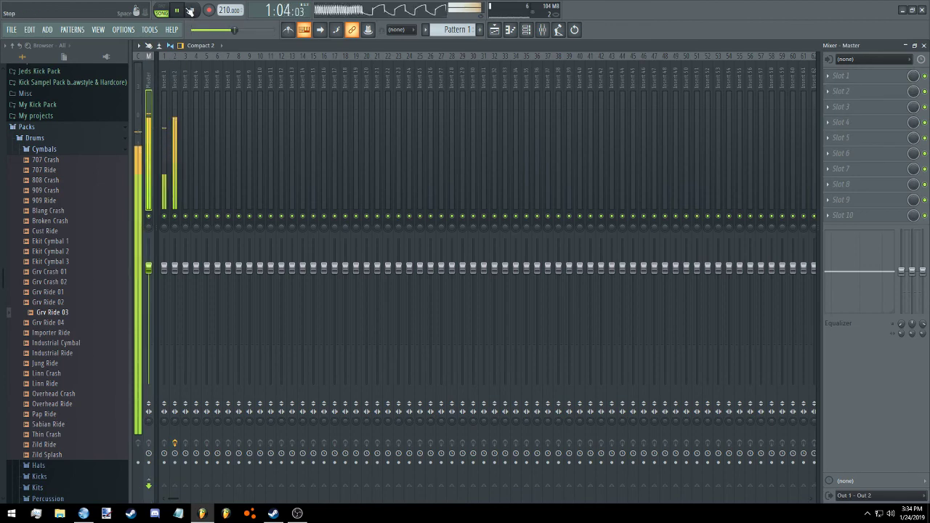
pyautogui.press('space')
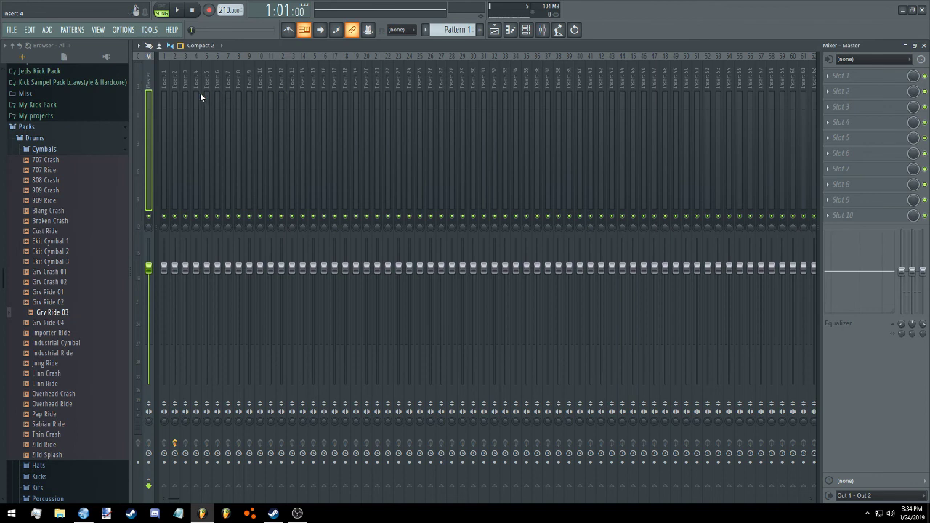
# Load Edison into the first effect slot of the Master track
pyautogui.click(529, 34)
pyautogui.click(165, 77)
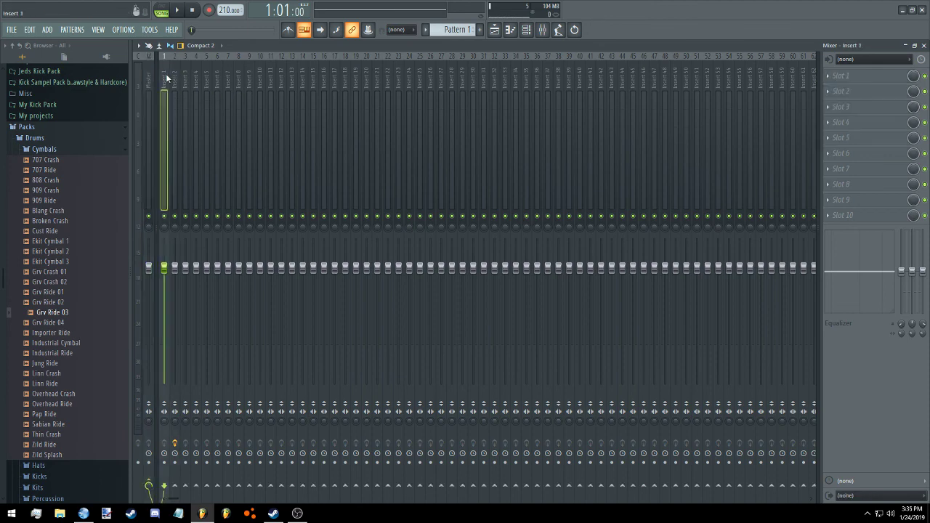
pyautogui.click(175, 79)
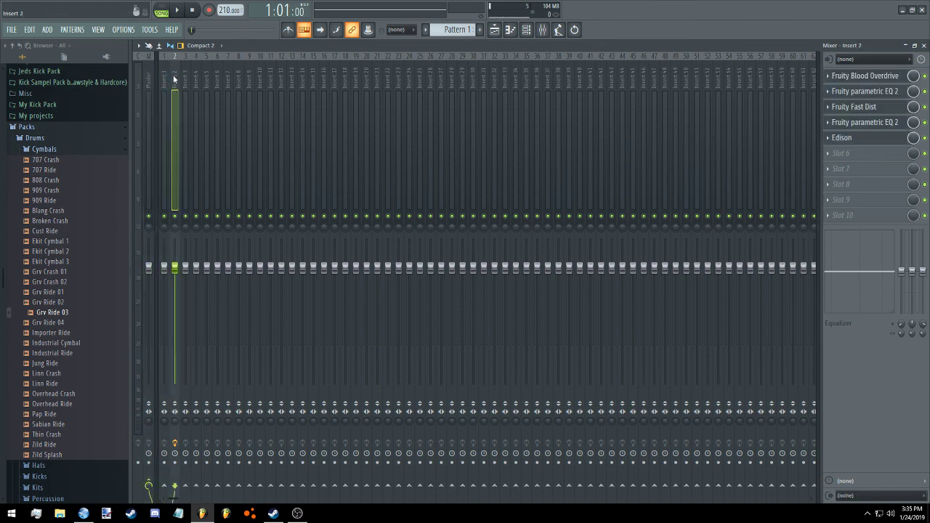
pyautogui.click(149, 78)
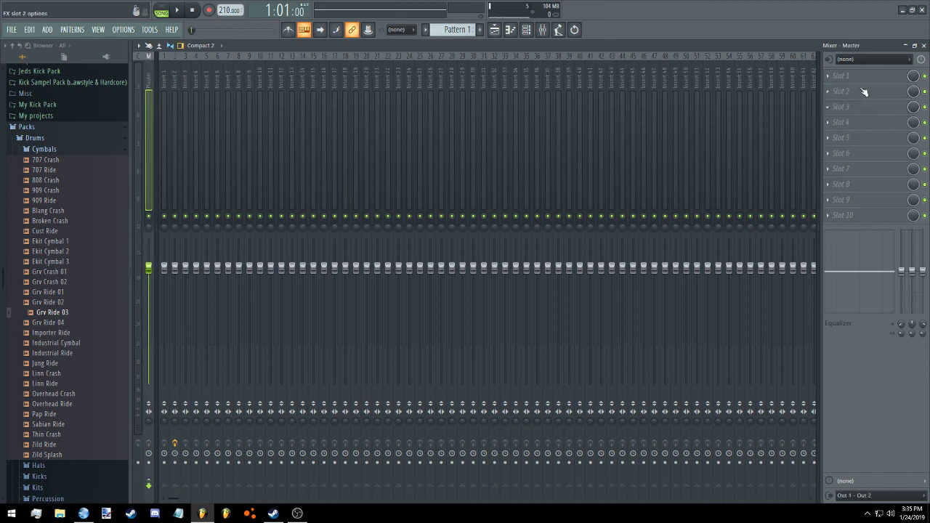
pyautogui.click(861, 84)
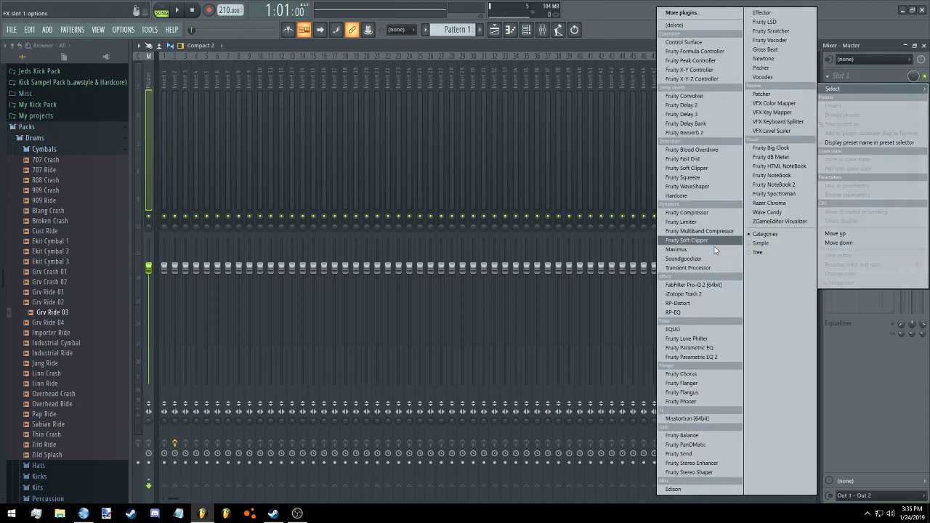
pyautogui.click(681, 490)
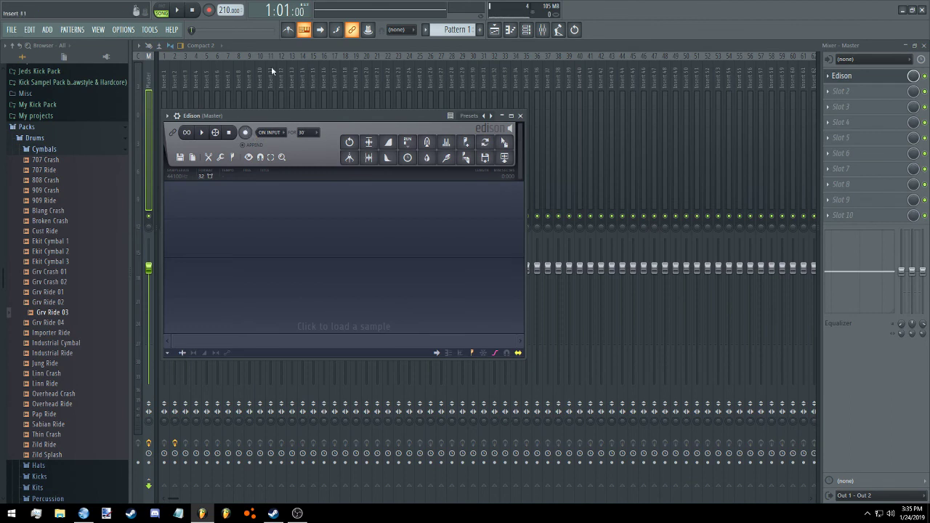
# Record the kick playback in Edison on the Master and trim the silence around the recording
pyautogui.click(247, 136)
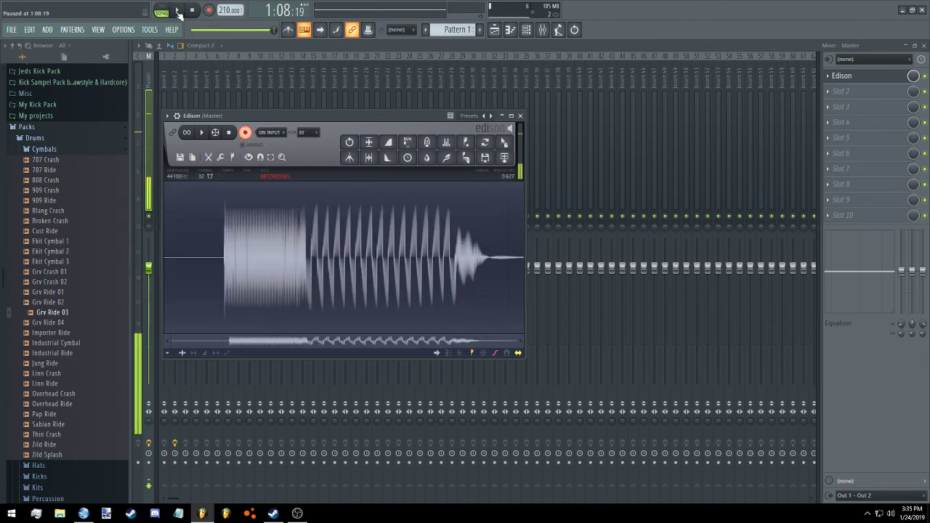
pyautogui.click(247, 135)
pyautogui.click(368, 158)
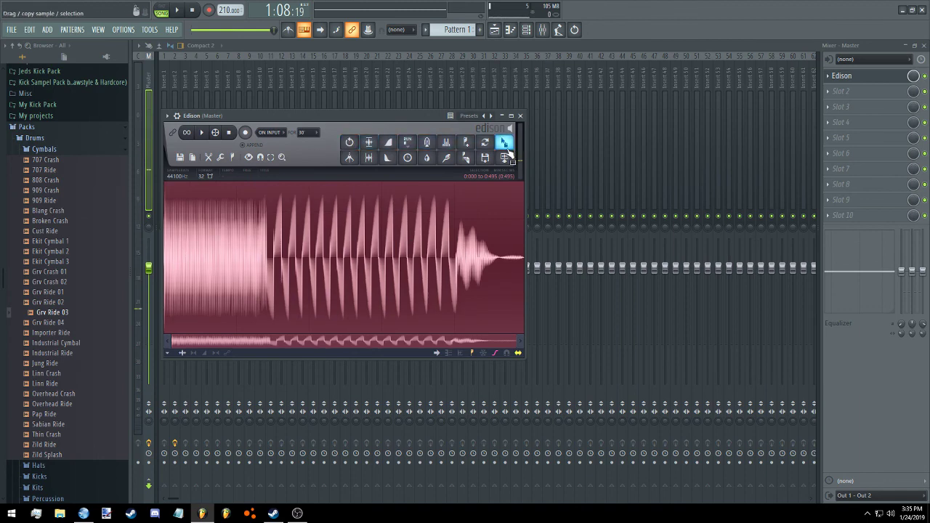
# Send the Edison recording to the playlist in place of the old clips and move it to the start of Track 1
pyautogui.moveTo(504, 143); pyautogui.dragTo(218, 133)
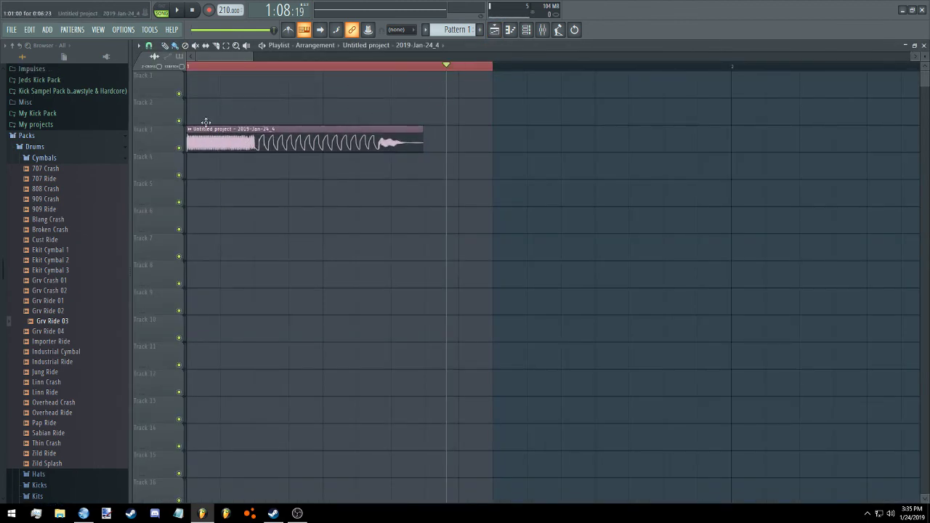
pyautogui.moveTo(202, 131)
pyautogui.mouseDown()
pyautogui.moveTo(228, 75)
pyautogui.moveTo(221, 56)
pyautogui.mouseUp()
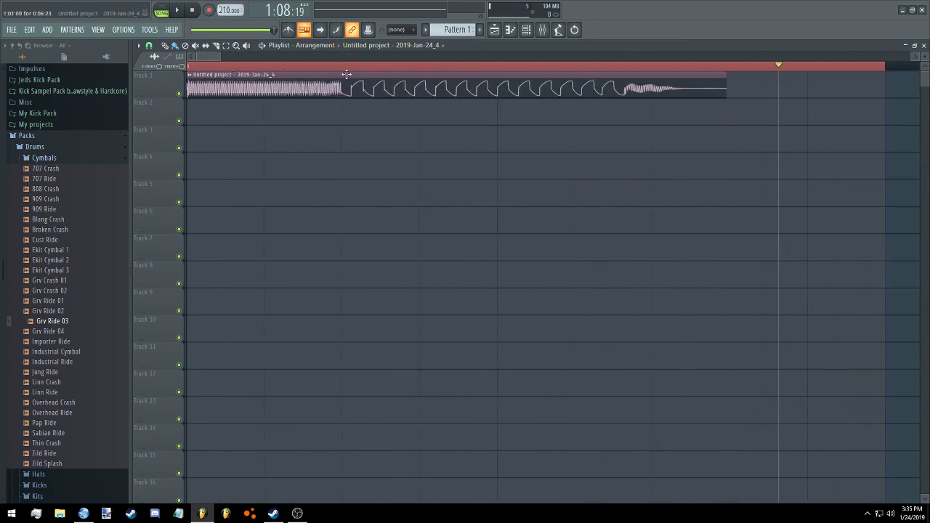
pyautogui.press('Home')
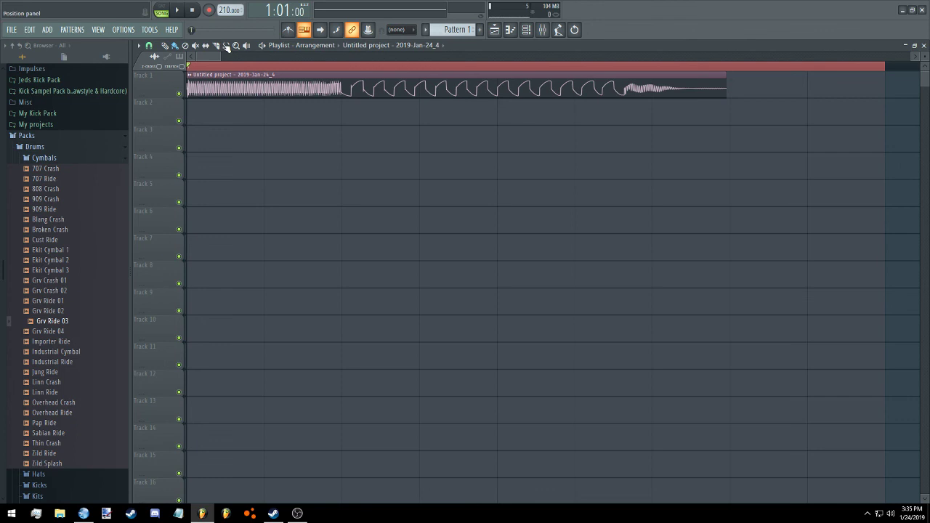
# Set the recorded kick's channel to cut itself when retriggered, and remove its clip from Track 1
pyautogui.doubleClick(304, 91)
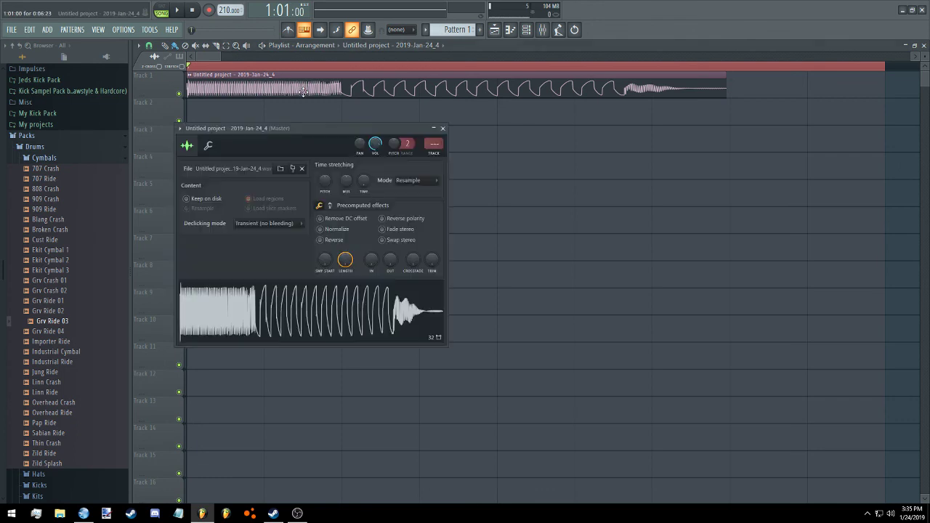
pyautogui.click(209, 147)
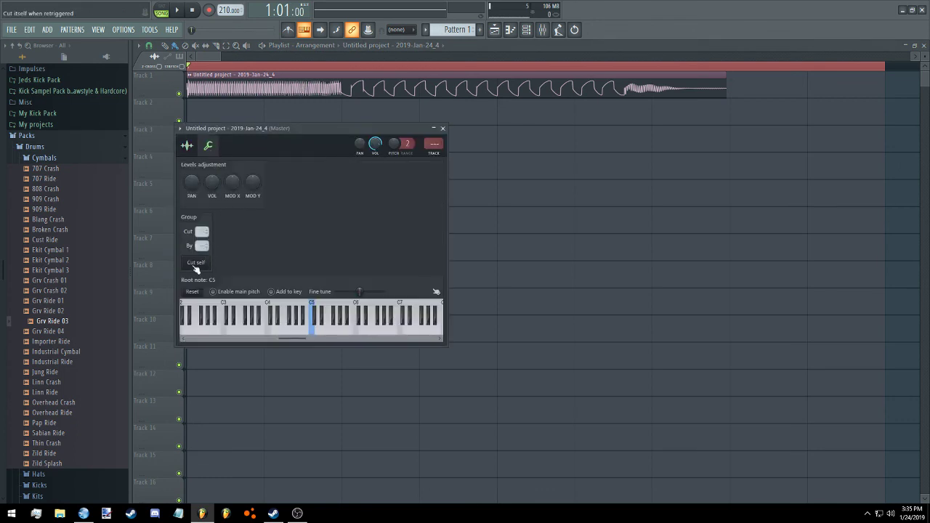
pyautogui.click(442, 129)
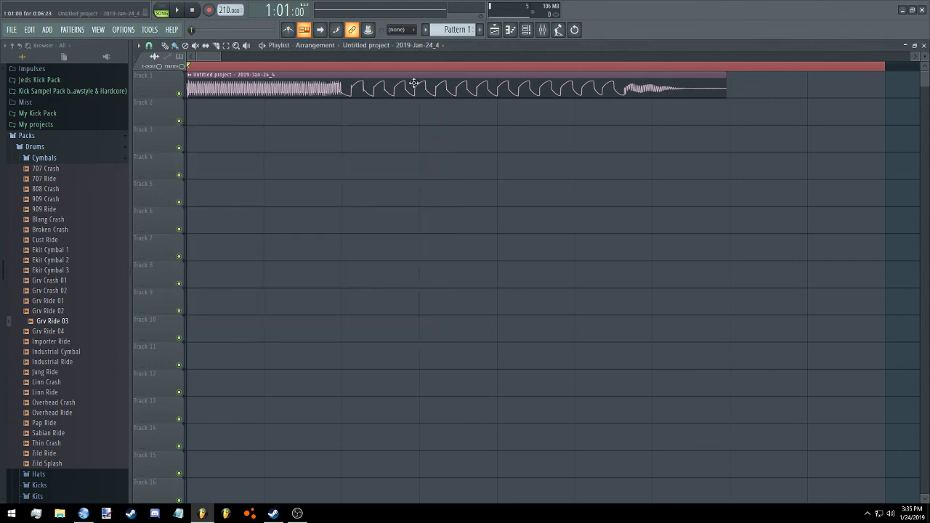
pyautogui.rightClick(411, 84)
pyautogui.click(875, 76)
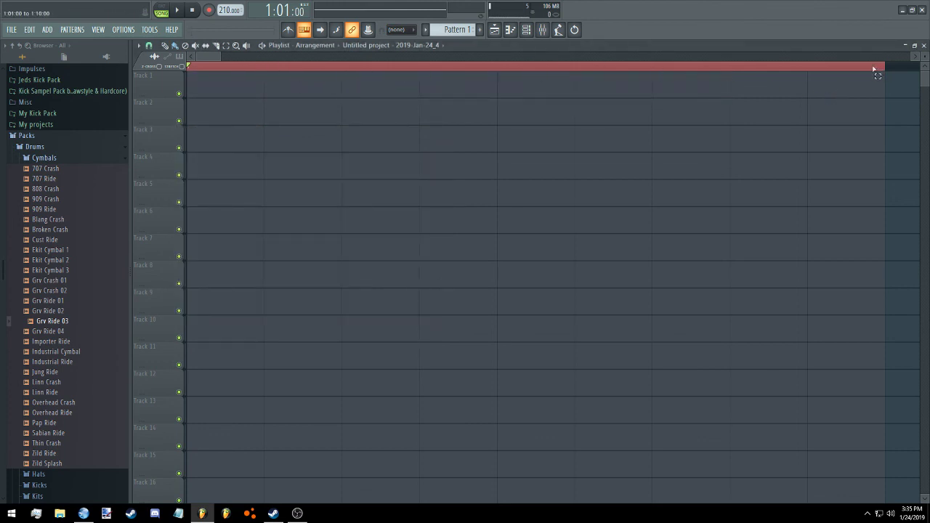
# In the recorded kick's piano roll, draw a half-beat C5 note on each of the four beats of bar 1
pyautogui.click(511, 32)
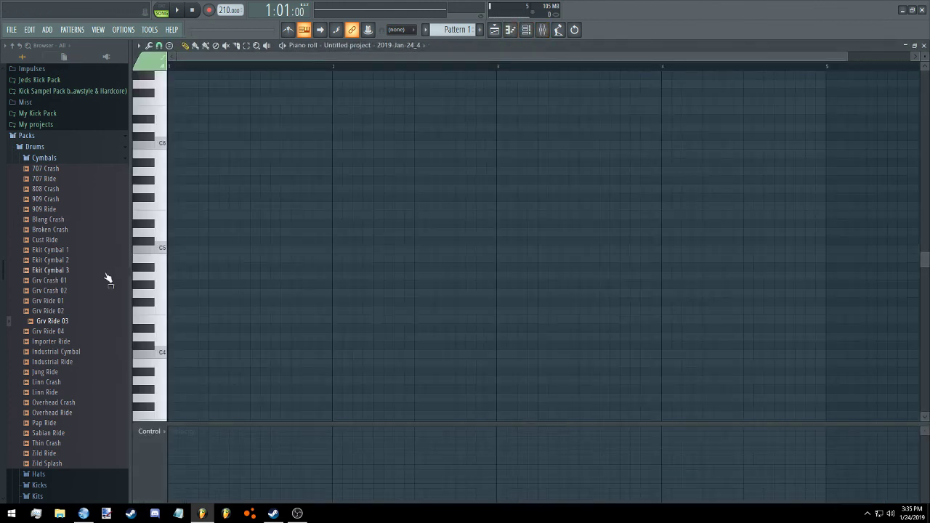
pyautogui.click(178, 250)
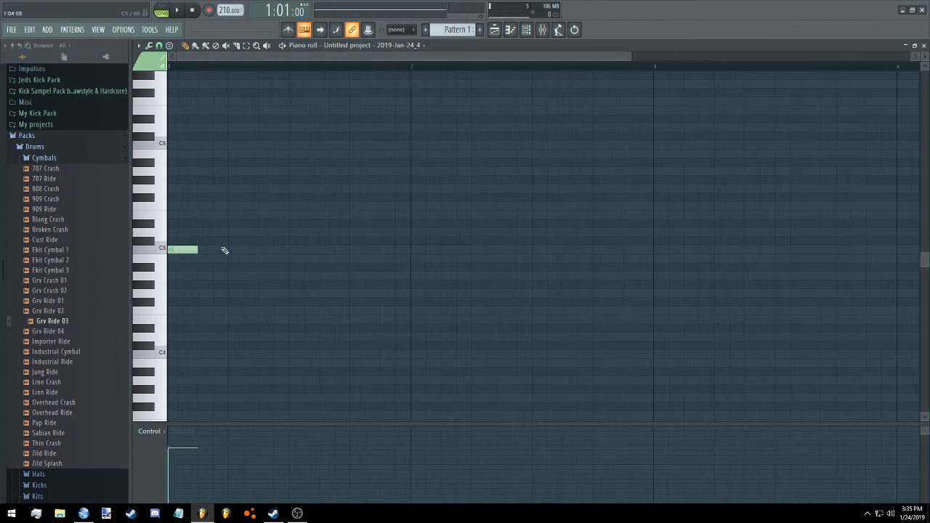
pyautogui.click(231, 250)
pyautogui.click(306, 250)
pyautogui.click(364, 250)
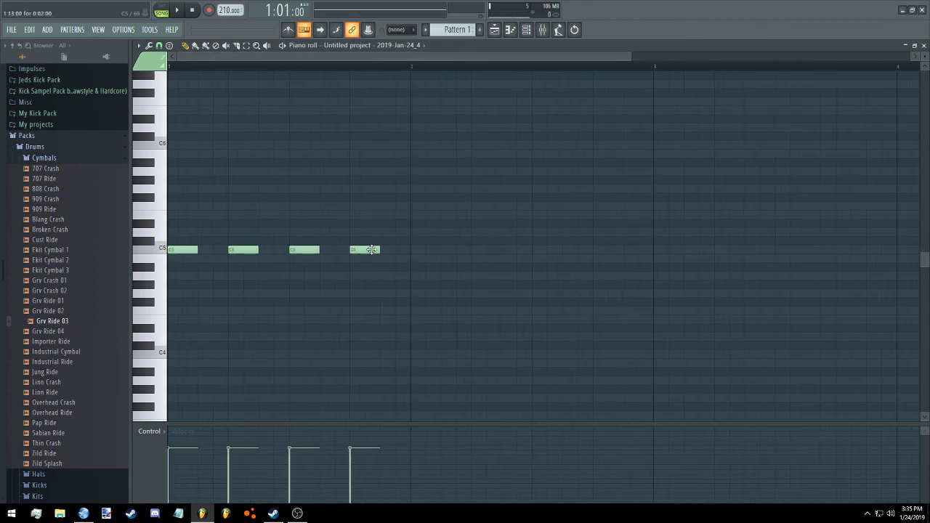
# Shorten the fourth C5 note to half its length and add two equally short C5 notes filling the end of bar 1
pyautogui.moveTo(376, 250); pyautogui.dragTo(364, 250)
pyautogui.click(385, 250)
pyautogui.click(401, 252)
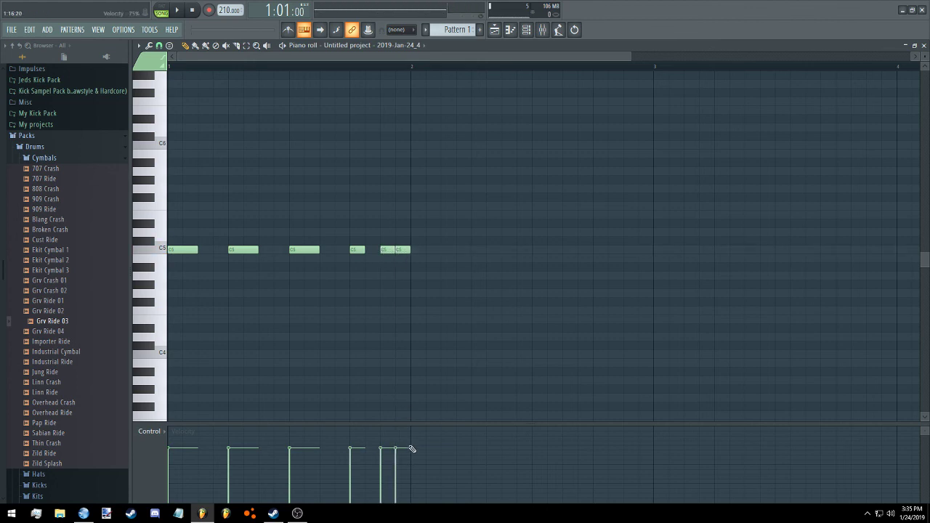
# Set the last C5 note of bar 1 to zero velocity and draw half-beat C5 notes on the first three beats of bar 2
pyautogui.moveTo(409, 447); pyautogui.dragTo(403, 502)
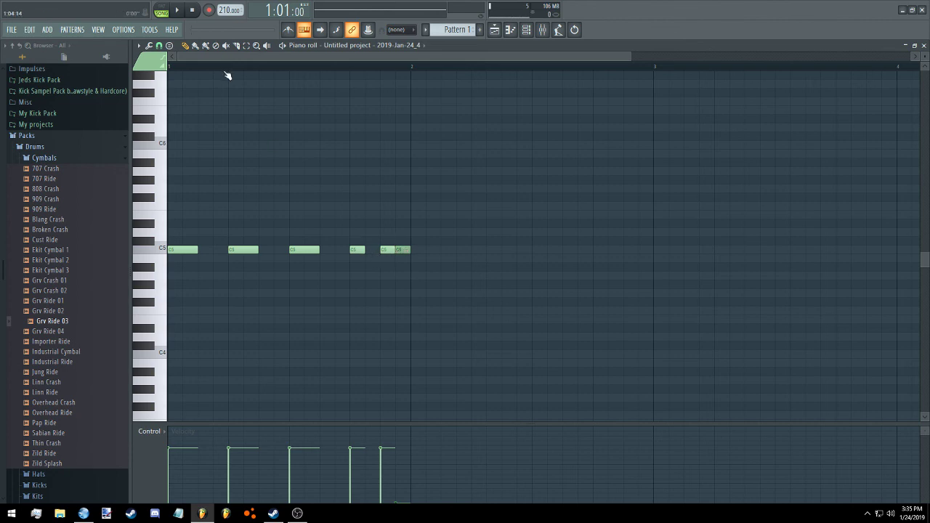
pyautogui.click(422, 250)
pyautogui.click(477, 250)
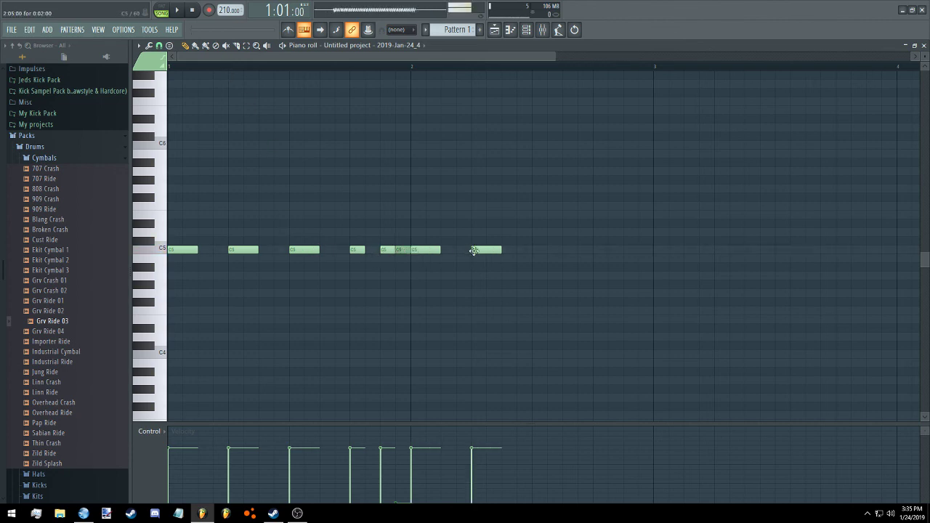
pyautogui.click(539, 250)
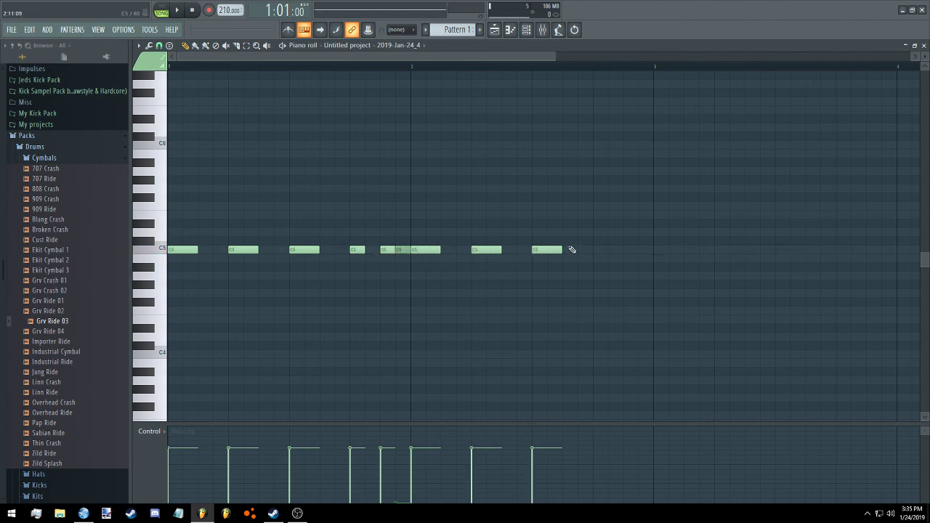
# Add half-beat D5 and D#5 notes after the third C5 of bar 2, and a quarter-beat A#4 note at the bar's end
pyautogui.click(567, 232)
pyautogui.click(597, 224)
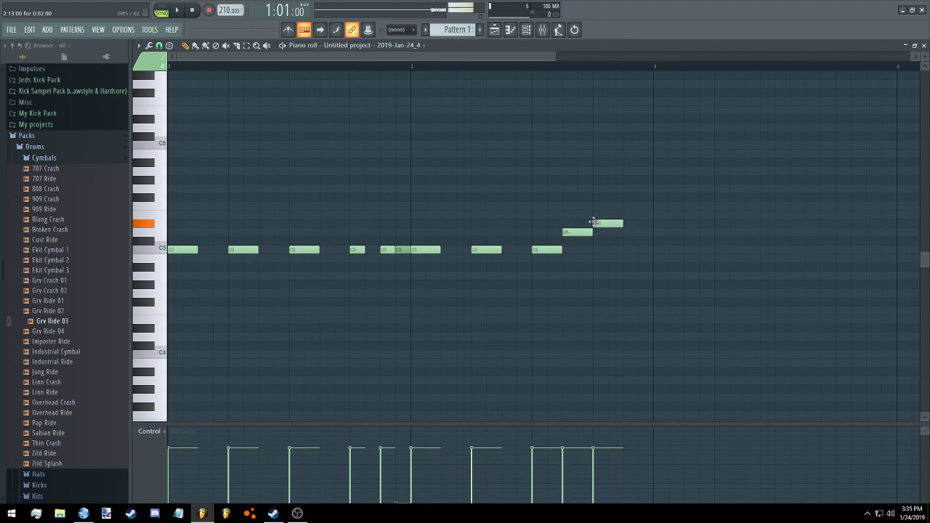
pyautogui.click(654, 268)
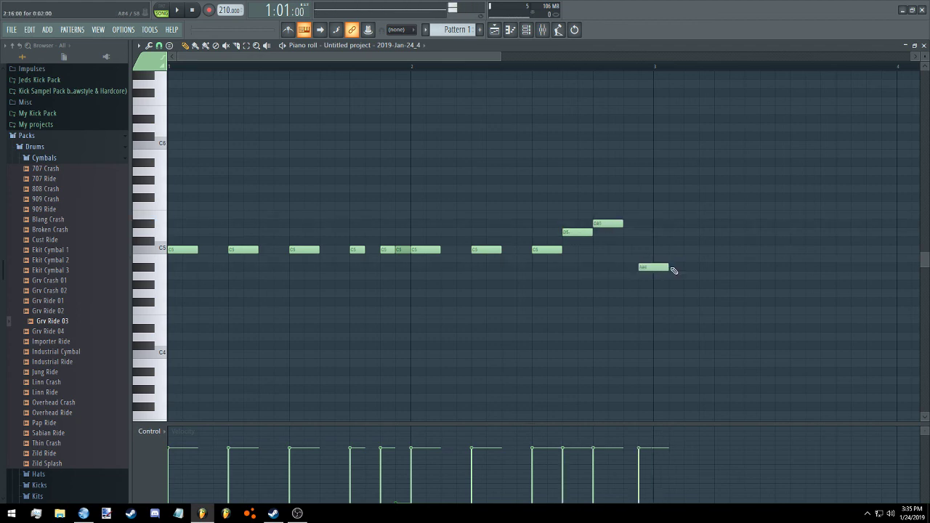
pyautogui.moveTo(666, 267); pyautogui.dragTo(655, 268)
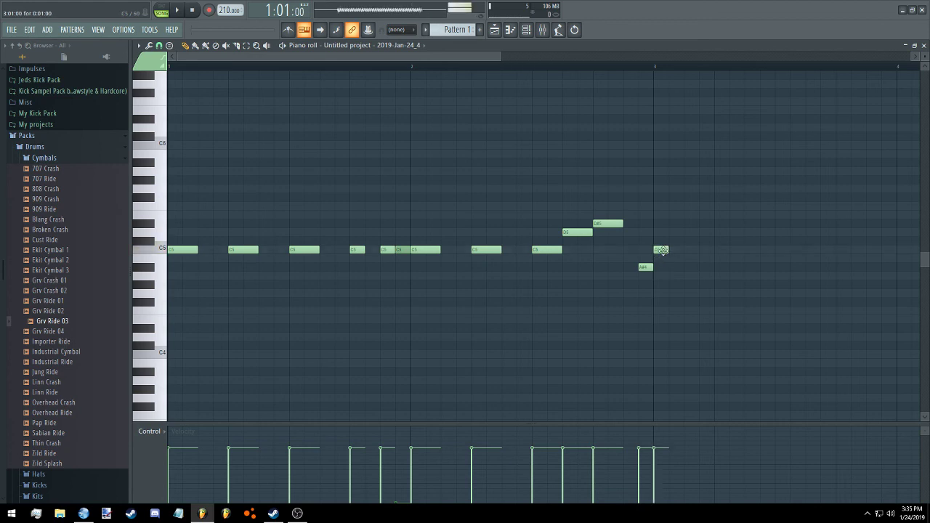
# Draw half-beat C5 notes on the first three beats of bar 3 and play the pattern
pyautogui.click(661, 250)
pyautogui.click(722, 250)
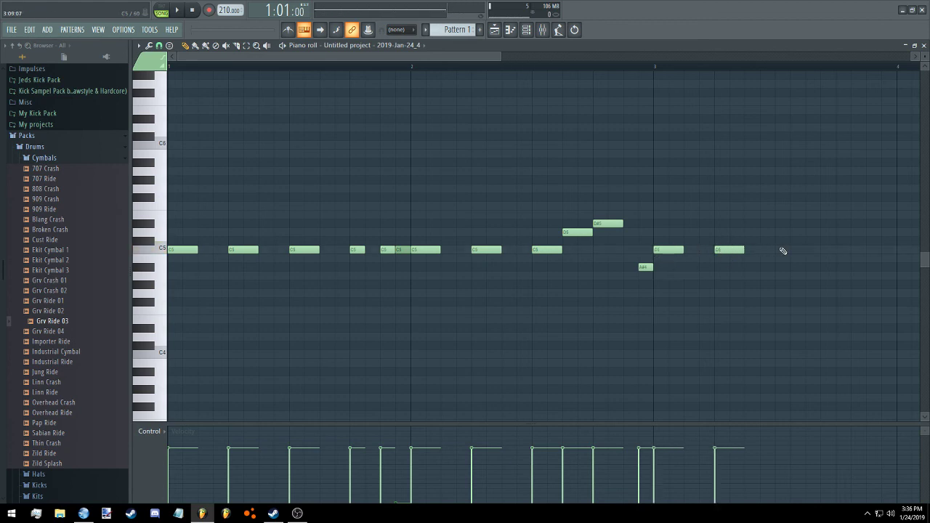
pyautogui.click(783, 250)
pyautogui.click(179, 11)
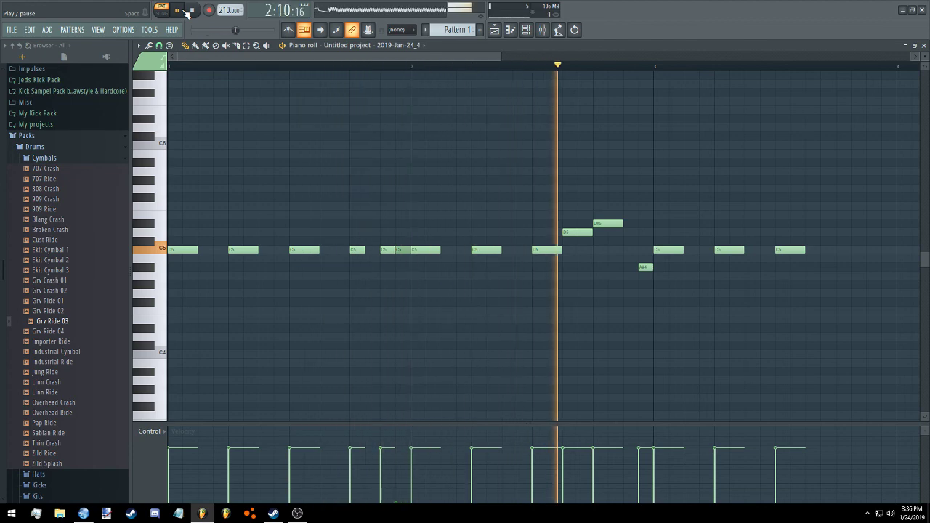
pyautogui.click(179, 11)
# Try the short note at the end of bar 2 on A4 and return it to A#4, playing the pattern each time
pyautogui.scroll(-1, 294, 57)
pyautogui.moveTo(294, 57); pyautogui.dragTo(390, 57)
pyautogui.moveTo(378, 268); pyautogui.dragTo(379, 277)
pyautogui.click(179, 11)
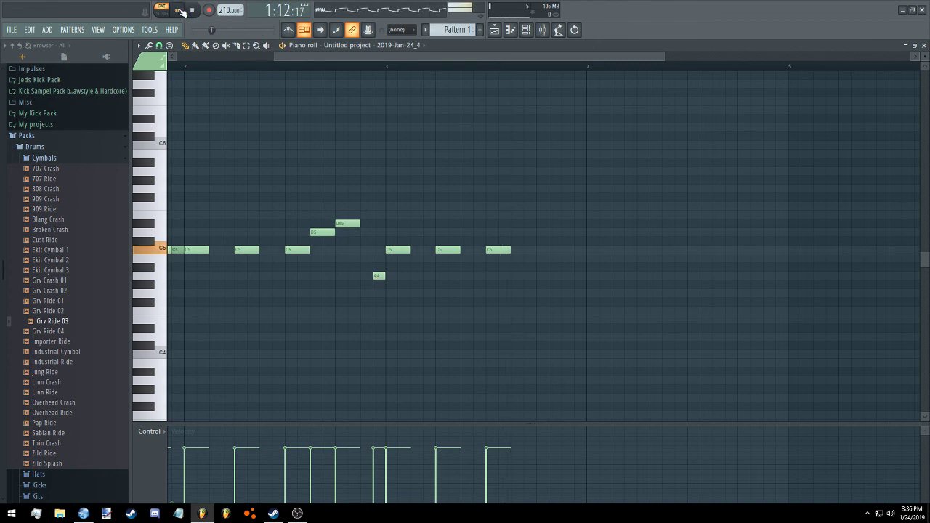
pyautogui.click(179, 11)
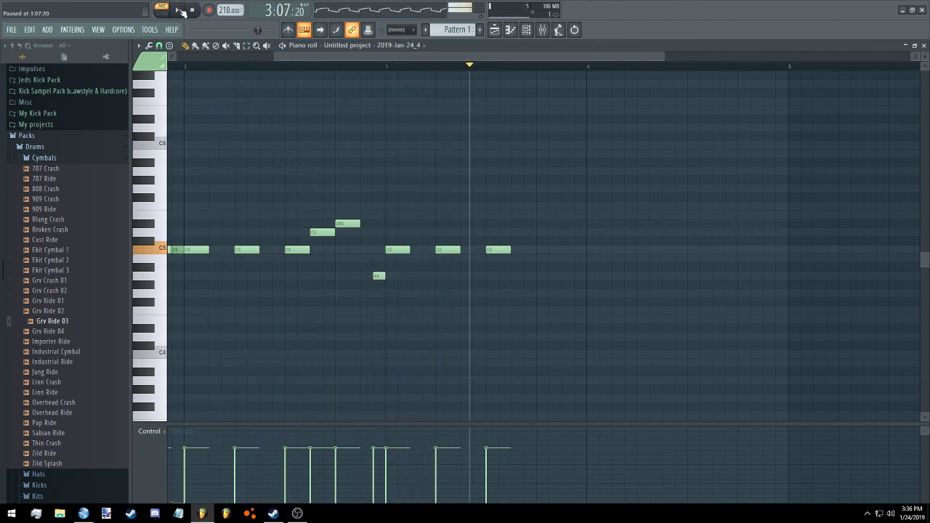
pyautogui.moveTo(376, 278)
pyautogui.mouseDown()
pyautogui.moveTo(367, 267)
pyautogui.moveTo(379, 267)
pyautogui.mouseUp()
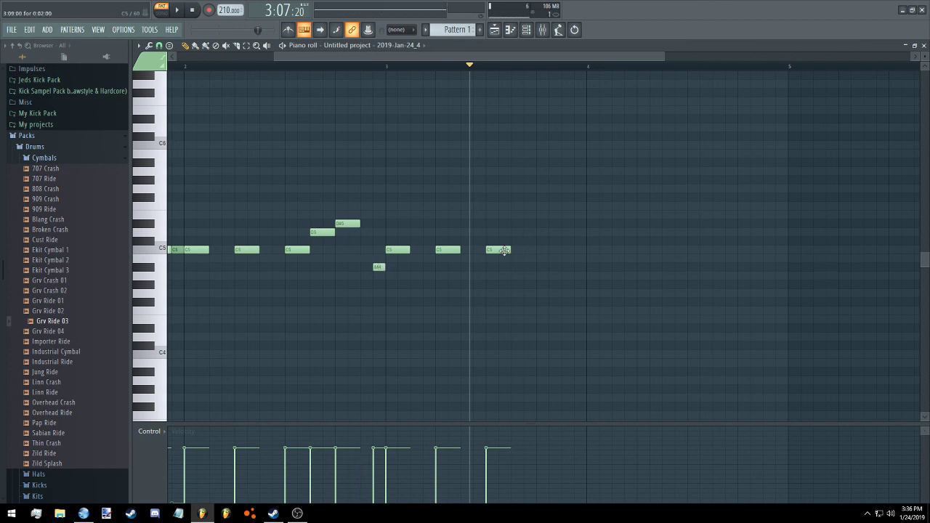
pyautogui.click(179, 11)
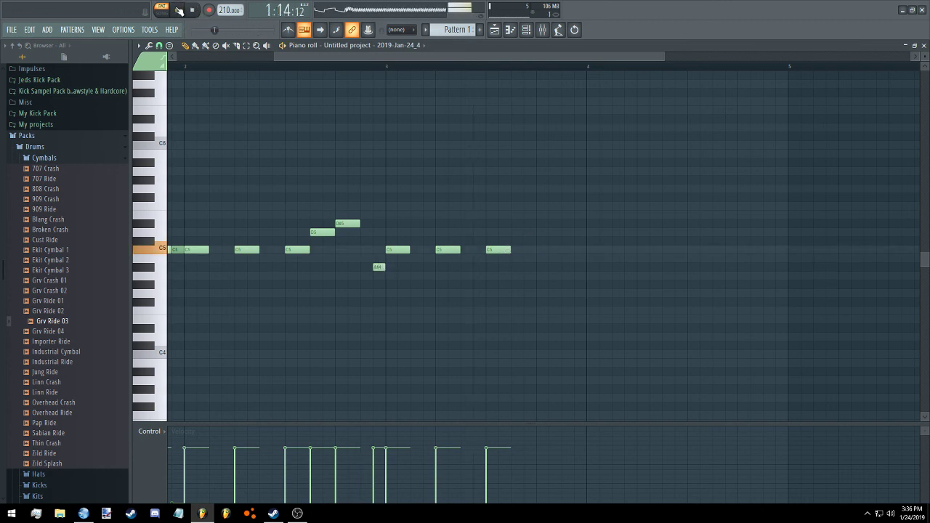
pyautogui.click(179, 11)
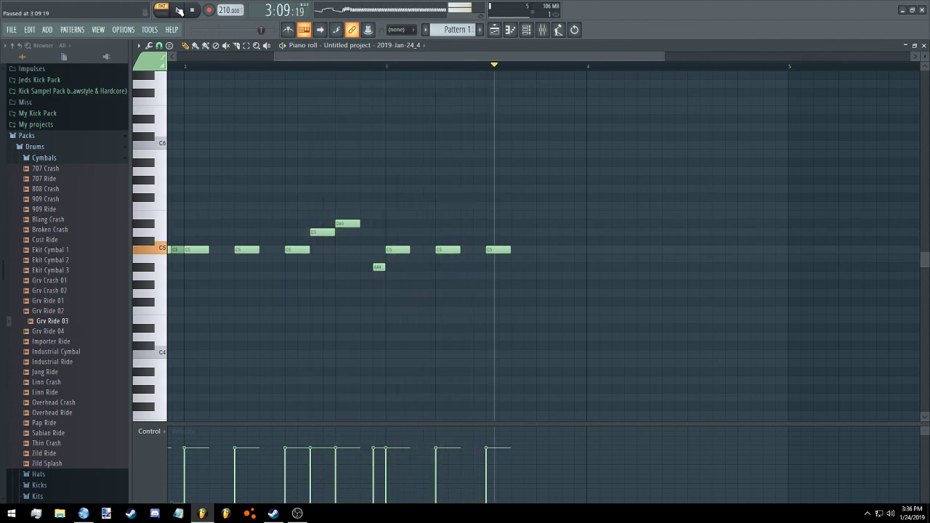
# Fill beat 3 of bar 3 with four quarter-beat C5 notes, add one at the bar's end, and zero the fourth and last notes' velocity
pyautogui.click(502, 250)
pyautogui.click(518, 250)
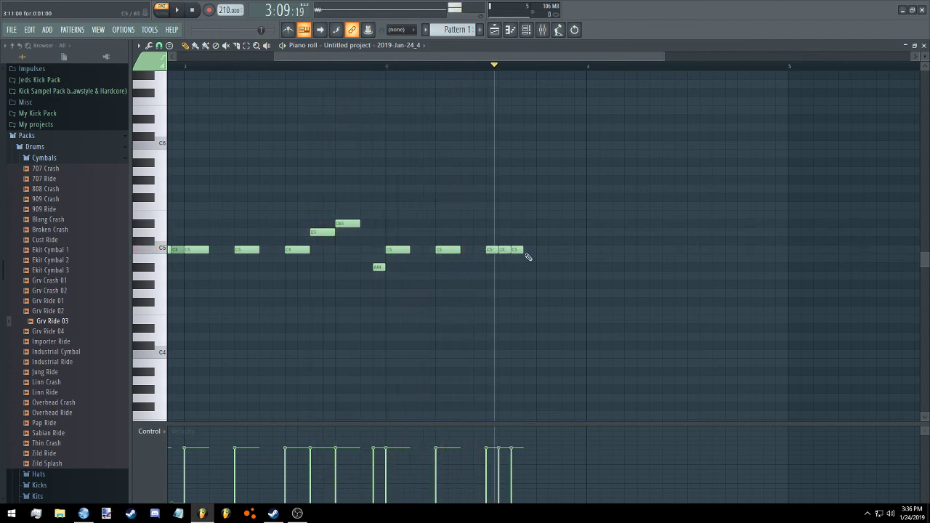
pyautogui.click(529, 250)
pyautogui.moveTo(531, 463); pyautogui.dragTo(531, 503)
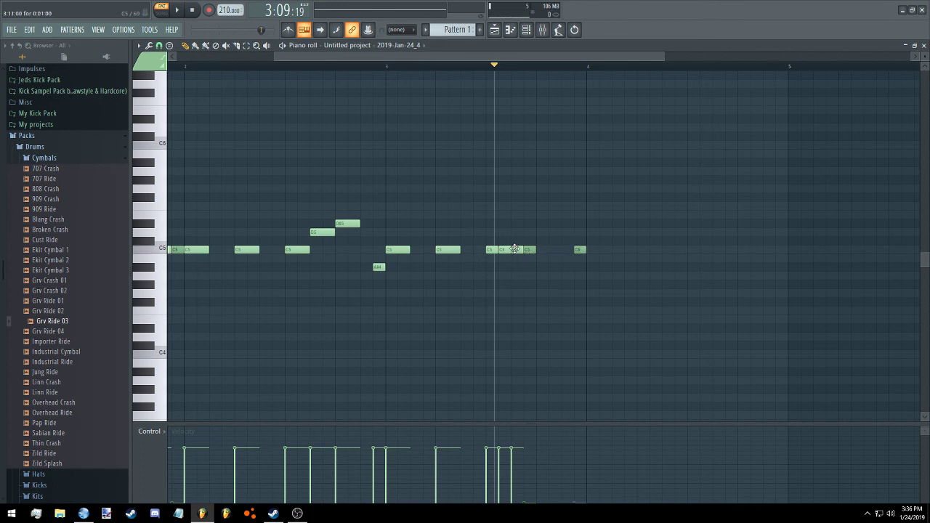
# Fill the remaining gap in beat 4 of bar 3 with three quarter-beat C5 notes and play the pattern
pyautogui.click(541, 250)
pyautogui.click(555, 258)
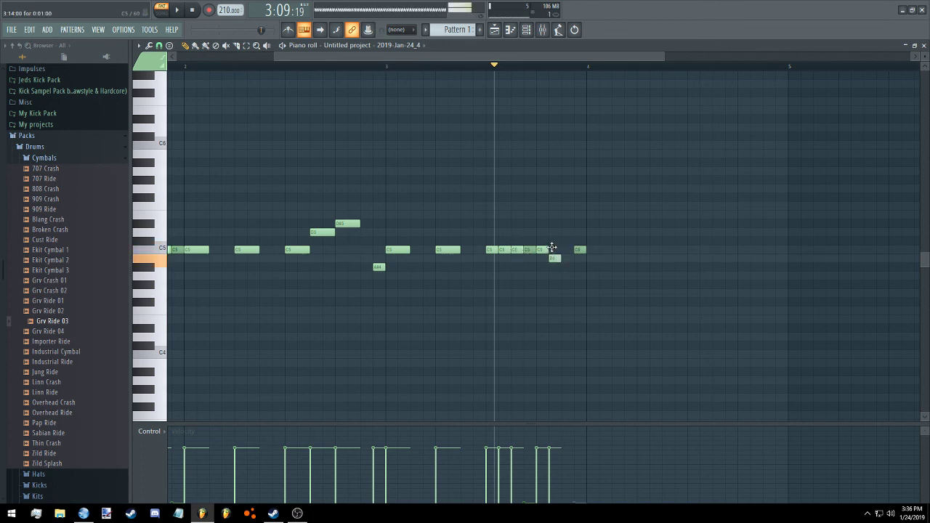
pyautogui.moveTo(558, 255)
pyautogui.mouseDown()
pyautogui.moveTo(556, 242)
pyautogui.moveTo(556, 250)
pyautogui.mouseUp()
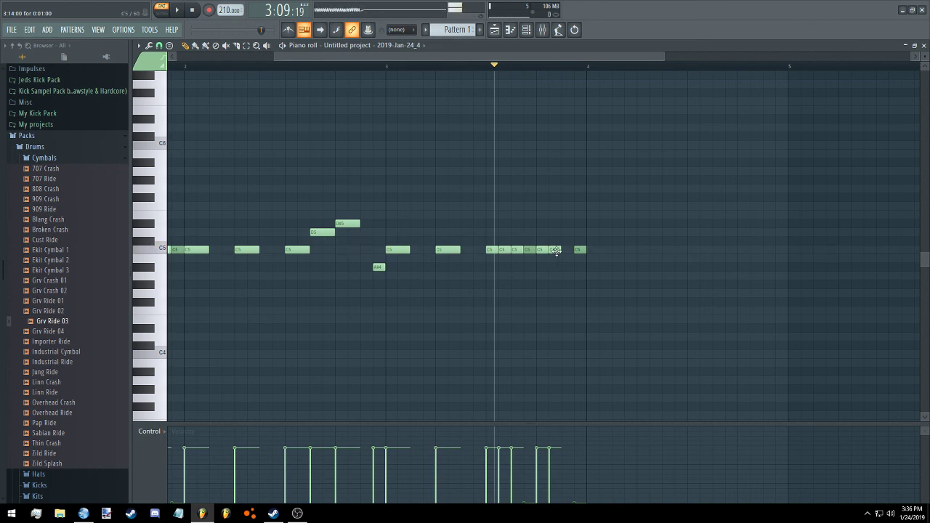
pyautogui.click(567, 250)
pyautogui.click(178, 11)
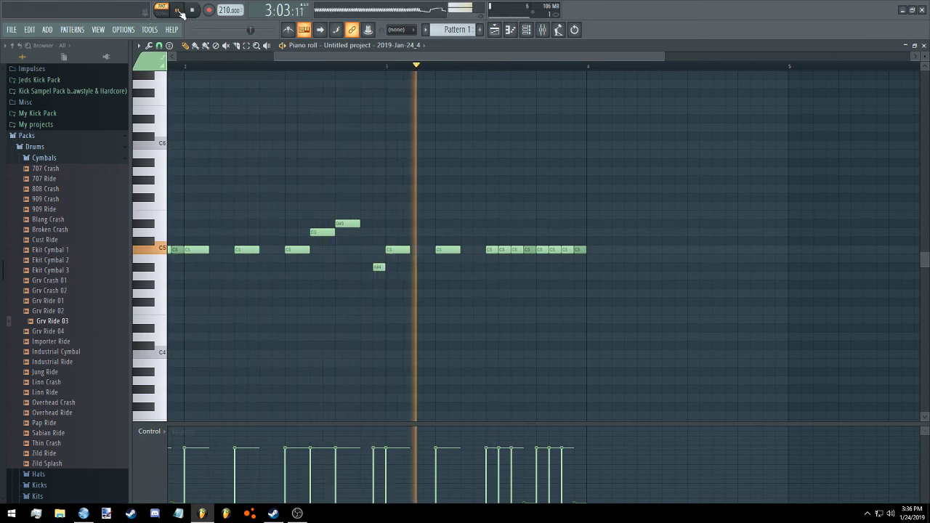
pyautogui.click(178, 10)
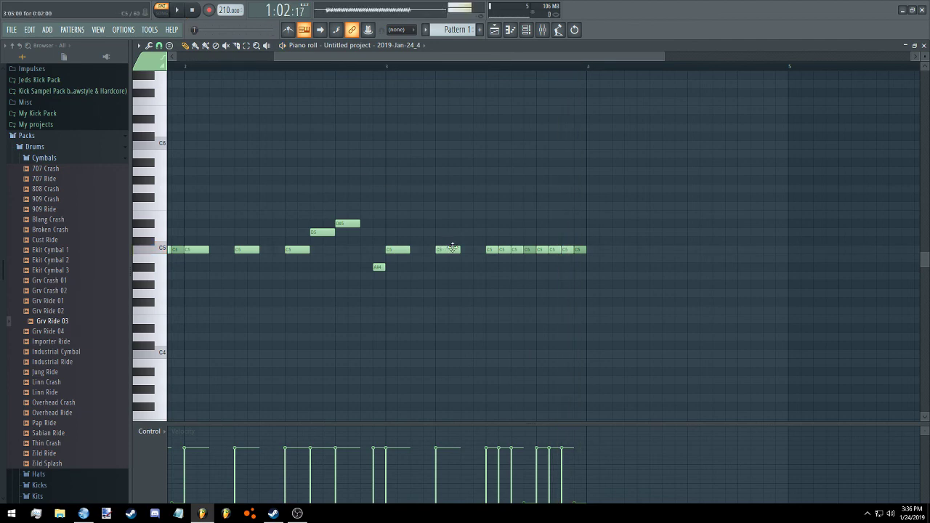
# Draw half-beat C5 notes on the first three beats of bar 4, with half-beat C4 notes filling the two gaps between them
pyautogui.click(593, 250)
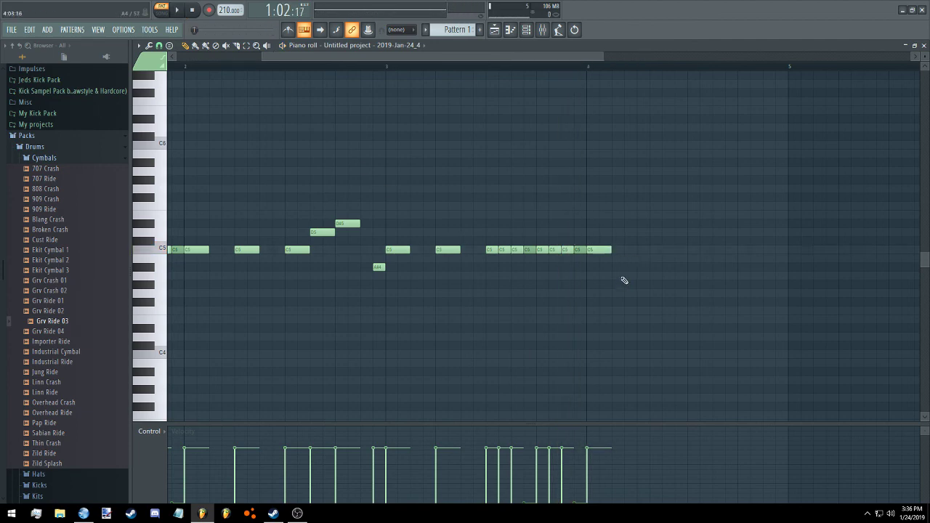
pyautogui.click(619, 354)
pyautogui.click(643, 250)
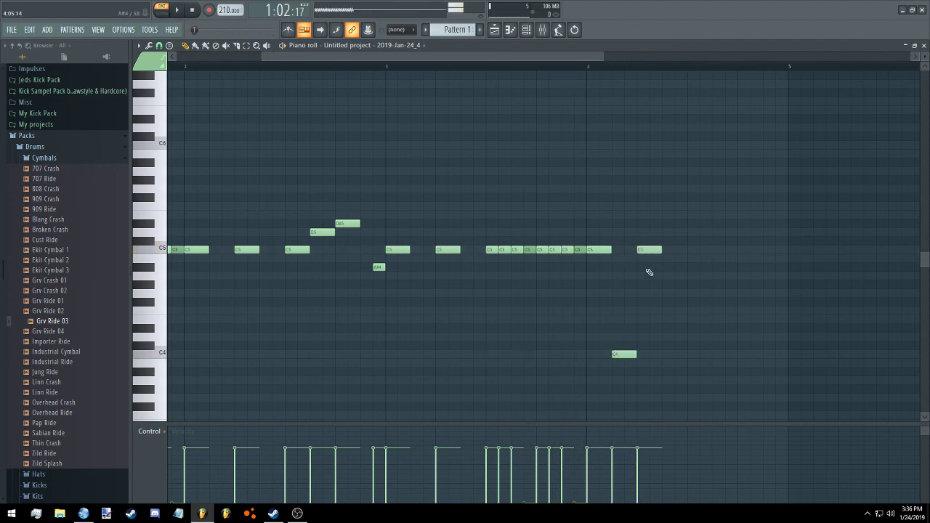
pyautogui.click(667, 347)
pyautogui.moveTo(667, 350); pyautogui.dragTo(668, 355)
pyautogui.click(694, 250)
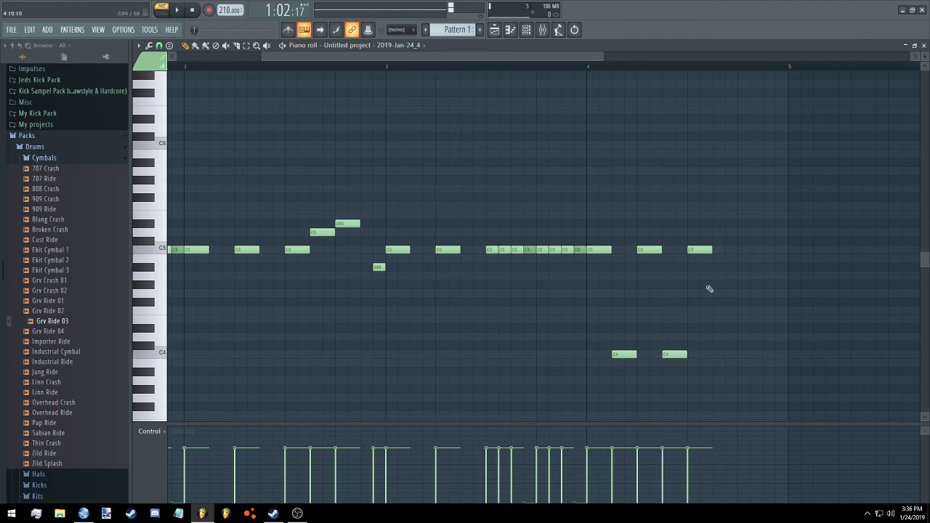
# Add half-beat A#4 notes on the second halves of beats 3 and 4 of bar 4, and play the pattern from the start
pyautogui.click(719, 267)
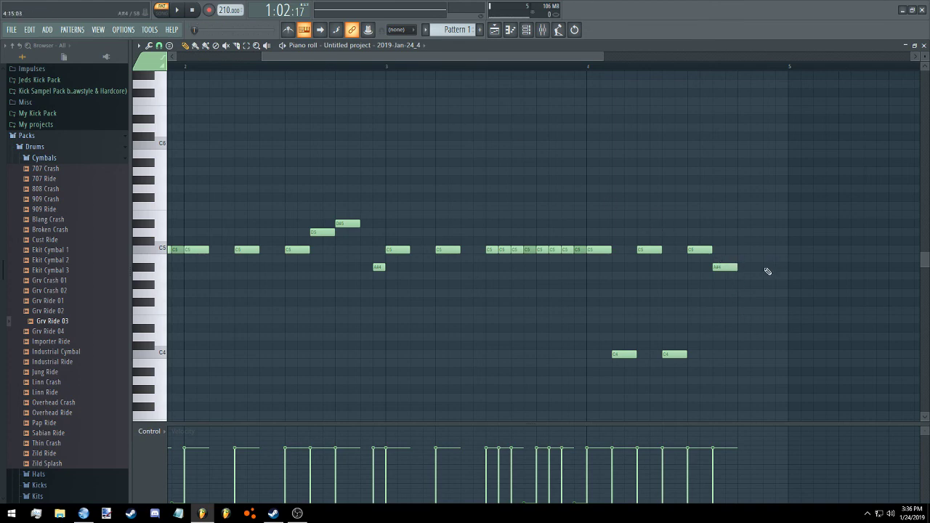
pyautogui.click(767, 267)
pyautogui.scroll(-2, 303, 61)
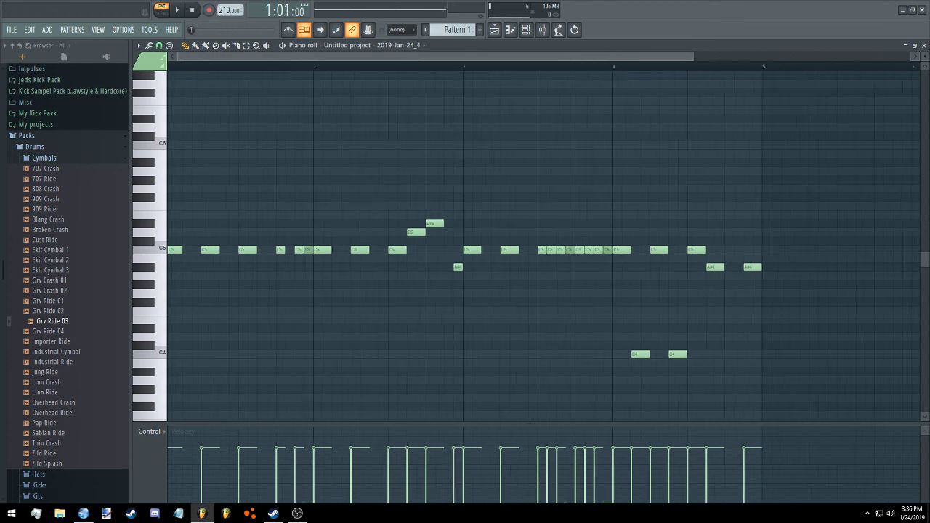
pyautogui.scroll(-1, 252, 55)
pyautogui.click(180, 10)
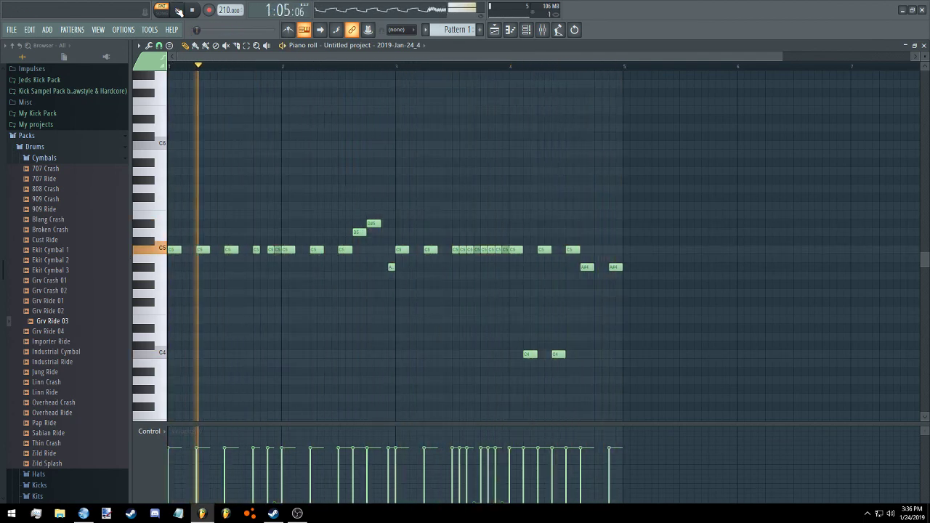
pyautogui.click(180, 11)
pyautogui.click(192, 9)
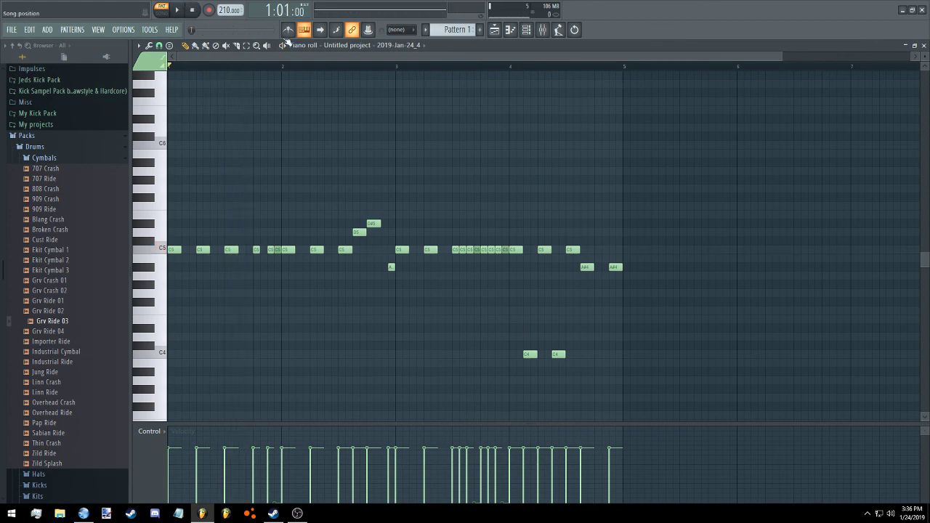
pyautogui.scroll(-1, 415, 56)
pyautogui.scroll(-2, 441, 64)
pyautogui.scroll(4, 441, 64)
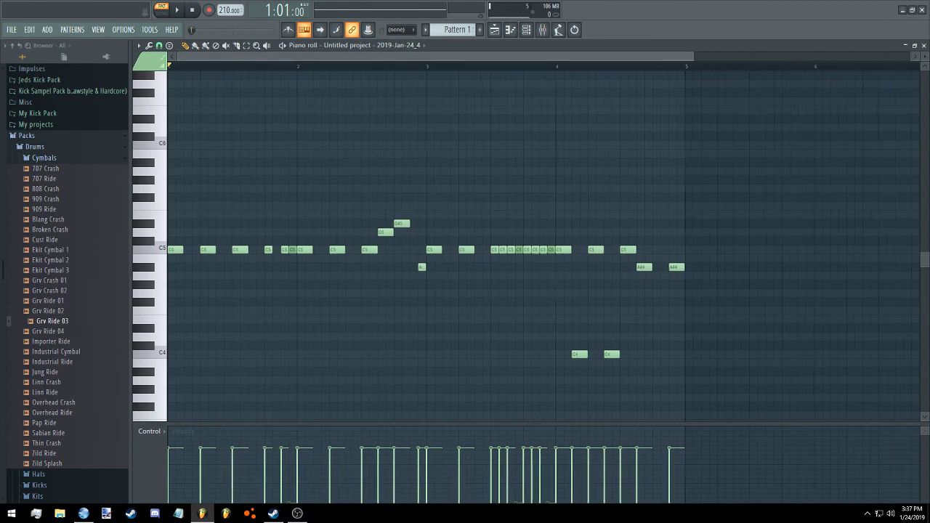
pyautogui.scroll(2, 415, 57)
pyautogui.scroll(2, 416, 64)
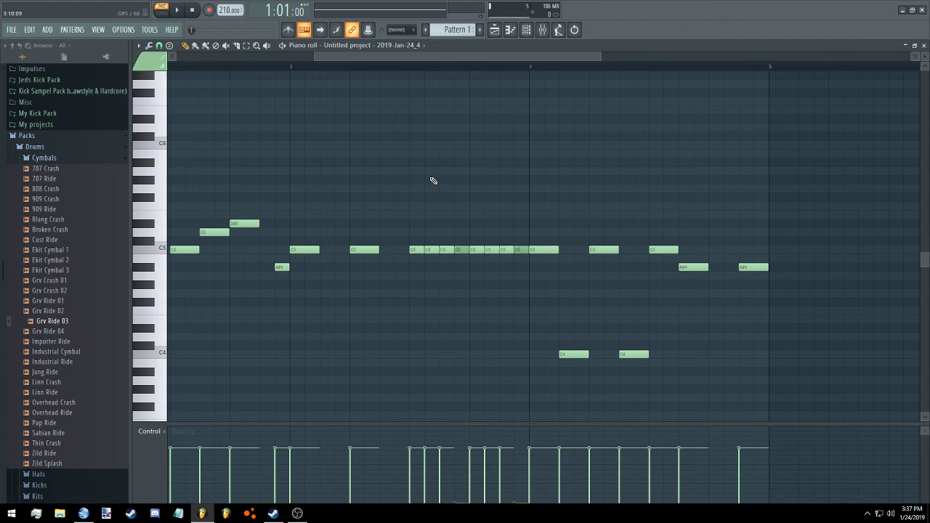
# Show the playlist and switch to the OBS window
pyautogui.click(495, 29)
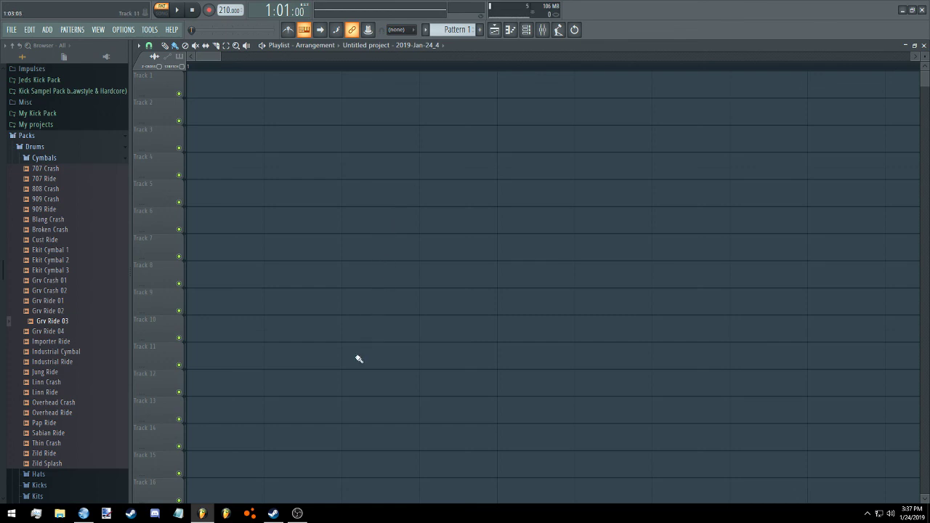
pyautogui.click(297, 516)
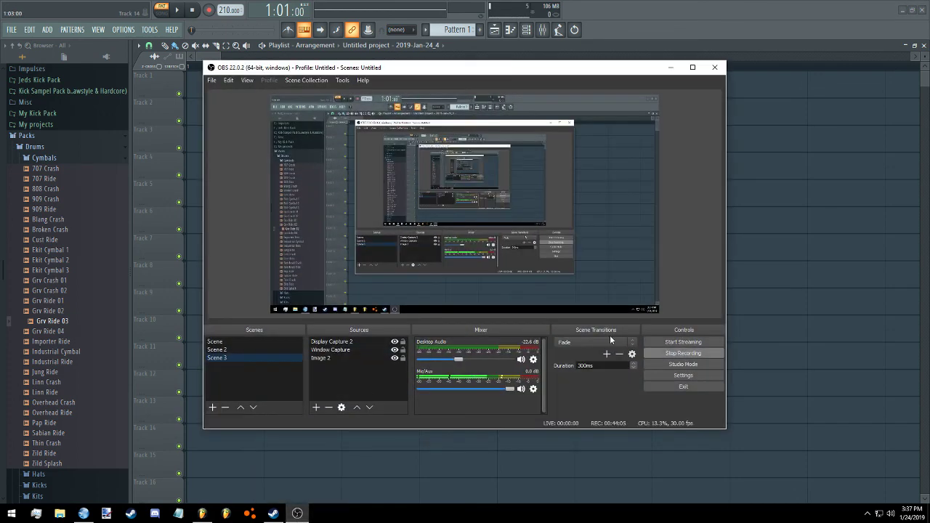